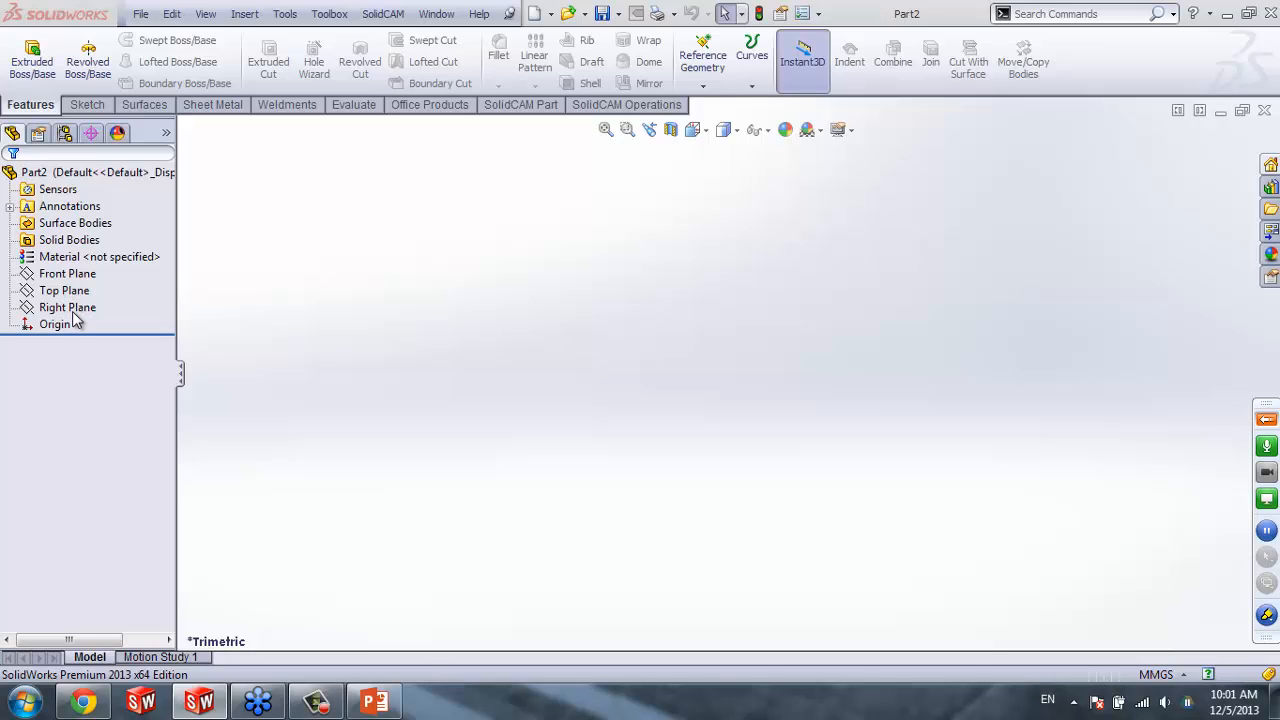
Examine the orientation of the Front, Top and Right planes together in the graphics area
{"action": "left_click", "coordinate": [77, 279]}
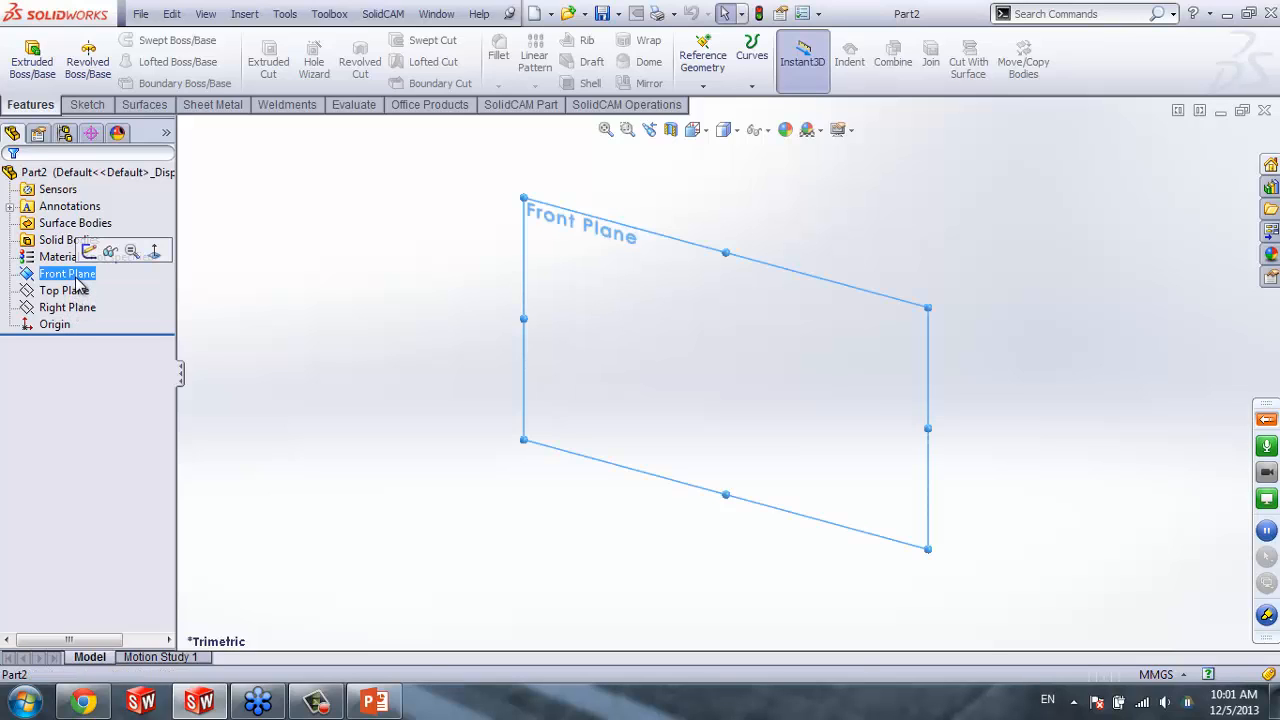
{"action": "left_click", "coordinate": [64, 290], "text": "ctrl"}
{"action": "left_click", "coordinate": [68, 307], "text": "ctrl"}
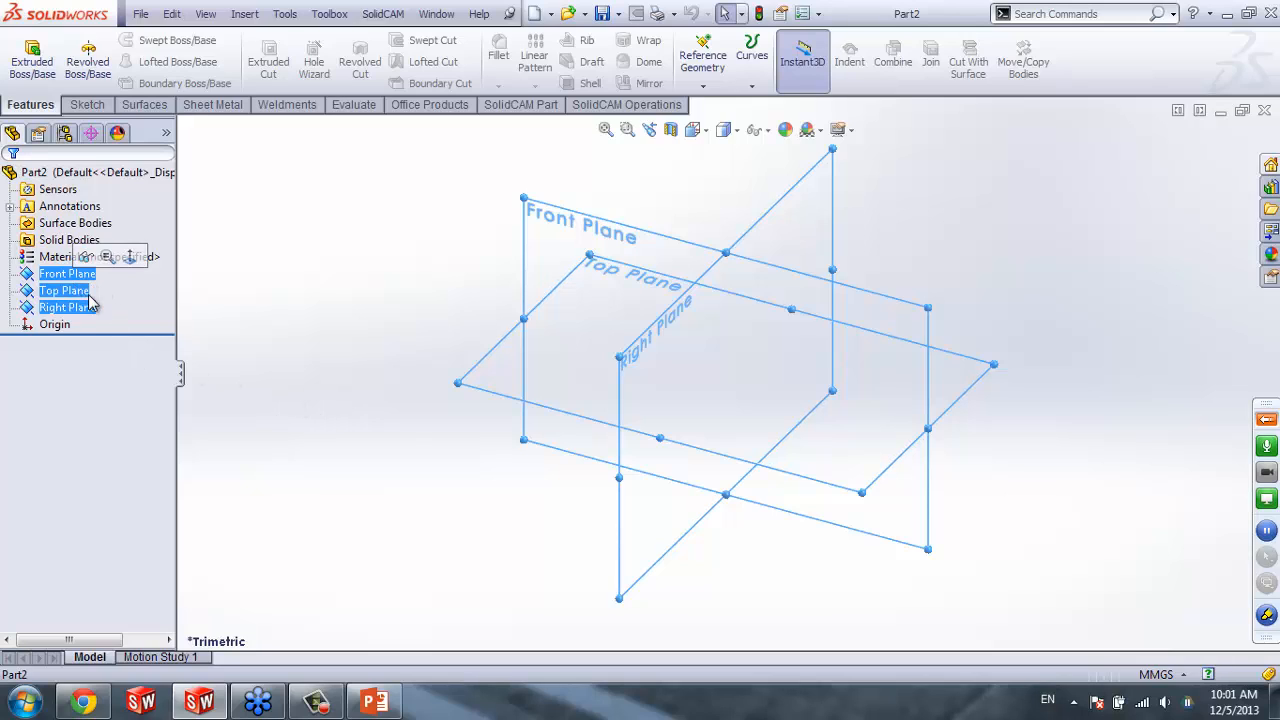
{"action": "left_click", "coordinate": [301, 399]}
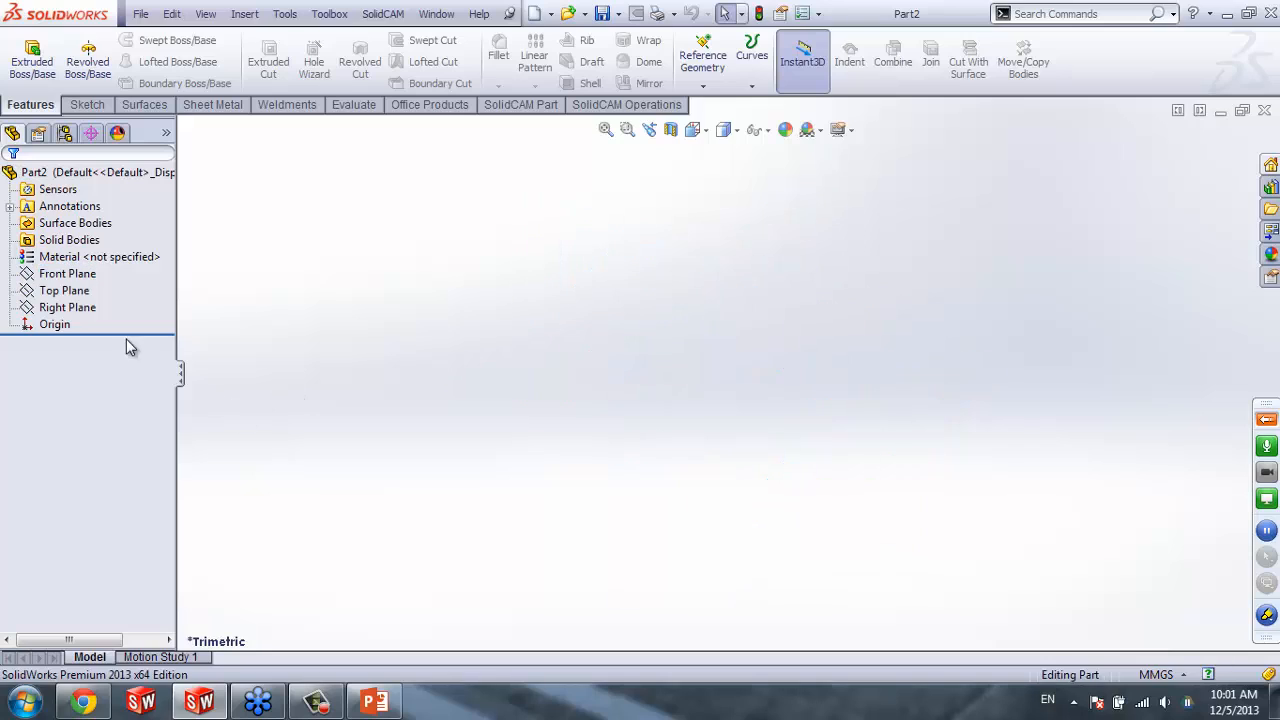
Start a sketch on the Top Plane and draw a circle about 184 mm in diameter centred on the origin
{"action": "left_click", "coordinate": [72, 292]}
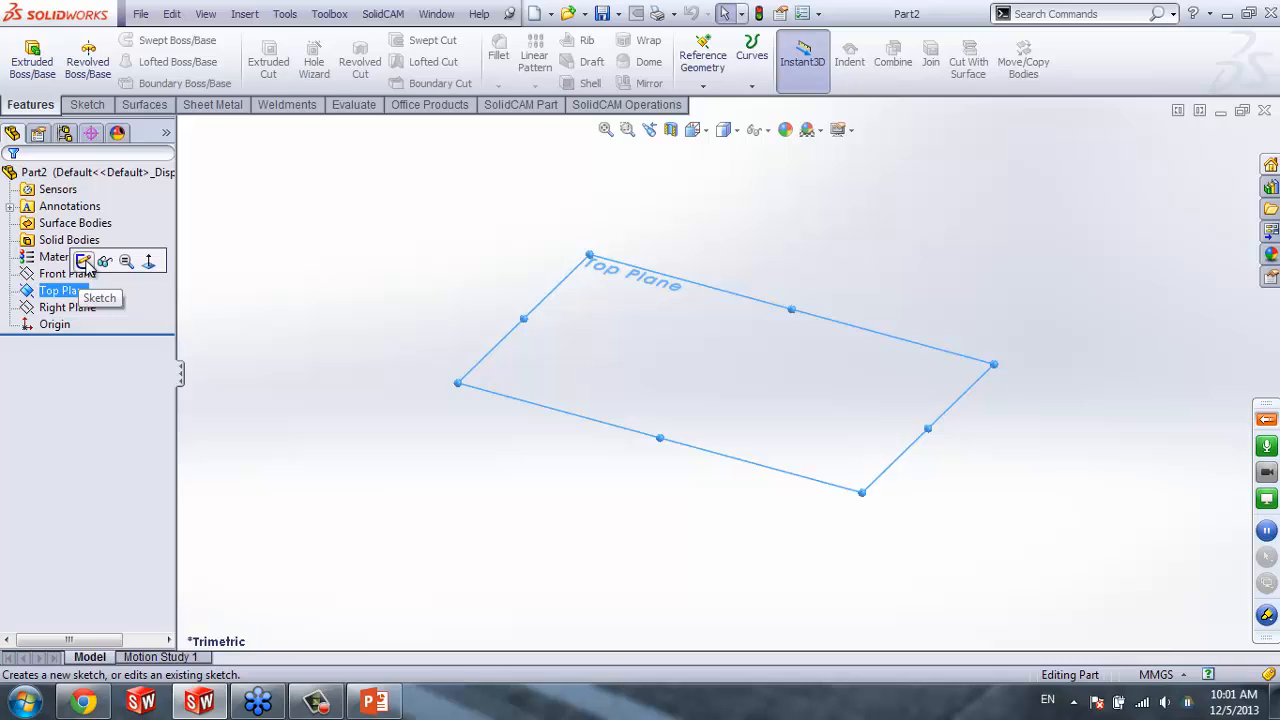
{"action": "left_click", "coordinate": [84, 262]}
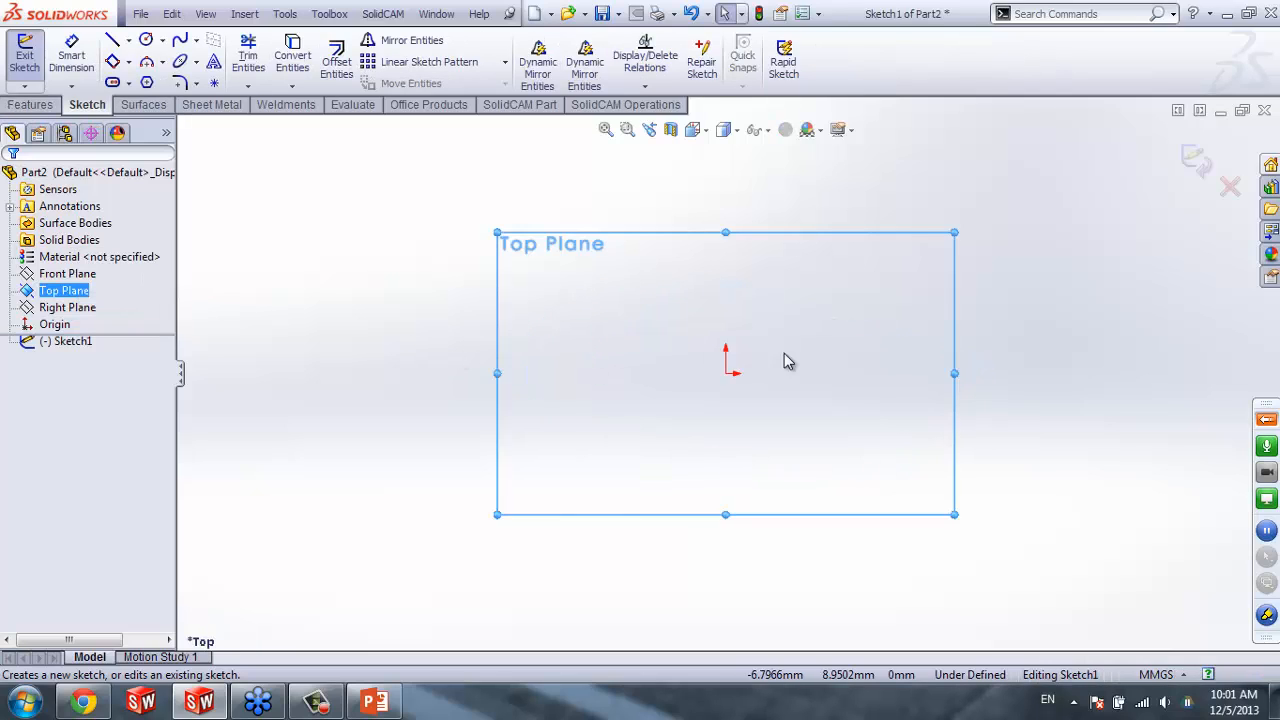
{"action": "right_click_drag", "start_coordinate": [860, 388], "coordinate": [948, 386]}
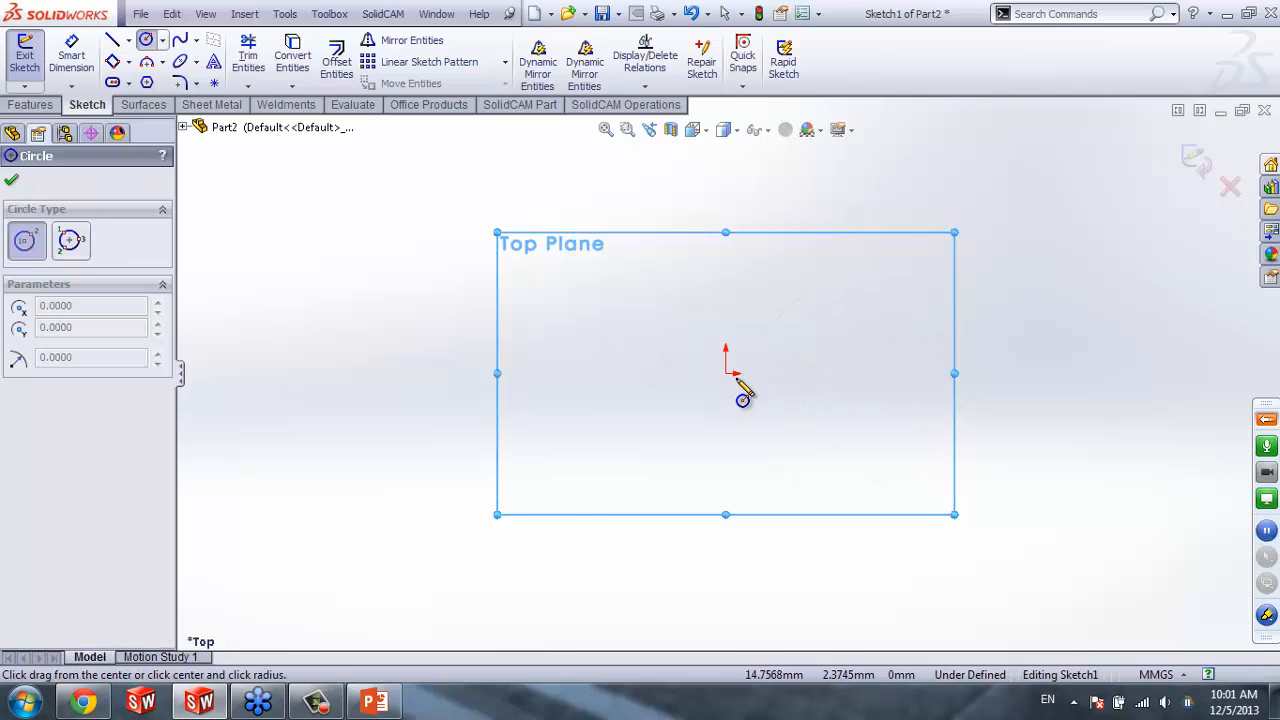
{"action": "left_click_drag", "start_coordinate": [726, 373], "coordinate": [951, 468]}
{"action": "key", "text": "Escape"}
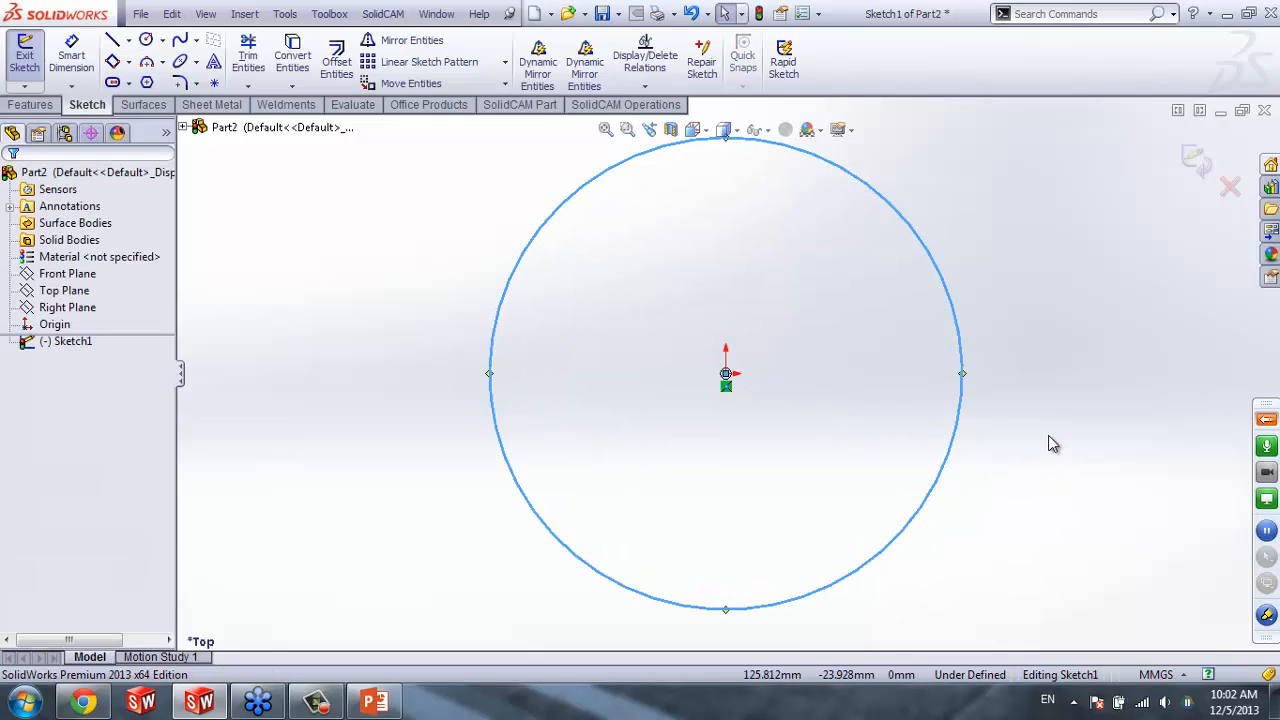
{"action": "key", "text": "Escape"}
{"action": "key", "text": "f"}
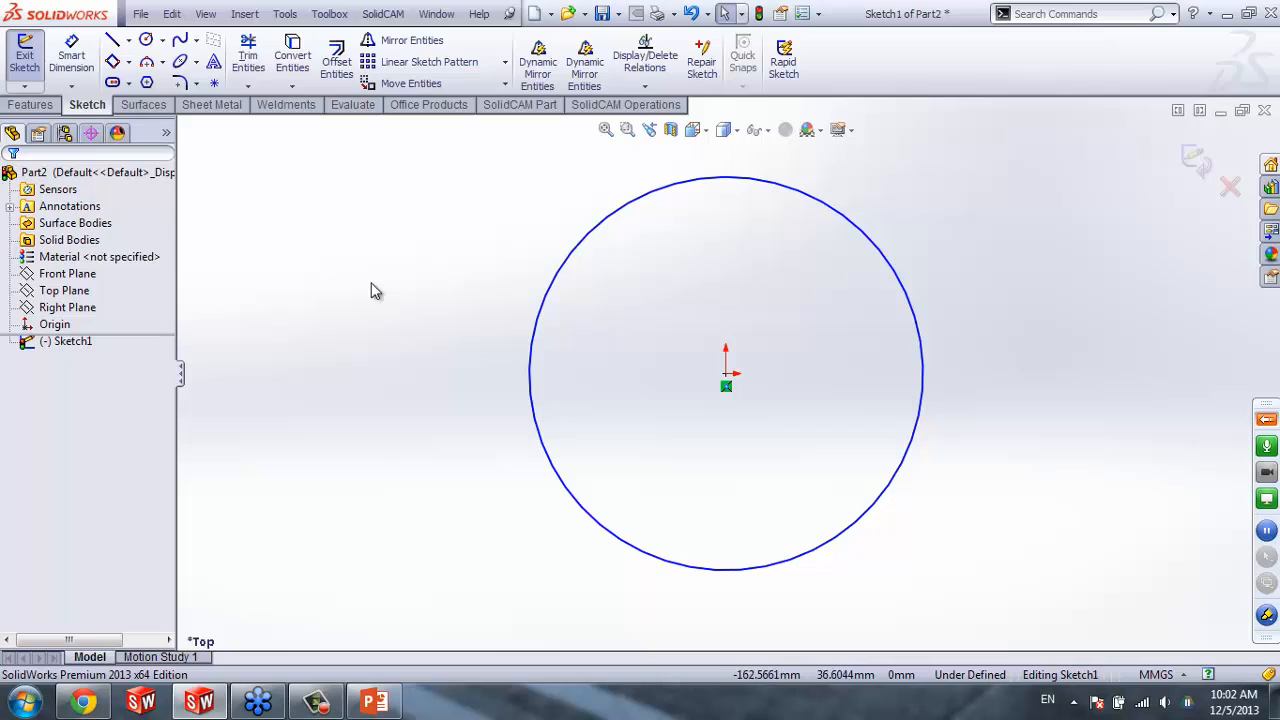
Dimension the circle's diameter and set it to 50 mm
{"action": "left_click", "coordinate": [72, 58]}
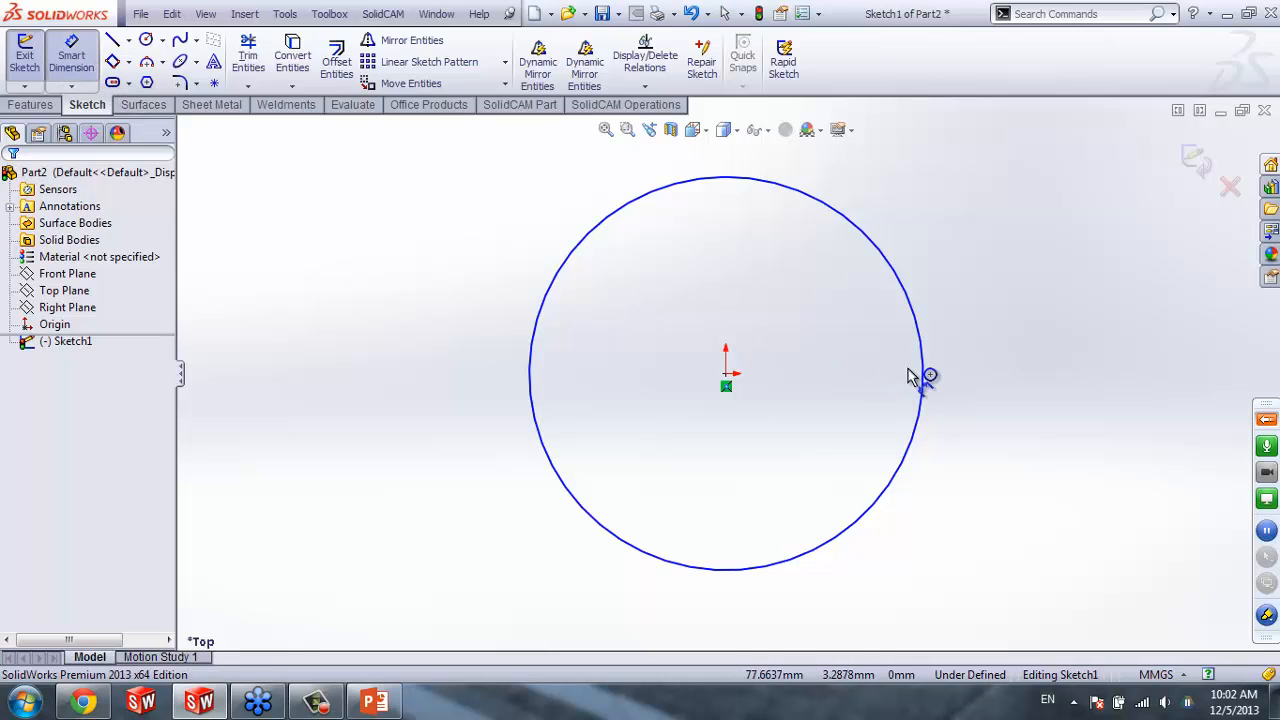
{"action": "left_click", "coordinate": [937, 376]}
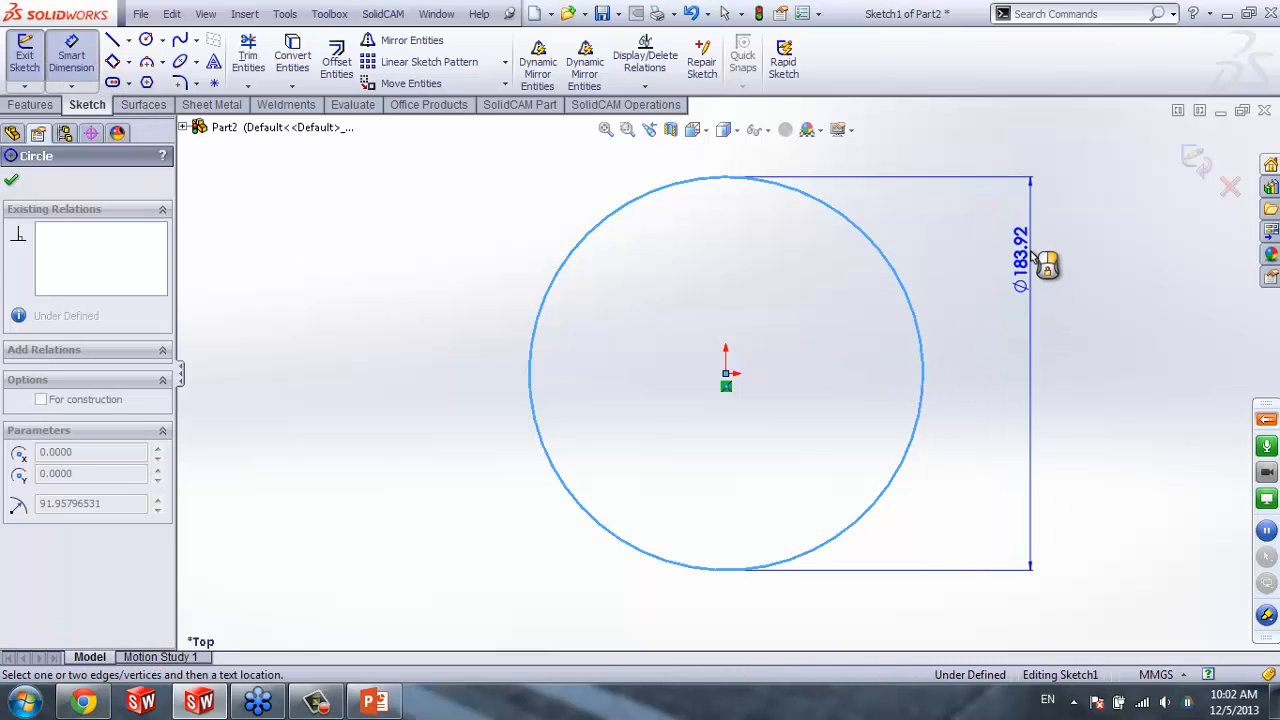
{"action": "left_click", "coordinate": [1035, 260]}
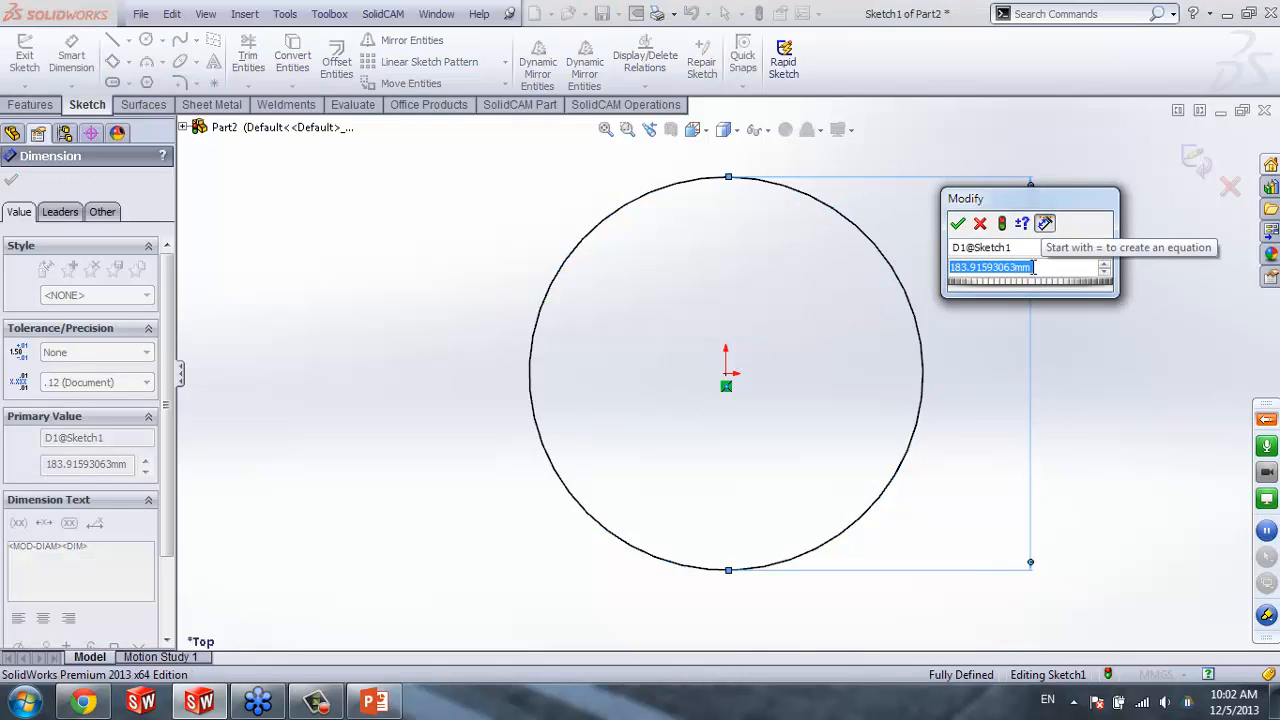
{"action": "type", "text": "50"}
{"action": "key", "text": "Return"}
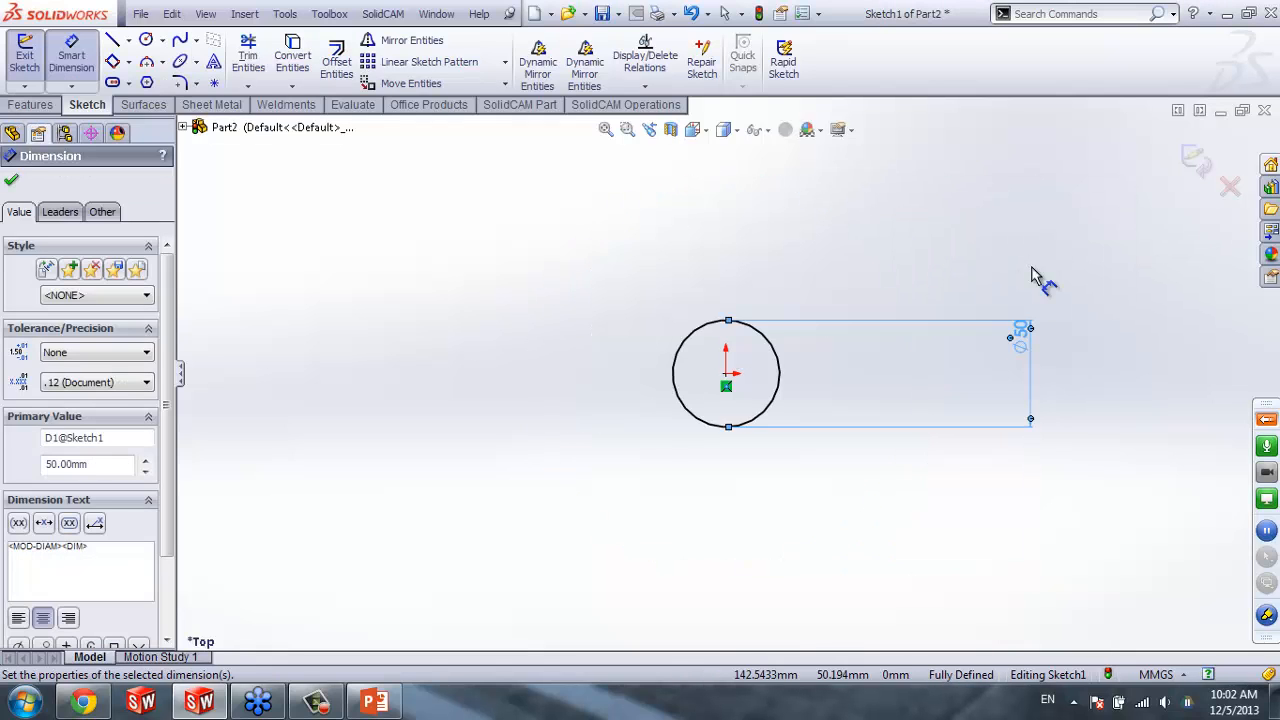
{"action": "left_click", "coordinate": [1080, 390]}
Move the diameter dimension closer to the circle
{"action": "scroll", "coordinate": [1000, 334], "scroll_direction": "down", "scroll_amount": 5}
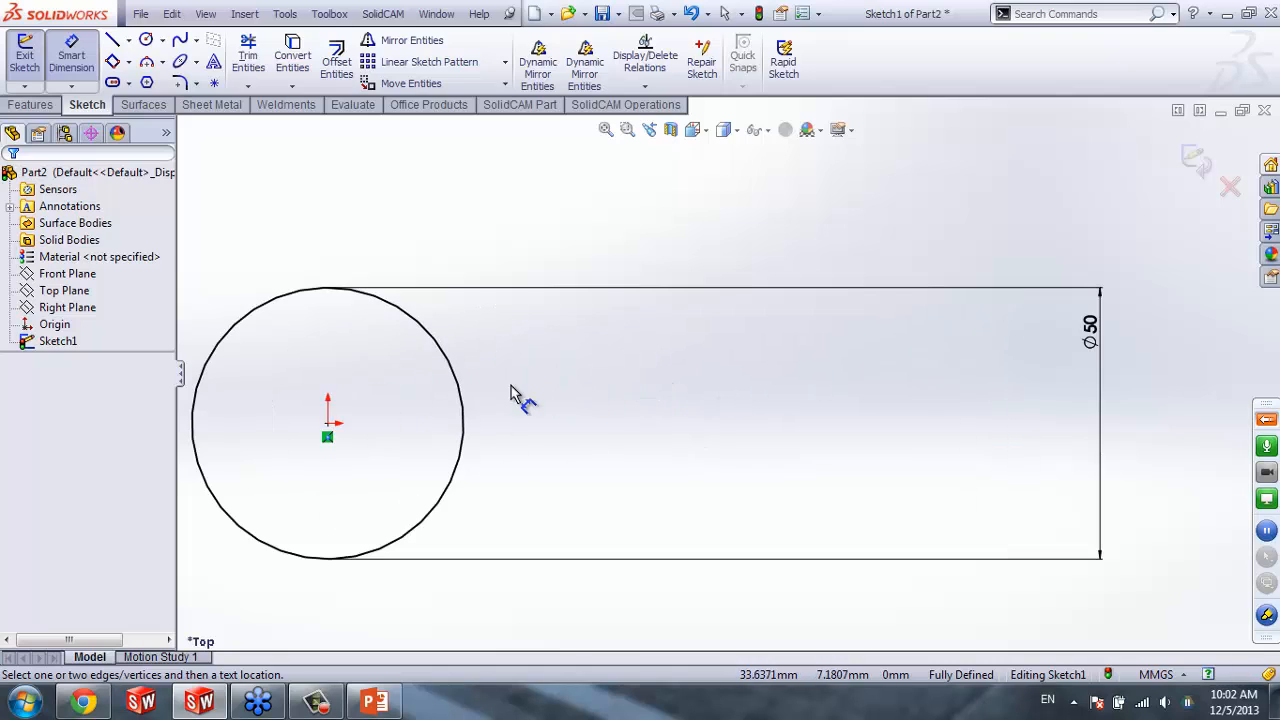
{"action": "left_click", "coordinate": [1091, 330]}
{"action": "mouse_move", "coordinate": [895, 437]}
{"action": "left_mouse_down"}
{"action": "mouse_move", "coordinate": [623, 466]}
{"action": "mouse_move", "coordinate": [516, 438]}
{"action": "left_mouse_up"}
{"action": "scroll", "coordinate": [724, 390], "scroll_direction": "up", "scroll_amount": 2}
{"action": "scroll", "coordinate": [250, 378], "scroll_direction": "down", "scroll_amount": 2}
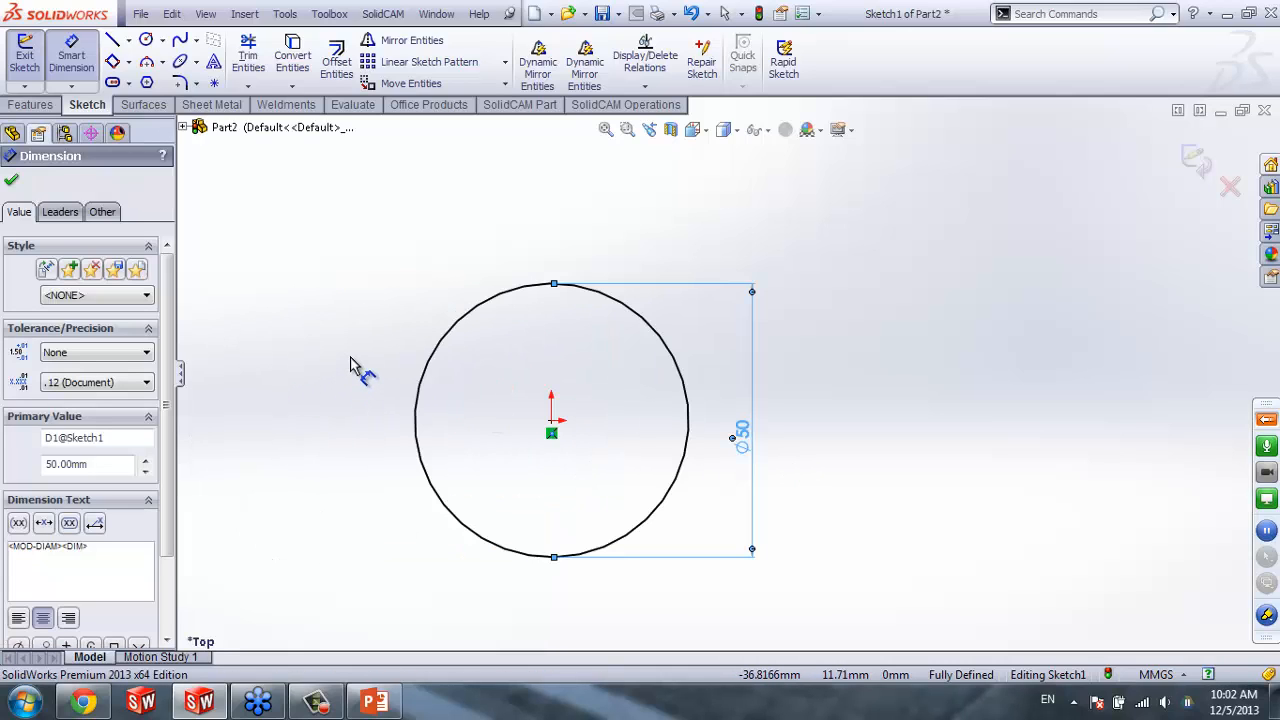
Add a second diameter dimension on the circle's other side, leave it driving, and exit the sketch
{"action": "left_click", "coordinate": [467, 320]}
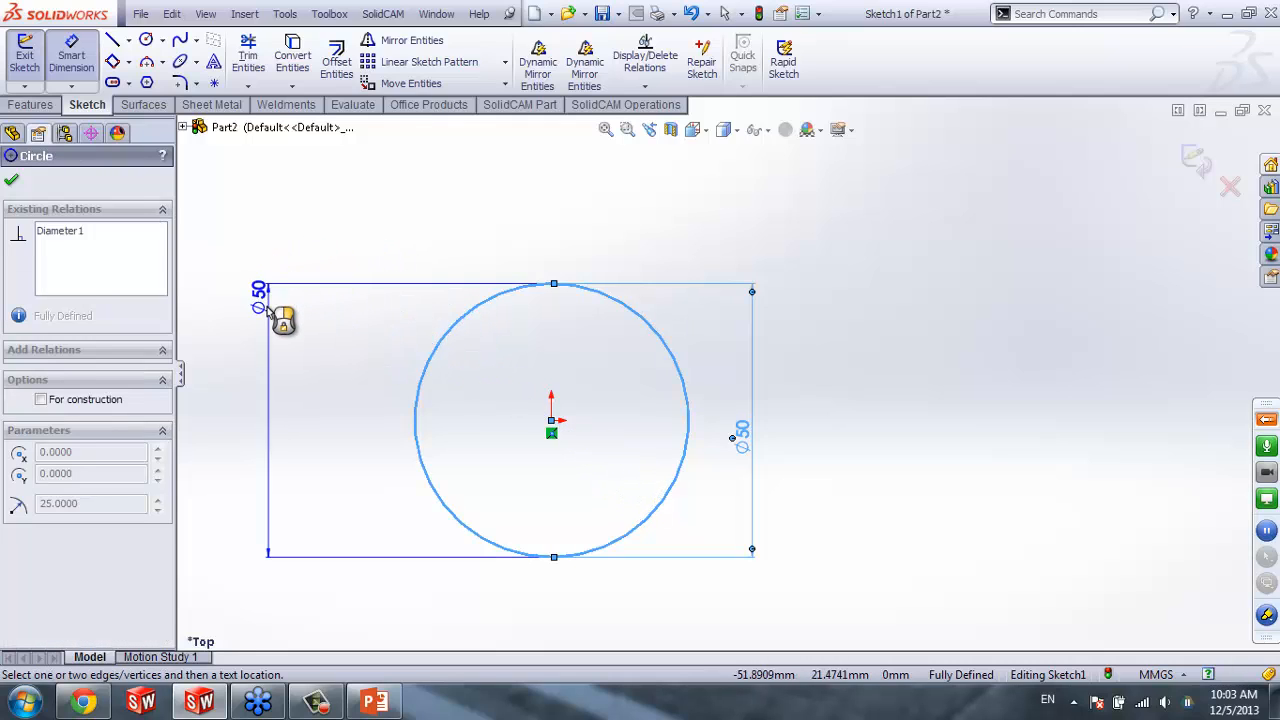
{"action": "left_click", "coordinate": [263, 312]}
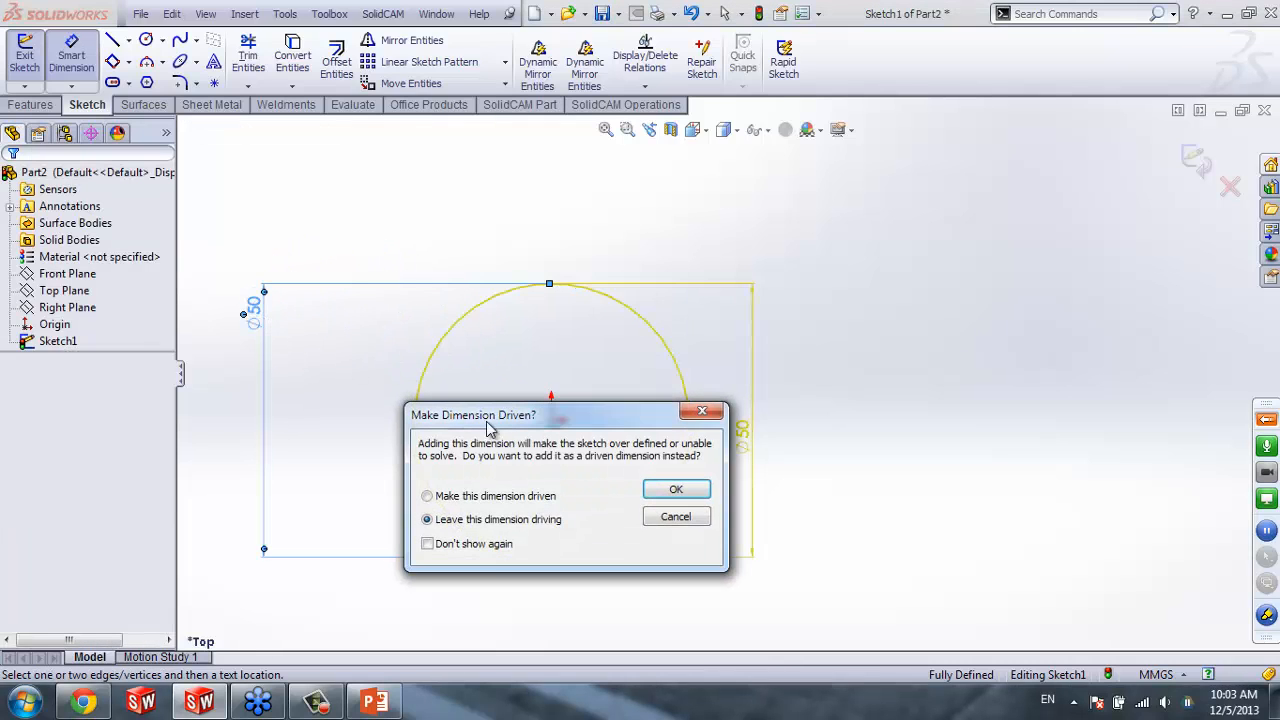
{"action": "left_click", "coordinate": [548, 500]}
{"action": "left_click", "coordinate": [540, 520]}
{"action": "left_click", "coordinate": [668, 490]}
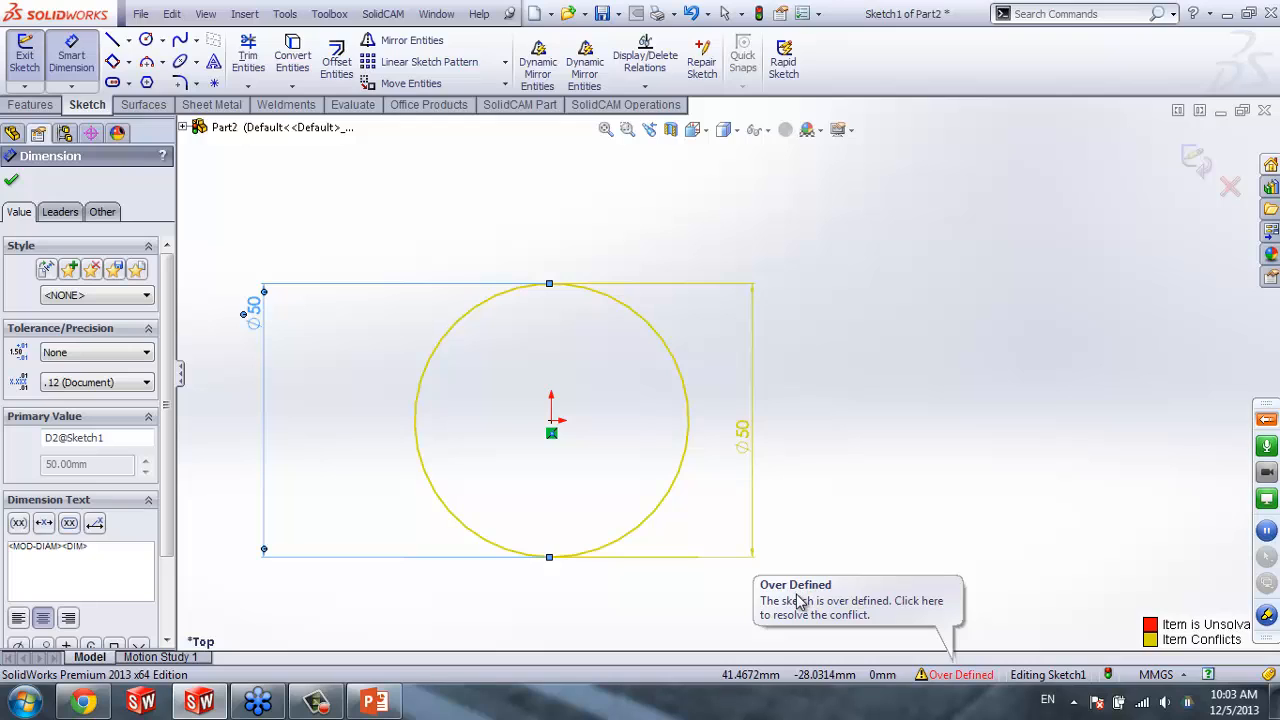
{"action": "left_click", "coordinate": [11, 180]}
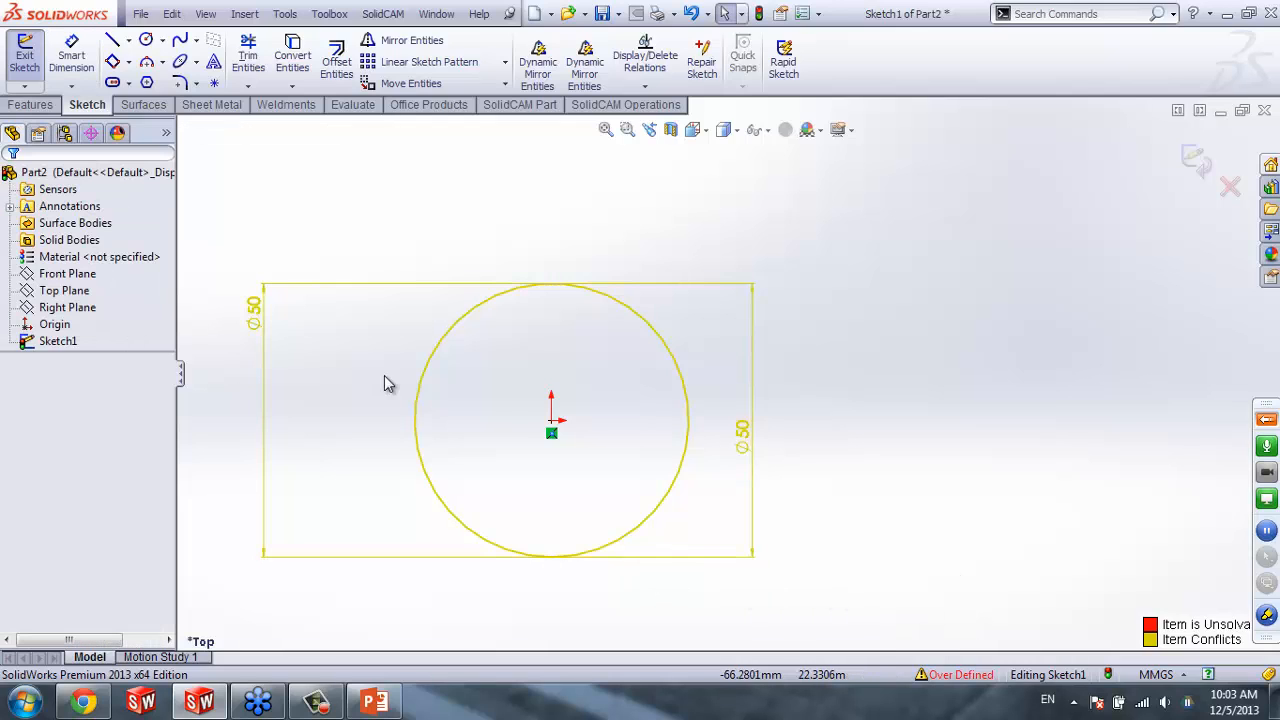
{"action": "left_click", "coordinate": [42, 72]}
Reopen the over-defined circle sketch for editing, delete the second diameter dimension, and exit the sketch
{"action": "mouse_move", "coordinate": [67, 347]}
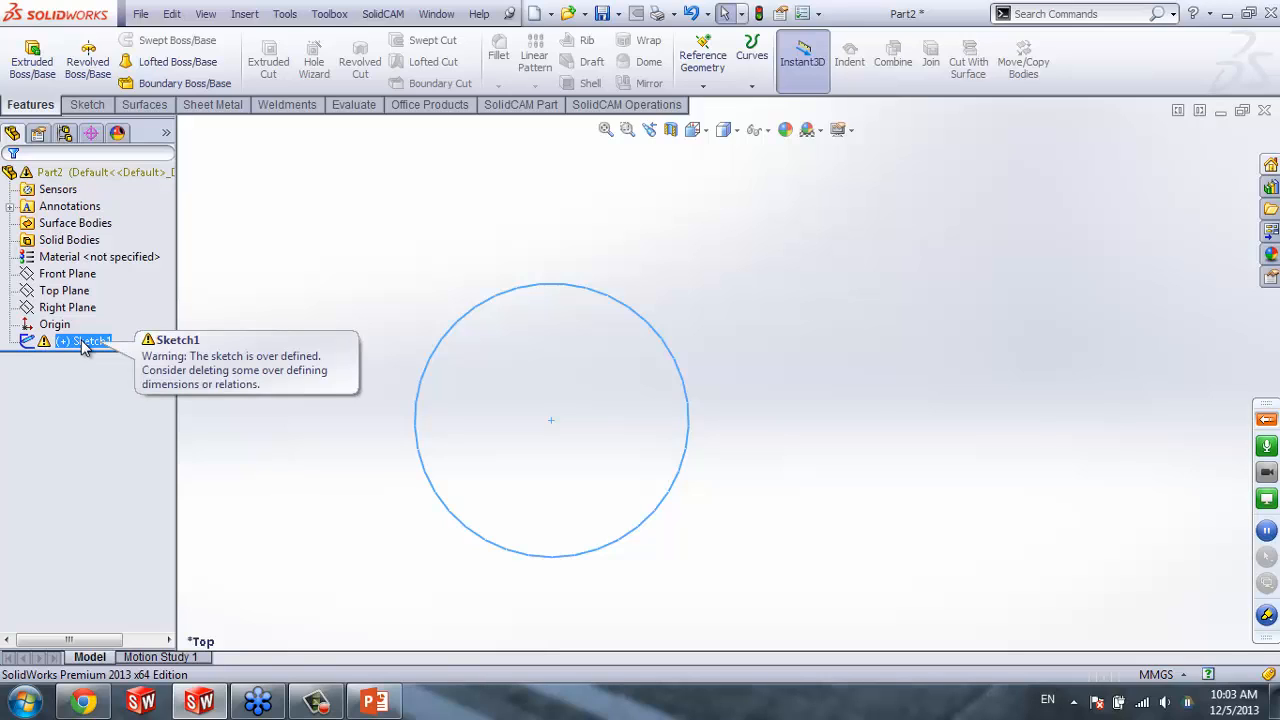
{"action": "right_click", "coordinate": [85, 345]}
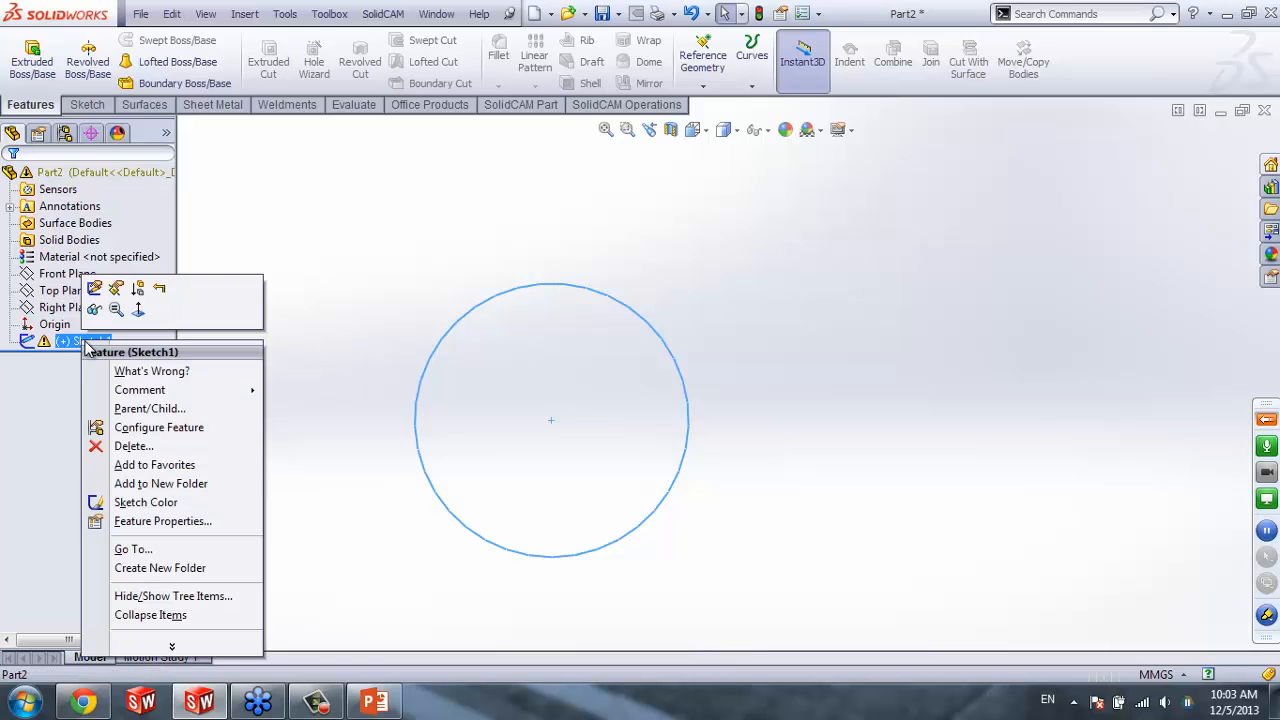
{"action": "left_click", "coordinate": [94, 288]}
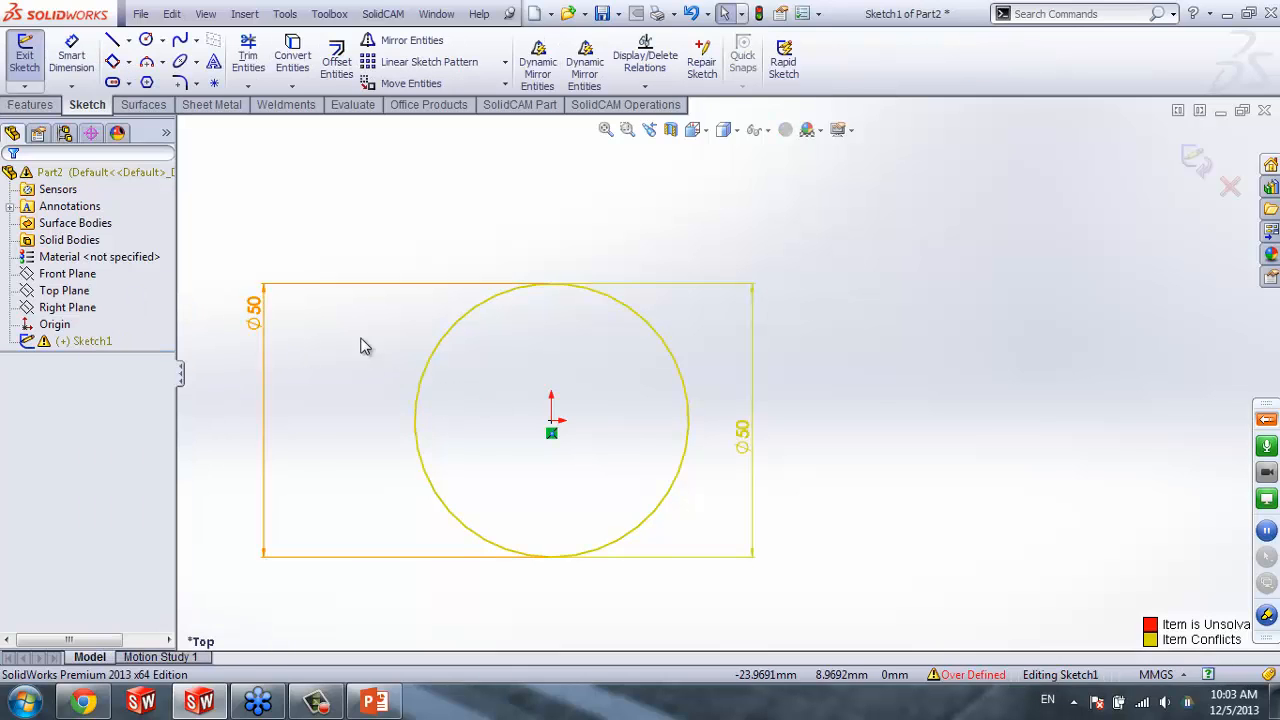
{"action": "left_click", "coordinate": [266, 326]}
{"action": "key", "text": "Delete"}
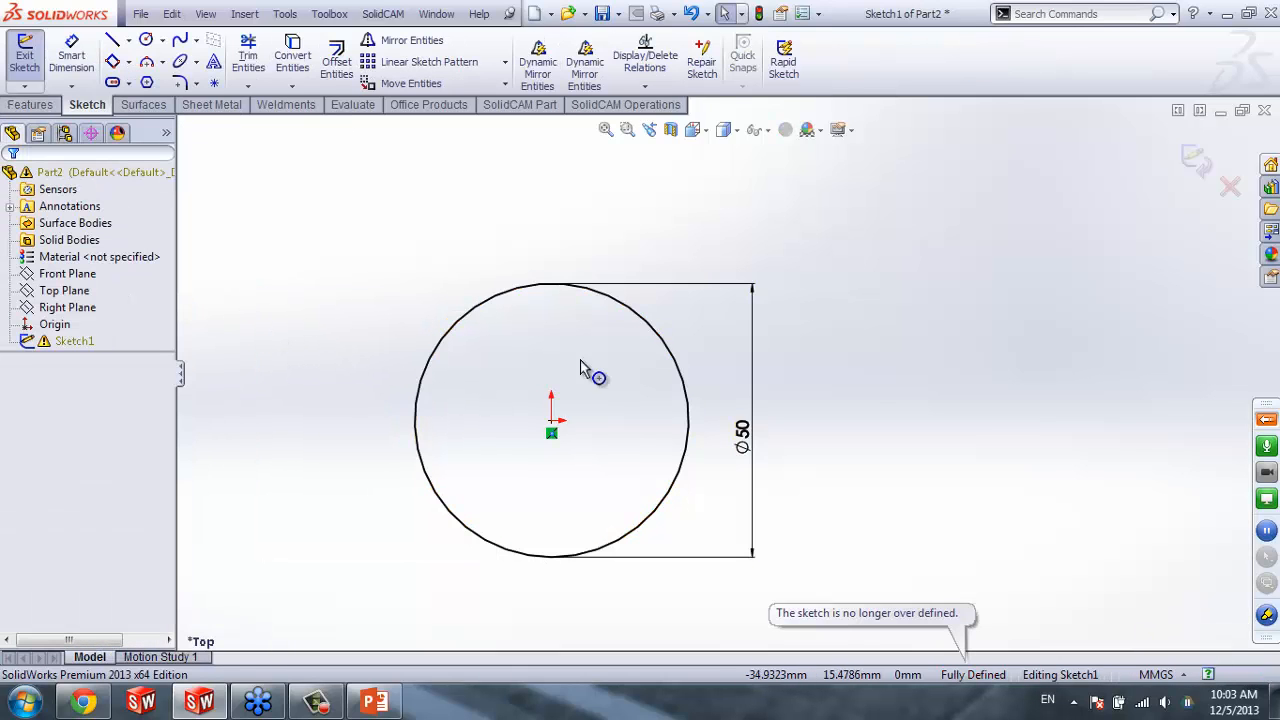
{"action": "left_click", "coordinate": [1193, 163]}
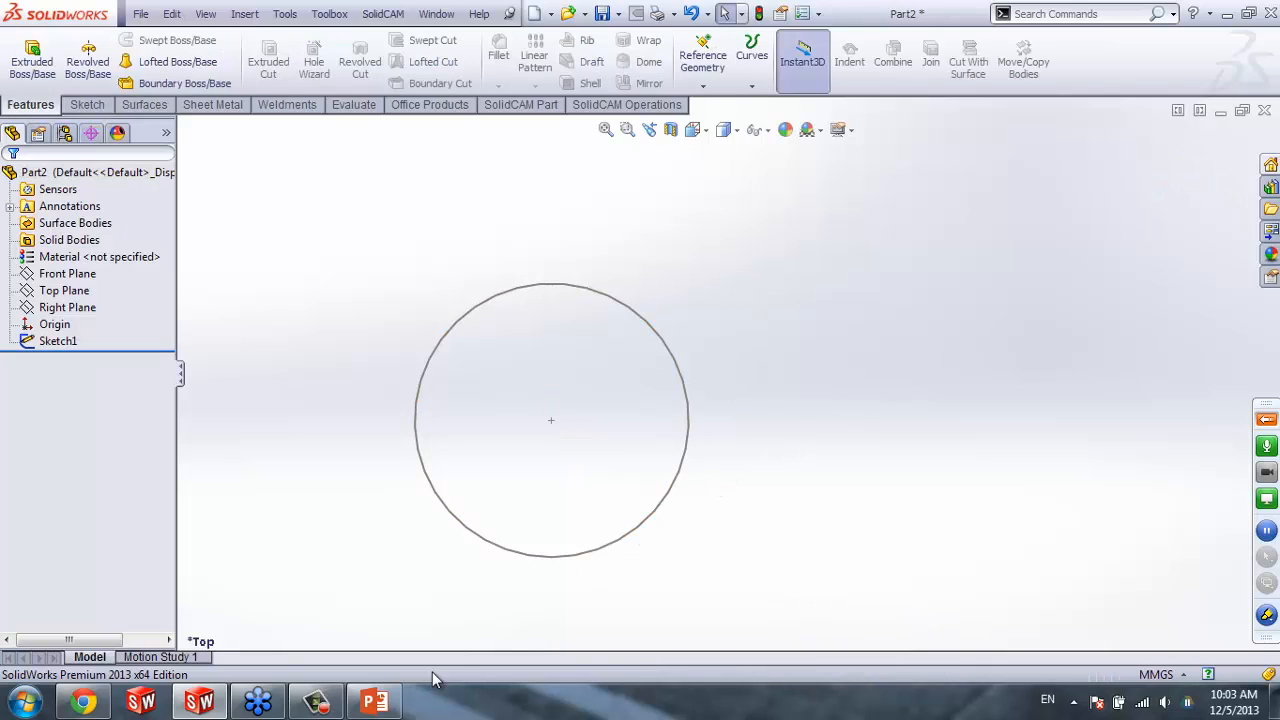
Switch to the PowerPoint slide show, view the Sketch Entities slide after 2D Sketching, and return to SolidWorks
{"action": "left_click", "coordinate": [374, 701]}
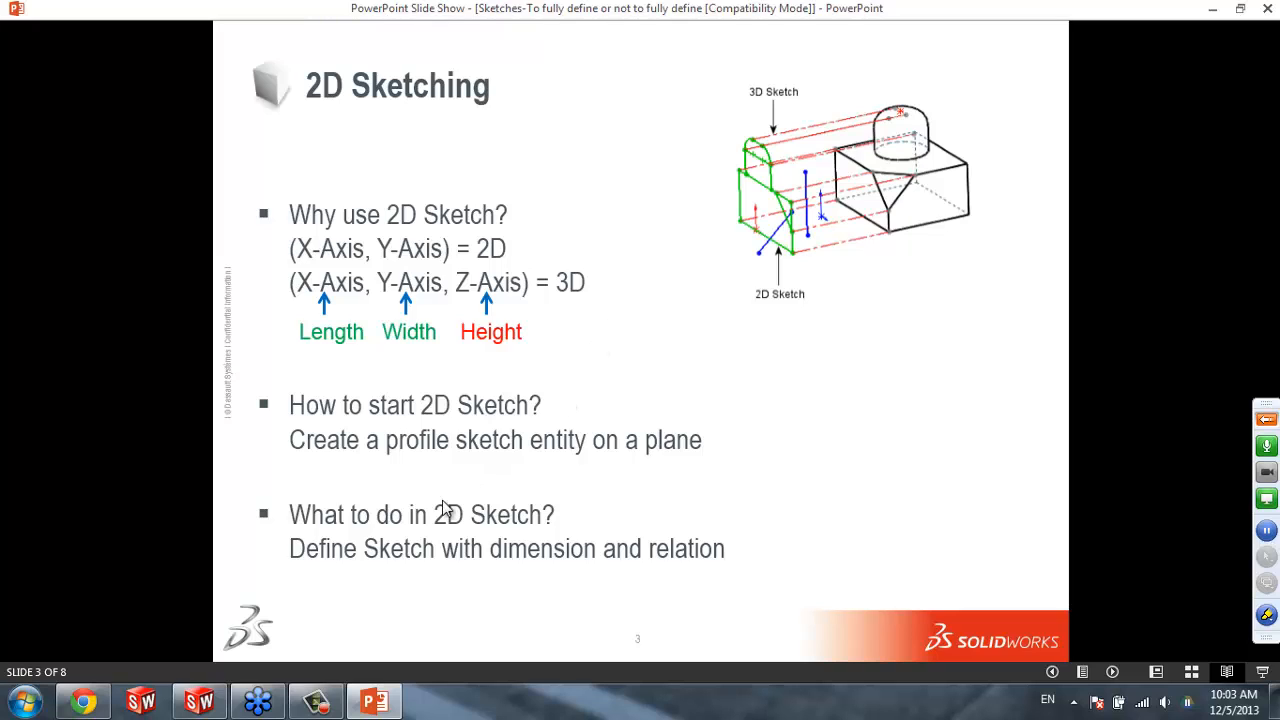
{"action": "left_click", "coordinate": [825, 472]}
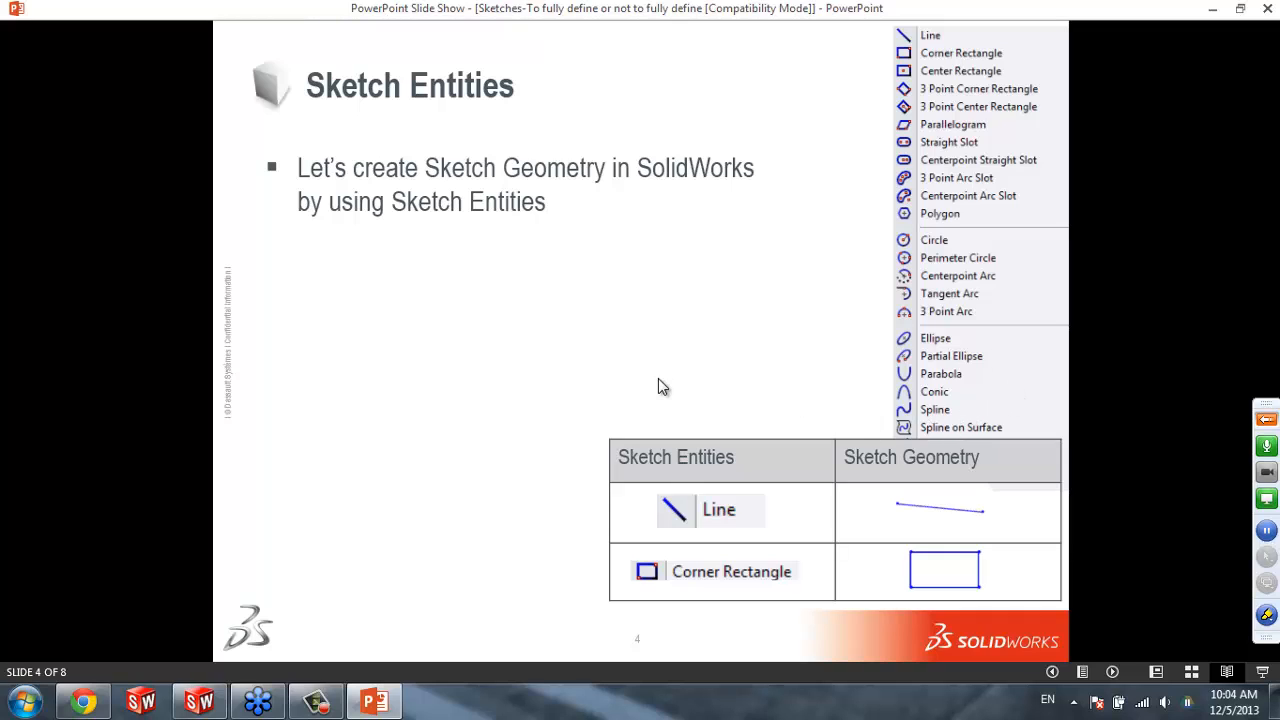
{"action": "left_click", "coordinate": [205, 706]}
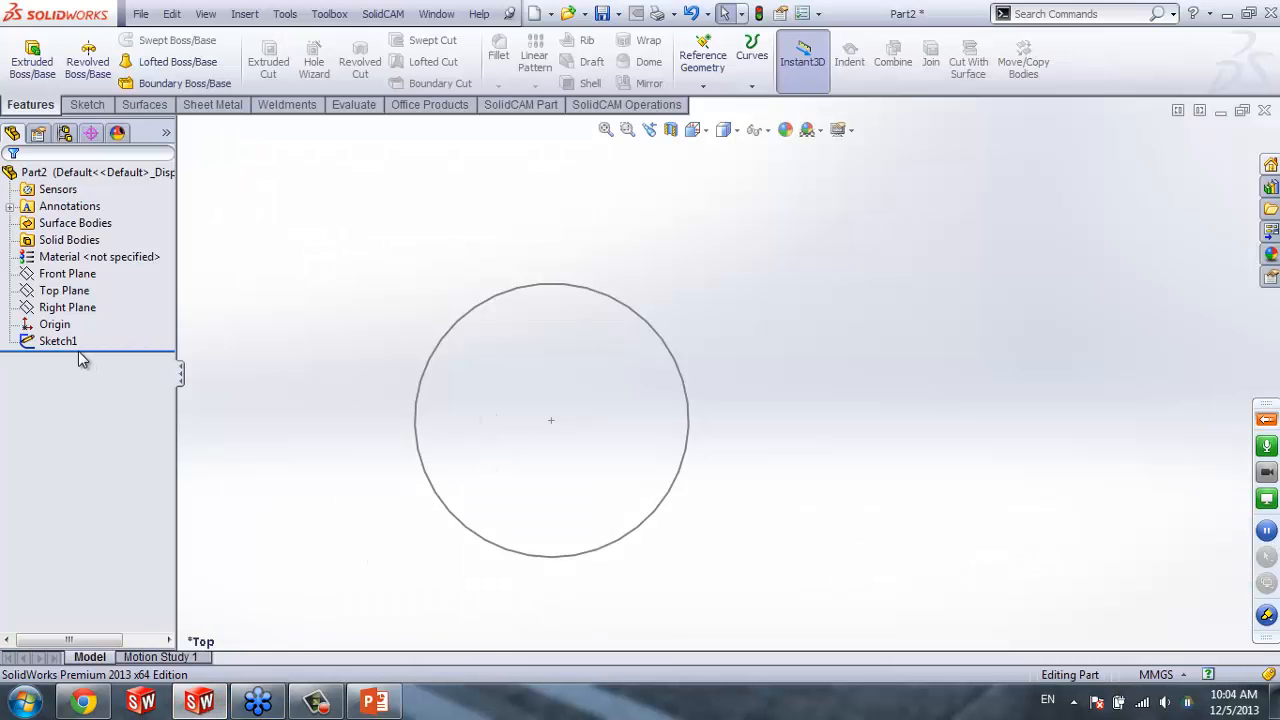
Delete the circle sketch from the part
{"action": "left_click", "coordinate": [58, 341]}
{"action": "key", "text": "Delete"}
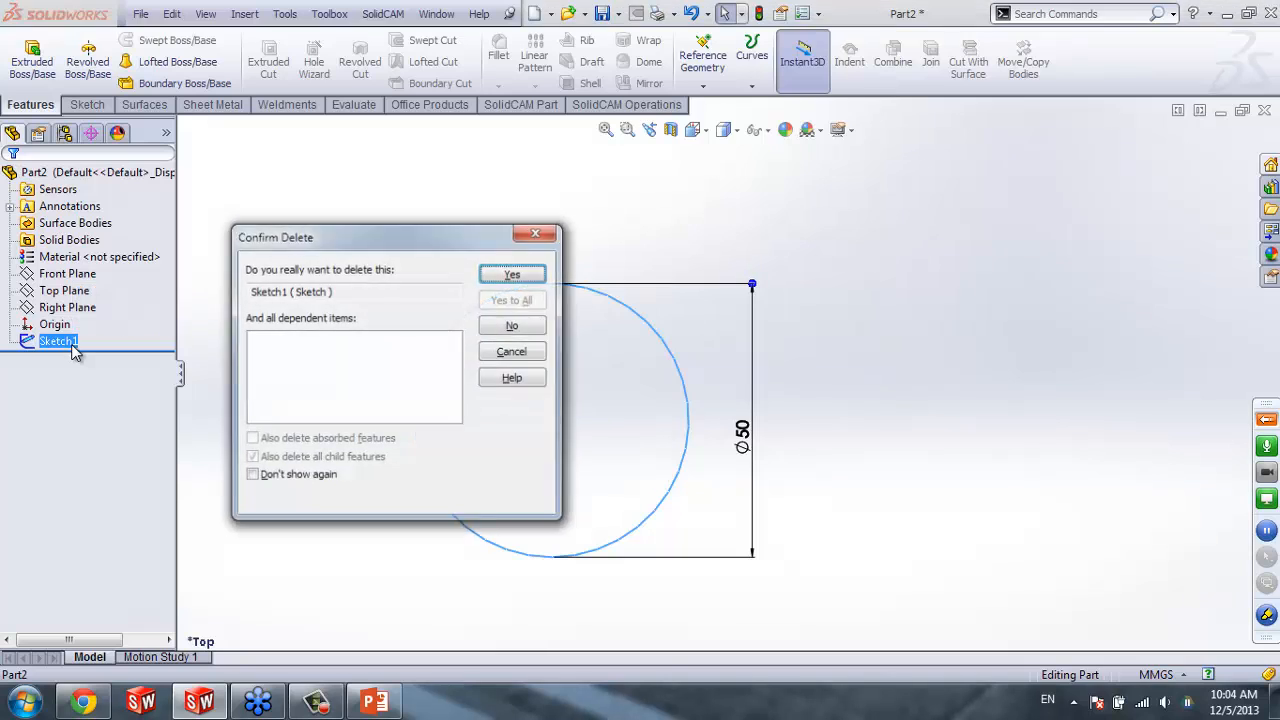
{"action": "key", "text": "Return"}
Start a sketch on the Top Plane and draw a closed rectangle of four lines from the origin, about 36 mm high
{"action": "left_click", "coordinate": [85, 293]}
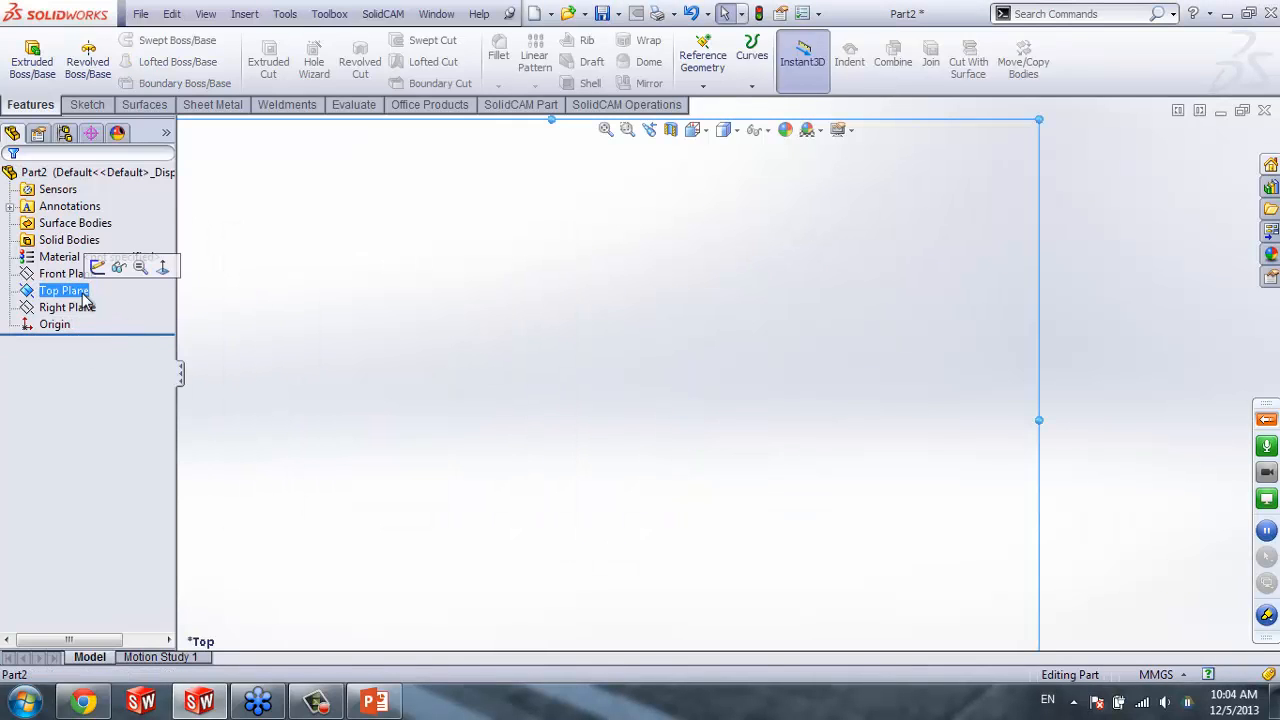
{"action": "left_click", "coordinate": [100, 267]}
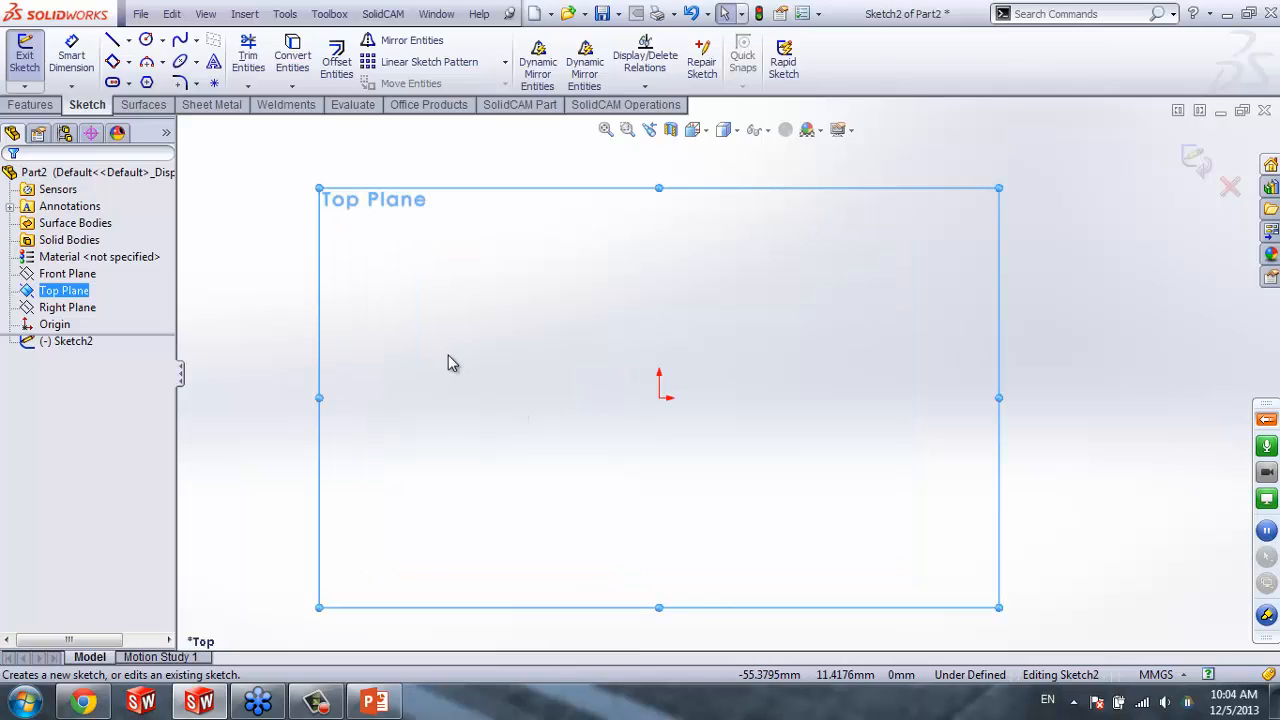
{"action": "left_click", "coordinate": [112, 40]}
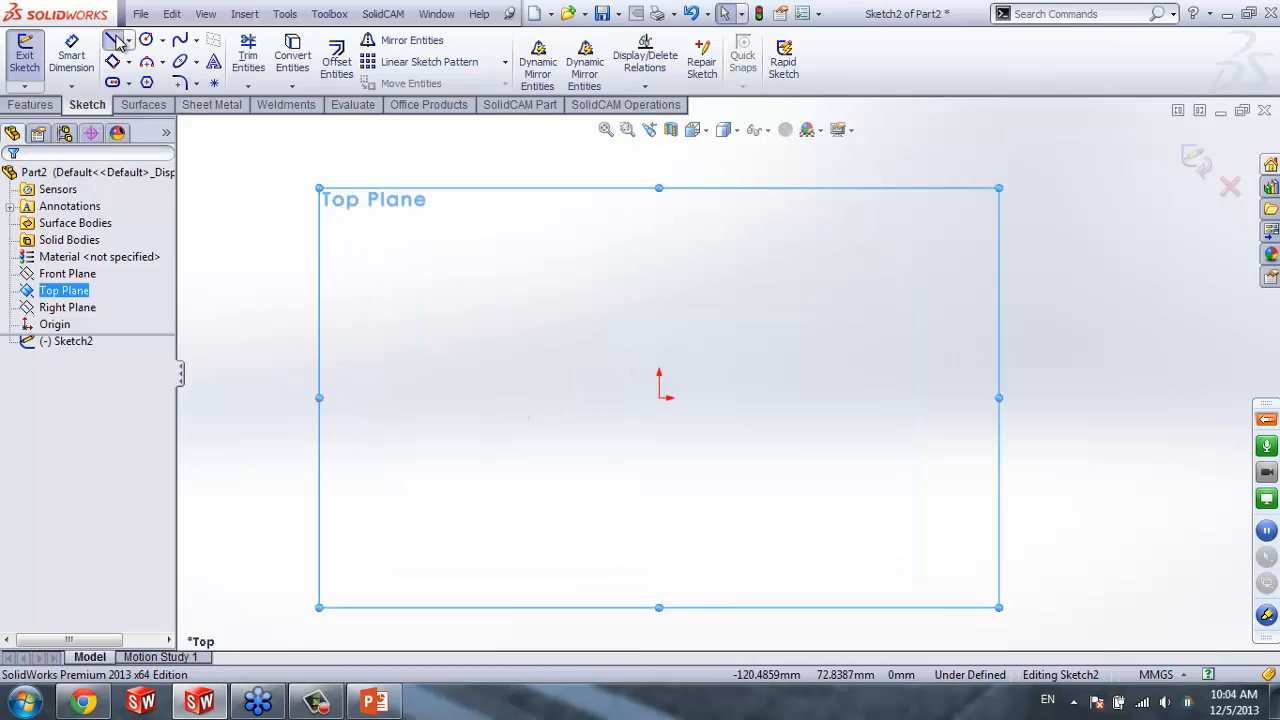
{"action": "left_click", "coordinate": [659, 397]}
{"action": "left_click", "coordinate": [878, 397]}
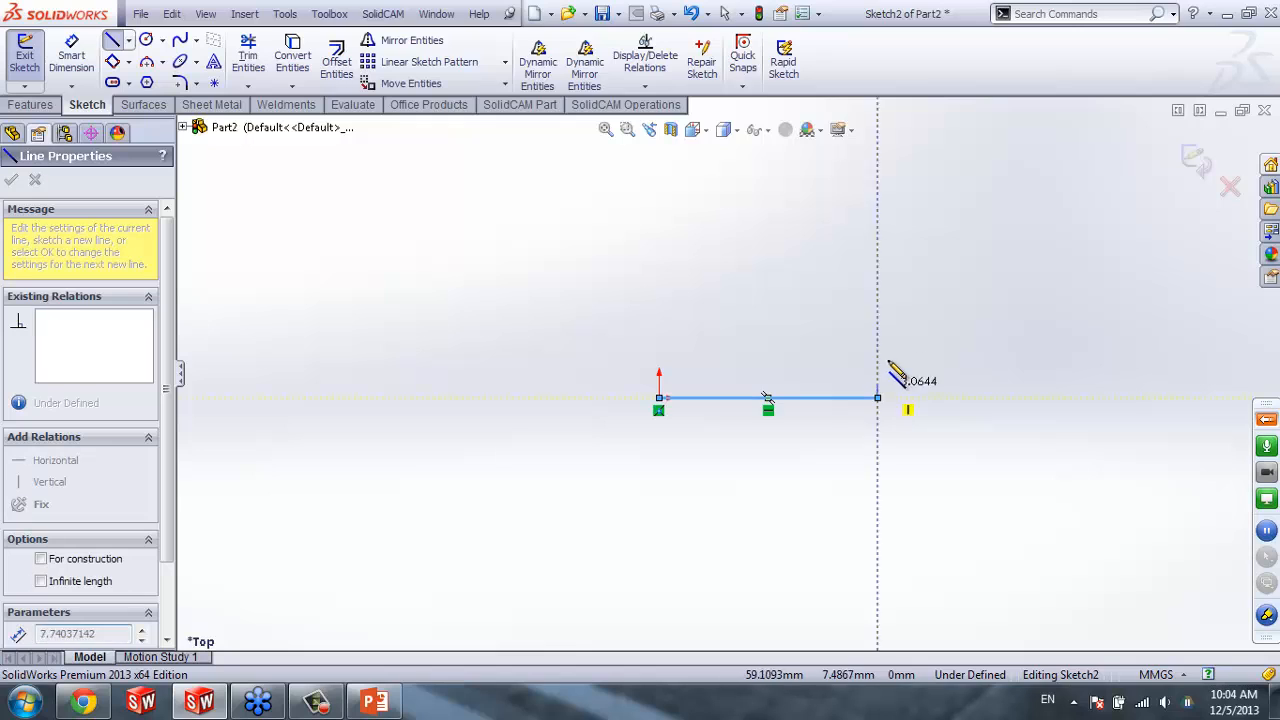
{"action": "left_click", "coordinate": [835, 259]}
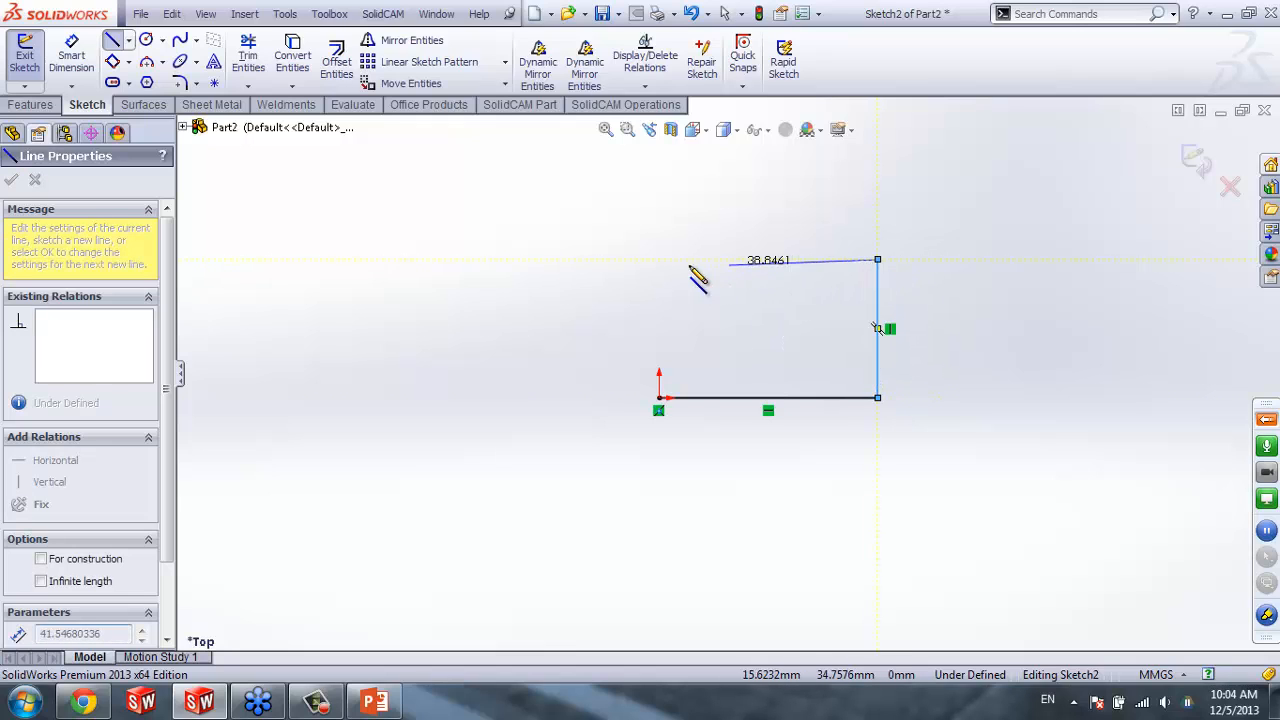
{"action": "left_click", "coordinate": [659, 259]}
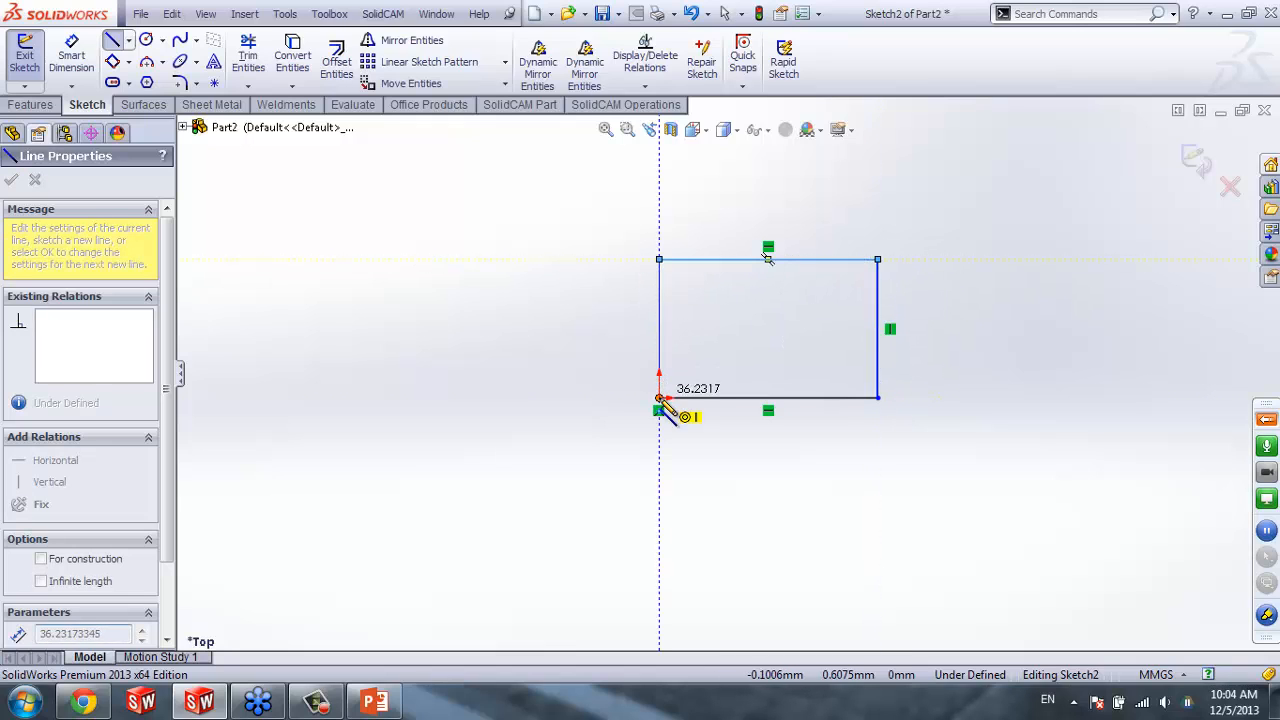
{"action": "left_click", "coordinate": [659, 397]}
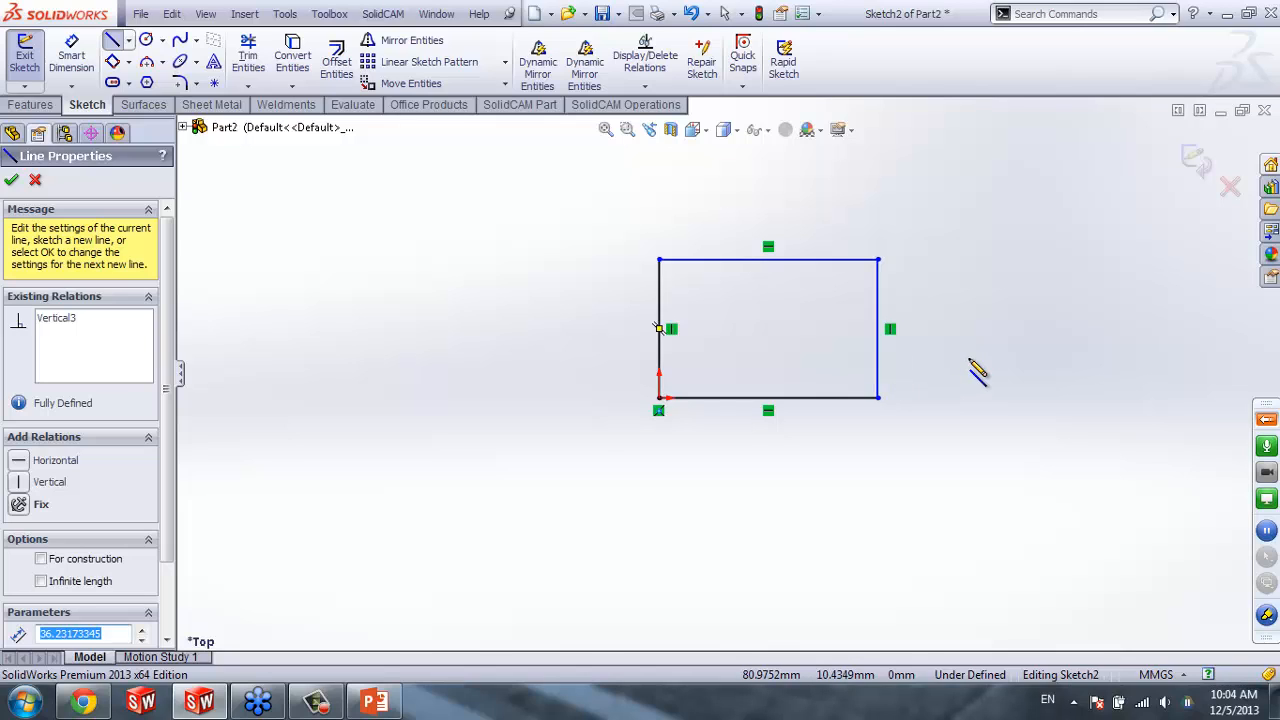
{"action": "key", "text": "Escape"}
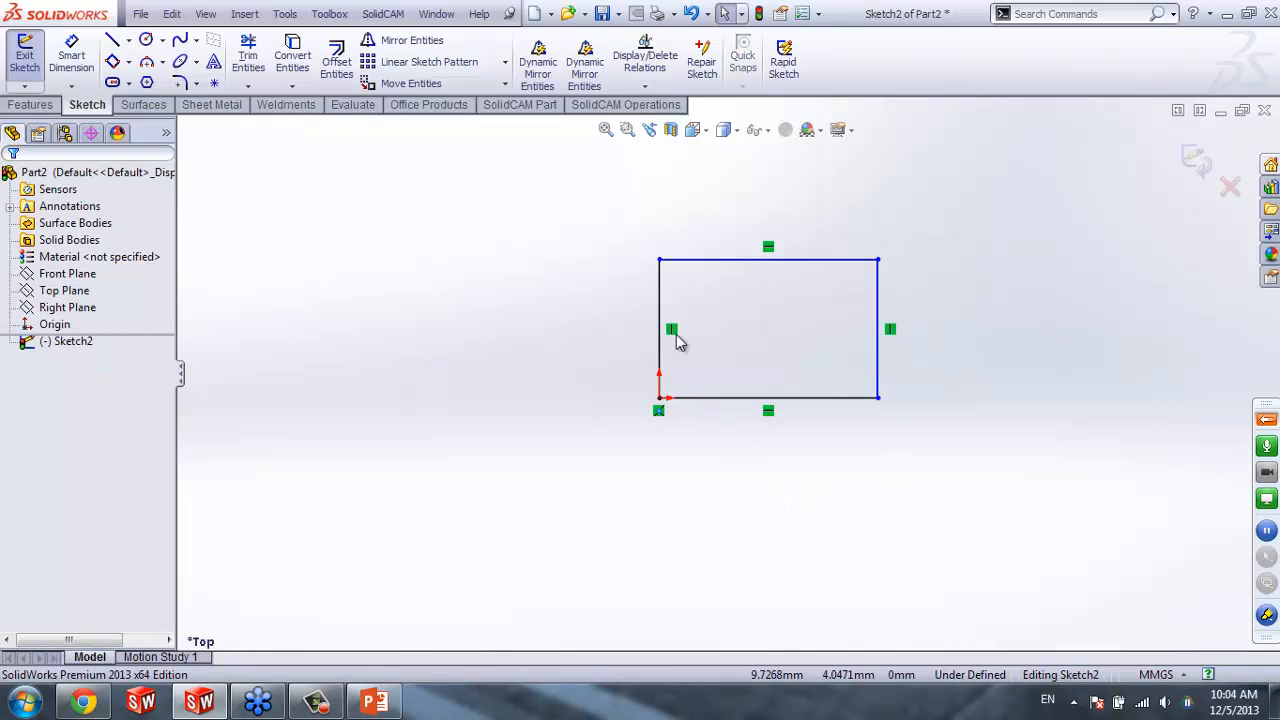
{"action": "left_click_drag", "start_coordinate": [622, 223], "coordinate": [966, 444]}
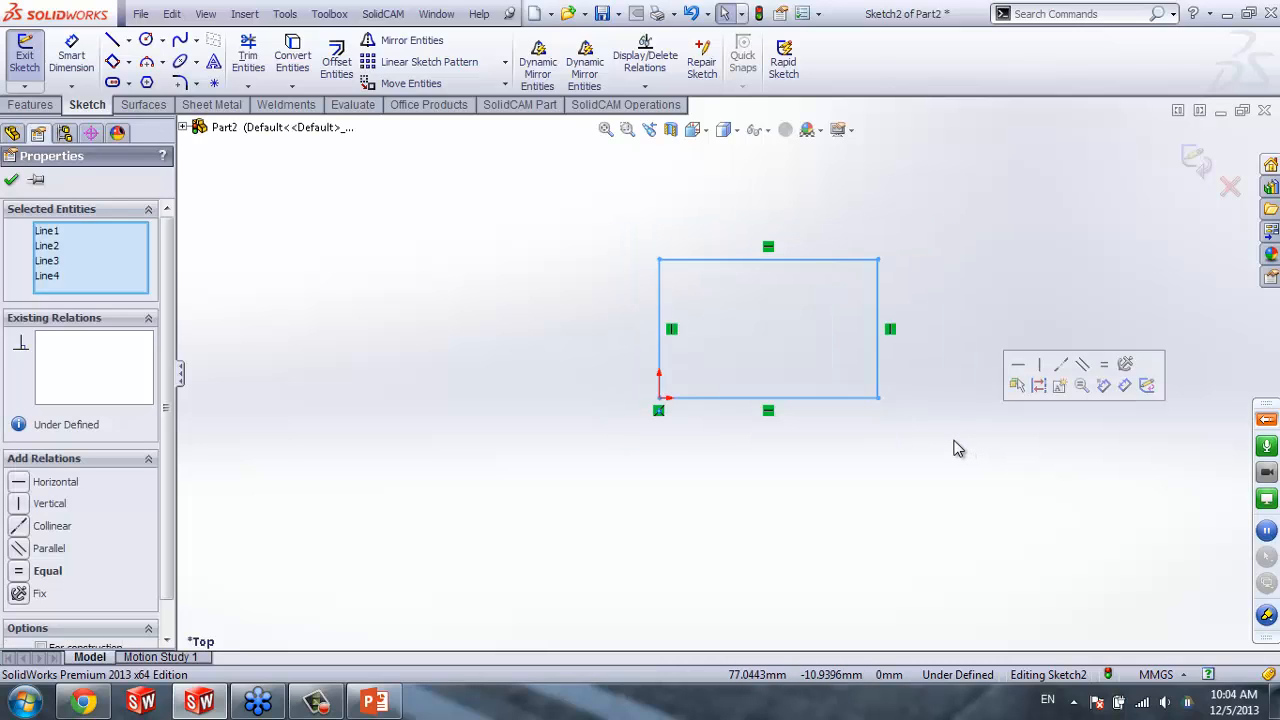
{"action": "left_click", "coordinate": [574, 221]}
{"action": "left_click_drag", "start_coordinate": [582, 211], "coordinate": [966, 448]}
{"action": "left_click", "coordinate": [931, 480]}
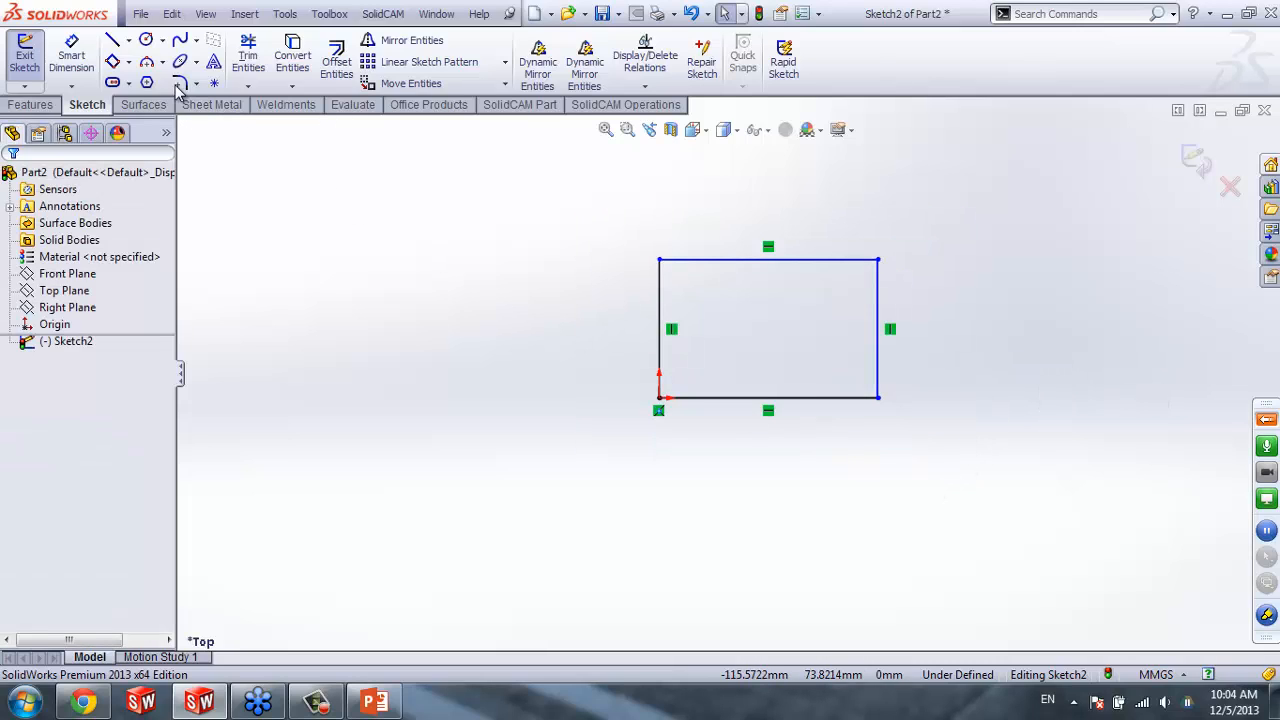
Draw a second closed rectangle of four lines right of the first, about 43 mm wide and 36 mm high, aligned with its edges
{"action": "left_click", "coordinate": [113, 44]}
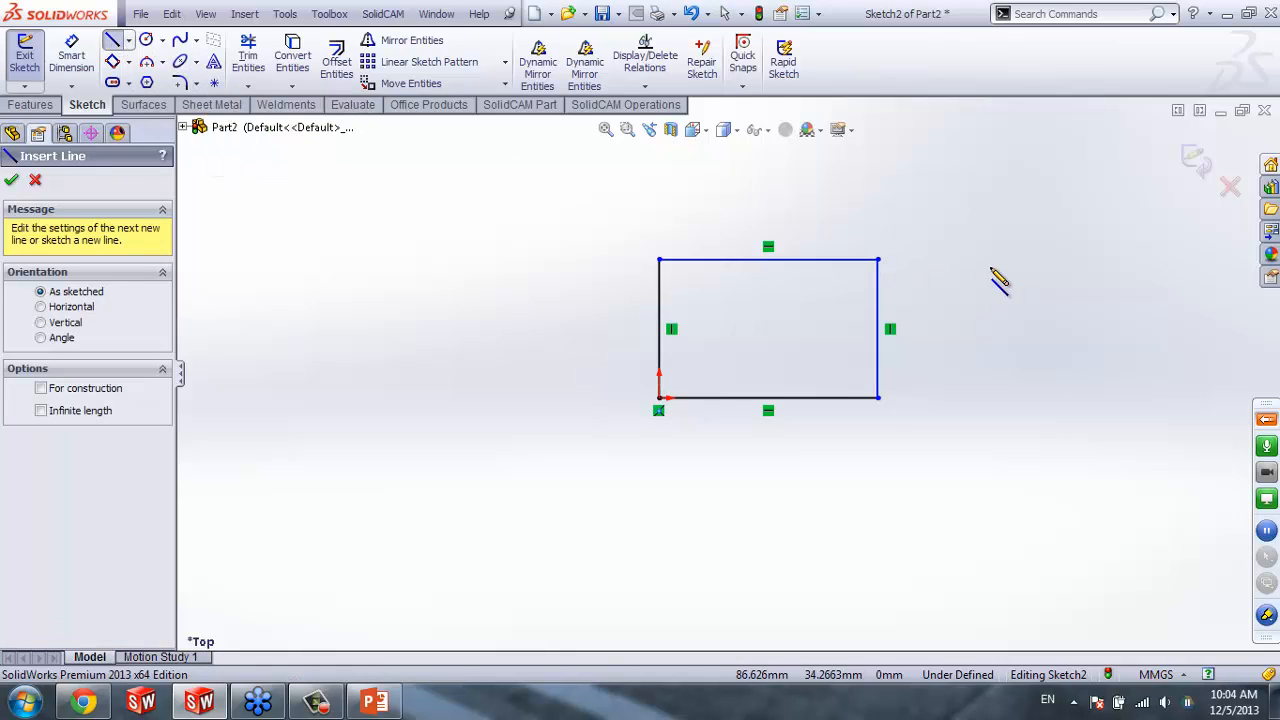
{"action": "left_click", "coordinate": [1032, 266]}
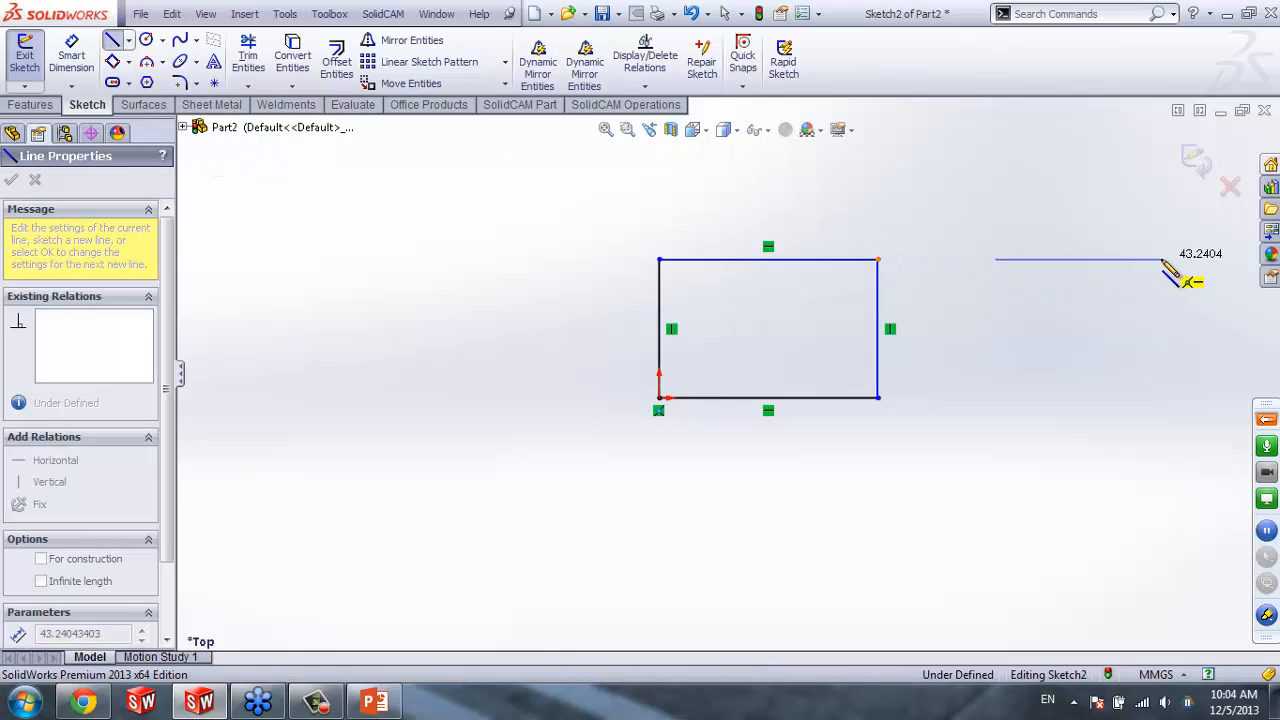
{"action": "left_click", "coordinate": [1160, 259]}
{"action": "left_click", "coordinate": [1160, 397]}
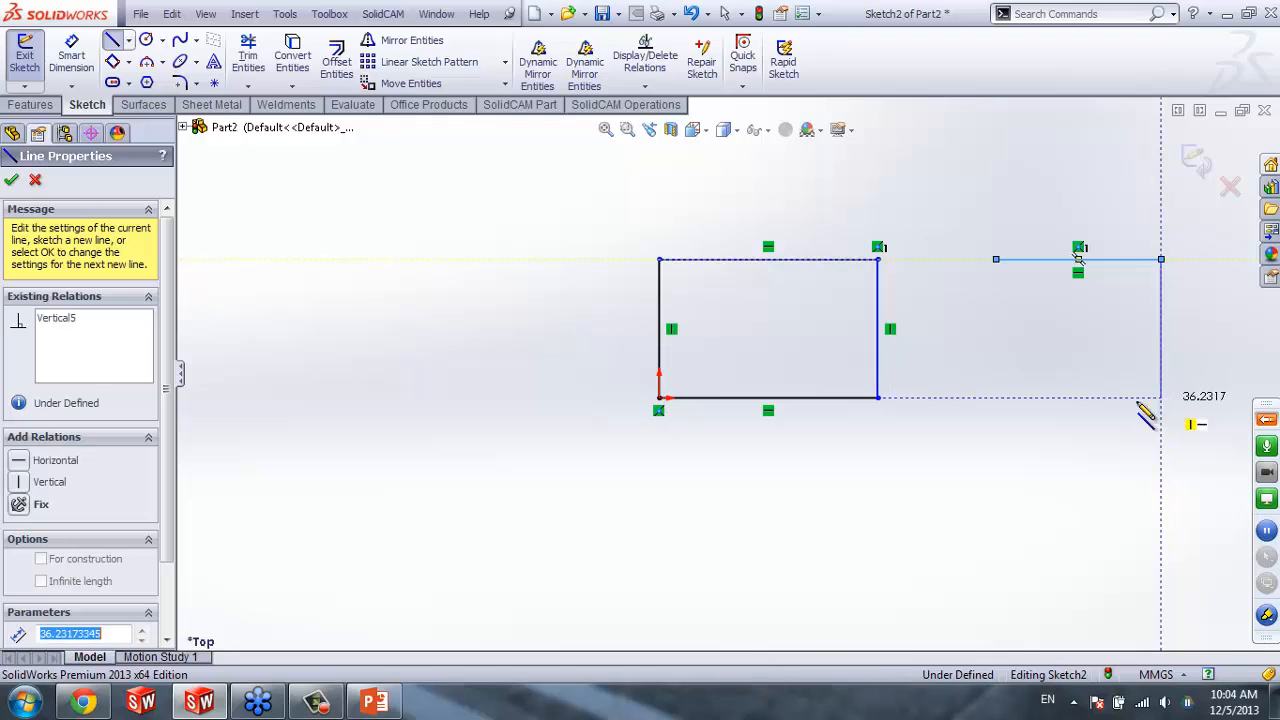
{"action": "left_click", "coordinate": [996, 397]}
{"action": "left_click", "coordinate": [996, 259]}
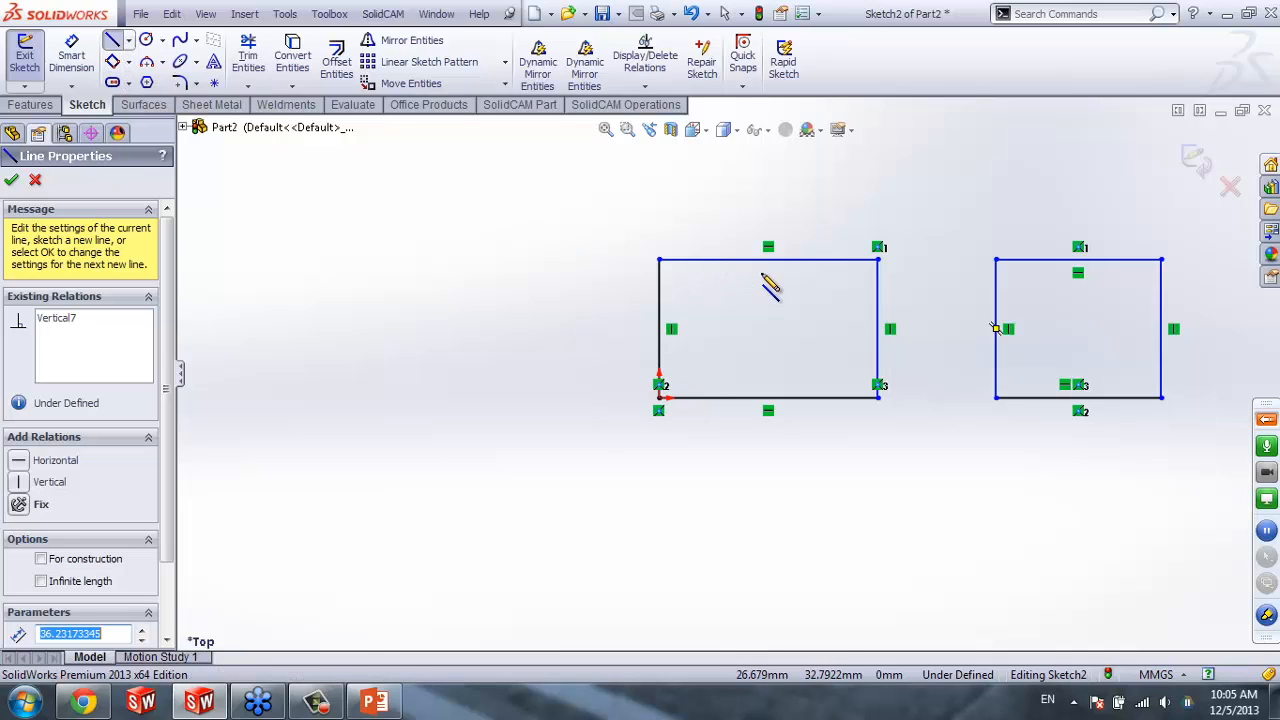
{"action": "left_click", "coordinate": [113, 45]}
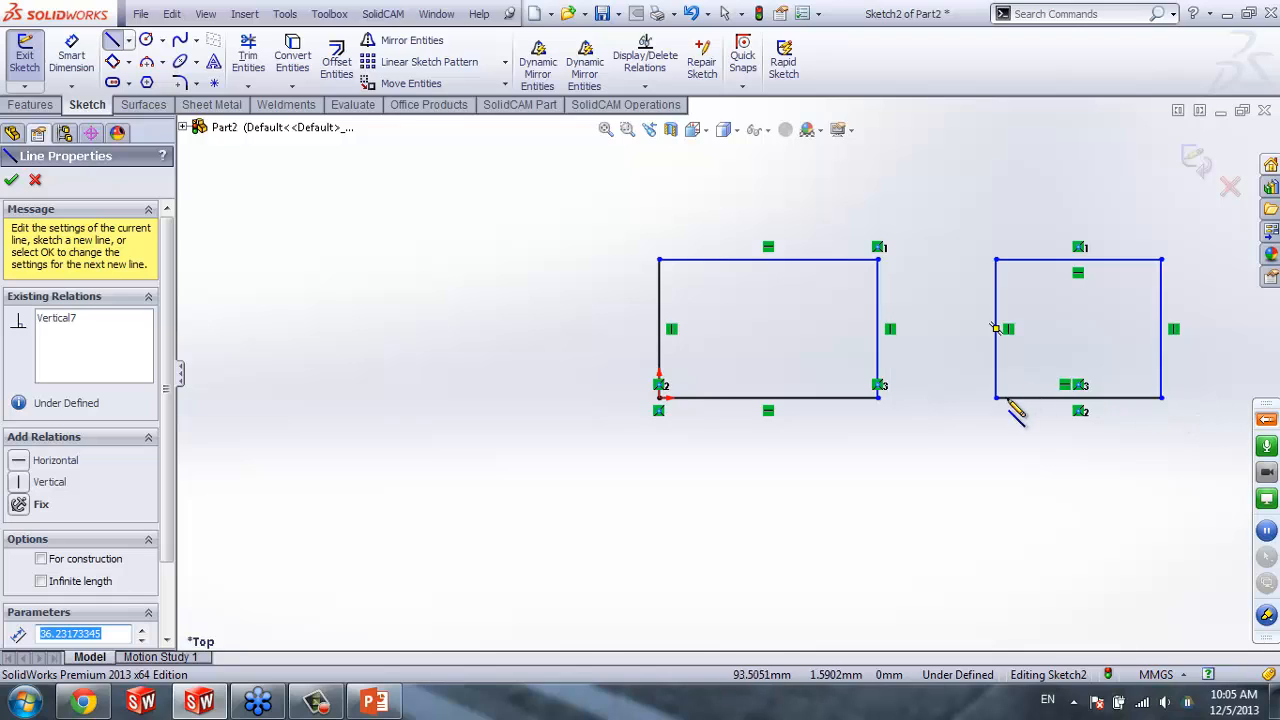
Sketch a circle of about 20.6 mm radius left of the origin rectangle and a corner rectangle about 56 by 32 mm below the circle
{"action": "left_click", "coordinate": [147, 42]}
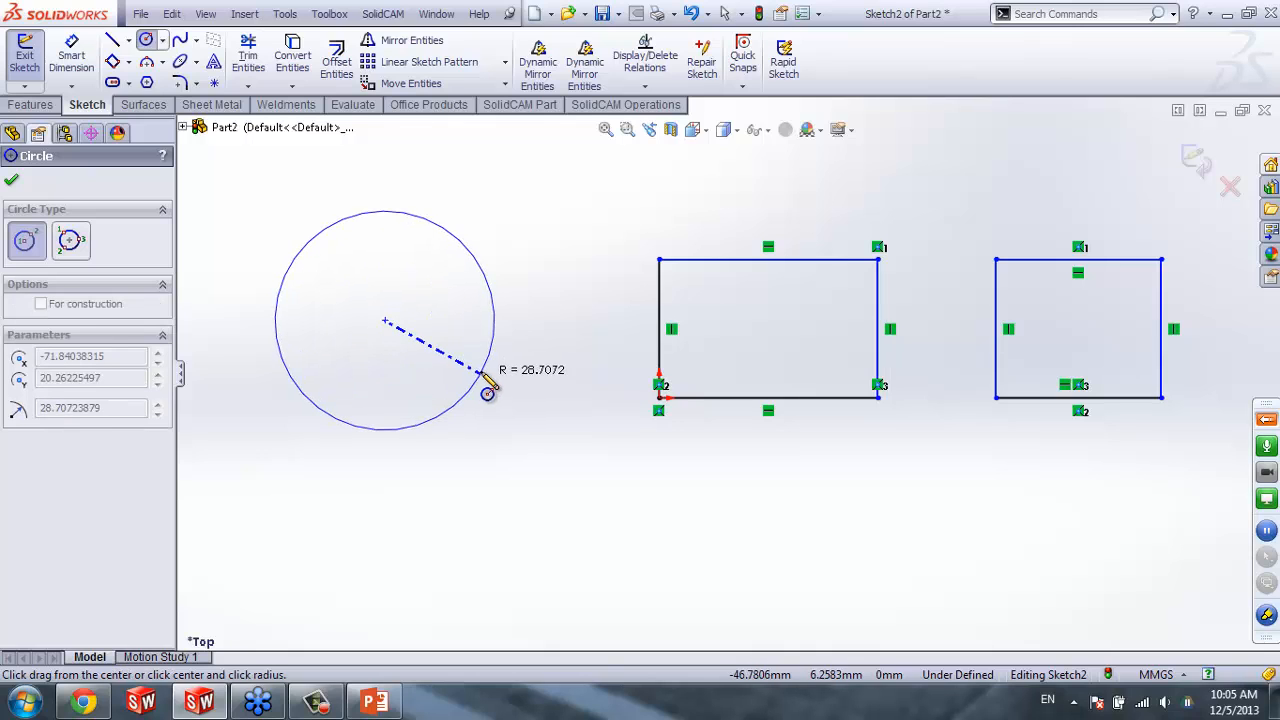
{"action": "left_click", "coordinate": [463, 338]}
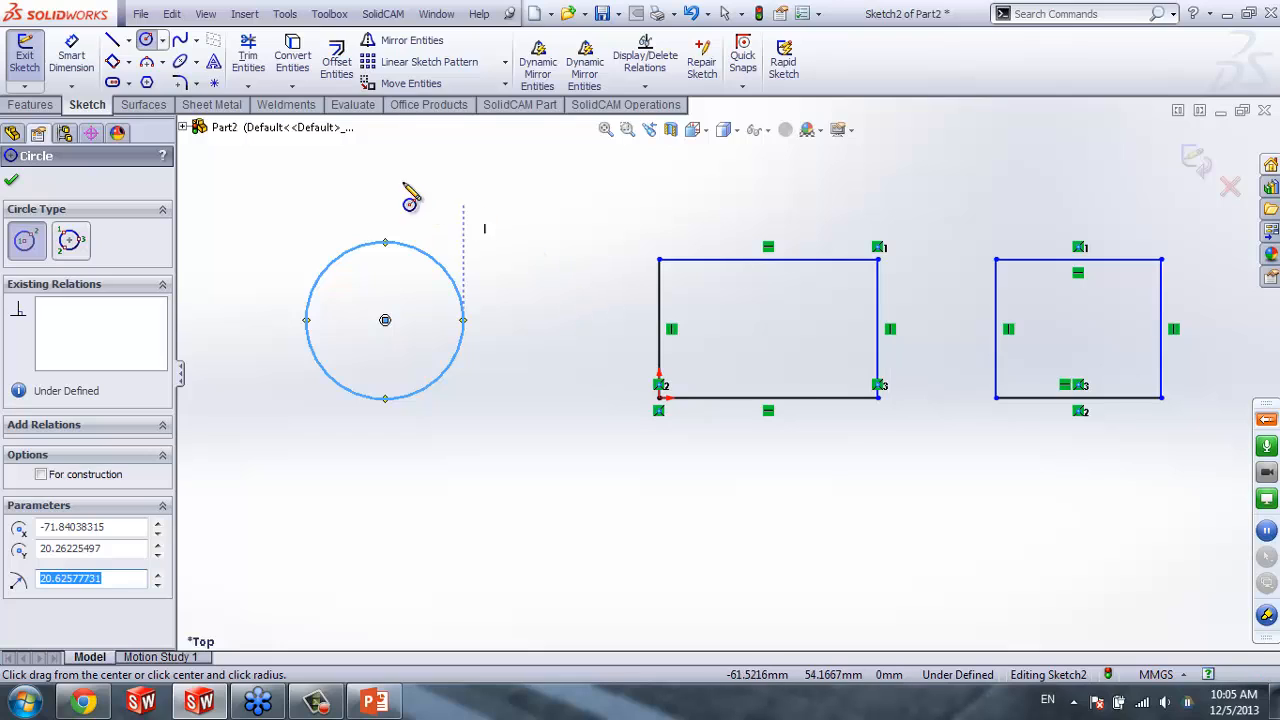
{"action": "left_click", "coordinate": [128, 64]}
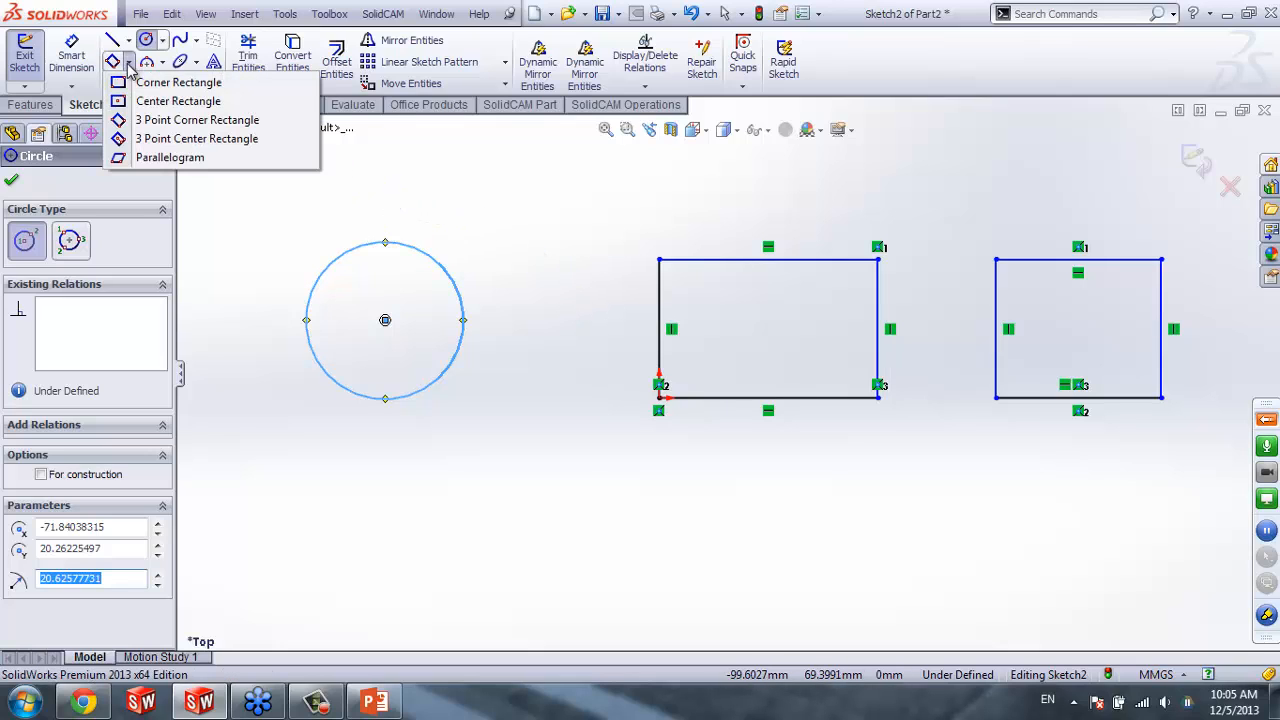
{"action": "left_click", "coordinate": [195, 90]}
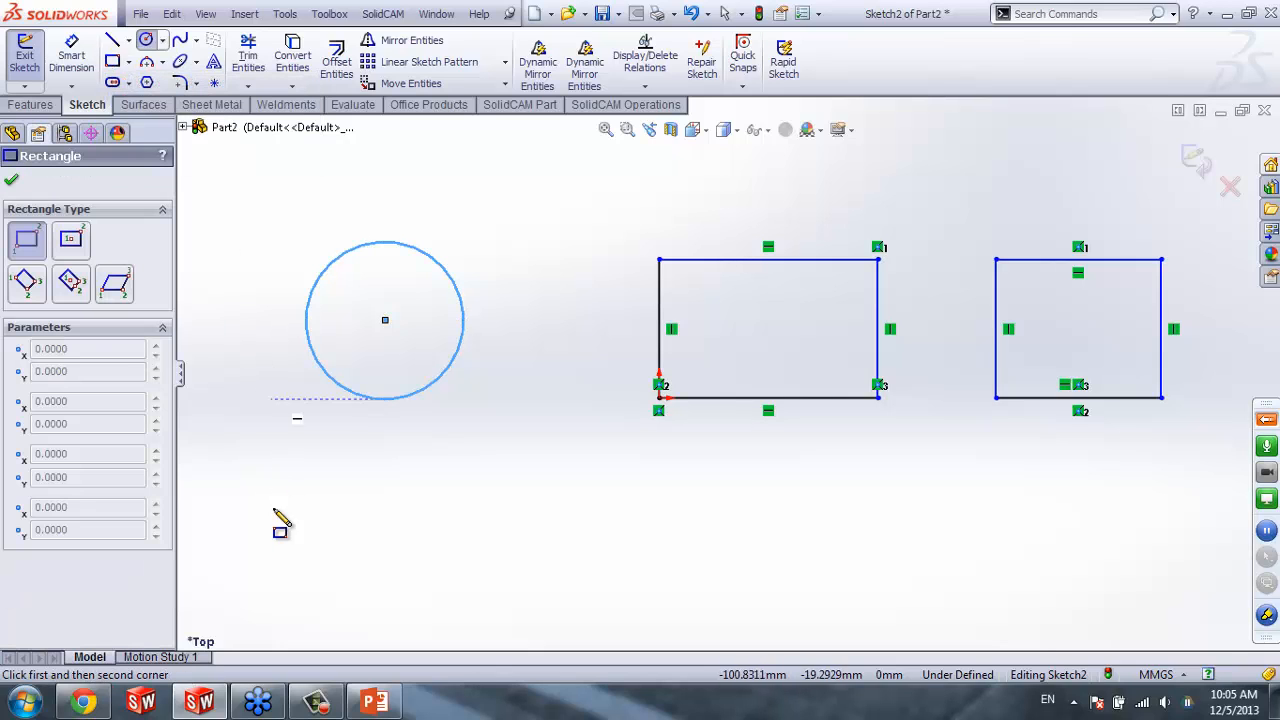
{"action": "left_click", "coordinate": [285, 587]}
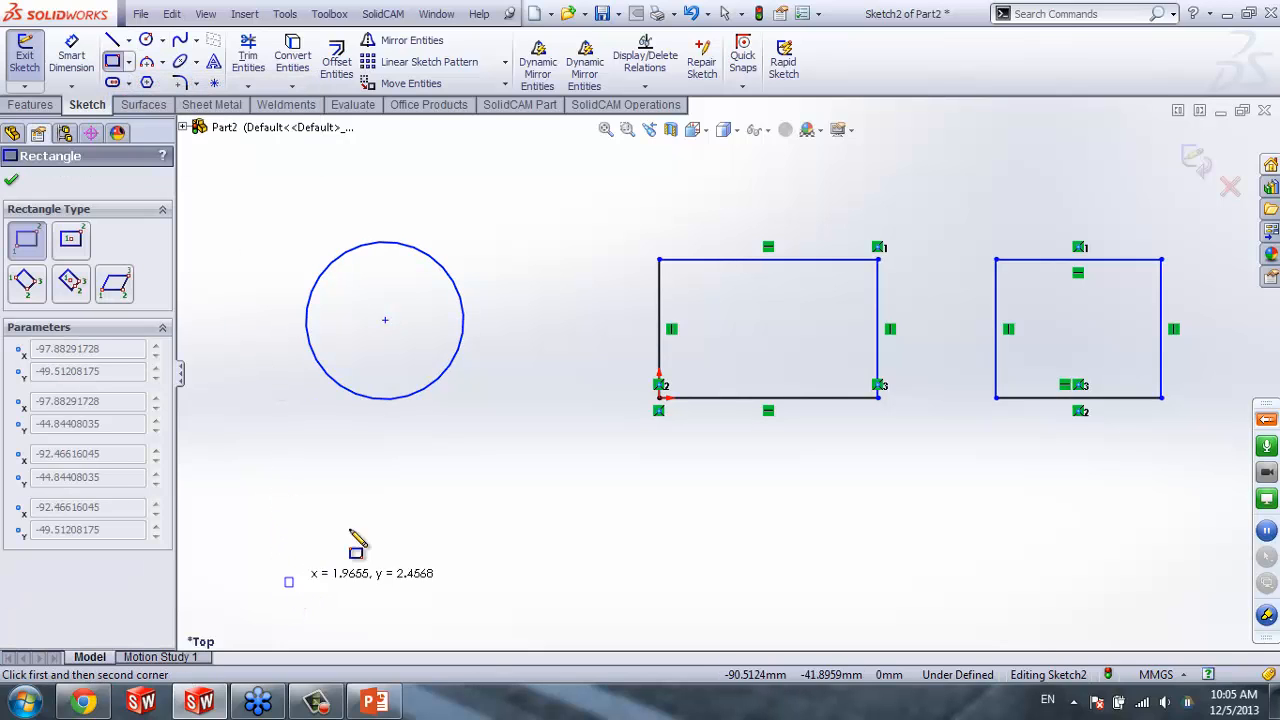
{"action": "left_click", "coordinate": [498, 465]}
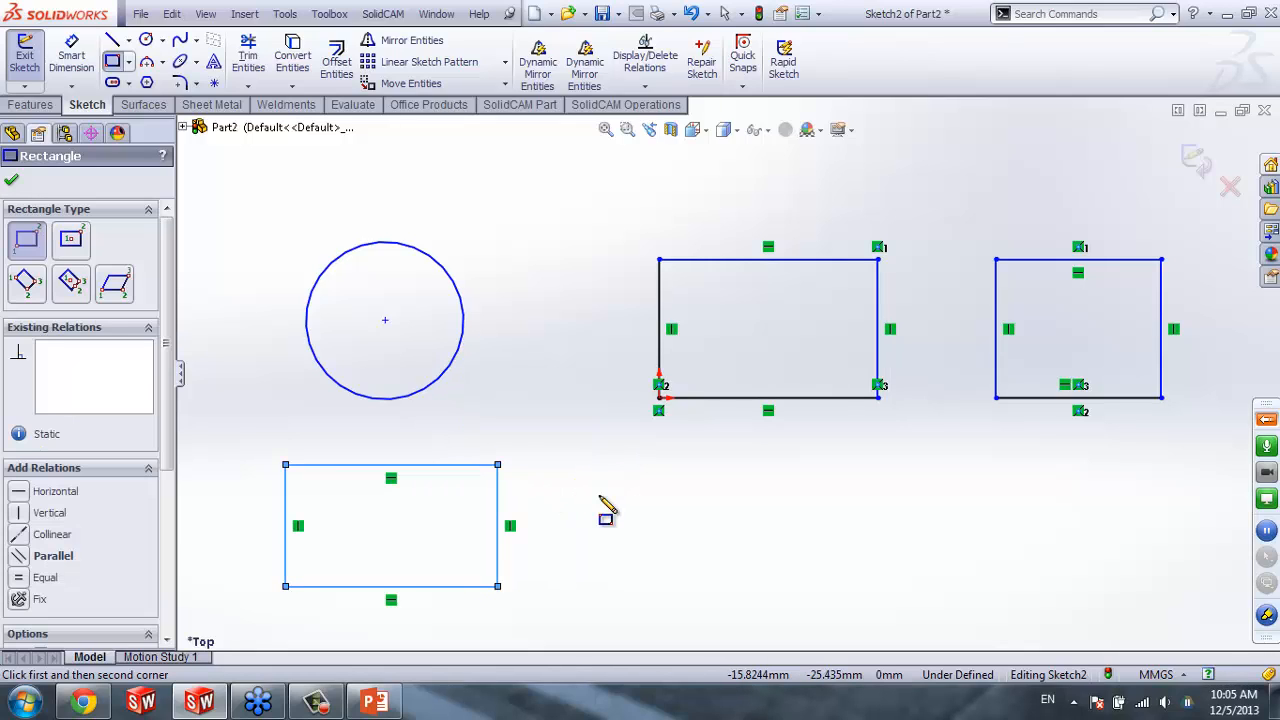
Sketch a center rectangle below the origin rectangle, matching the height of the neighbouring corner rectangle, about 32 mm
{"action": "left_click", "coordinate": [130, 63]}
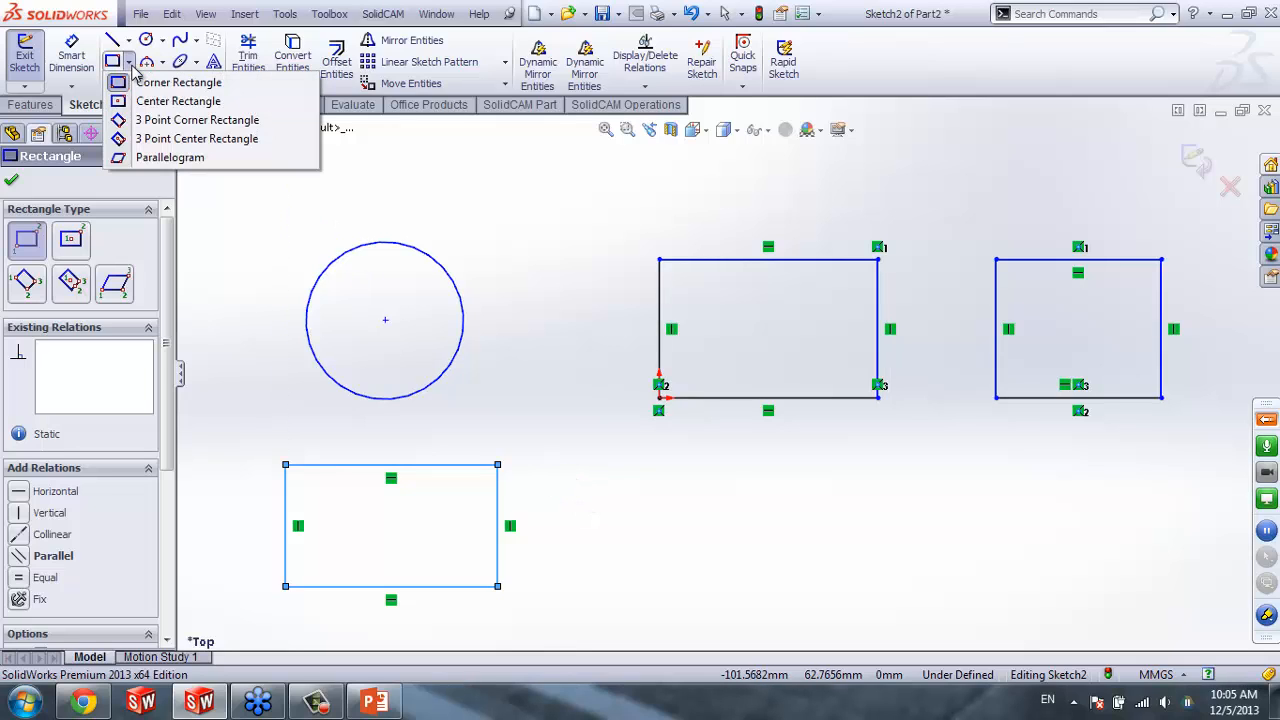
{"action": "left_click", "coordinate": [178, 101]}
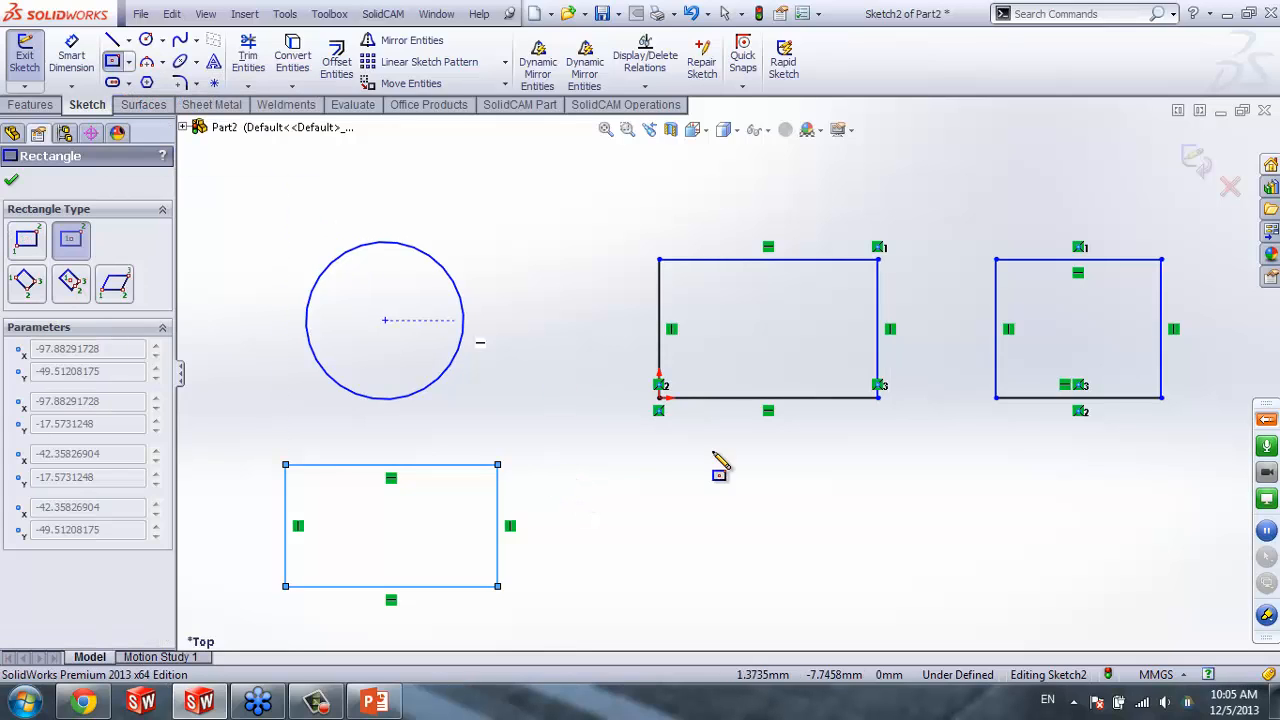
{"action": "left_click", "coordinate": [707, 526]}
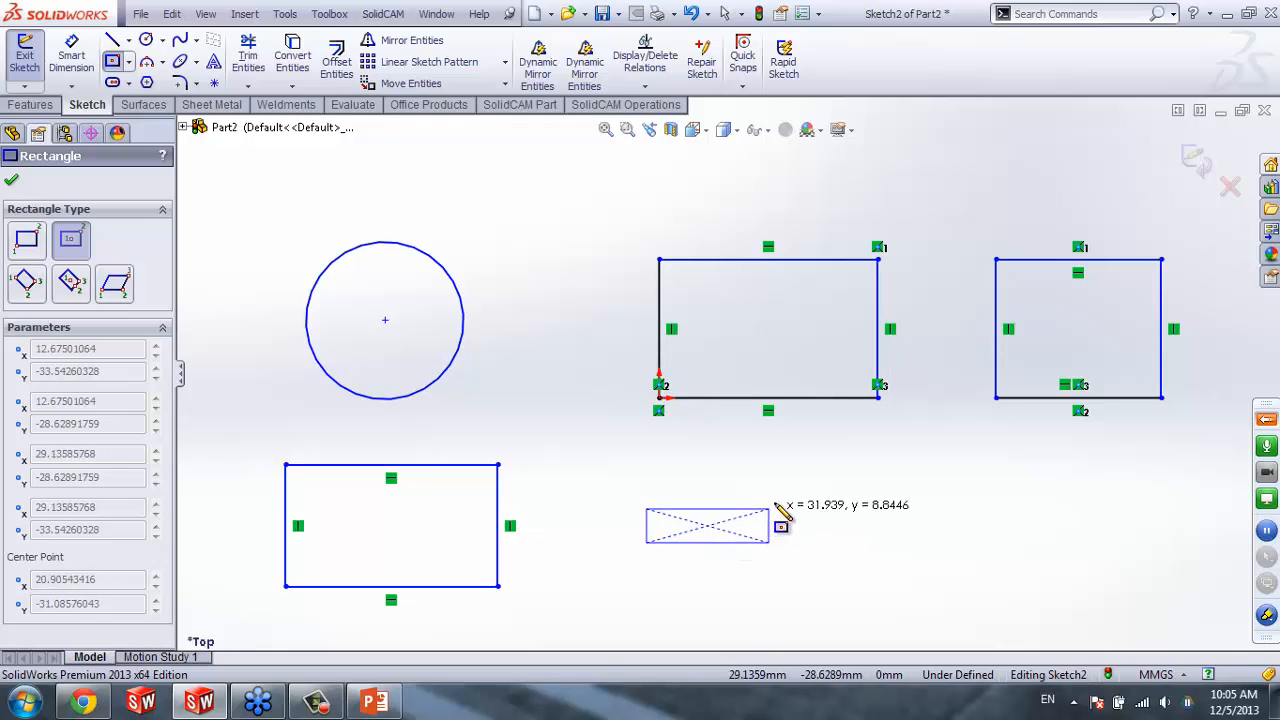
{"action": "left_click", "coordinate": [808, 464]}
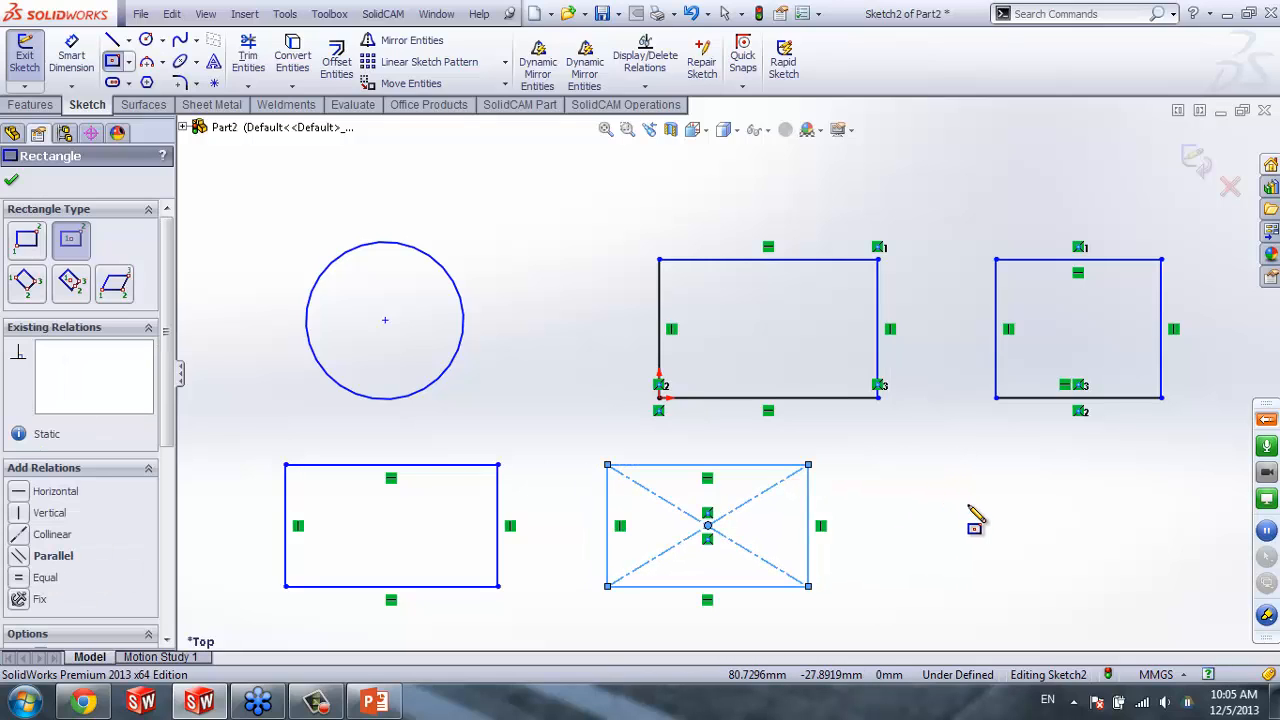
Add a 3 point arc of about 18 mm radius bulging outward between the ends of the origin rectangle's left edge
{"action": "left_click", "coordinate": [145, 64]}
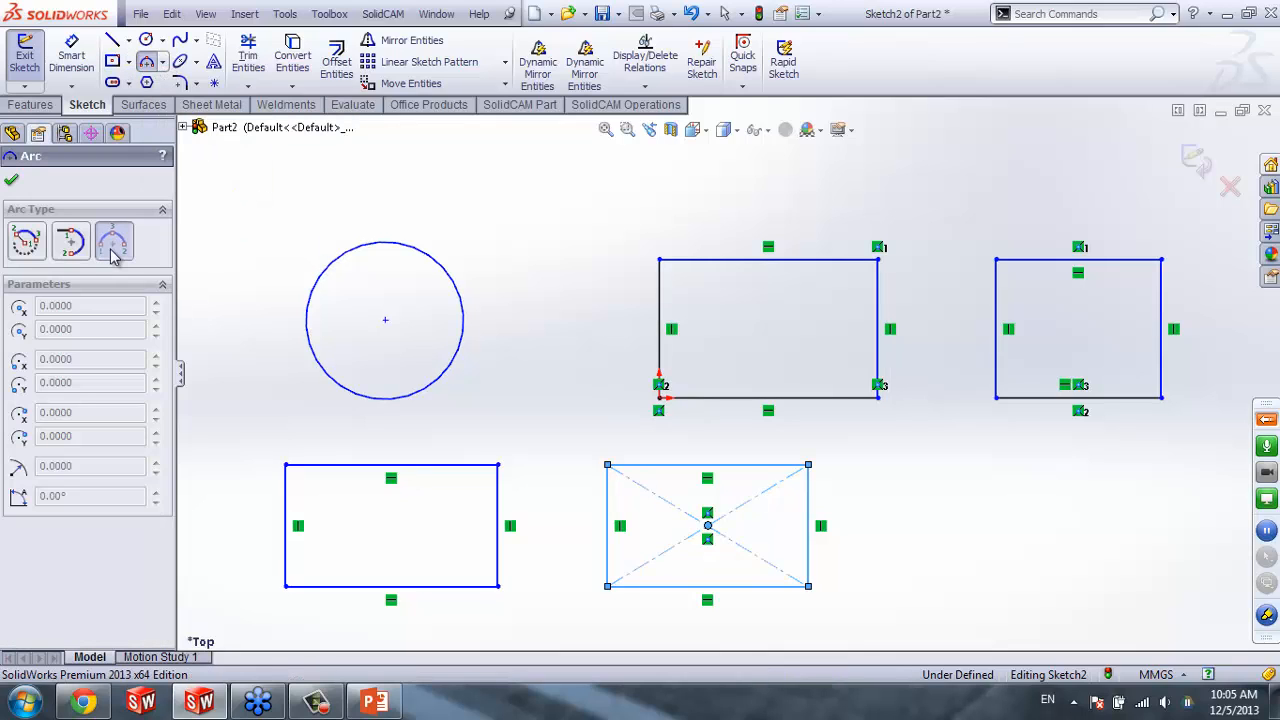
{"action": "left_click", "coordinate": [659, 260]}
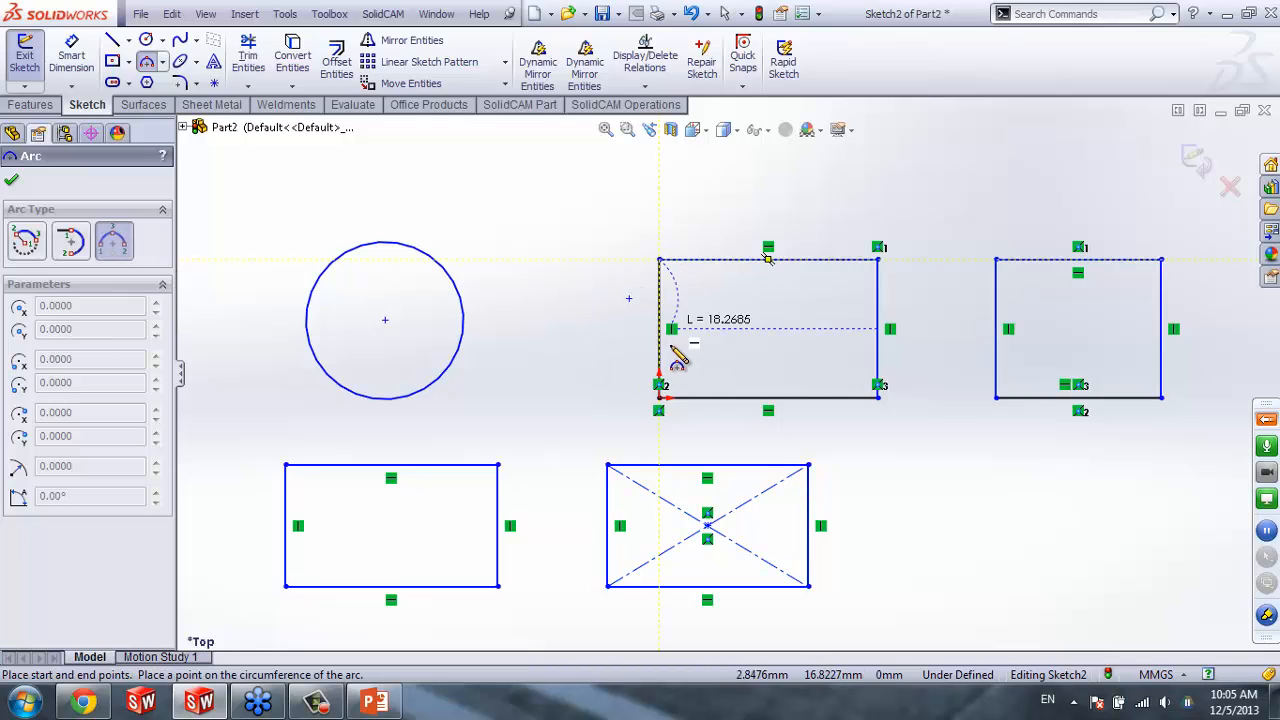
{"action": "left_click", "coordinate": [659, 397]}
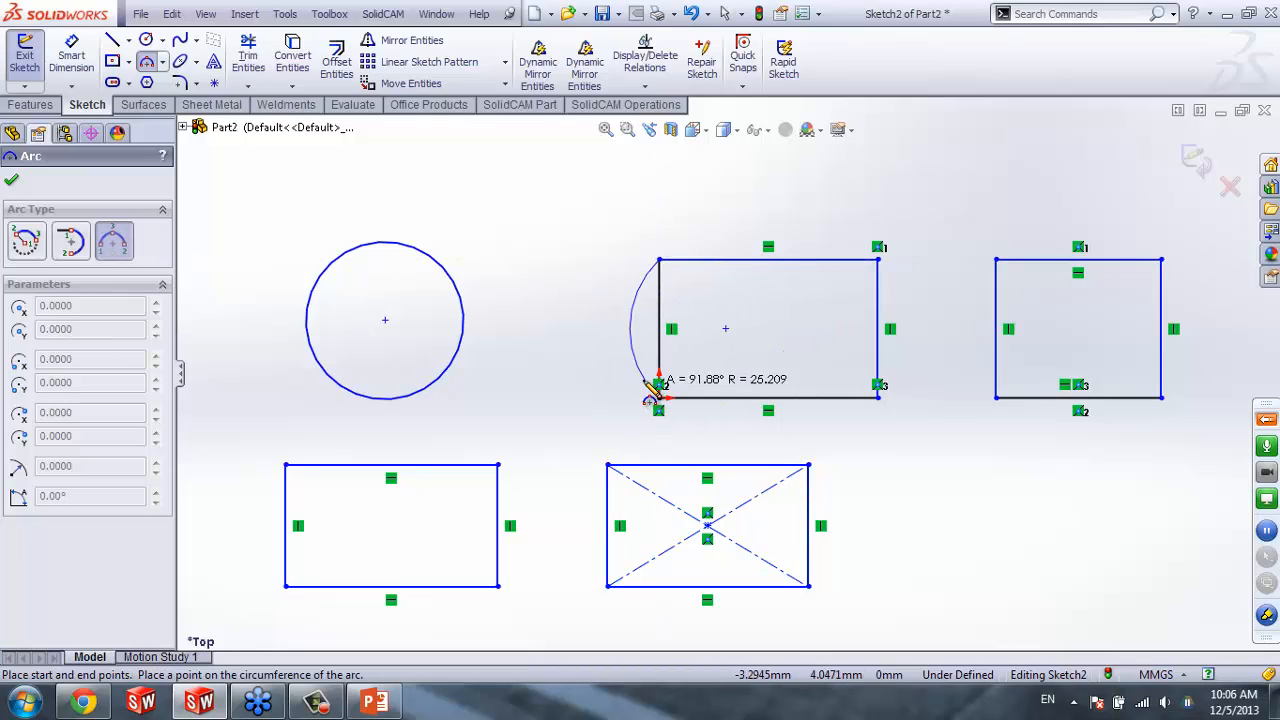
{"action": "left_click", "coordinate": [591, 349]}
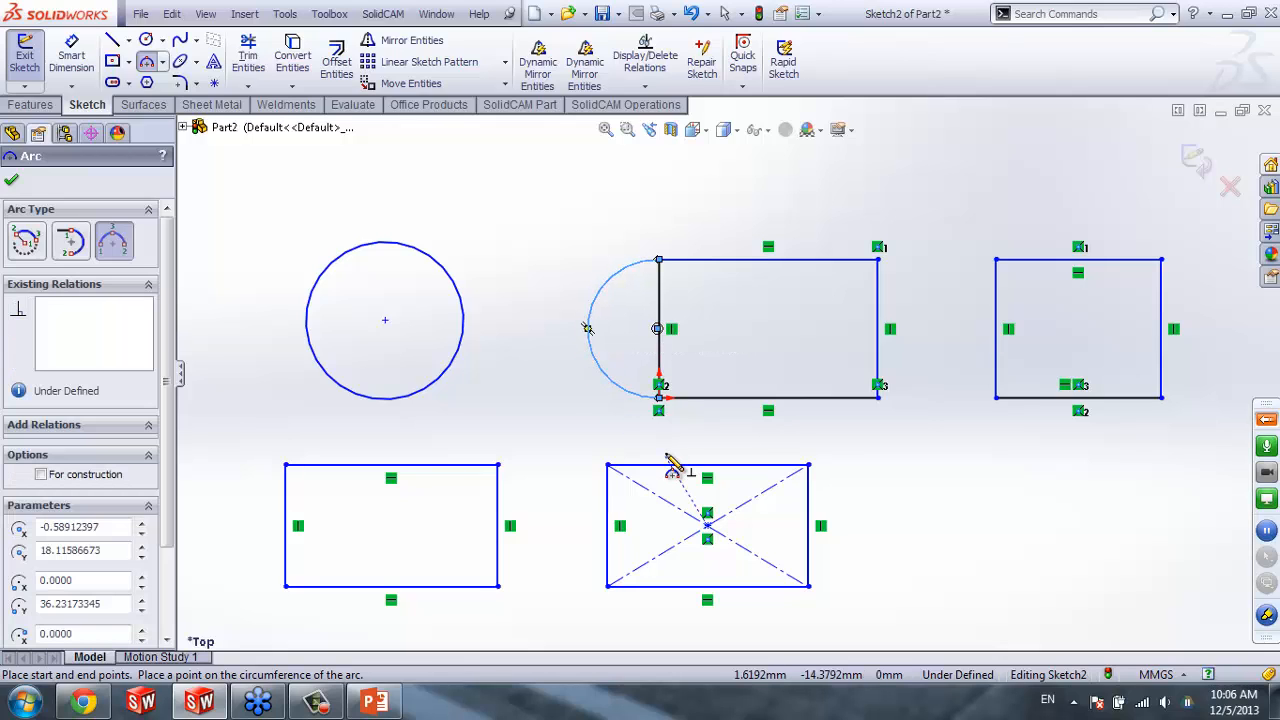
Sketch an ellipse right of the center rectangle with a horizontal radius of about 22.6 mm and a vertical radius of about 16 mm
{"action": "left_click", "coordinate": [183, 63]}
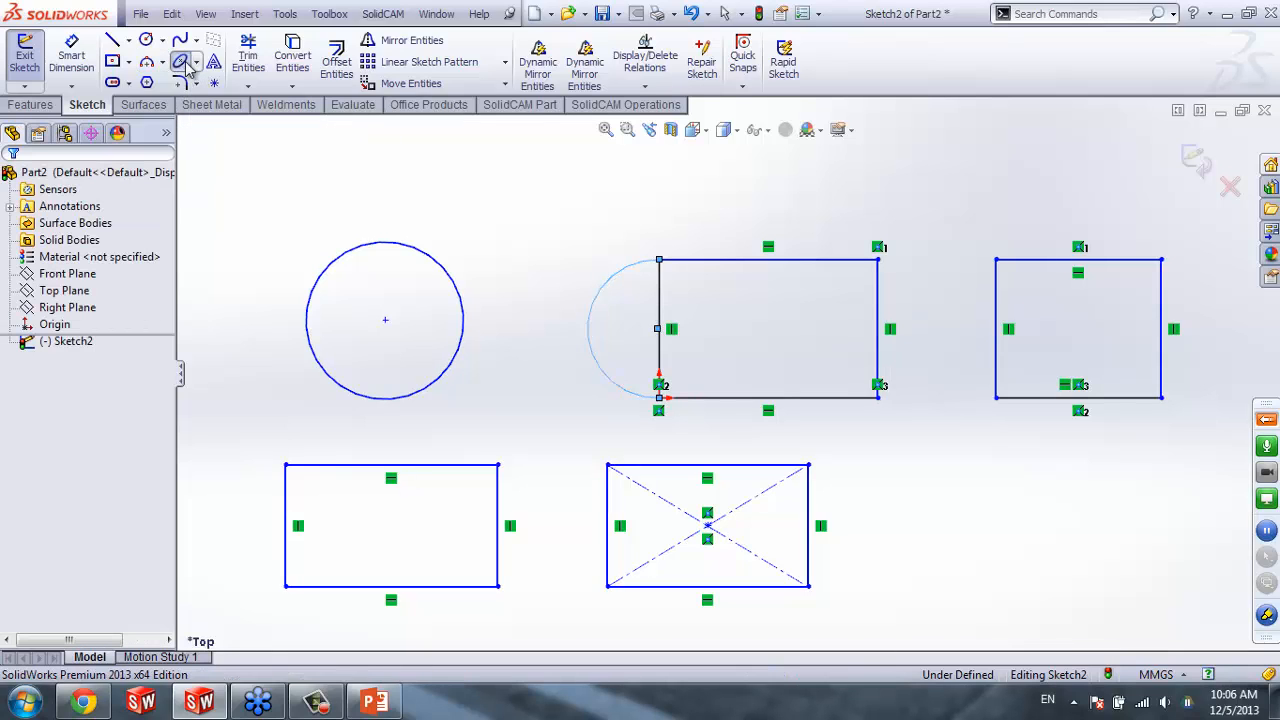
{"action": "left_click", "coordinate": [961, 525]}
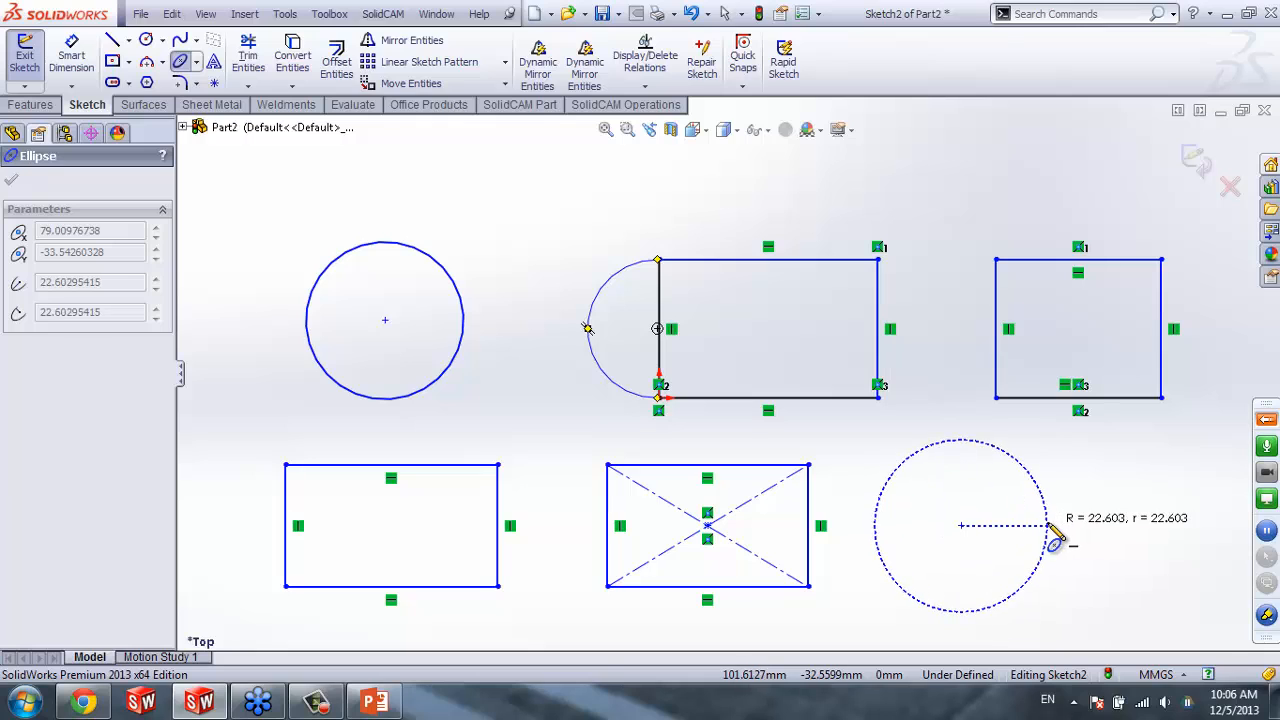
{"action": "left_click", "coordinate": [1047, 525]}
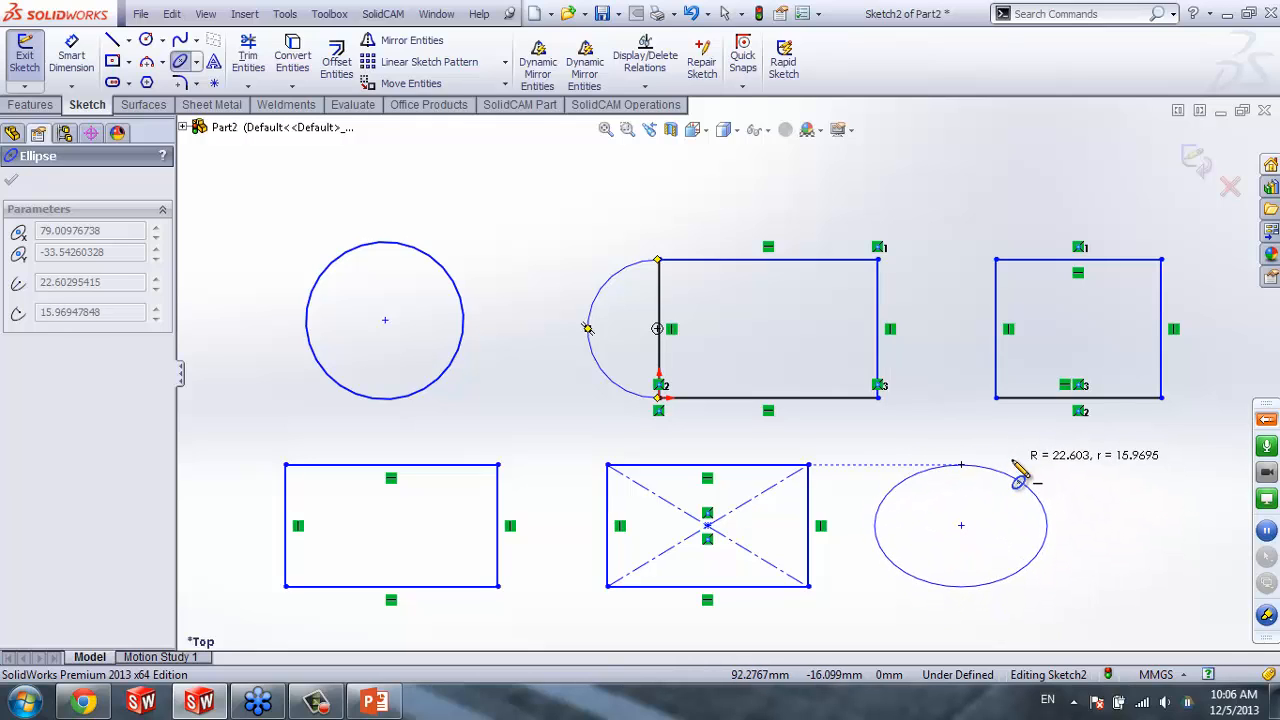
{"action": "left_click", "coordinate": [1012, 463]}
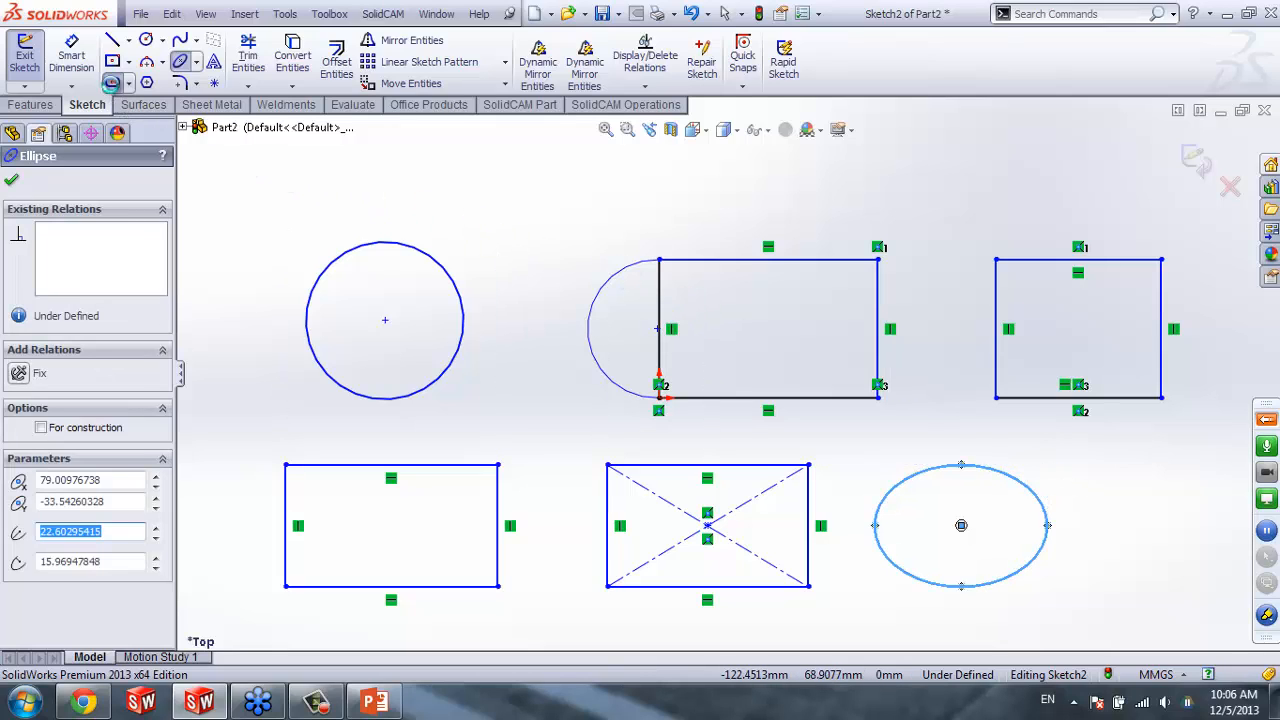
Sketch a horizontal centerpoint straight slot above the circle, about 49.6 mm between arc centers and 20.6 mm wide
{"action": "left_click", "coordinate": [113, 82]}
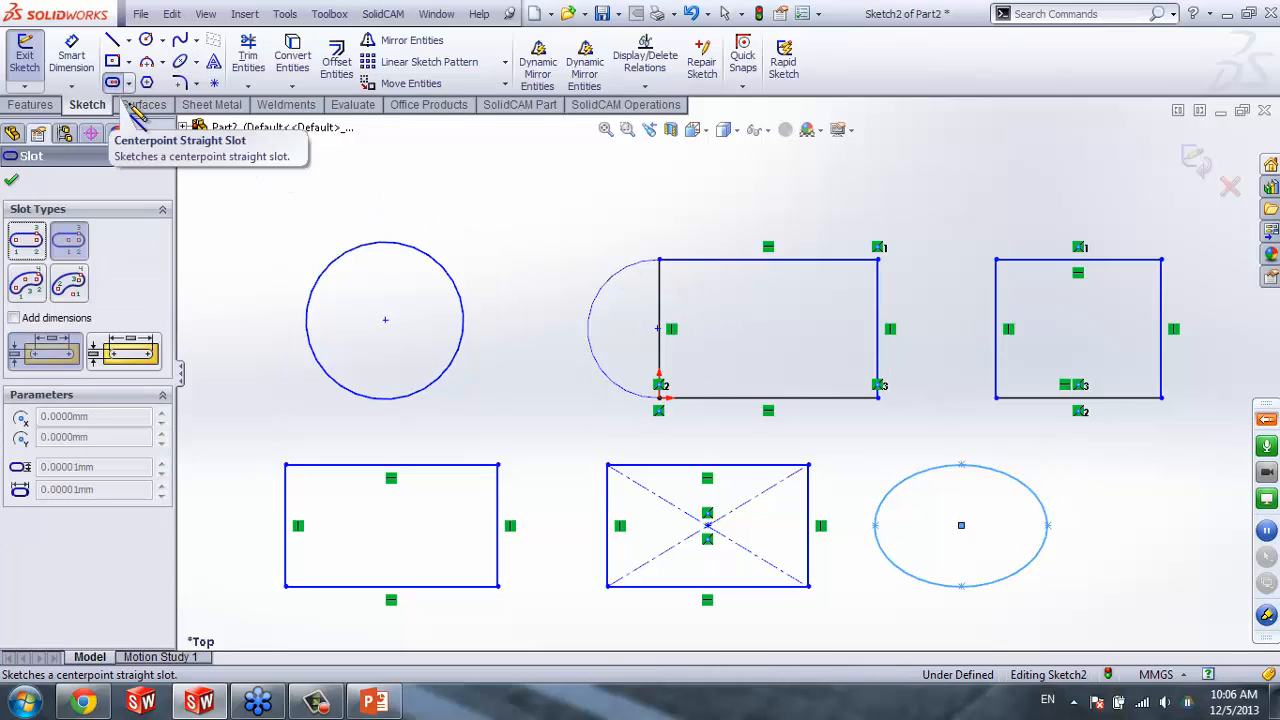
{"action": "left_click", "coordinate": [379, 183]}
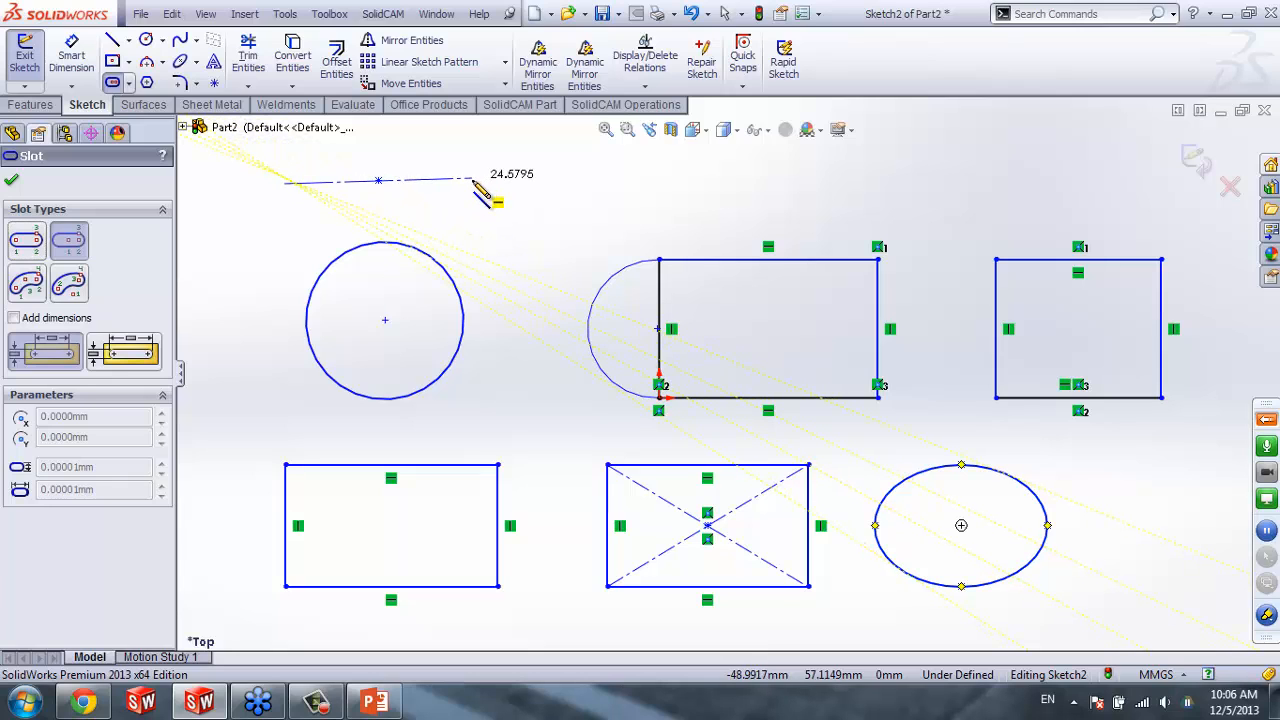
{"action": "left_click", "coordinate": [474, 182]}
{"action": "left_click", "coordinate": [378, 141]}
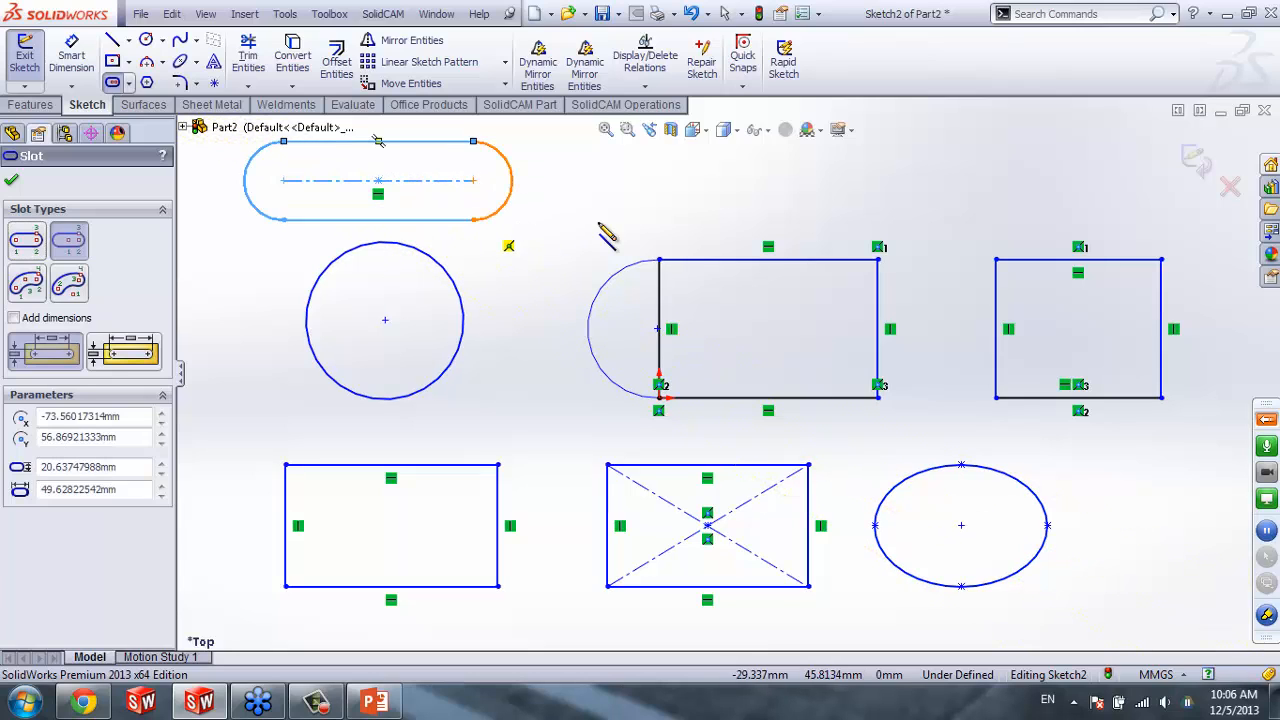
Sketch a 6-sided polygon above the second line rectangle, with an inscribed circle about 29.7 mm in diameter
{"action": "left_click", "coordinate": [146, 83]}
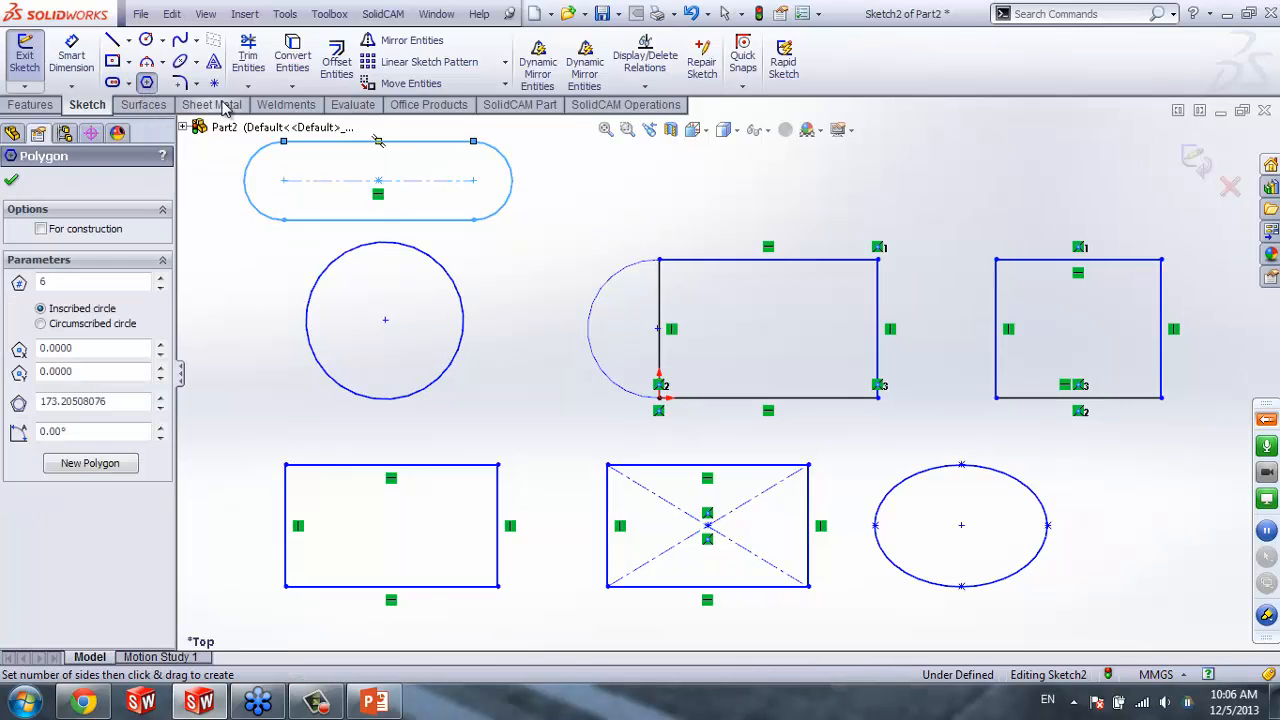
{"action": "left_click", "coordinate": [1043, 182]}
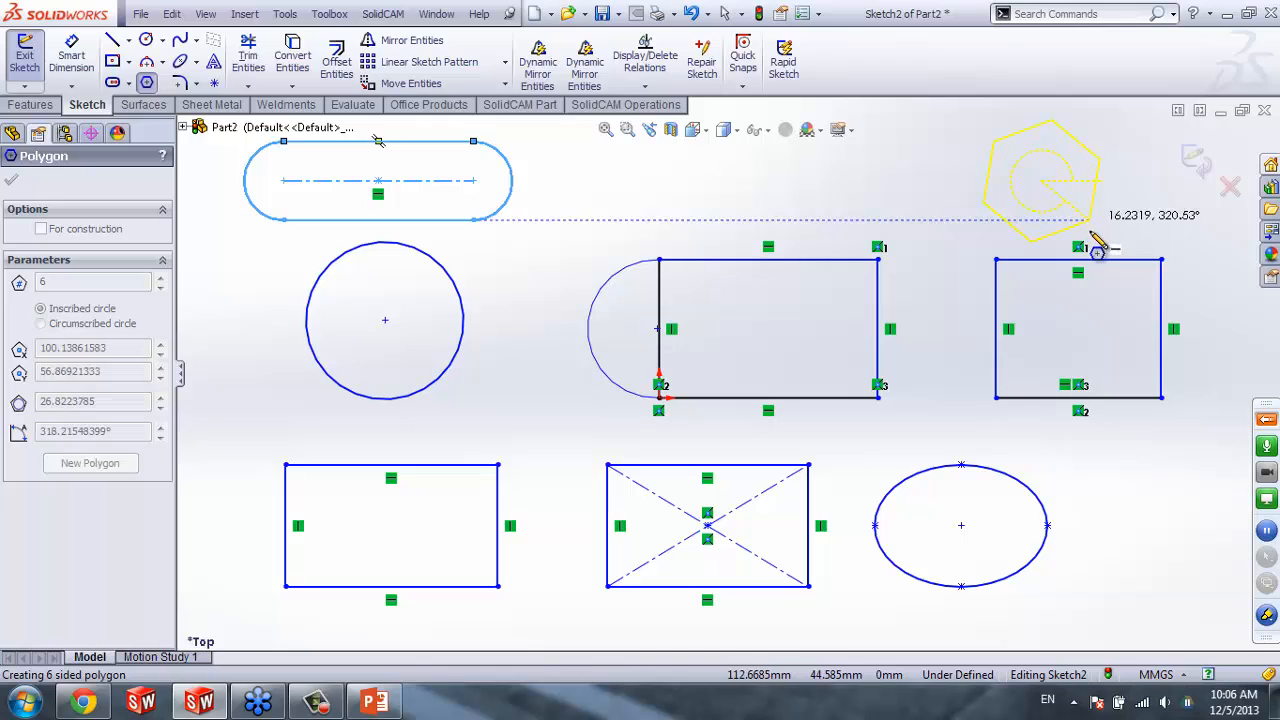
{"action": "left_click", "coordinate": [1075, 244]}
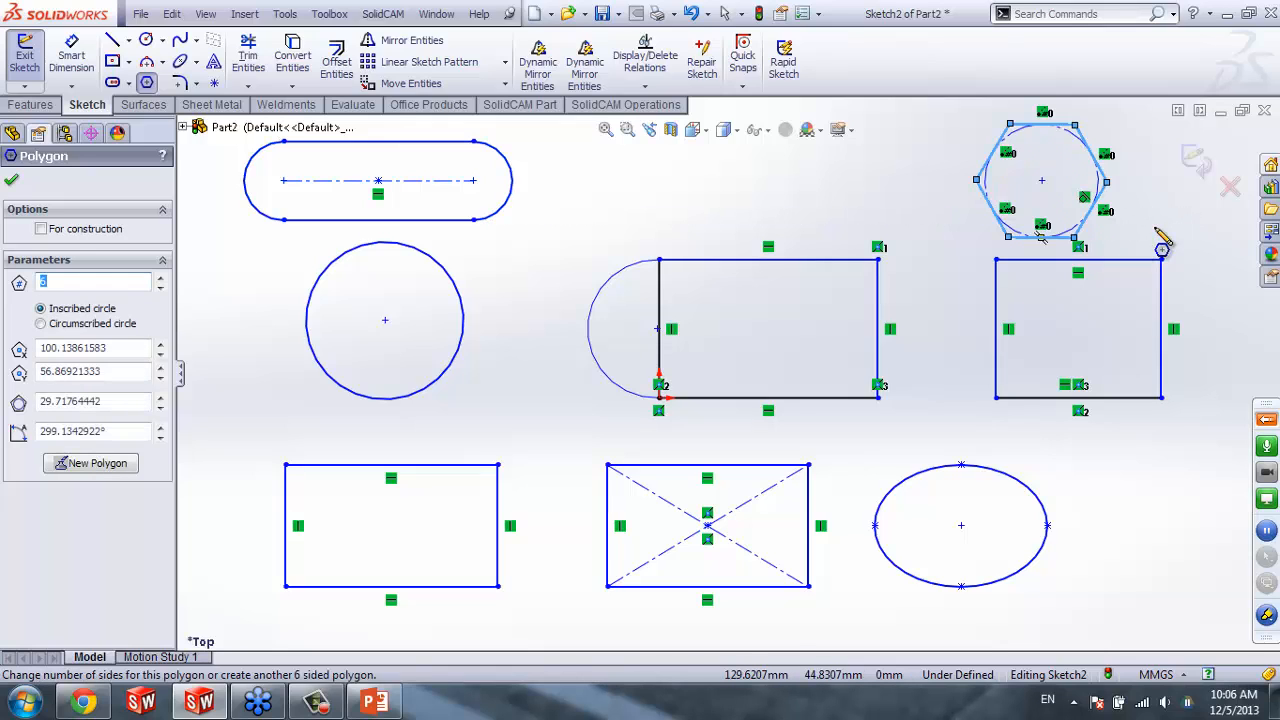
{"action": "key", "text": "Escape"}
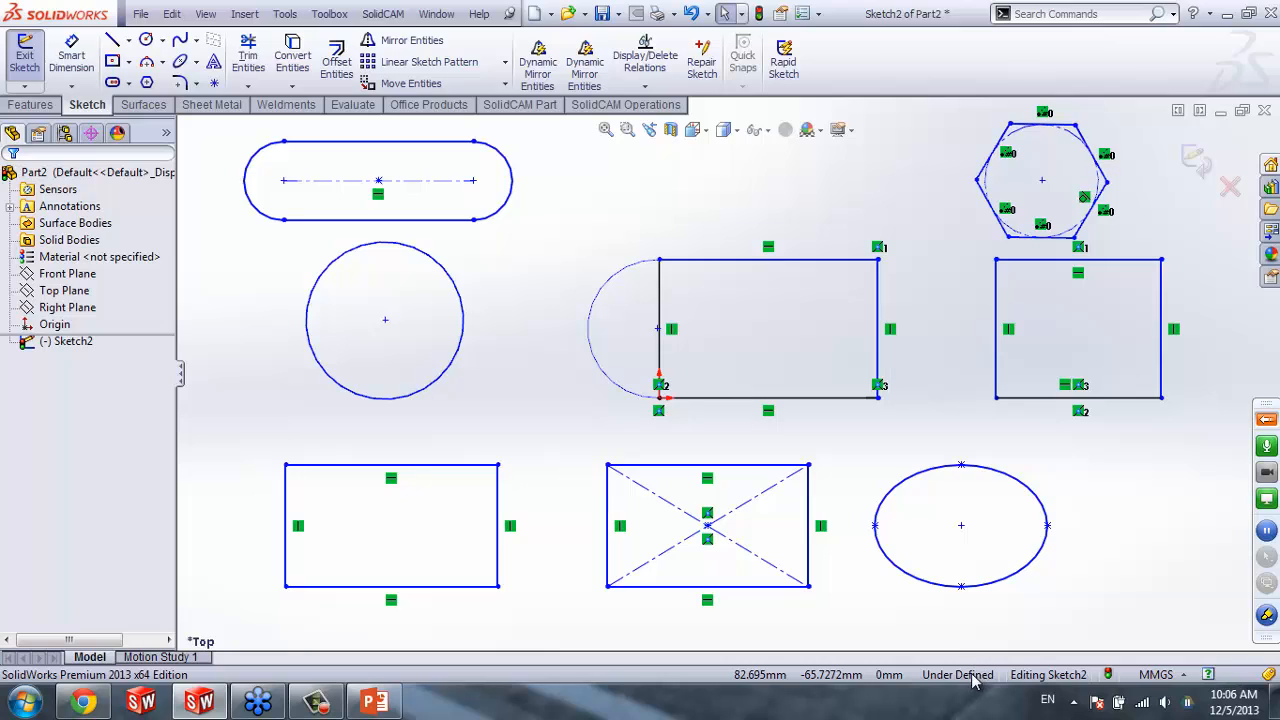
Select all the sketched geometry and delete it from the sketch
{"action": "scroll", "coordinate": [940, 510], "scroll_direction": "up", "scroll_amount": 1}
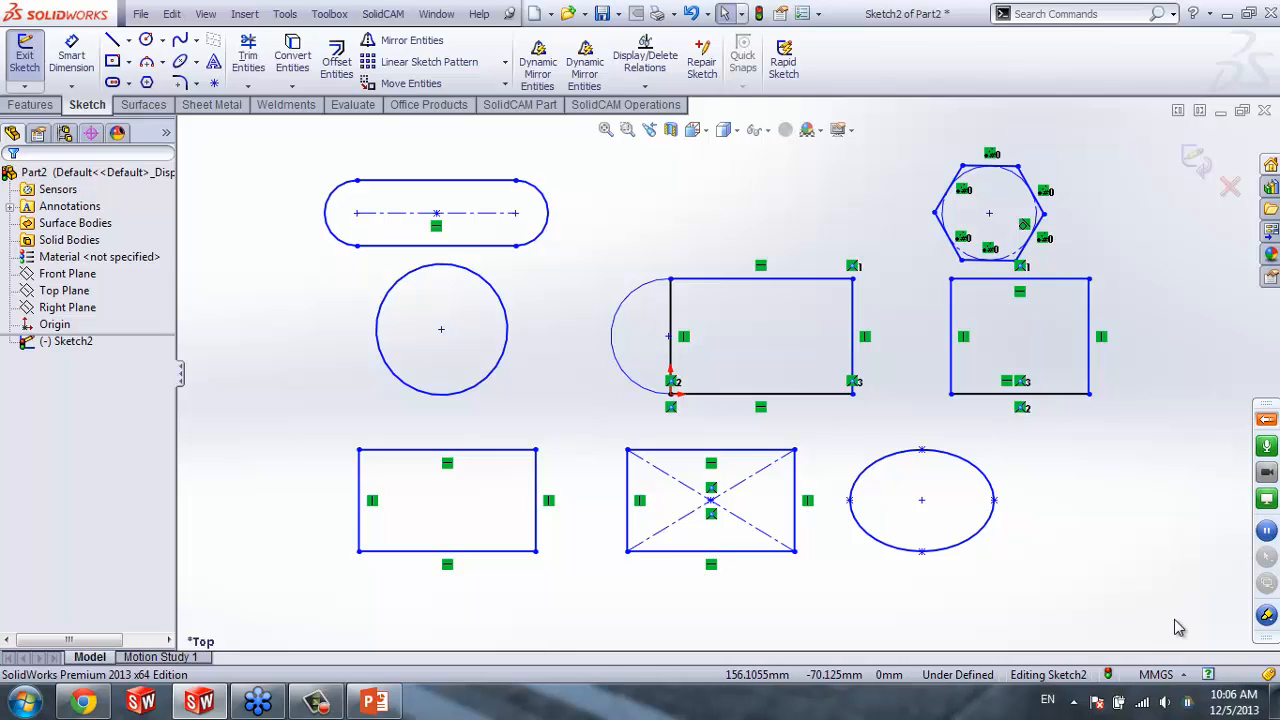
{"action": "mouse_move", "coordinate": [1190, 630]}
{"action": "left_mouse_down"}
{"action": "mouse_move", "coordinate": [871, 457]}
{"action": "mouse_move", "coordinate": [394, 157]}
{"action": "mouse_move", "coordinate": [286, 109]}
{"action": "mouse_move", "coordinate": [300, 115]}
{"action": "left_mouse_up"}
{"action": "key", "text": "Delete"}
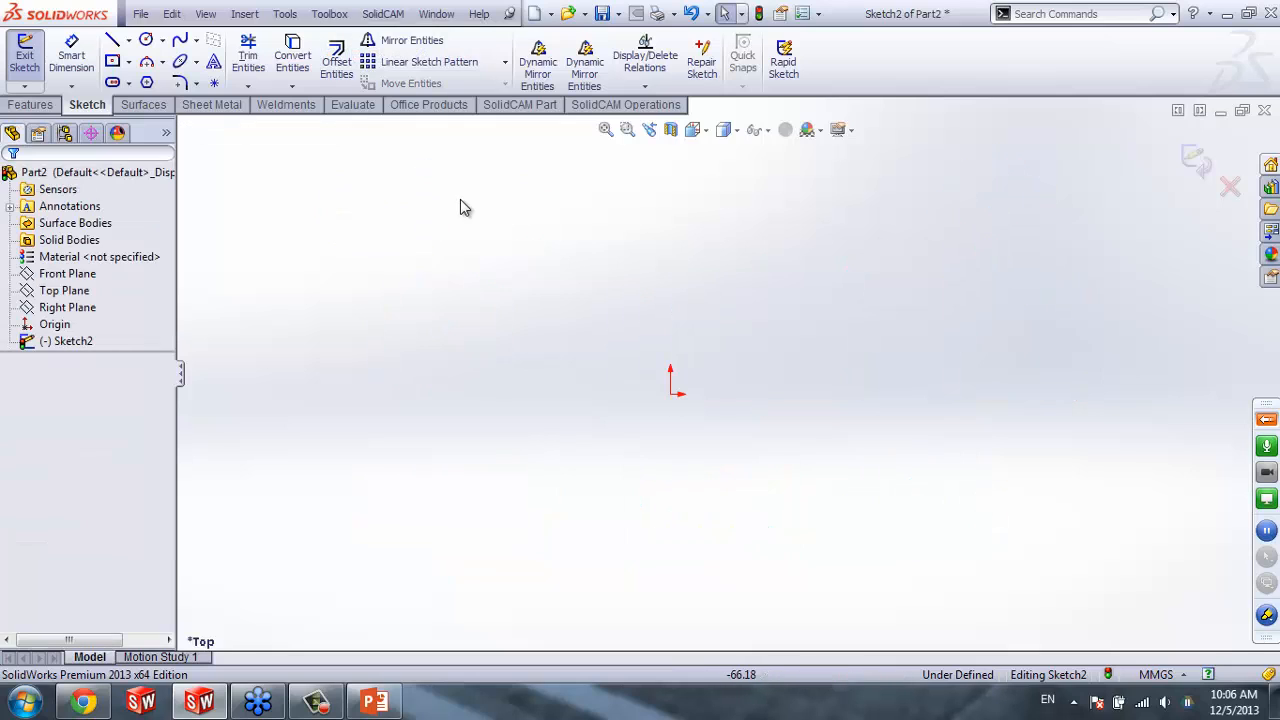
Switch to the PowerPoint slide show at the Sketch Entities slide
{"action": "left_click", "coordinate": [382, 701]}
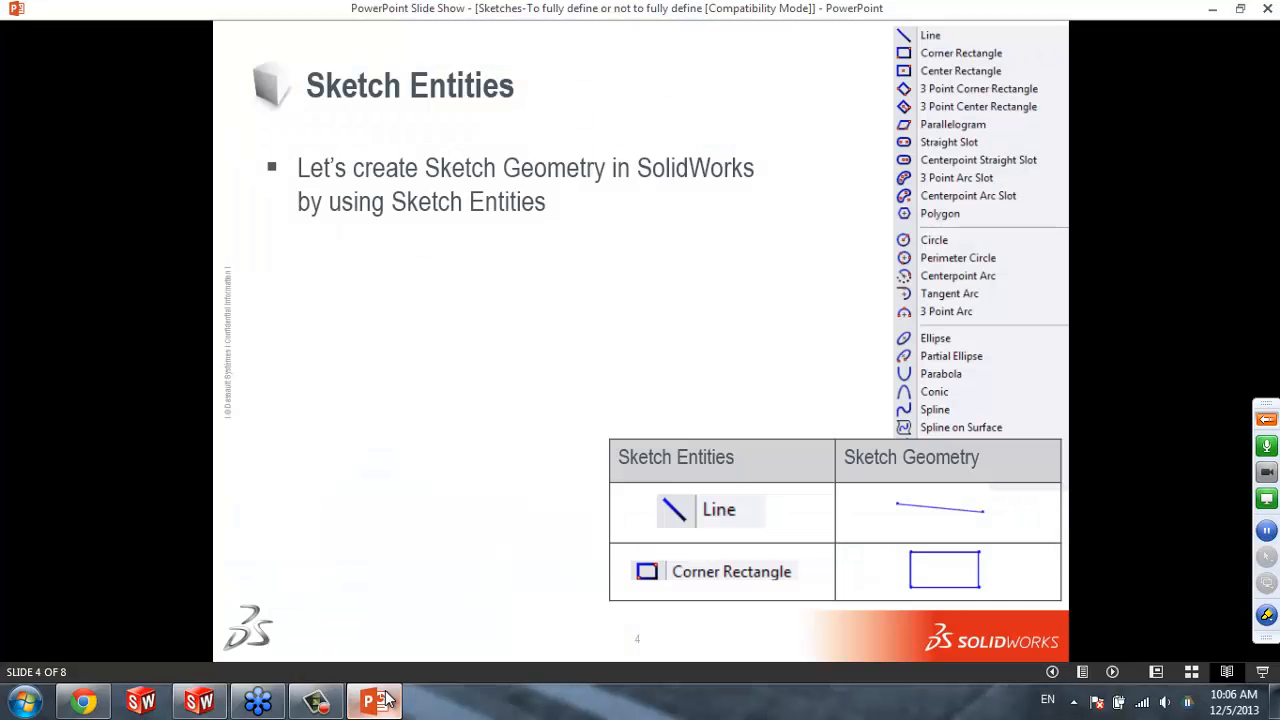
Advance the slide show to the Sketch Definition slide
{"action": "left_click", "coordinate": [540, 390]}
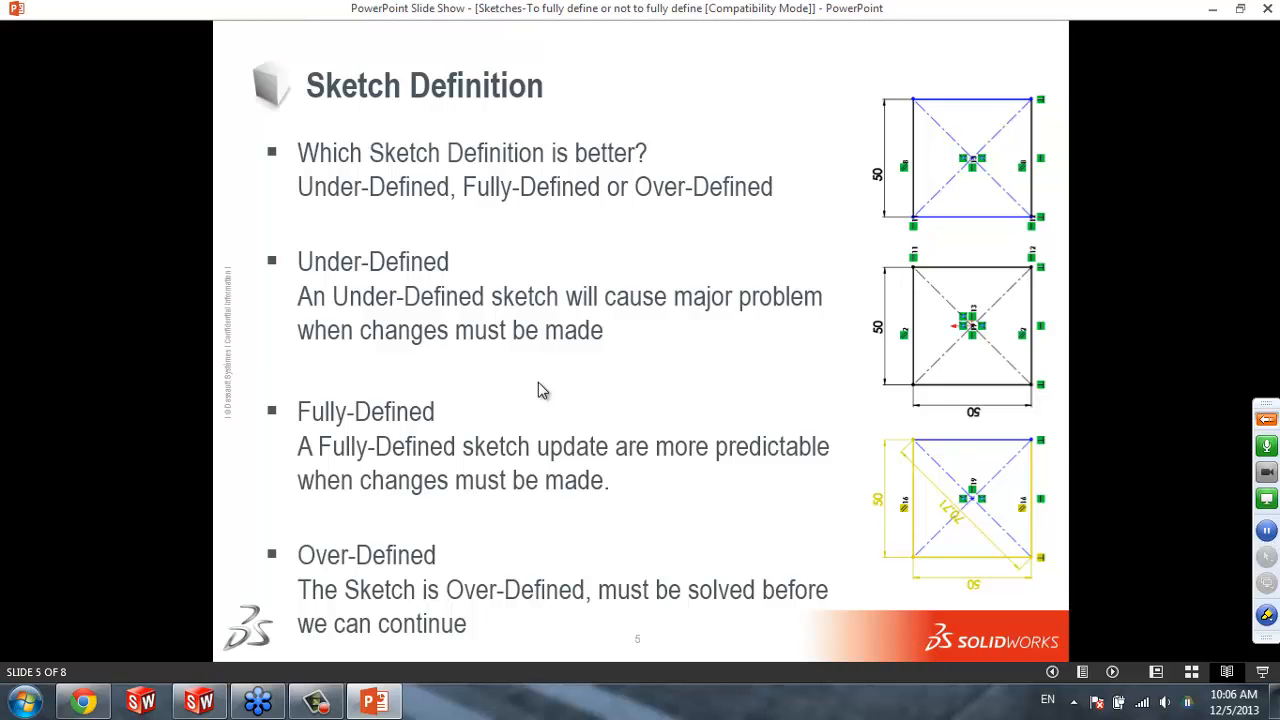
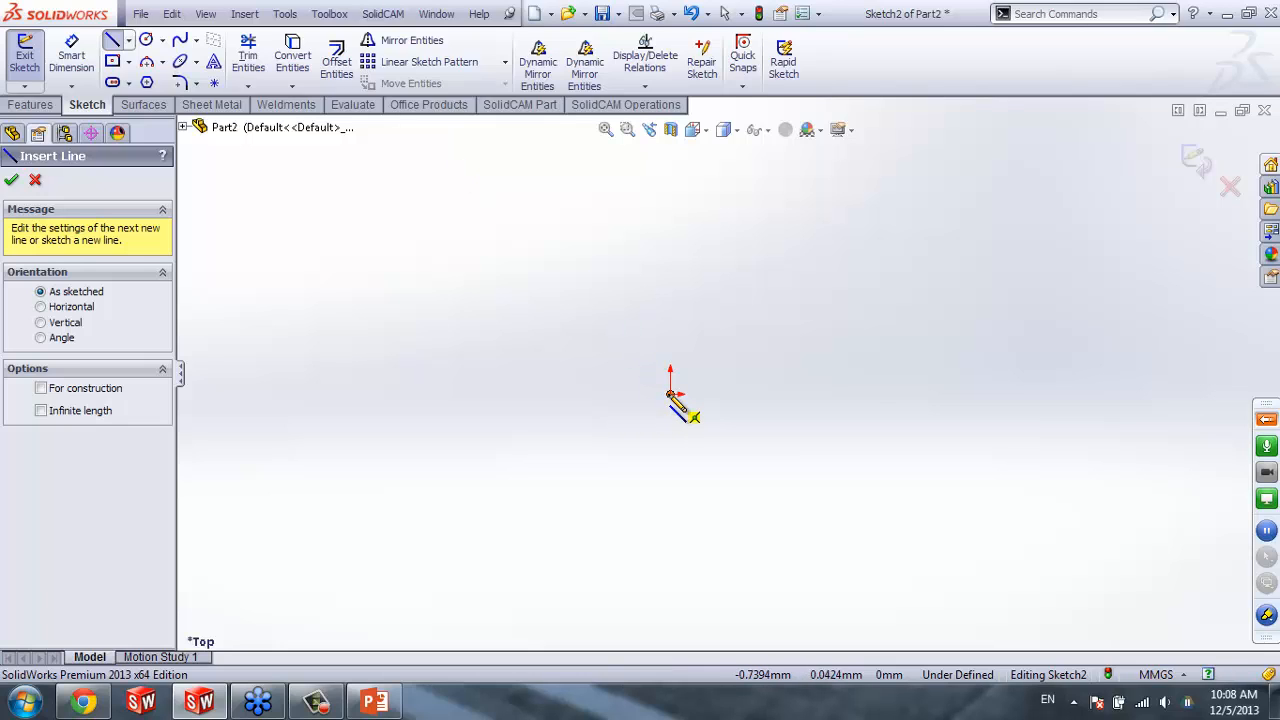
Sketch a center rectangle about 148 mm wide, centered on the origin
{"action": "left_click", "coordinate": [112, 61]}
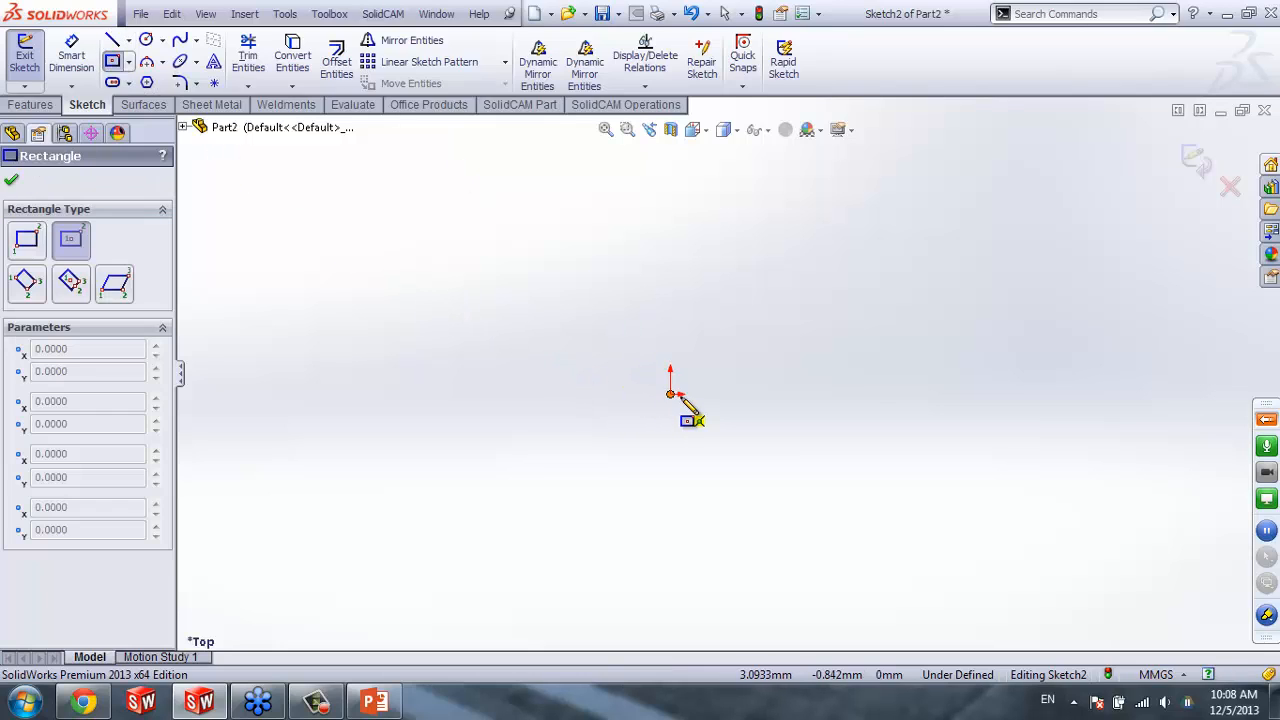
{"action": "left_click", "coordinate": [670, 394]}
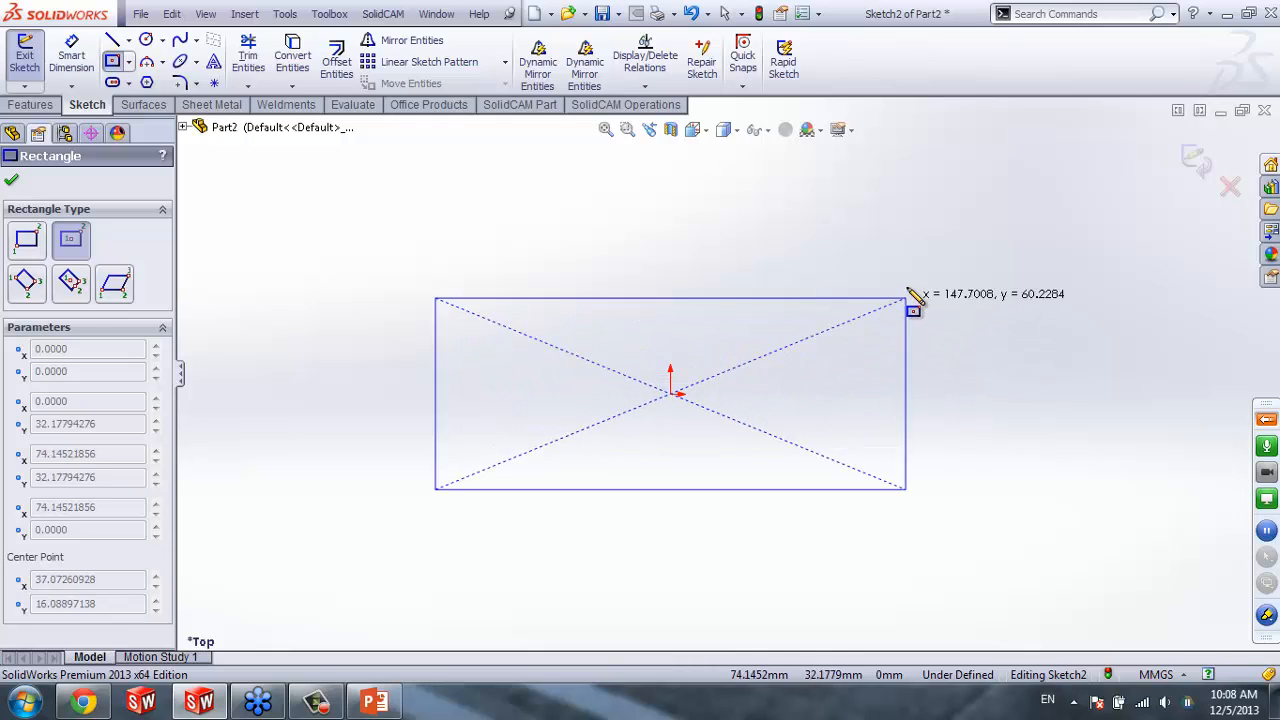
{"action": "left_click", "coordinate": [907, 285]}
{"action": "key", "text": "Escape"}
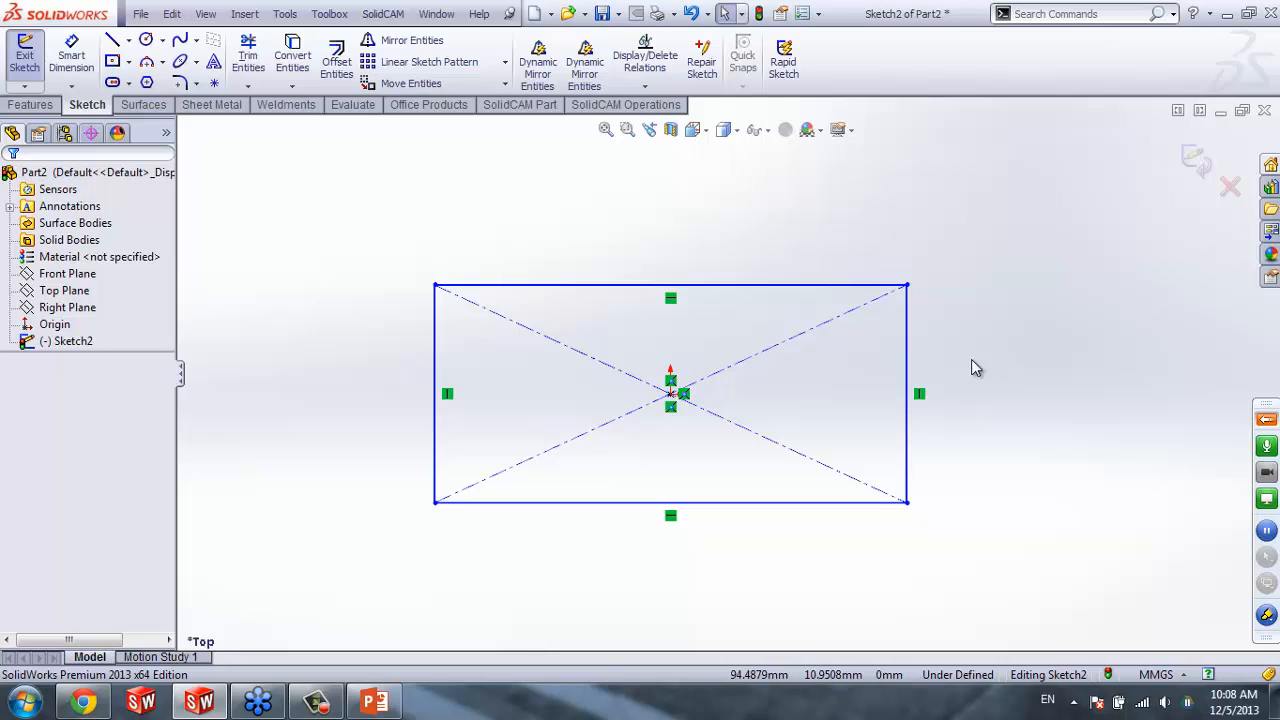
Add a Perpendicular relation between the rectangle's right vertical edge and its upper horizontal edge
{"action": "left_click", "coordinate": [908, 352]}
{"action": "left_click", "coordinate": [810, 292], "text": "ctrl"}
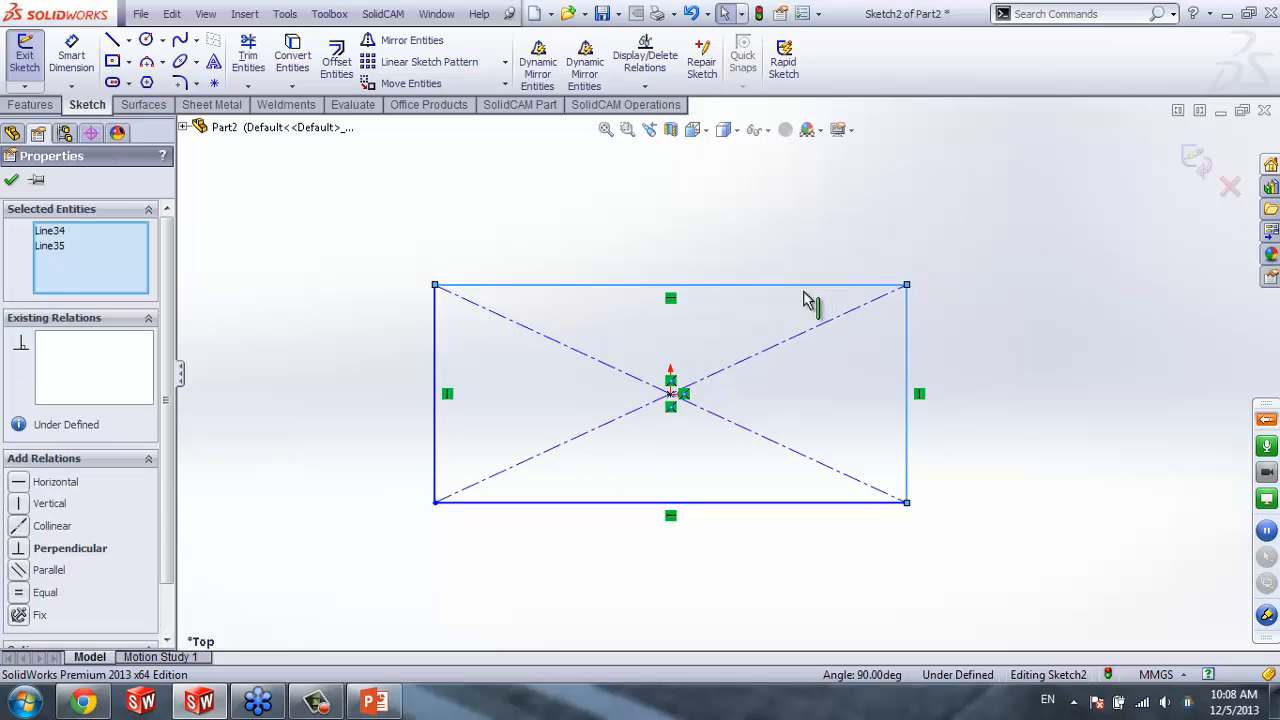
{"action": "left_click", "coordinate": [22, 552]}
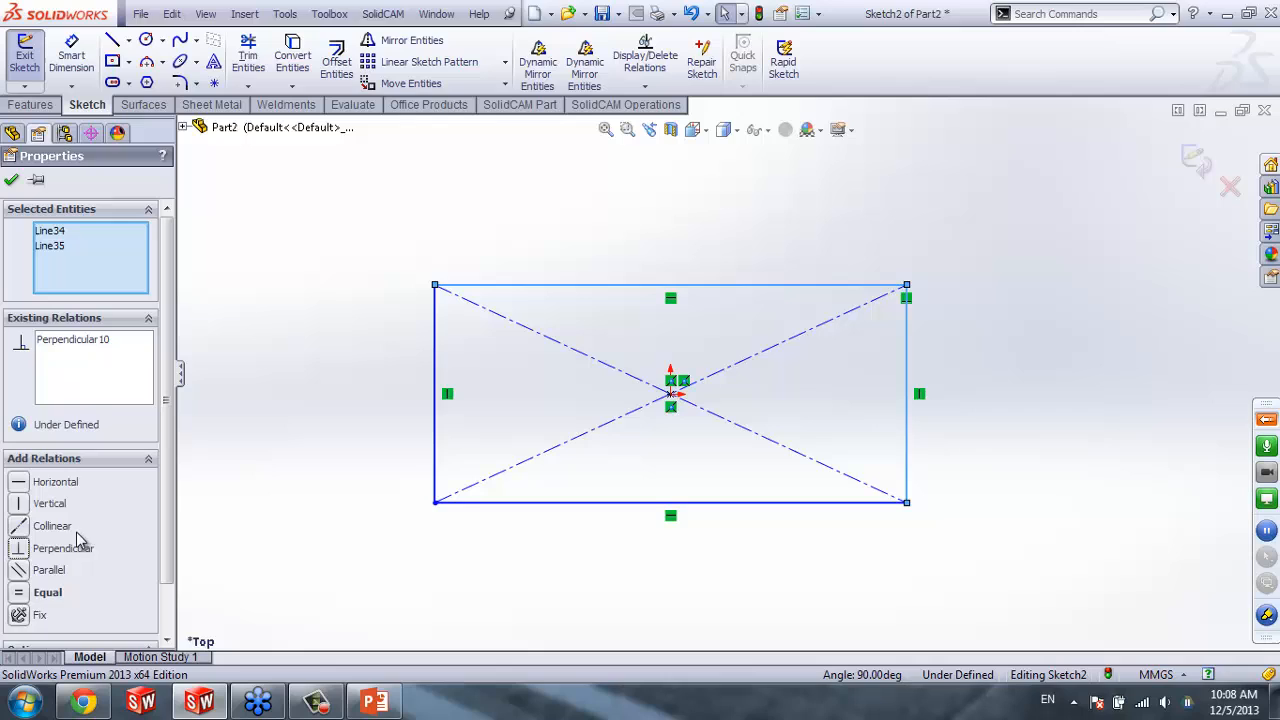
{"action": "left_click", "coordinate": [401, 492]}
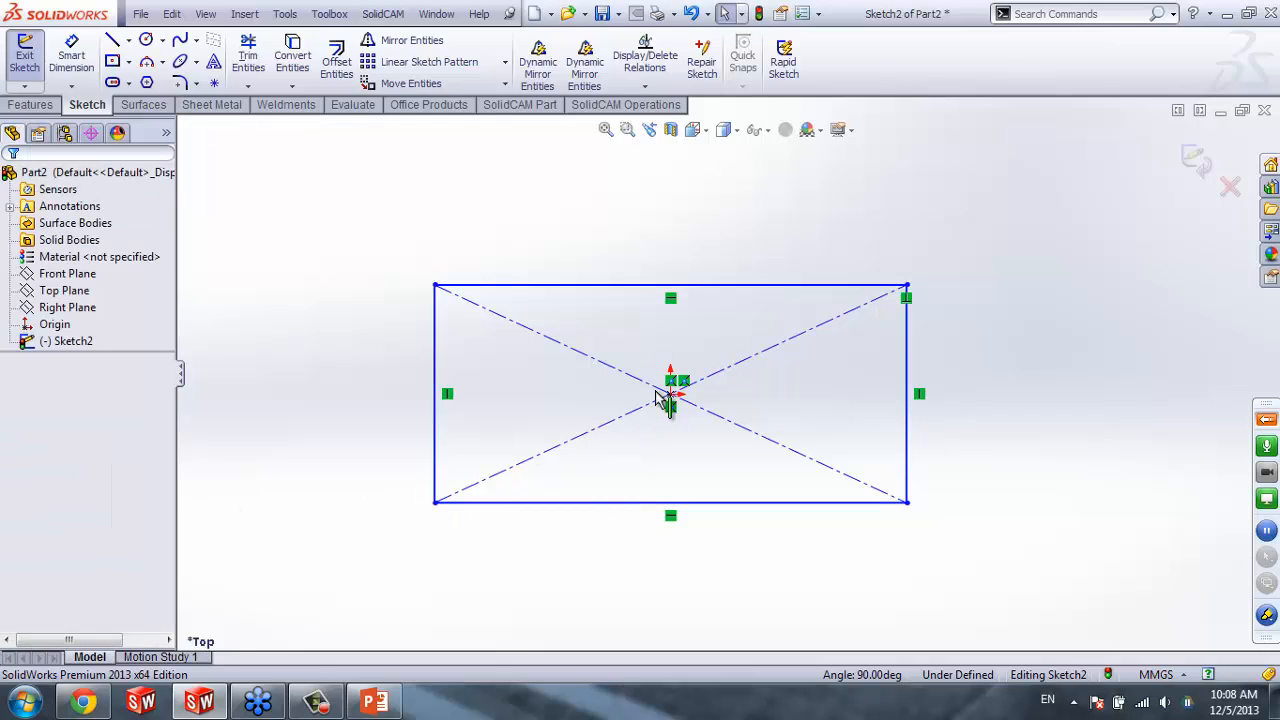
Add an Equal relation between the rectangle's upper edge and right vertical edge
{"action": "left_click", "coordinate": [838, 290]}
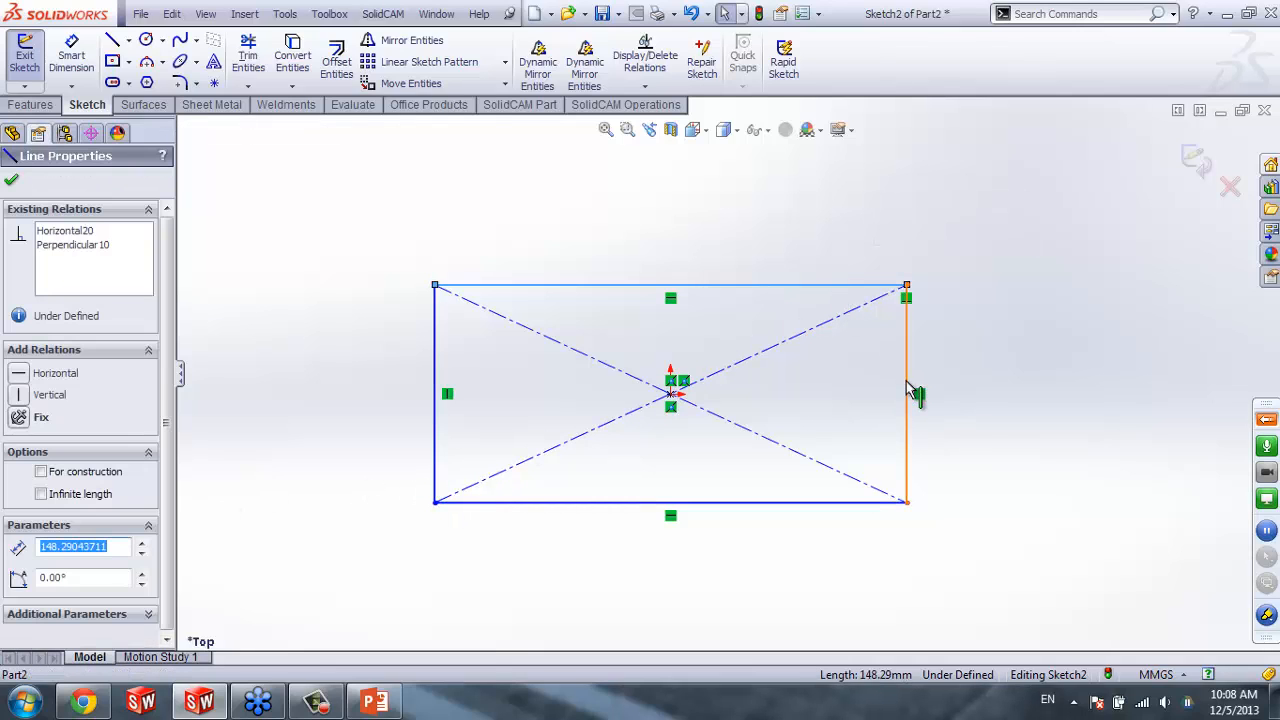
{"action": "left_click", "coordinate": [907, 386], "text": "ctrl"}
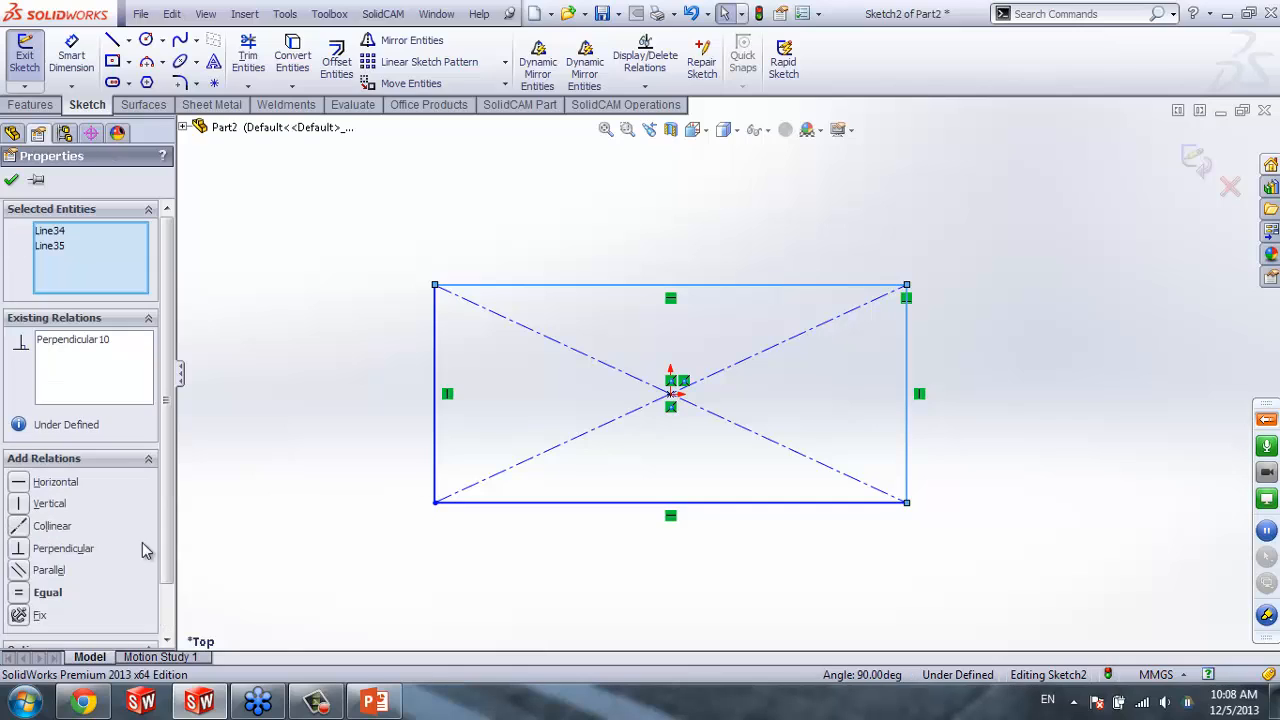
{"action": "left_click", "coordinate": [26, 594]}
{"action": "left_click", "coordinate": [250, 541]}
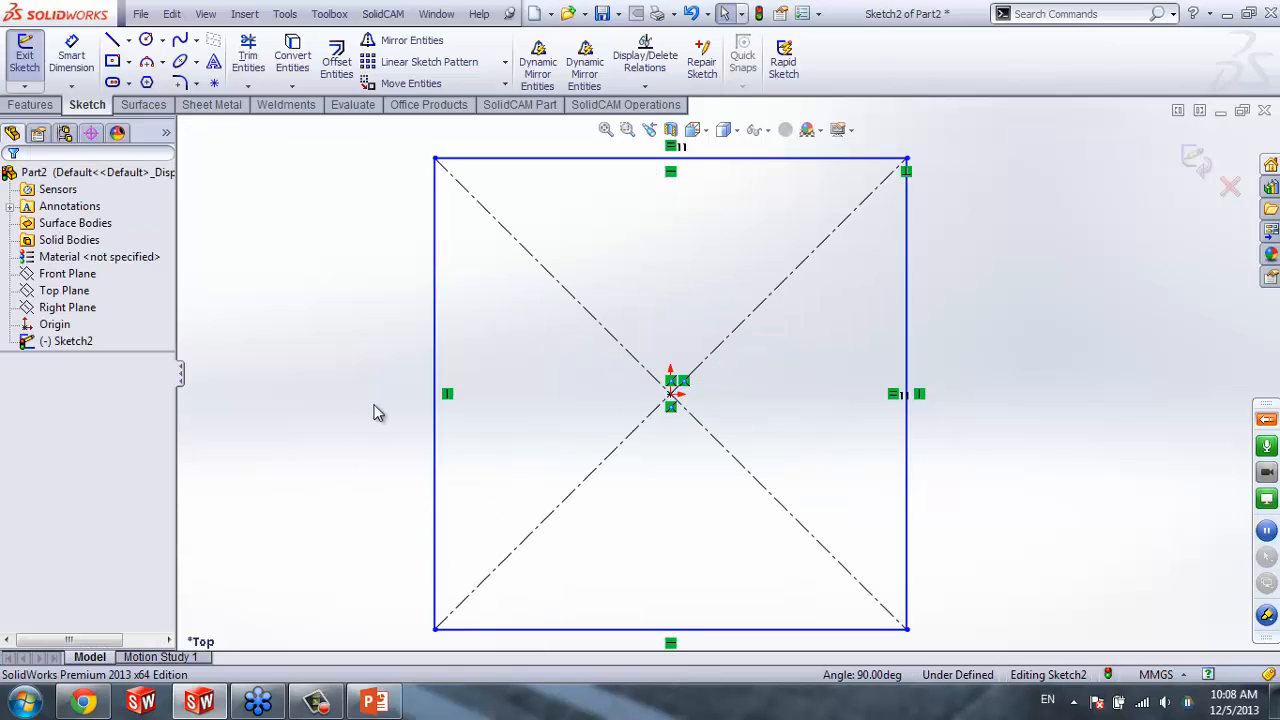
Add a Fix relation to all four outer edges of the square
{"action": "left_click", "coordinate": [434, 355]}
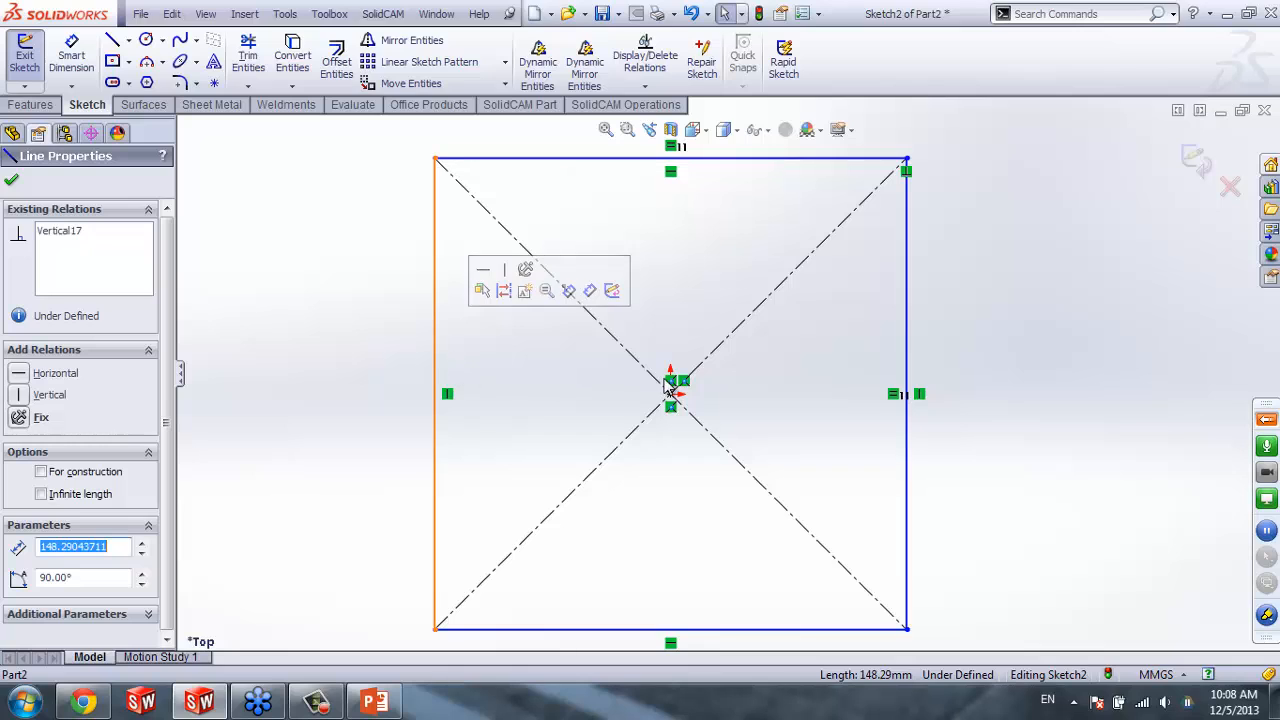
{"action": "left_click", "coordinate": [907, 360], "text": "ctrl"}
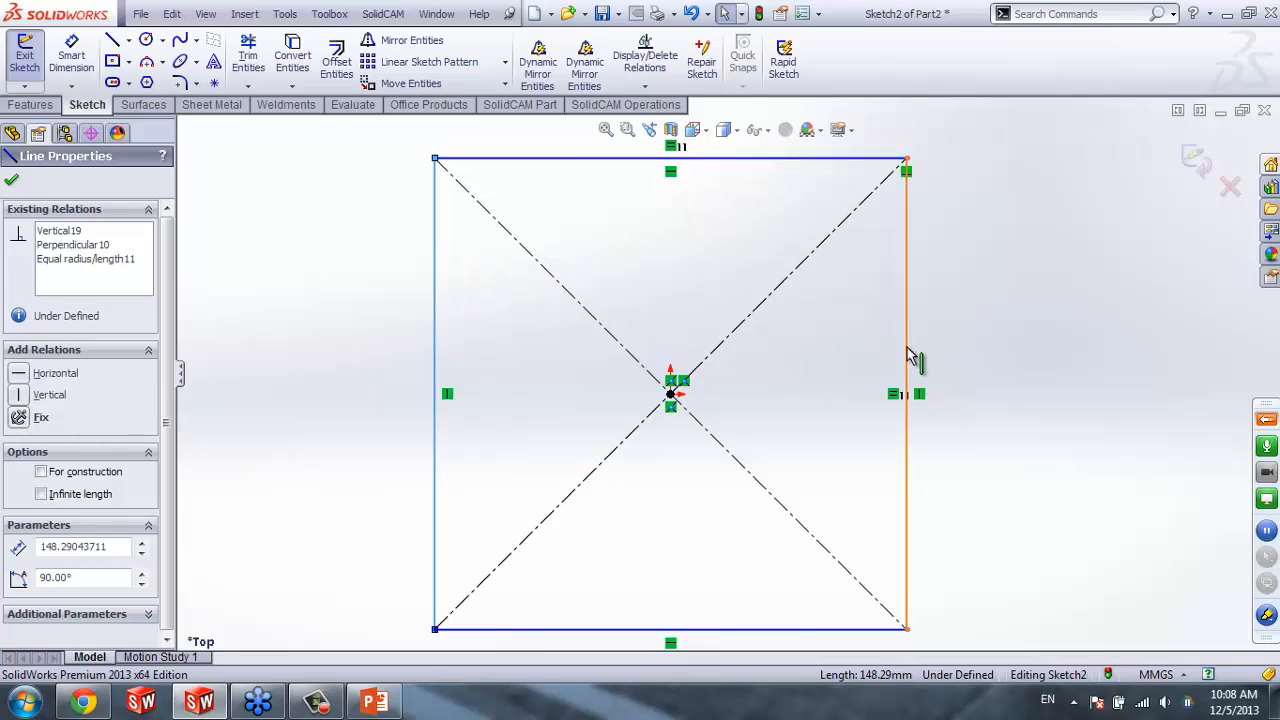
{"action": "left_click", "coordinate": [762, 158], "text": "ctrl"}
{"action": "left_click", "coordinate": [714, 629], "text": "ctrl"}
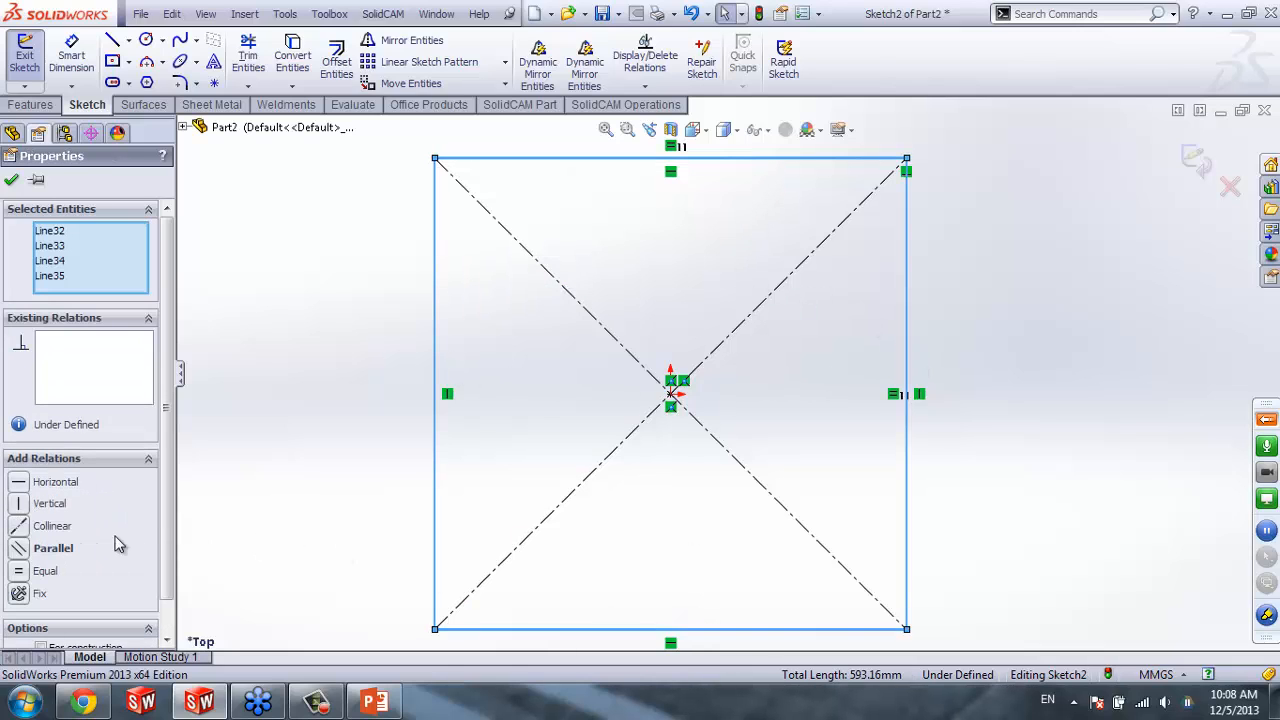
{"action": "left_click", "coordinate": [18, 593]}
{"action": "left_click", "coordinate": [297, 469]}
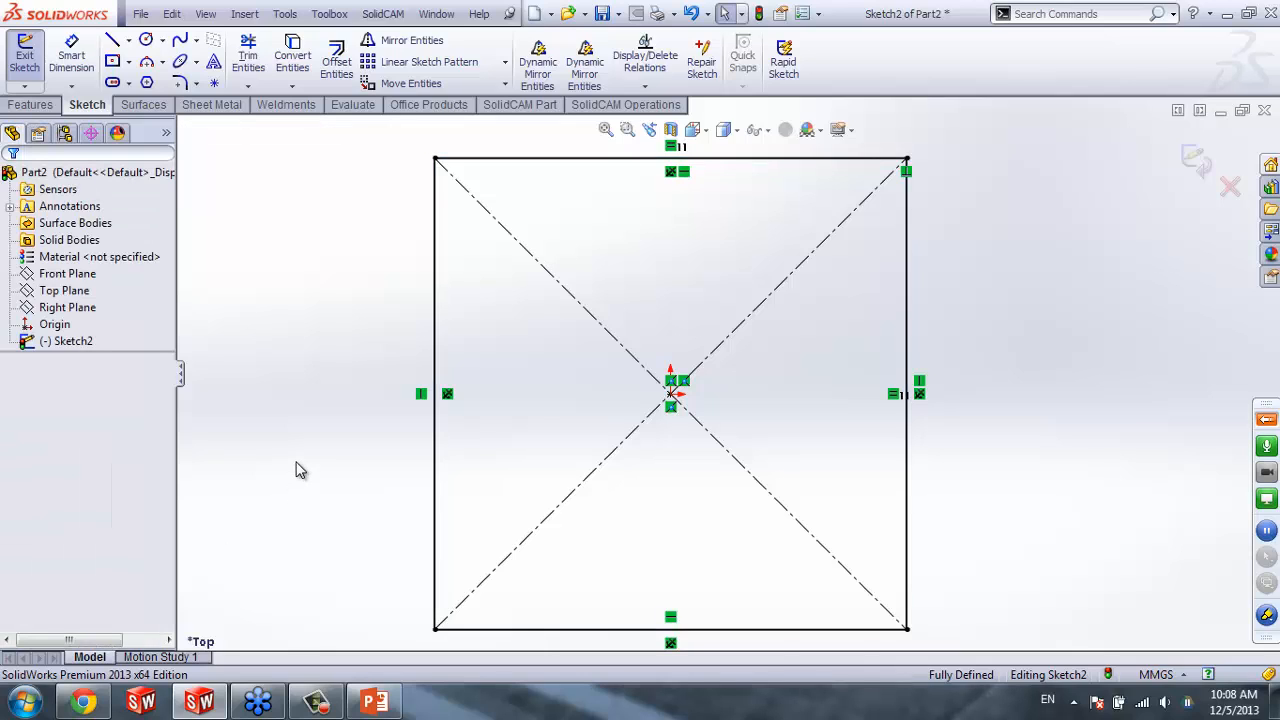
Select the whole square with its diagonals and delete it from the sketch
{"action": "key", "text": "f"}
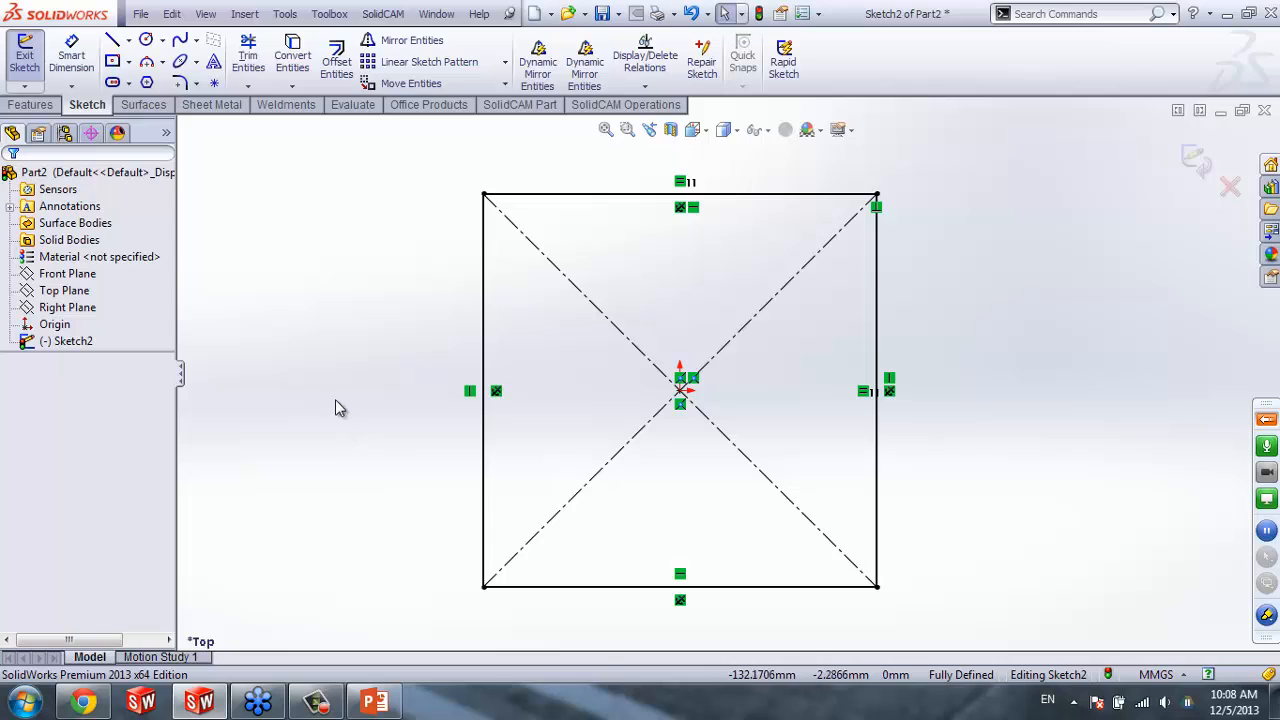
{"action": "mouse_move", "coordinate": [405, 155]}
{"action": "left_mouse_down"}
{"action": "mouse_move", "coordinate": [643, 520]}
{"action": "mouse_move", "coordinate": [948, 614]}
{"action": "left_mouse_up"}
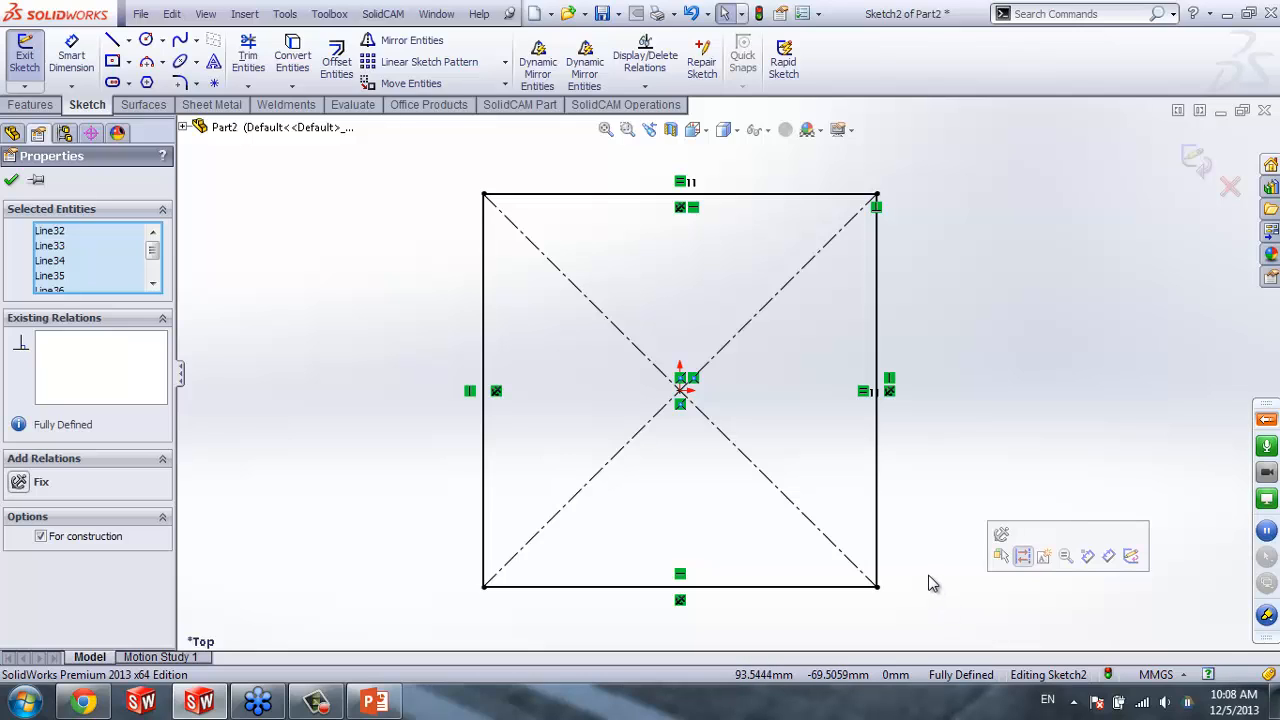
{"action": "key", "text": "Delete"}
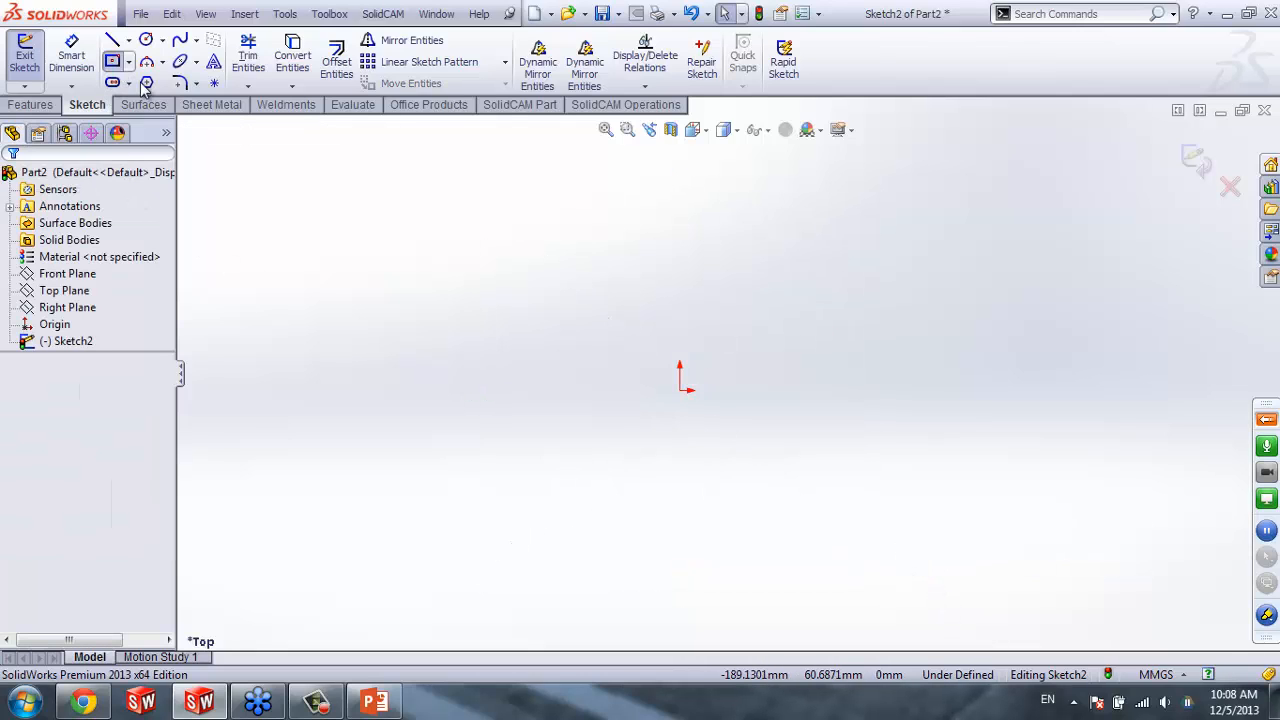
Sketch a new center rectangle on the origin, about 172.2 mm wide and 130.6 mm high
{"action": "left_click", "coordinate": [680, 390]}
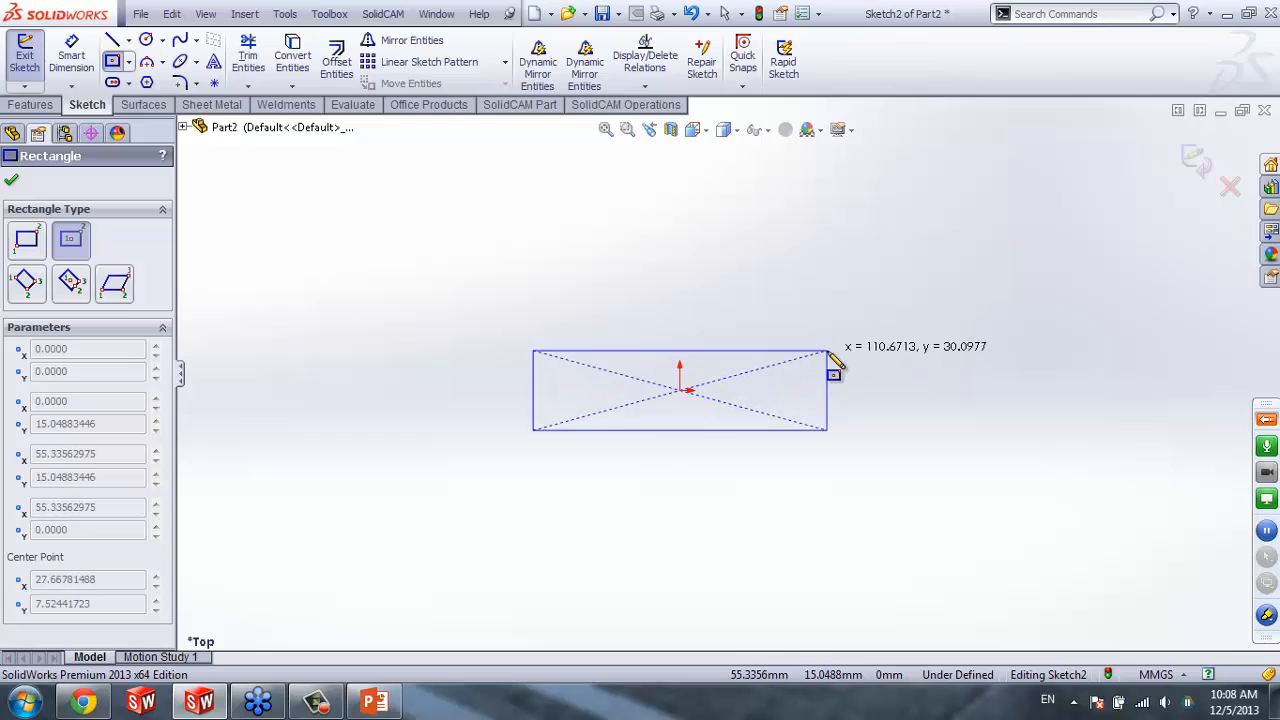
{"action": "left_click", "coordinate": [909, 219]}
{"action": "key", "text": "Escape"}
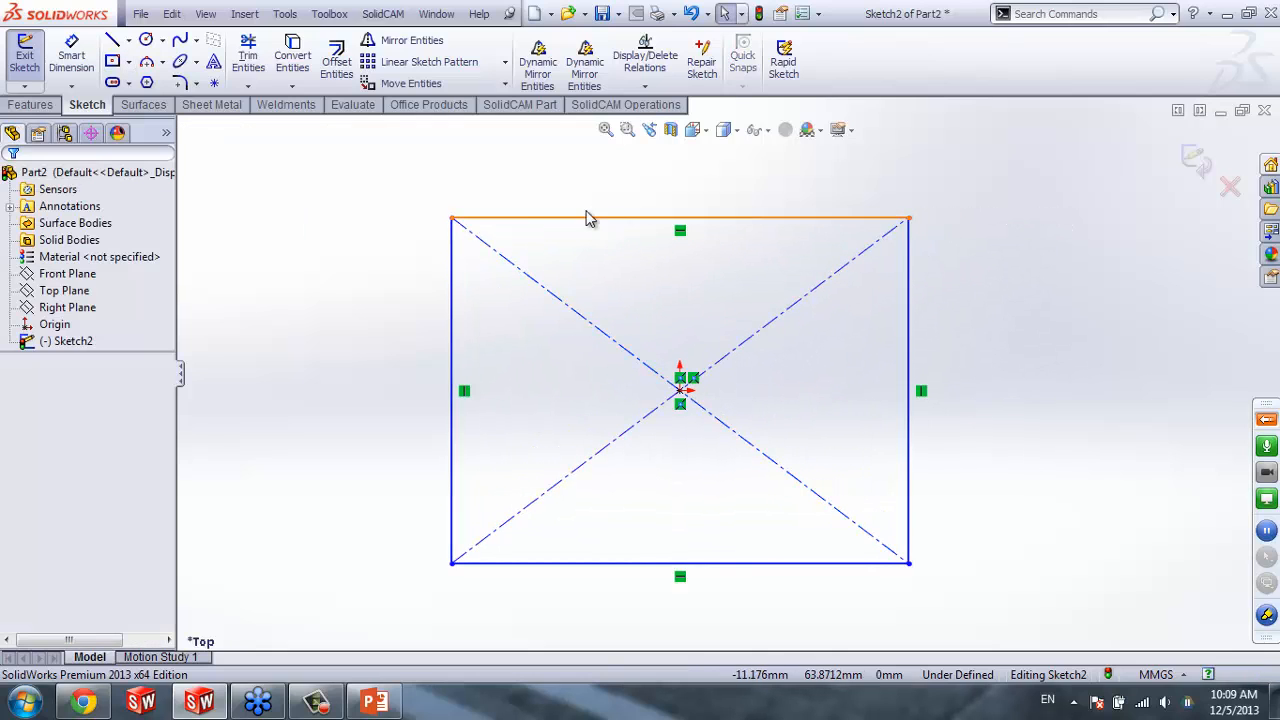
Use Smart Dimension to set both the height and the width of the rectangle to 50 mm
{"action": "left_click", "coordinate": [71, 55]}
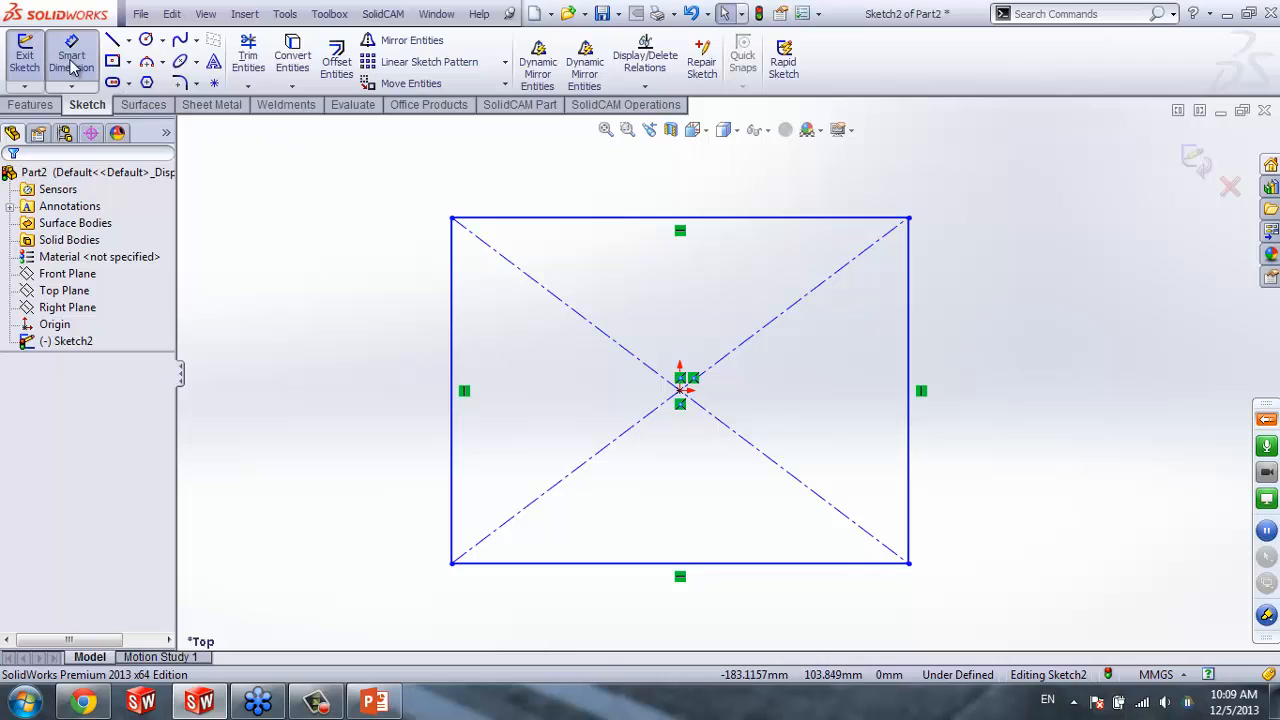
{"action": "left_click", "coordinate": [912, 343]}
{"action": "left_click", "coordinate": [1016, 410]}
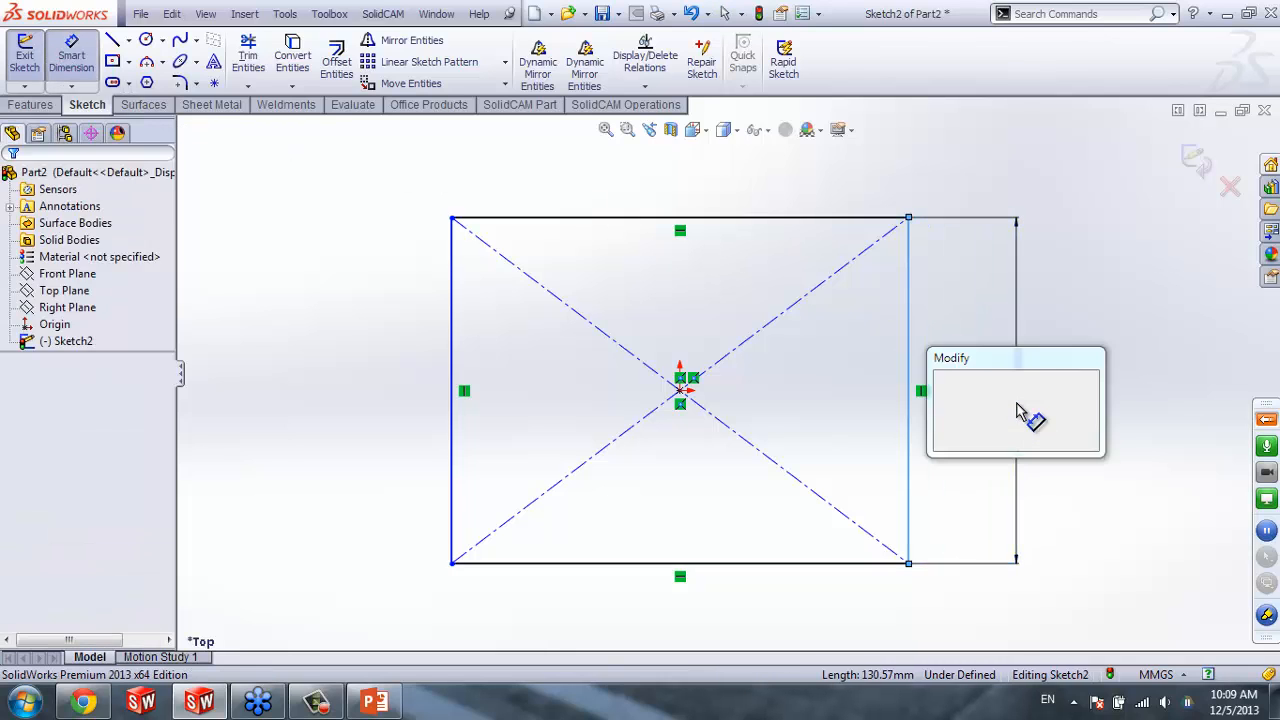
{"action": "type", "text": "50"}
{"action": "key", "text": "Return"}
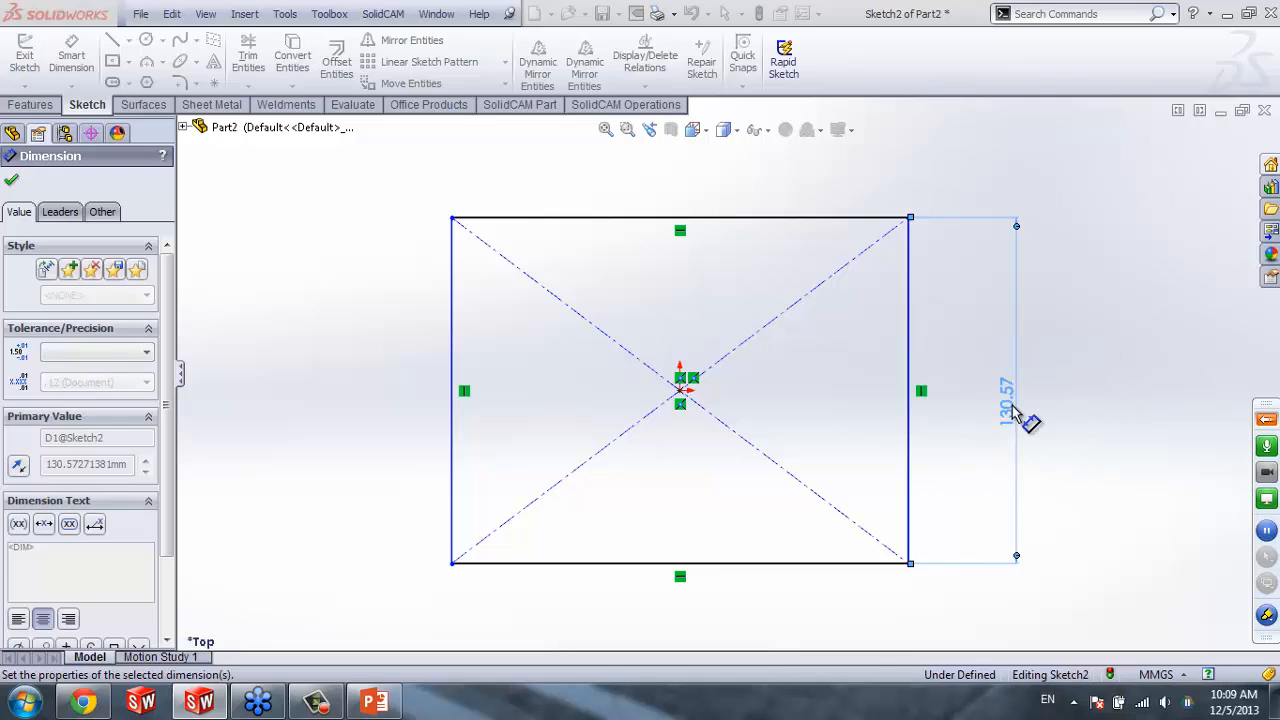
{"action": "left_click", "coordinate": [808, 333]}
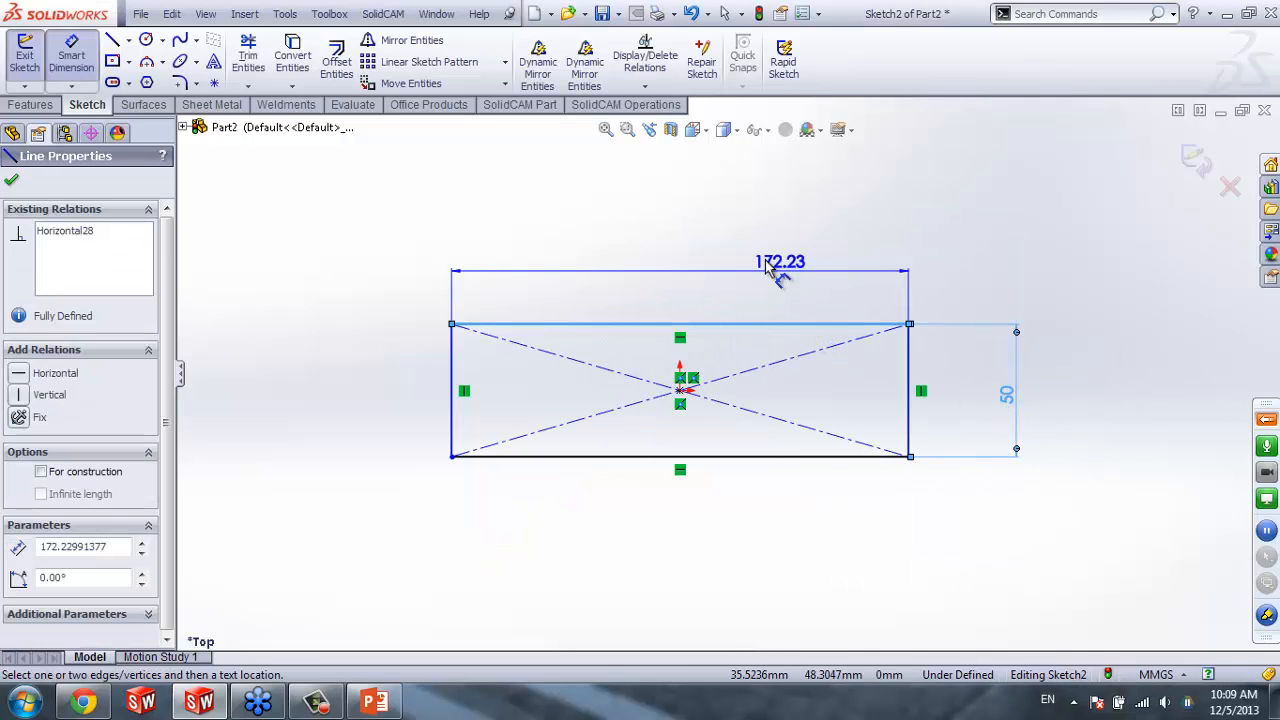
{"action": "left_click", "coordinate": [670, 245]}
{"action": "type", "text": "50"}
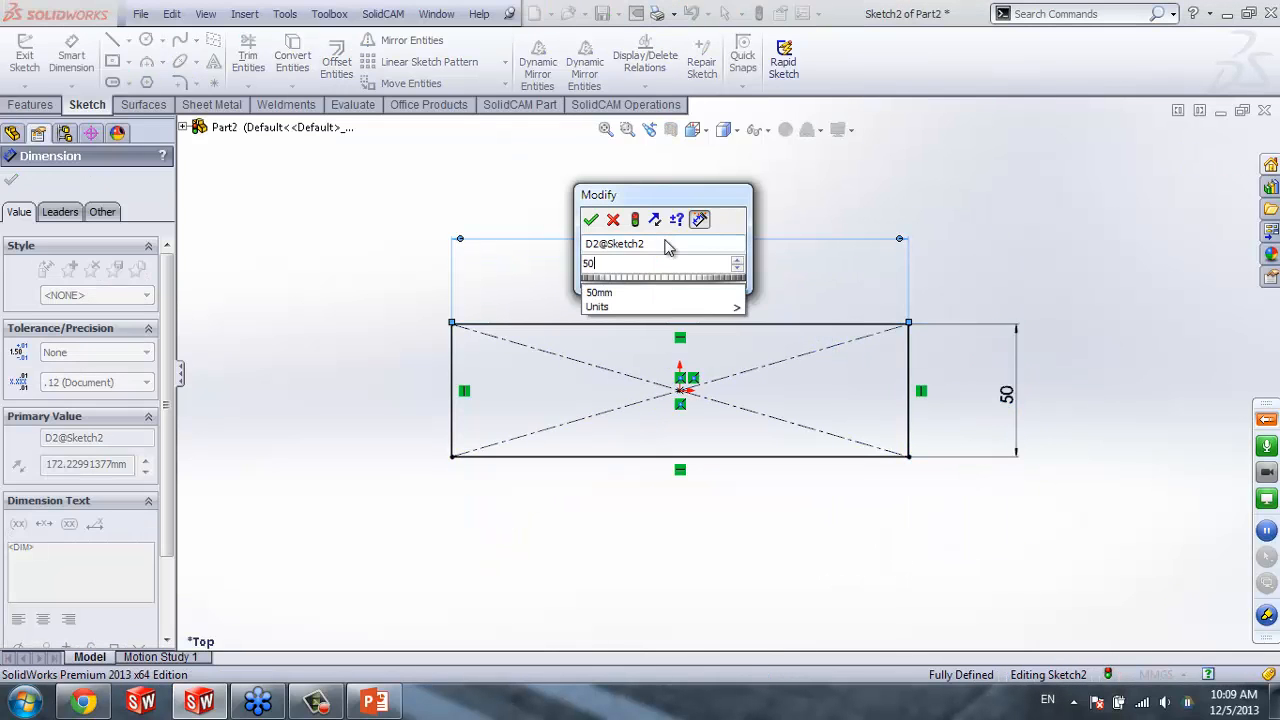
{"action": "key", "text": "Return"}
{"action": "key", "text": "Escape"}
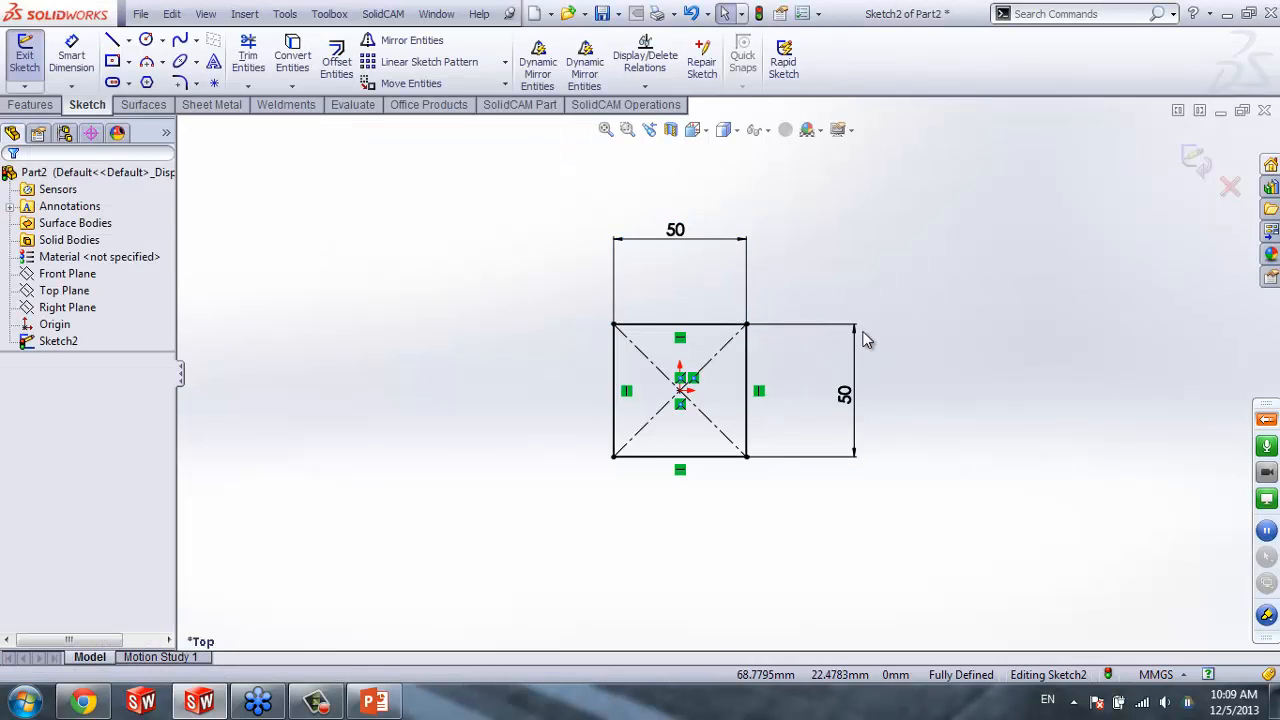
Sketch a second center rectangle about 50 mm high to the right of the first, centered level with the origin about 119 mm away
{"action": "scroll", "coordinate": [820, 340], "scroll_direction": "down", "scroll_amount": 1}
{"action": "scroll", "coordinate": [775, 346], "scroll_direction": "down", "scroll_amount": 1}
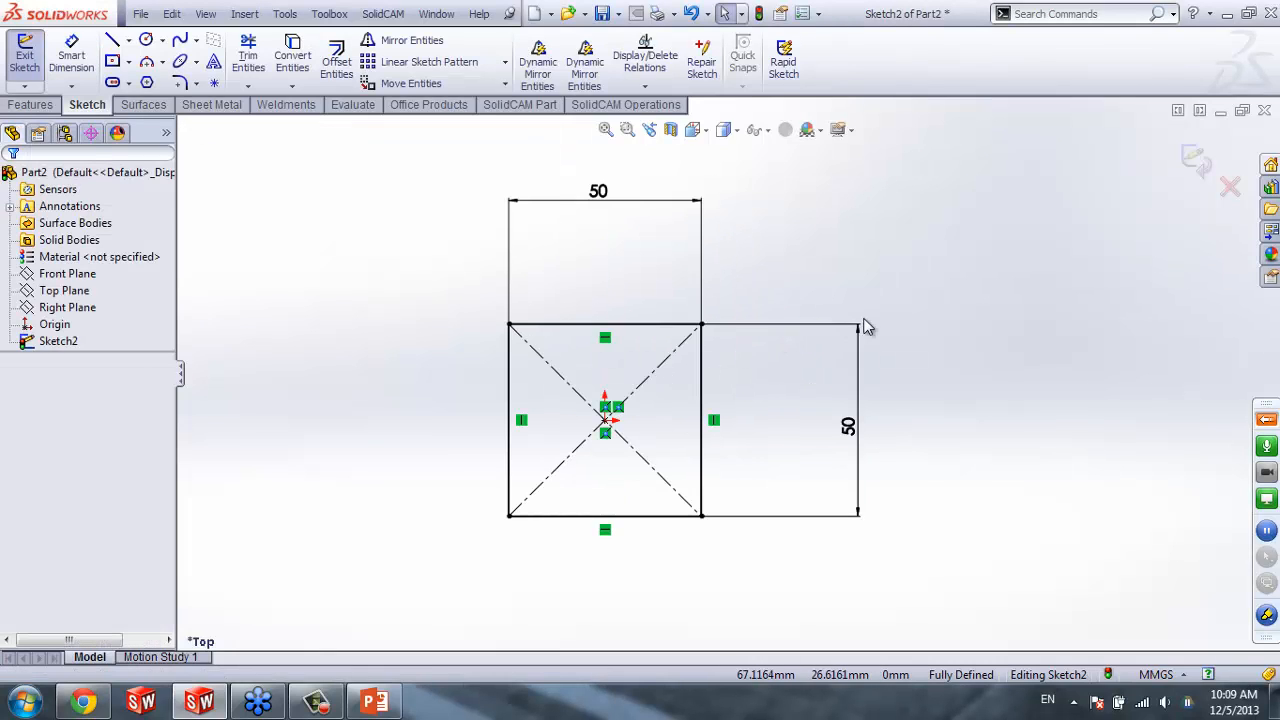
{"action": "scroll", "coordinate": [726, 390], "scroll_direction": "up", "scroll_amount": 1}
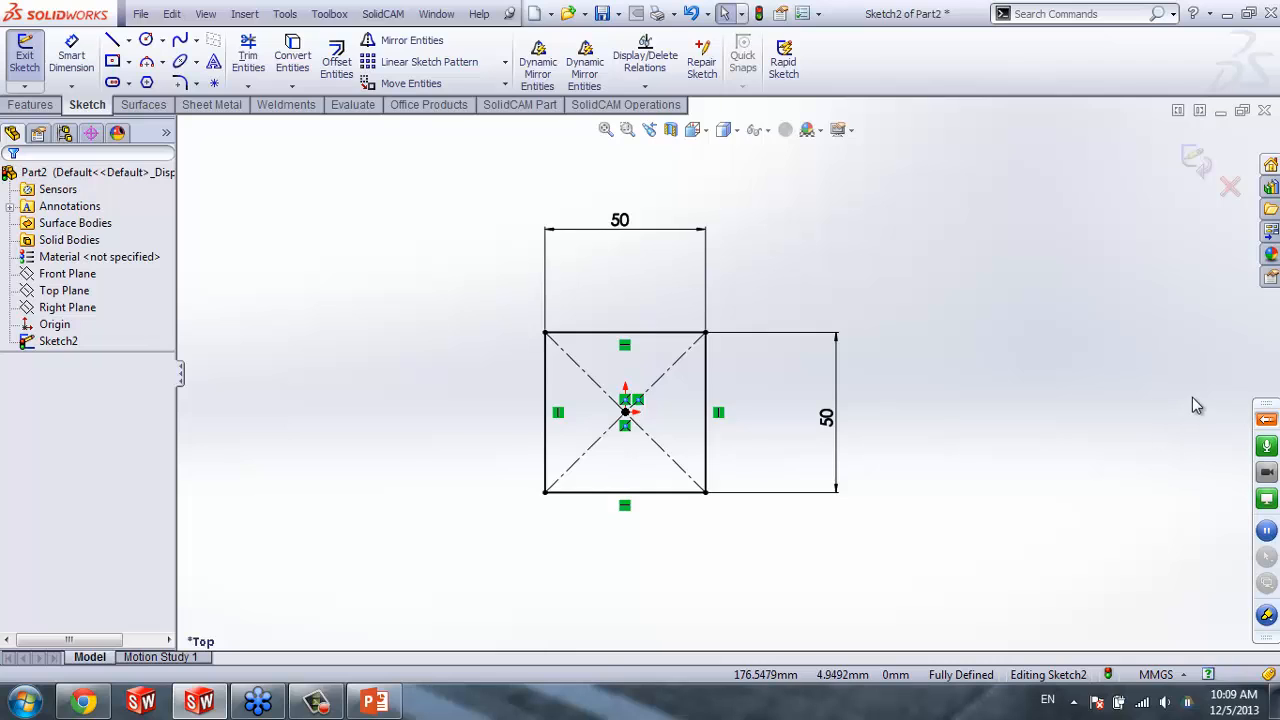
{"action": "scroll", "coordinate": [1197, 405], "scroll_direction": "down", "scroll_amount": 1}
{"action": "left_click", "coordinate": [112, 61]}
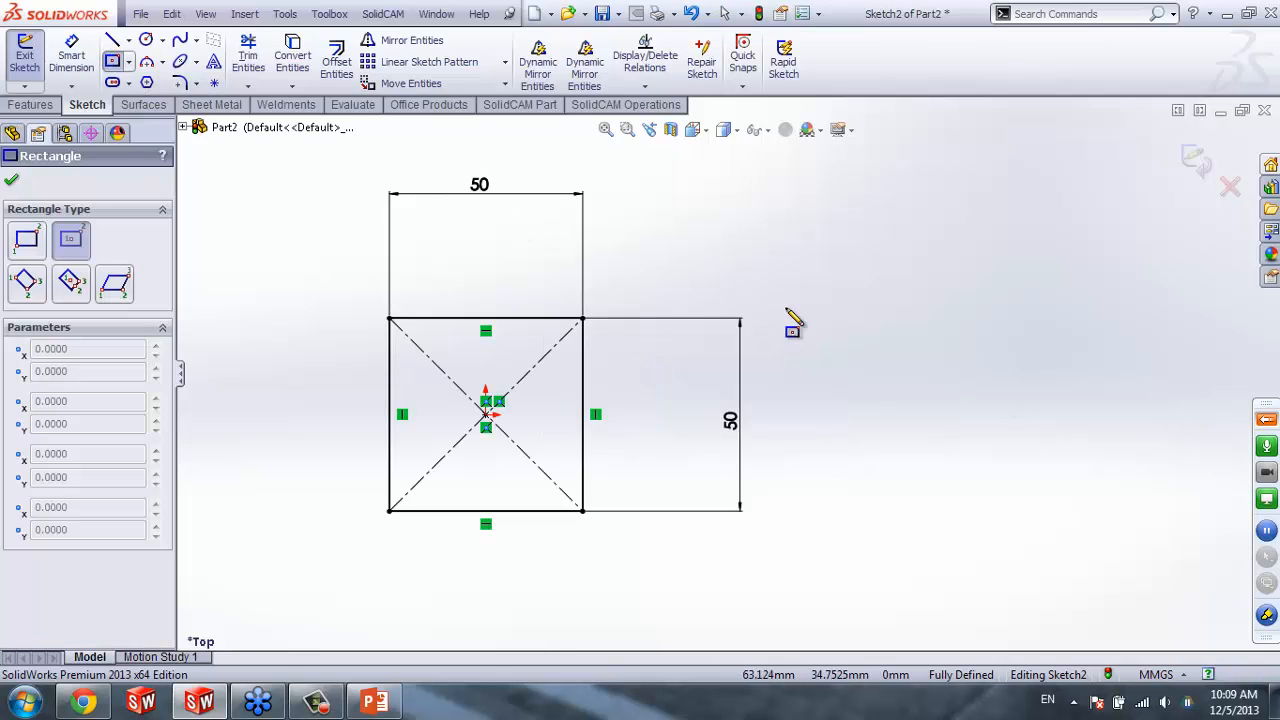
{"action": "left_click", "coordinate": [947, 415]}
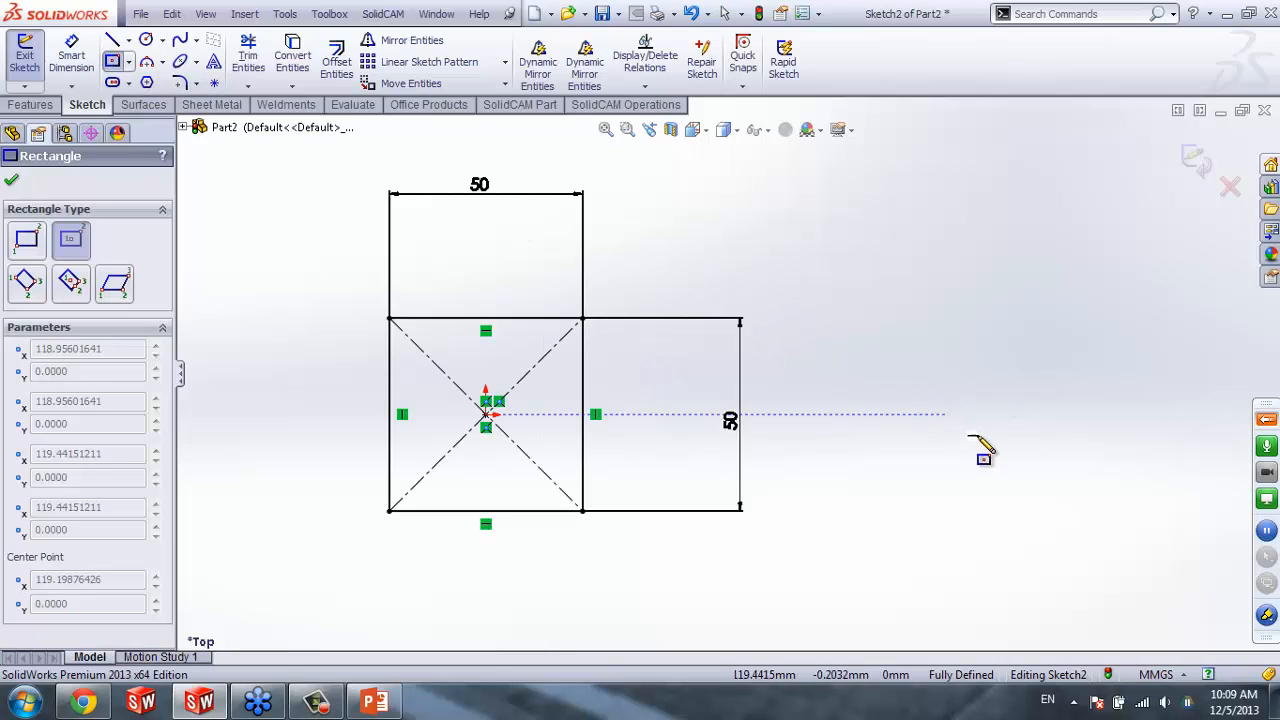
{"action": "left_click", "coordinate": [1046, 512]}
Dimension the height of the second rectangle on its right vertical edge
{"action": "left_click", "coordinate": [75, 75]}
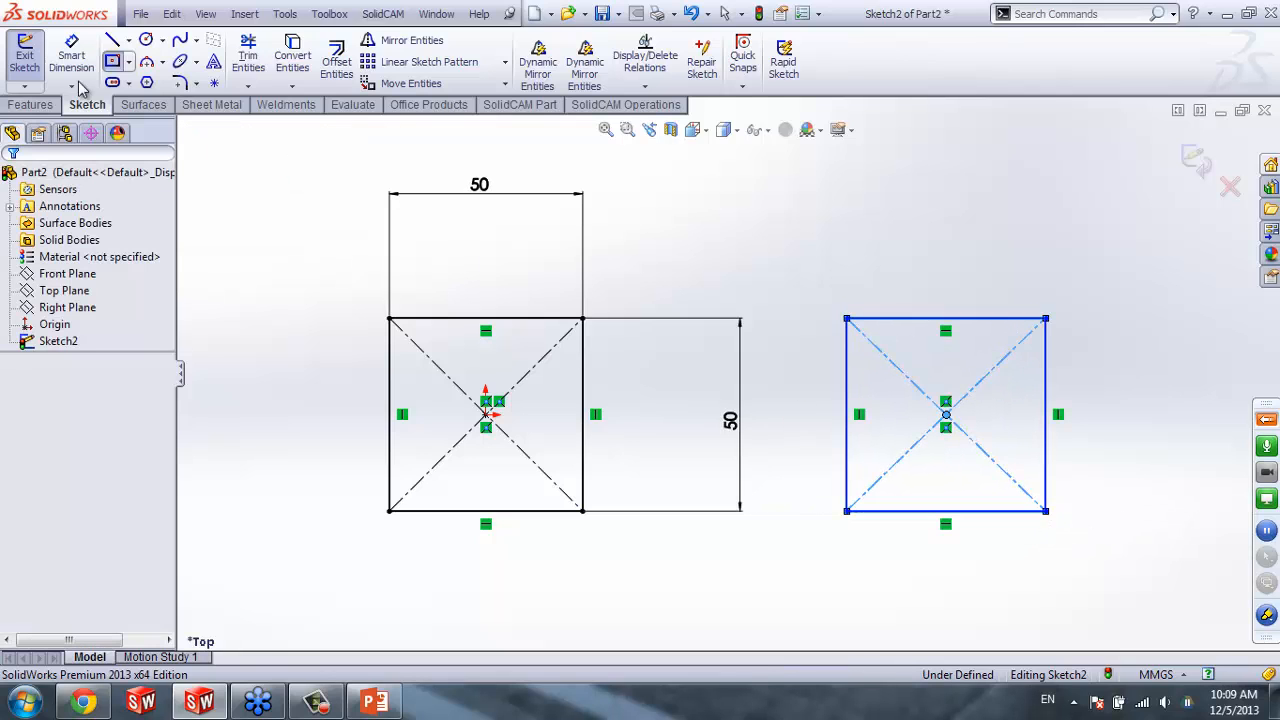
{"action": "left_click", "coordinate": [1050, 402]}
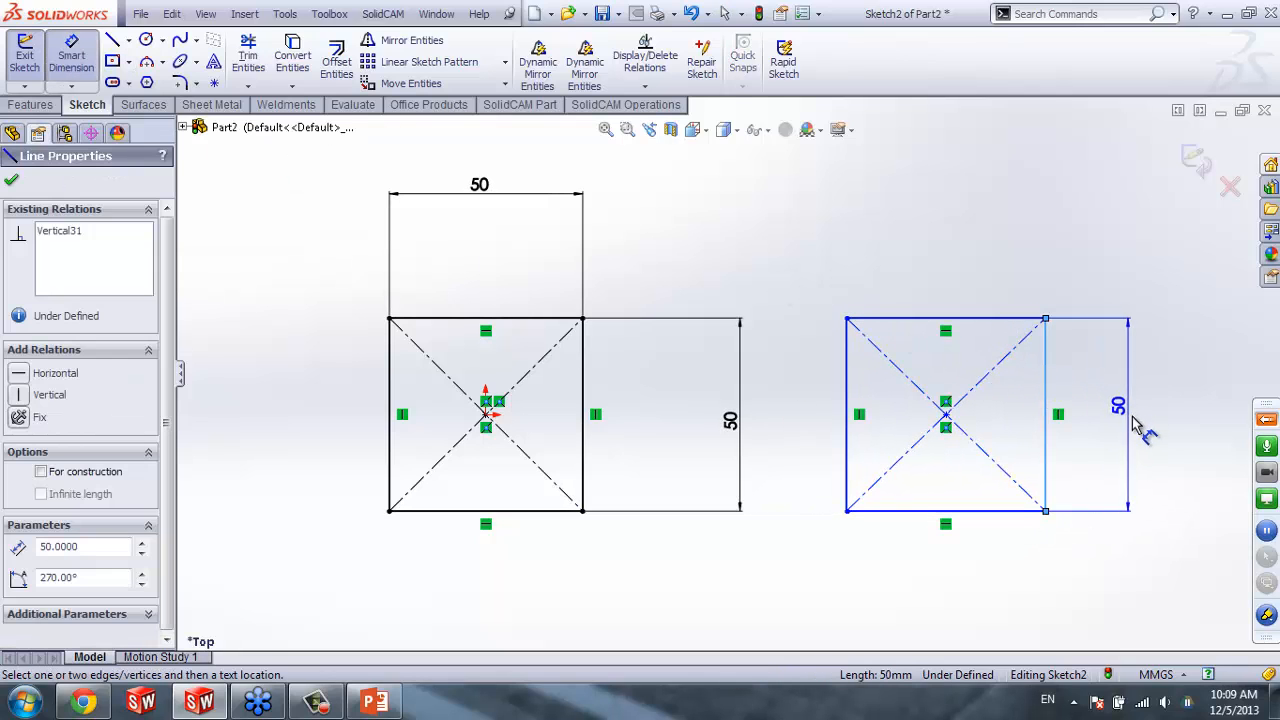
{"action": "left_click", "coordinate": [1135, 428]}
{"action": "left_click", "coordinate": [1060, 404]}
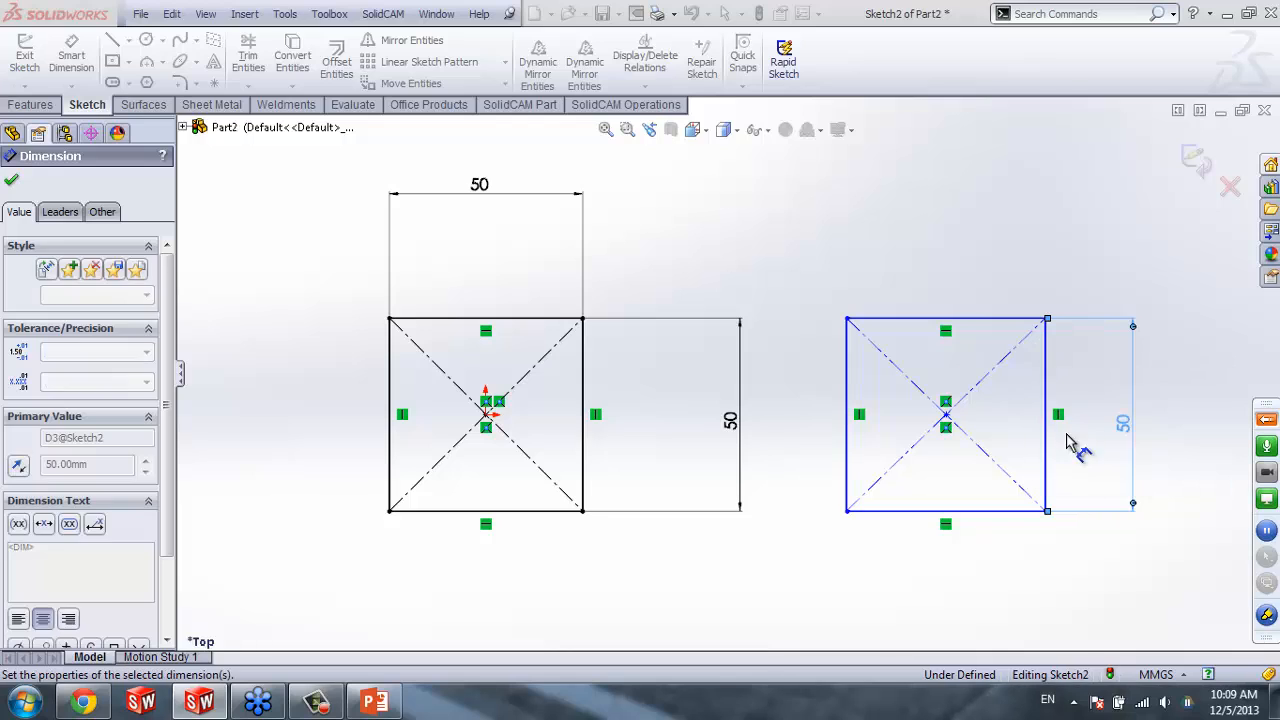
{"action": "key", "text": "Escape"}
Add an Equal relation between the second rectangle's right vertical edge and its upper edge
{"action": "left_click", "coordinate": [1050, 384]}
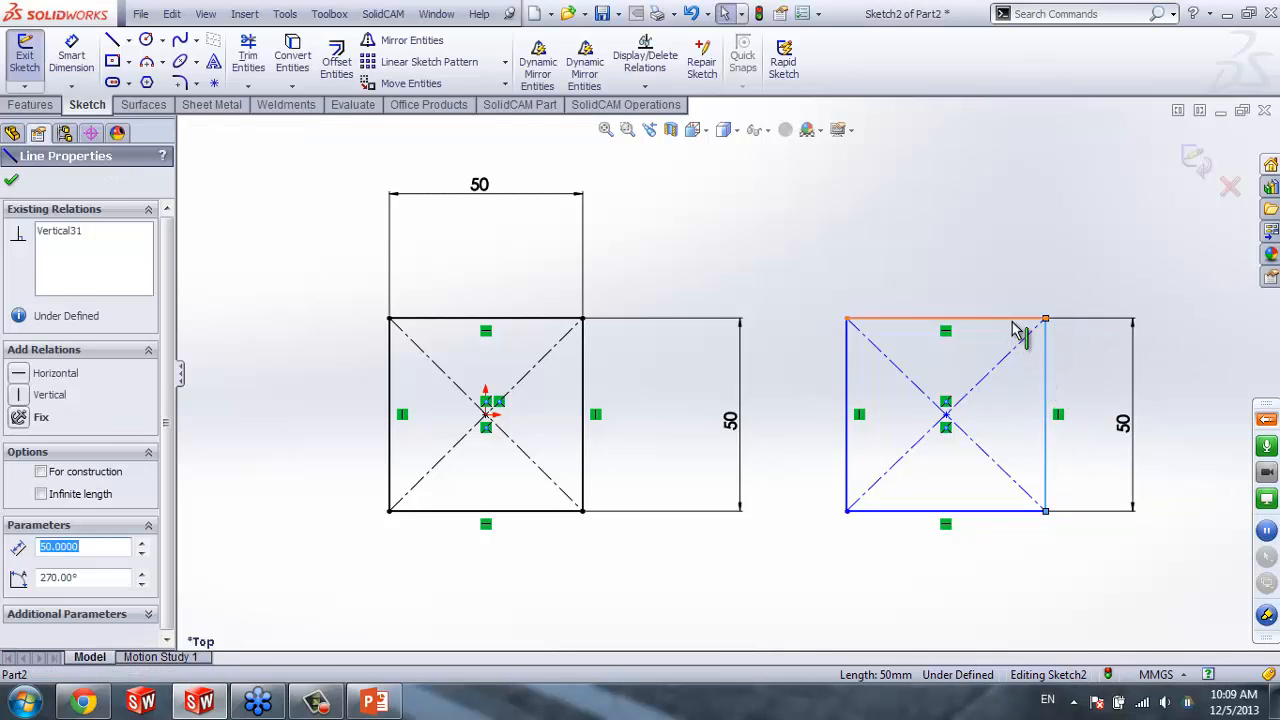
{"action": "left_click", "coordinate": [1013, 320], "text": "ctrl"}
{"action": "left_click", "coordinate": [44, 592]}
{"action": "left_click", "coordinate": [780, 582]}
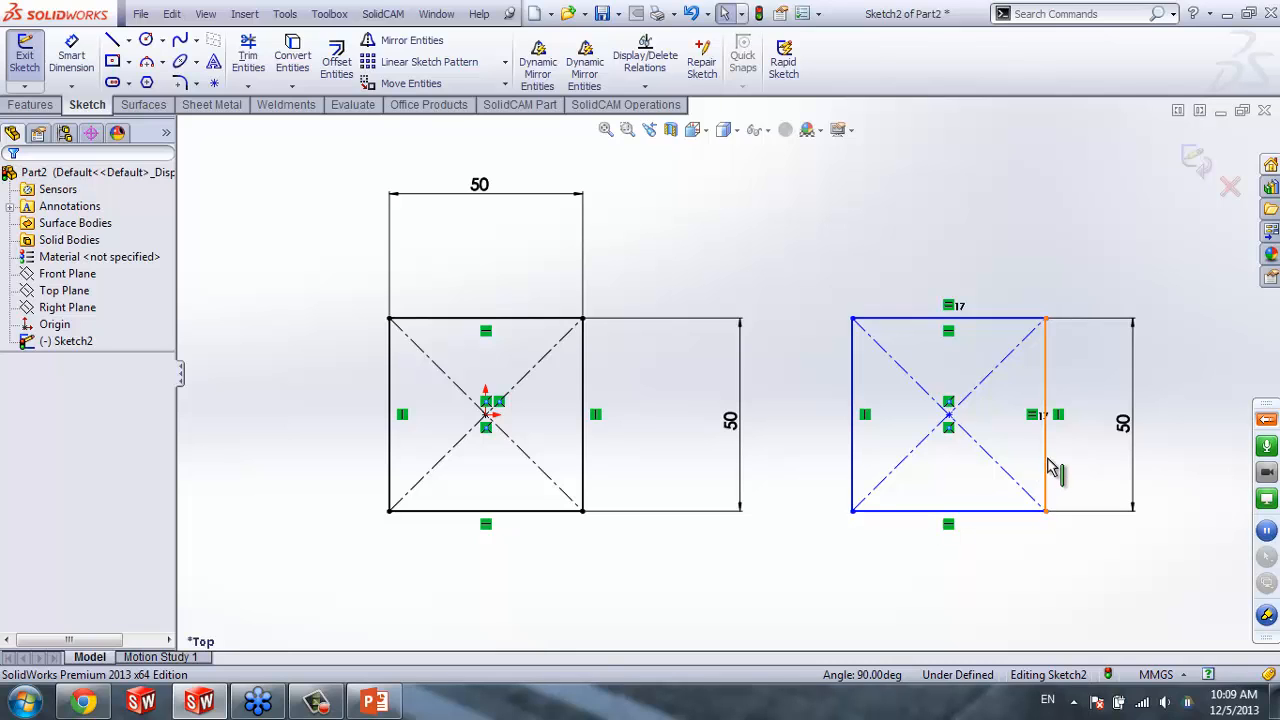
Shift the second square toward the first by its lower-right corner to test its freedom to move
{"action": "left_click_drag", "start_coordinate": [1047, 514], "coordinate": [1010, 516]}
{"action": "left_click", "coordinate": [990, 554]}
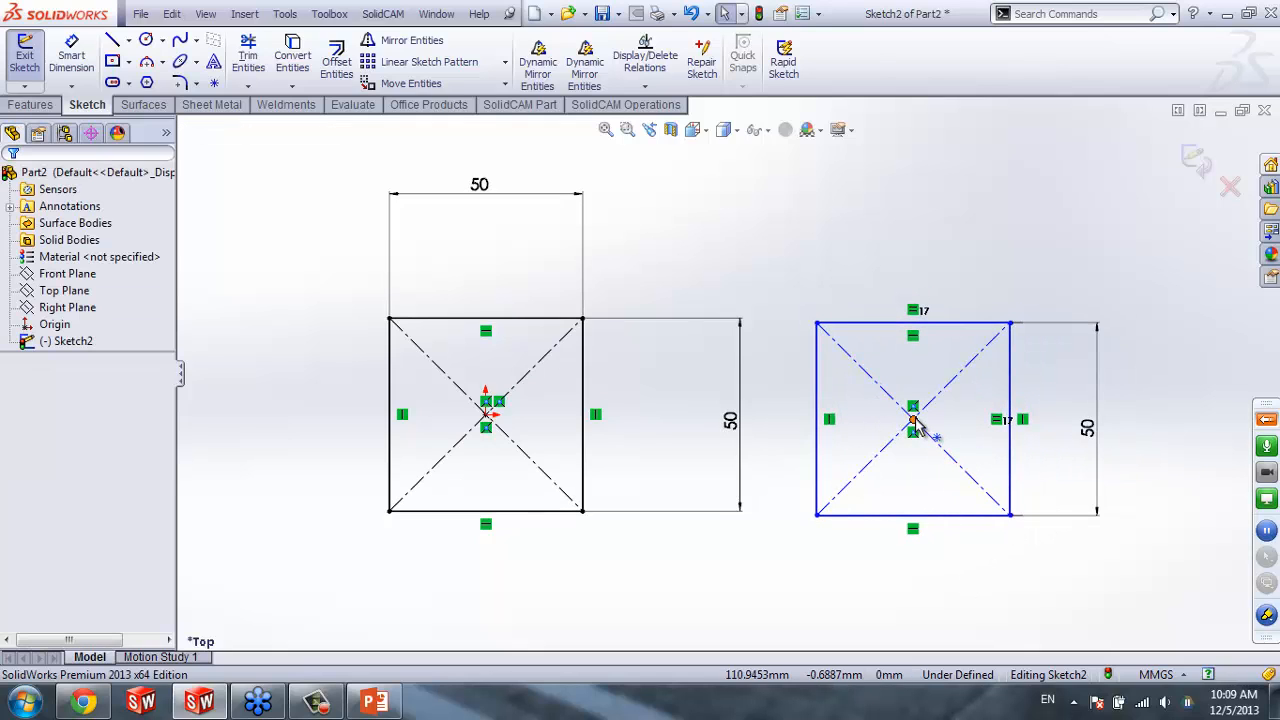
Add a Horizontal relation between the center points of the two squares, and slide the second square by its center to test it
{"action": "left_click_drag", "start_coordinate": [913, 418], "coordinate": [490, 425]}
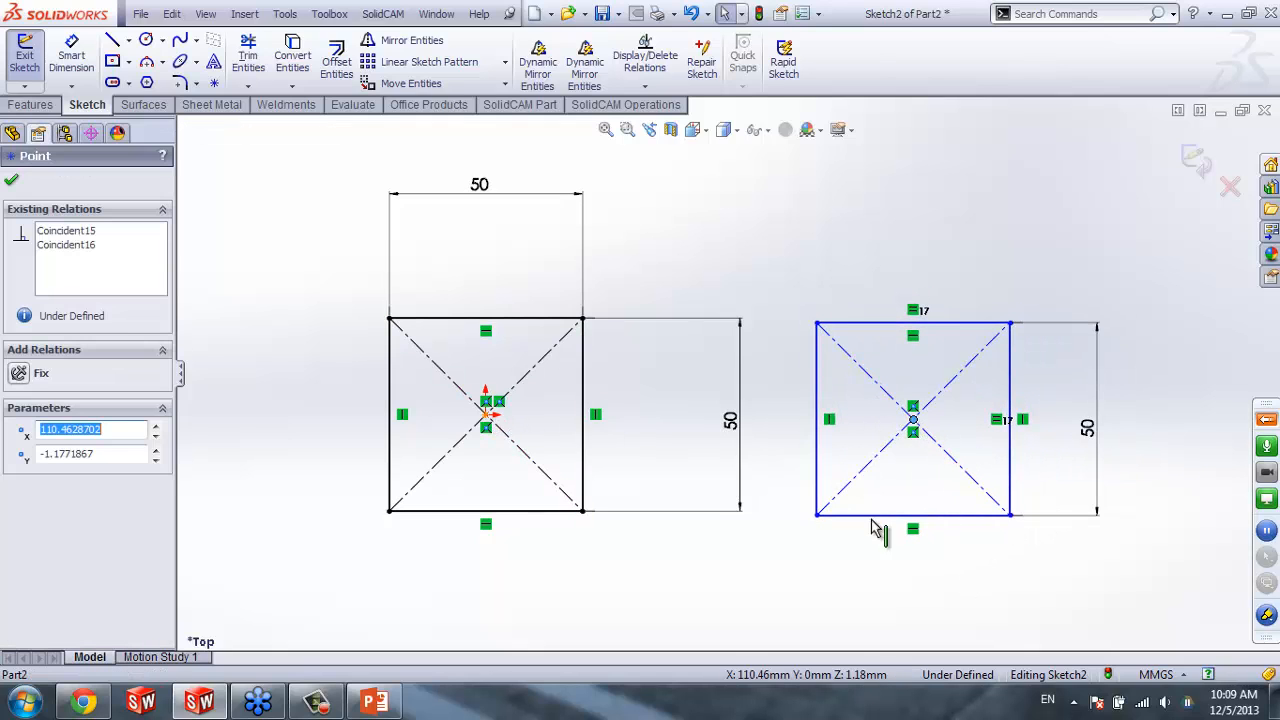
{"action": "left_click", "coordinate": [976, 557]}
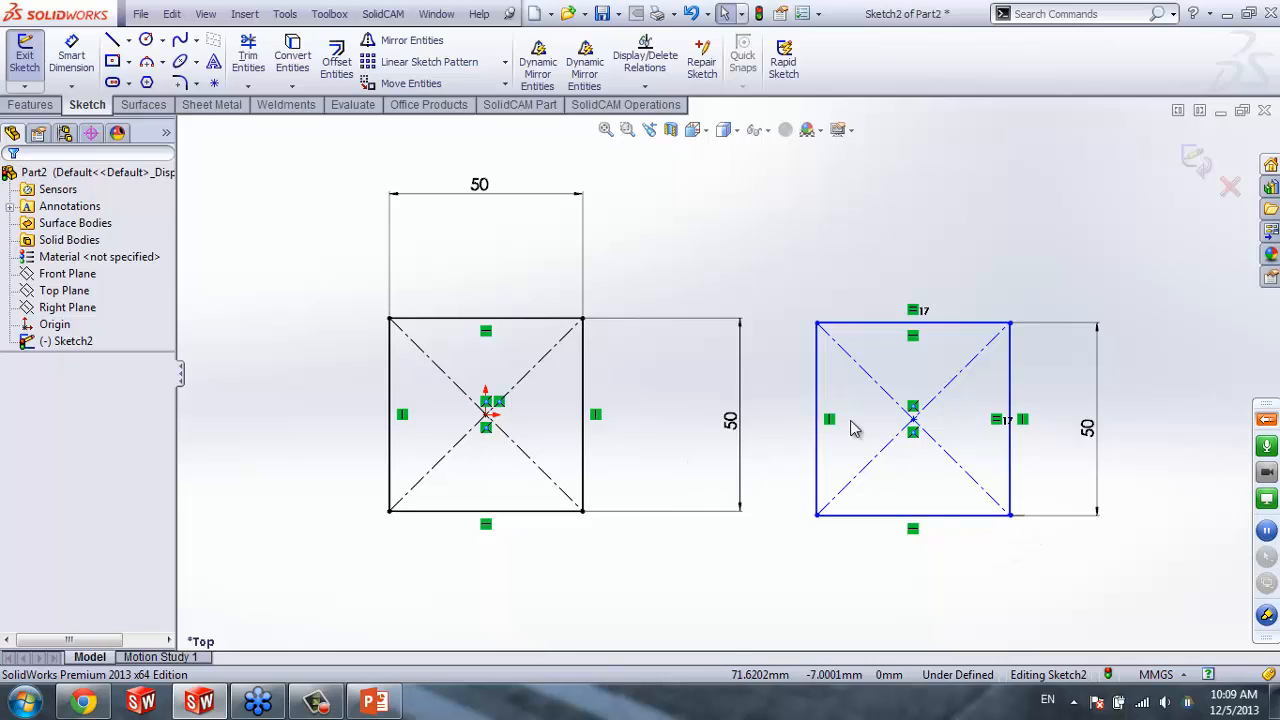
{"action": "left_click_drag", "start_coordinate": [913, 420], "coordinate": [490, 425]}
{"action": "left_click", "coordinate": [487, 421], "text": "ctrl"}
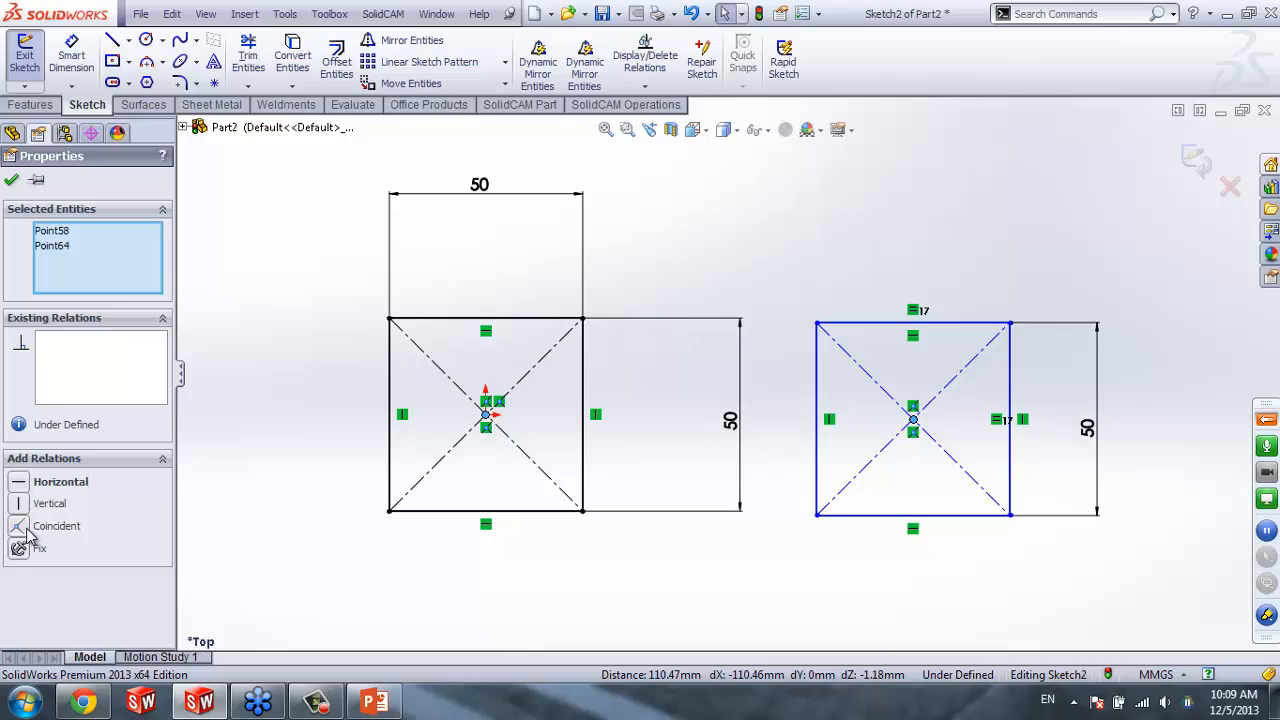
{"action": "left_click", "coordinate": [19, 482]}
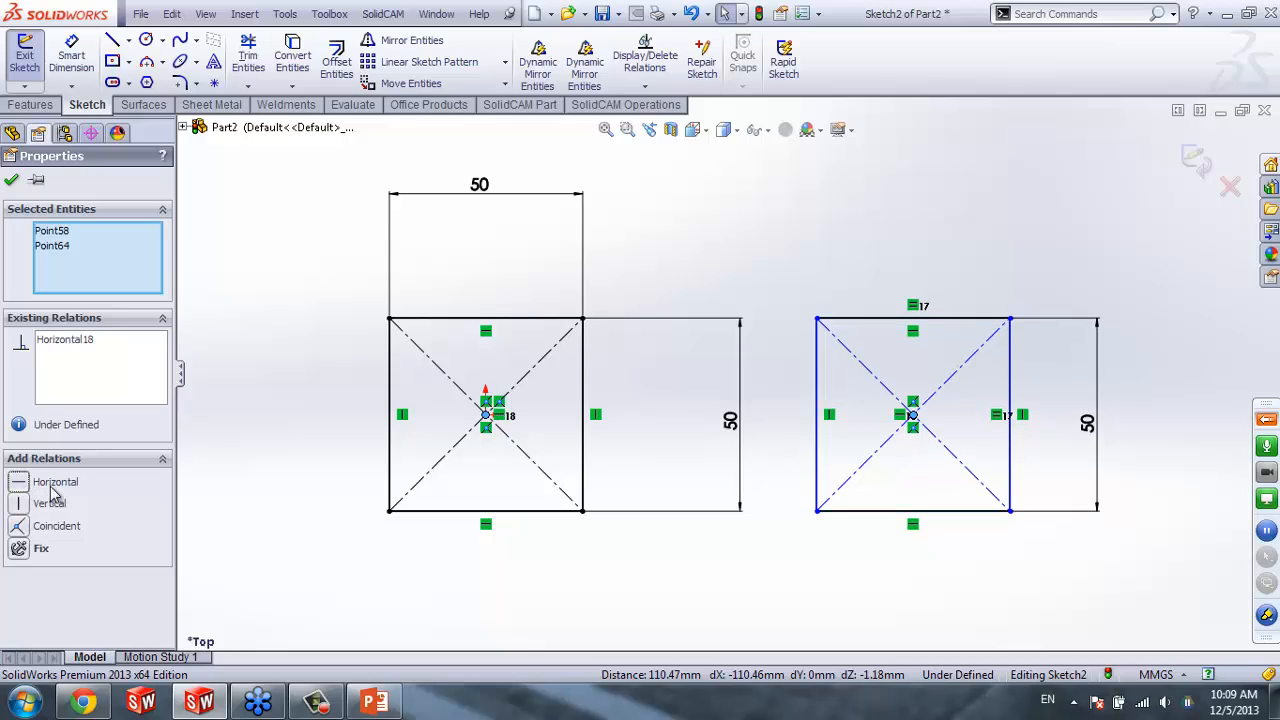
{"action": "key", "text": "Escape"}
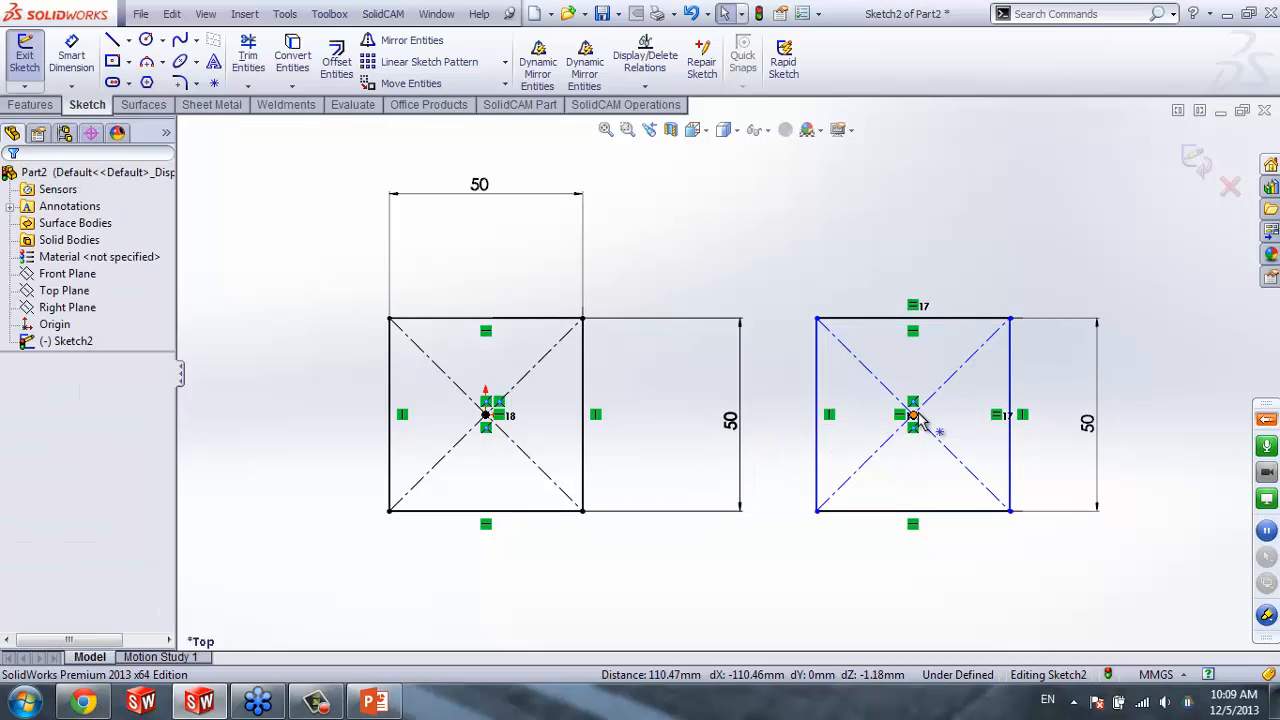
{"action": "mouse_move", "coordinate": [913, 418]}
{"action": "left_mouse_down"}
{"action": "mouse_move", "coordinate": [917, 457]}
{"action": "mouse_move", "coordinate": [1014, 434]}
{"action": "mouse_move", "coordinate": [1020, 347]}
{"action": "mouse_move", "coordinate": [920, 323]}
{"action": "mouse_move", "coordinate": [878, 405]}
{"action": "mouse_move", "coordinate": [971, 420]}
{"action": "mouse_move", "coordinate": [925, 400]}
{"action": "mouse_move", "coordinate": [960, 400]}
{"action": "mouse_move", "coordinate": [912, 402]}
{"action": "mouse_move", "coordinate": [975, 395]}
{"action": "mouse_move", "coordinate": [912, 415]}
{"action": "left_mouse_up"}
{"action": "key", "text": "Escape"}
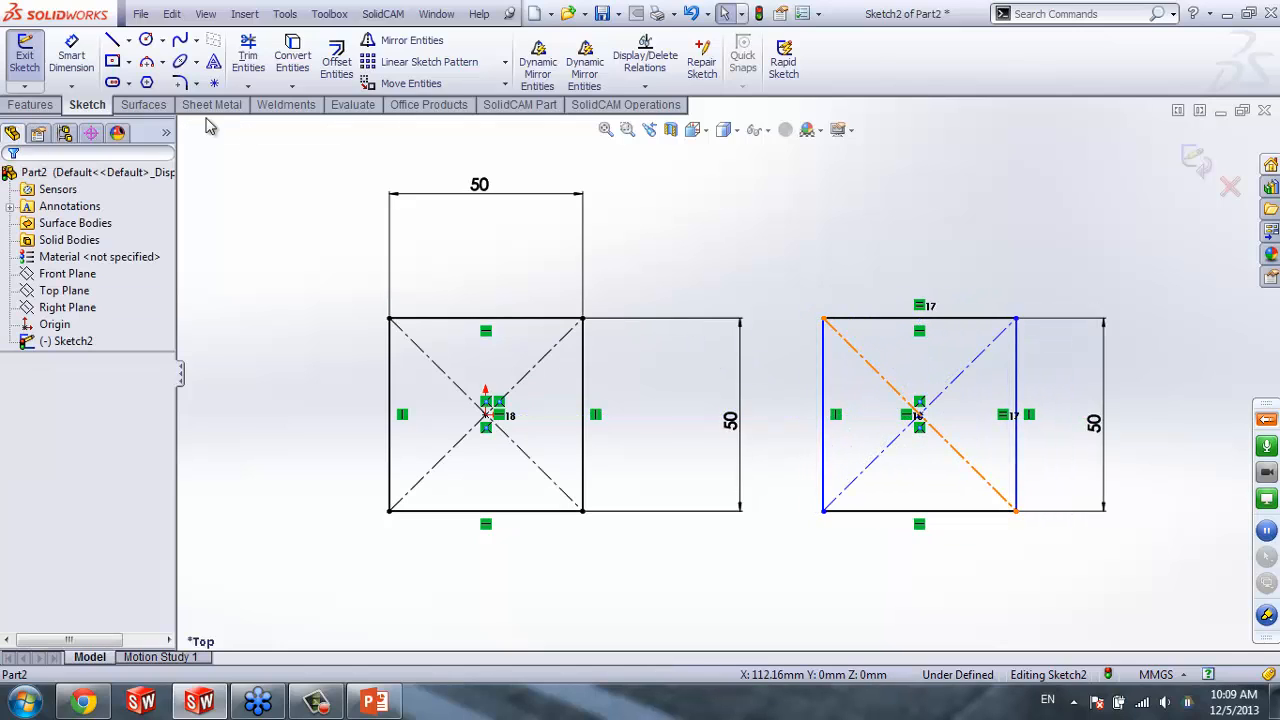
Use Smart Dimension to set the distance between the two squares' center points to 100 mm, and try selecting the second center
{"action": "left_click", "coordinate": [71, 55]}
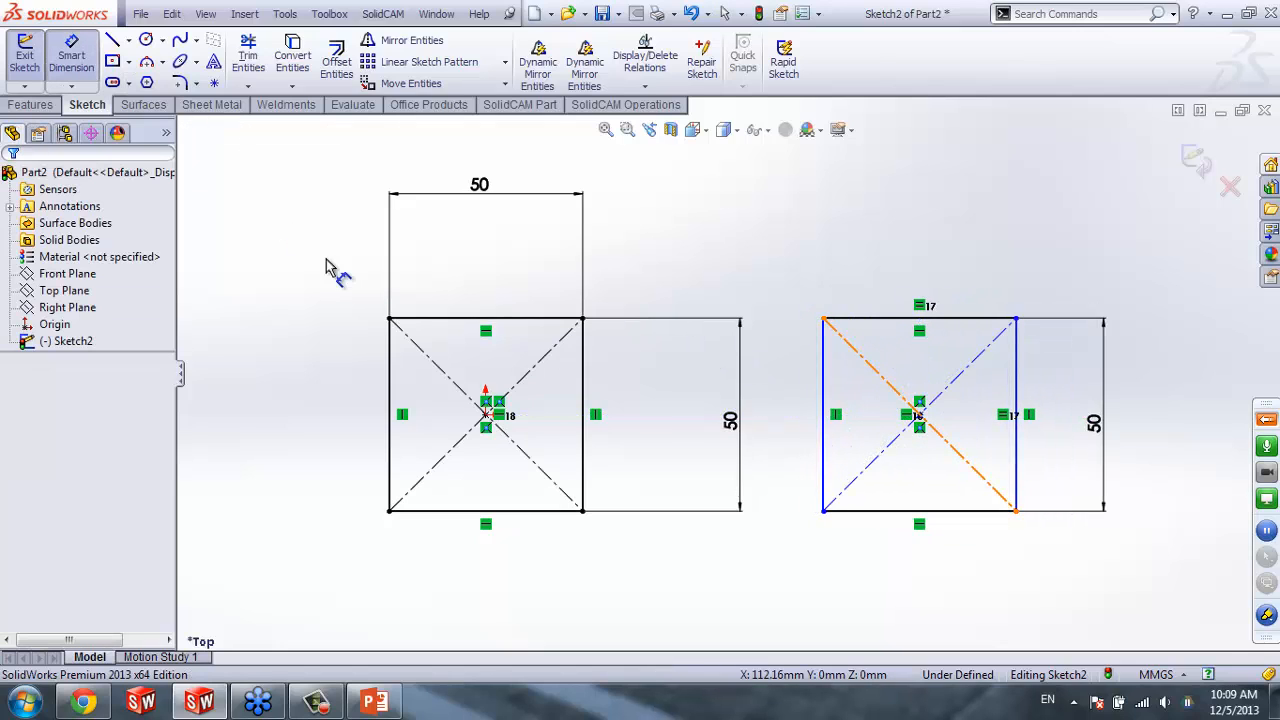
{"action": "left_click", "coordinate": [486, 415]}
{"action": "left_click", "coordinate": [919, 415]}
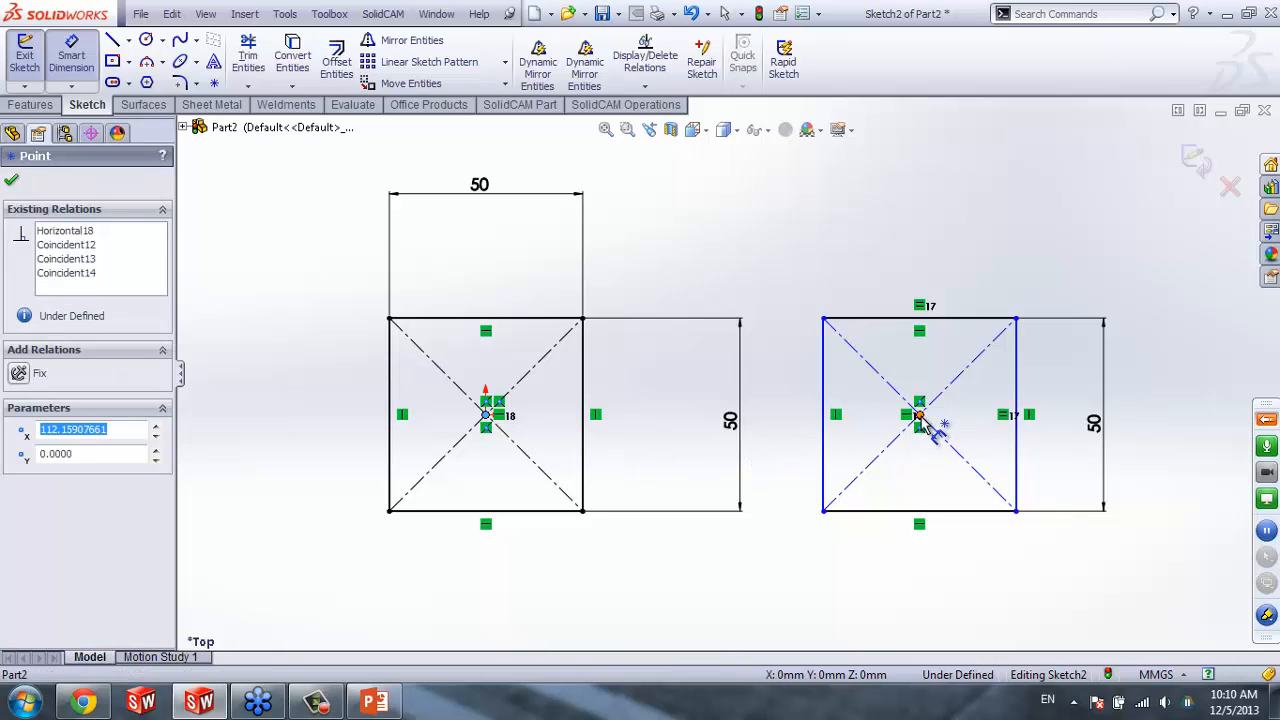
{"action": "left_click", "coordinate": [735, 605]}
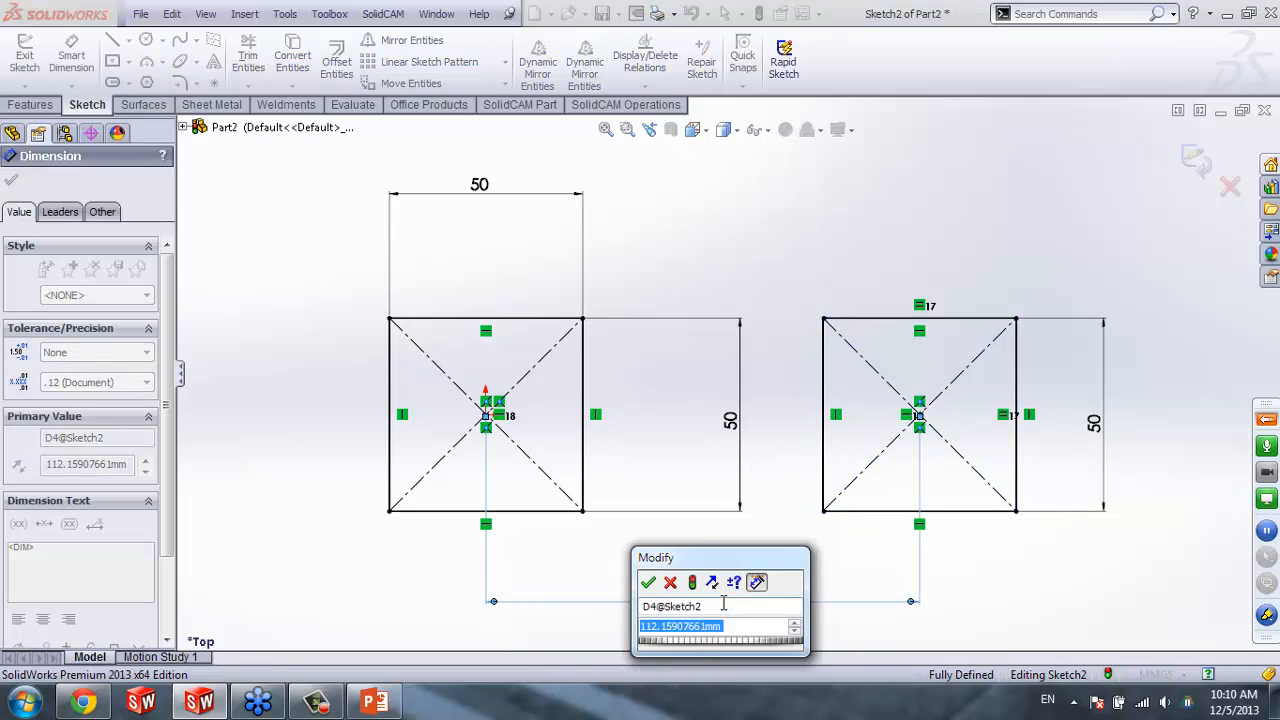
{"action": "type", "text": "100"}
{"action": "key", "text": "Return"}
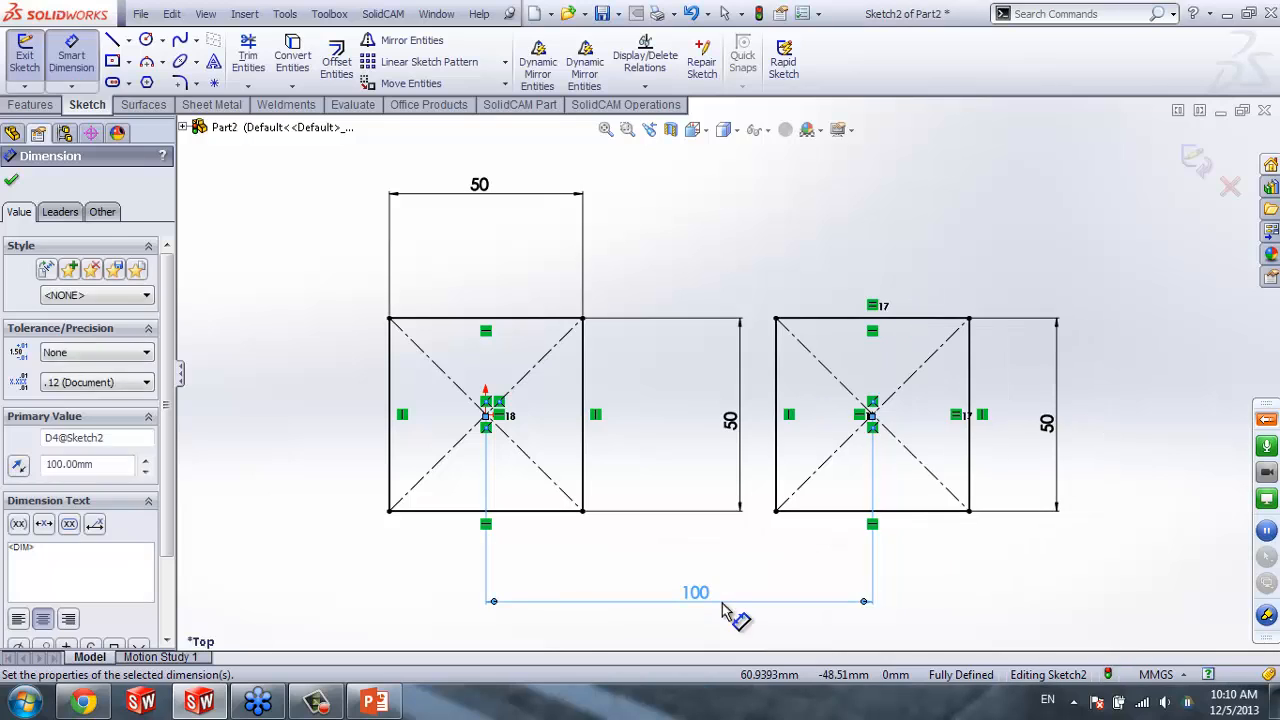
{"action": "key", "text": "Escape"}
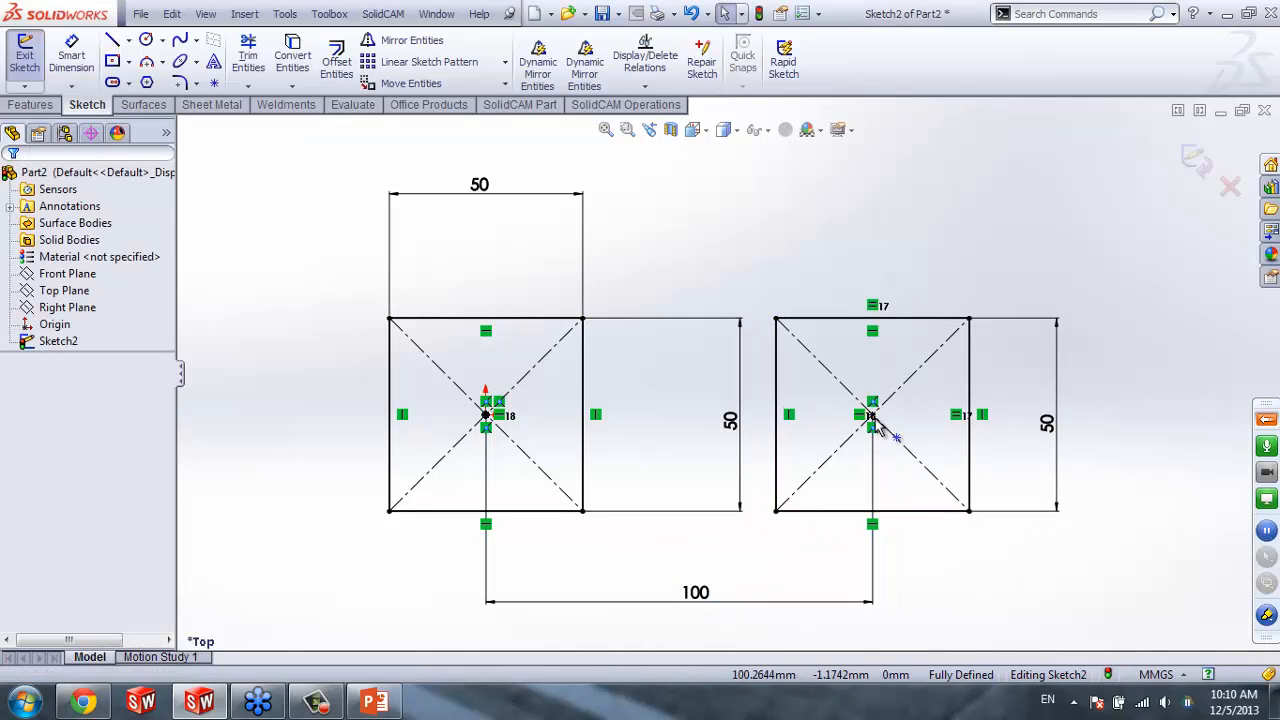
{"action": "left_click", "coordinate": [874, 418]}
{"action": "left_click", "coordinate": [980, 558]}
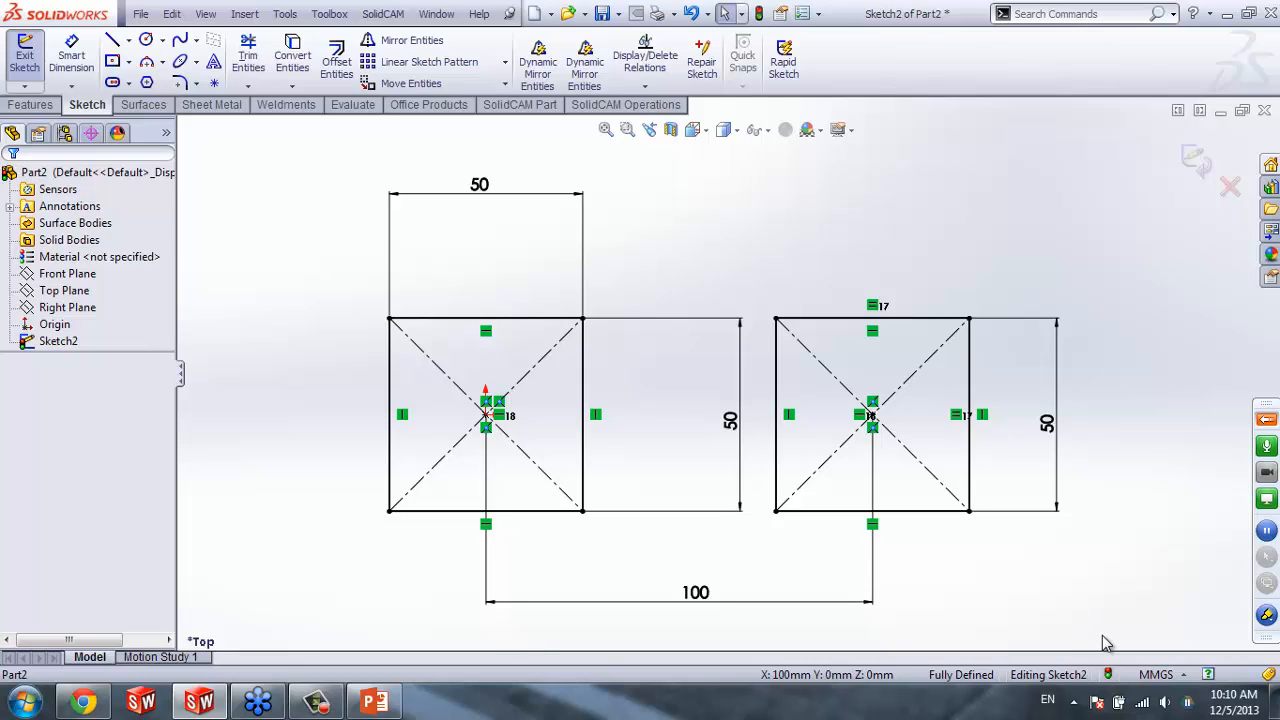
Delete both squares with their dimensions, and sketch a center rectangle about 91 by 73 mm centered on the origin
{"action": "mouse_move", "coordinate": [1136, 658]}
{"action": "left_mouse_down"}
{"action": "mouse_move", "coordinate": [766, 537]}
{"action": "mouse_move", "coordinate": [363, 282]}
{"action": "mouse_move", "coordinate": [310, 168]}
{"action": "left_mouse_up"}
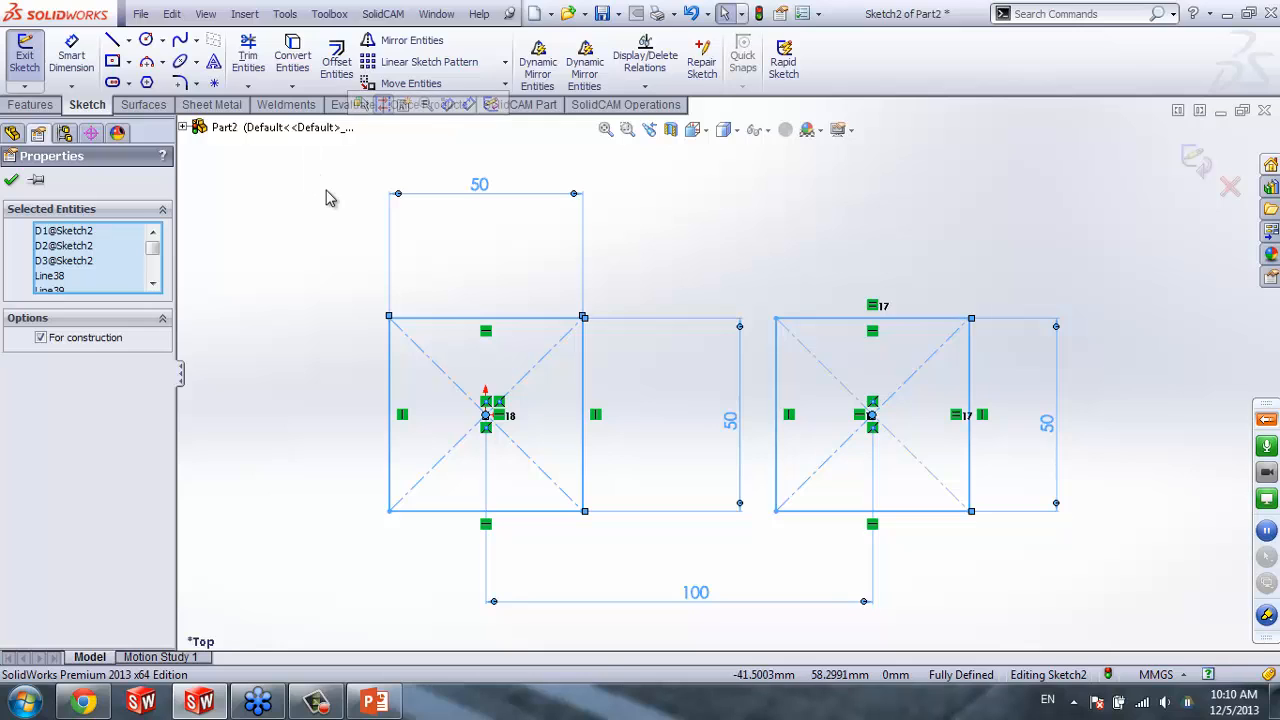
{"action": "key", "text": "Delete"}
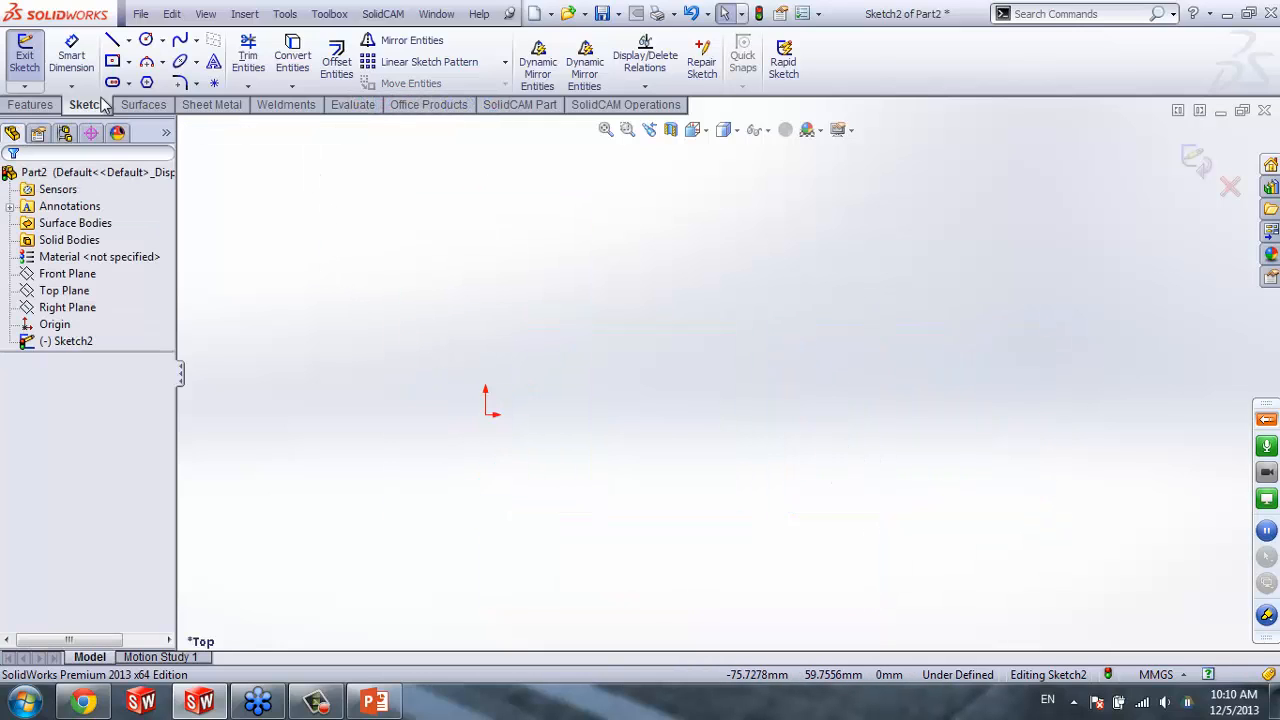
{"action": "left_click", "coordinate": [117, 64]}
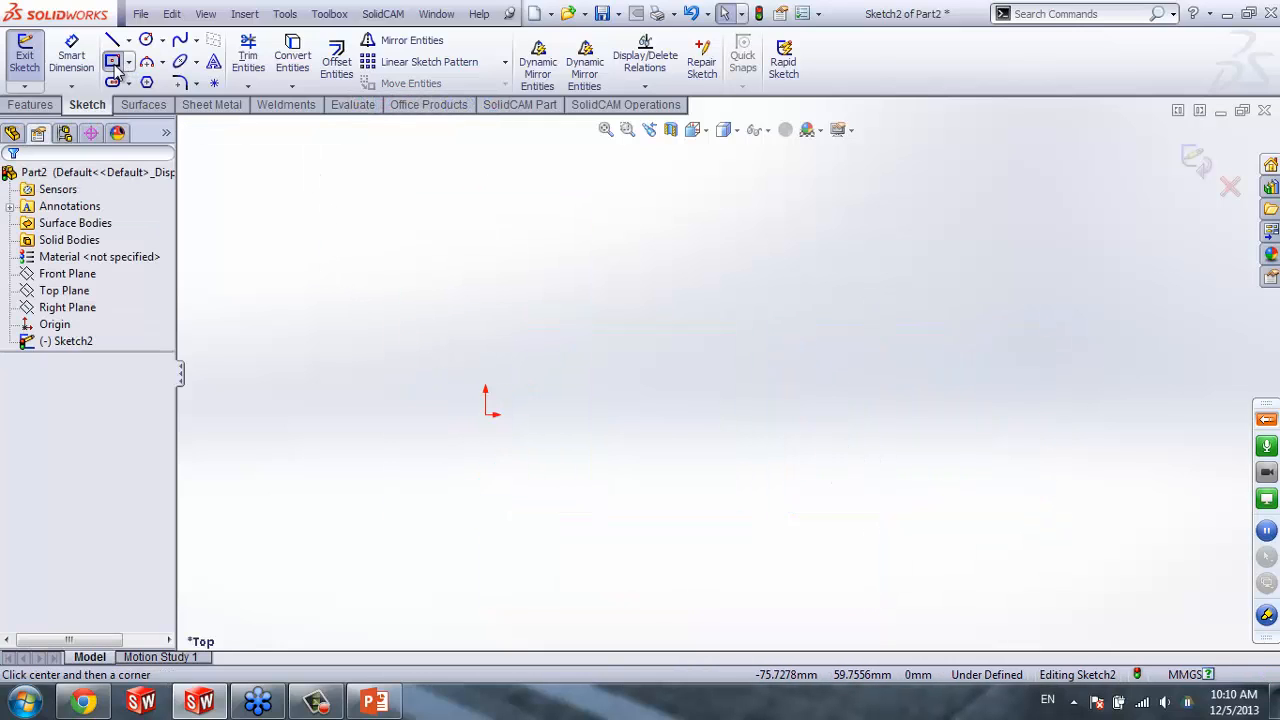
{"action": "left_click", "coordinate": [486, 415]}
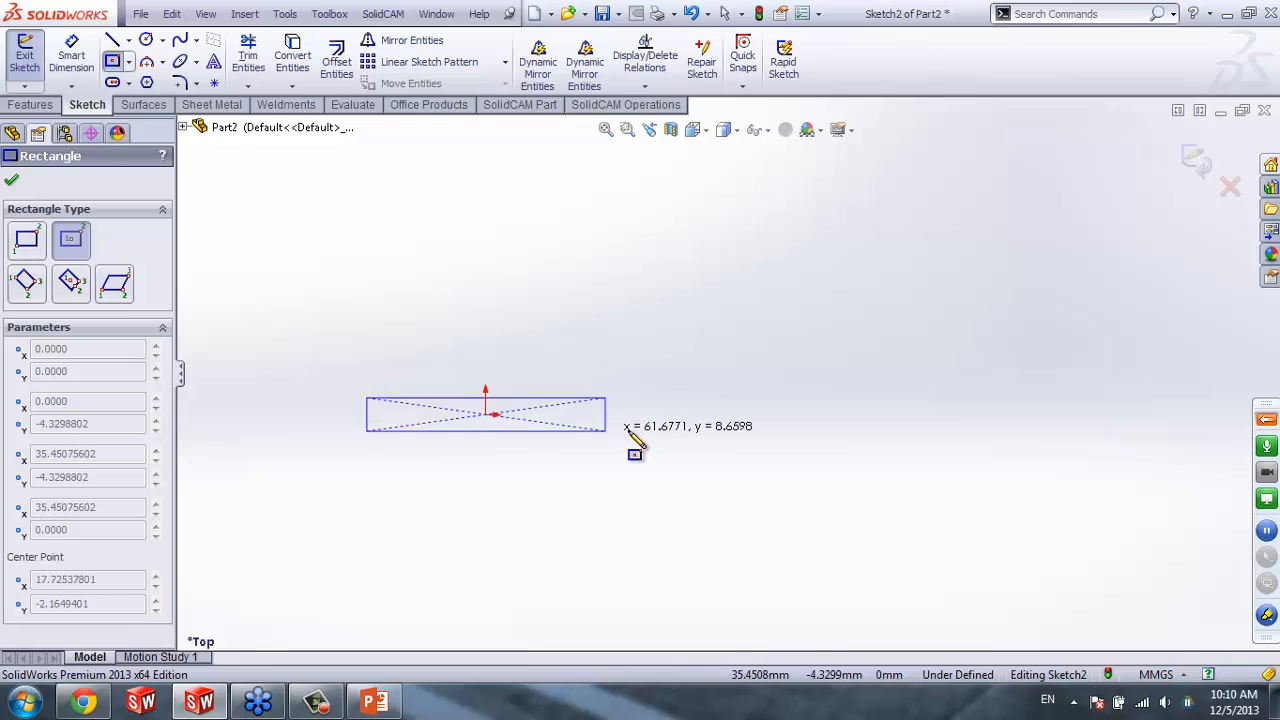
{"action": "left_click", "coordinate": [661, 274]}
{"action": "key", "text": "Escape"}
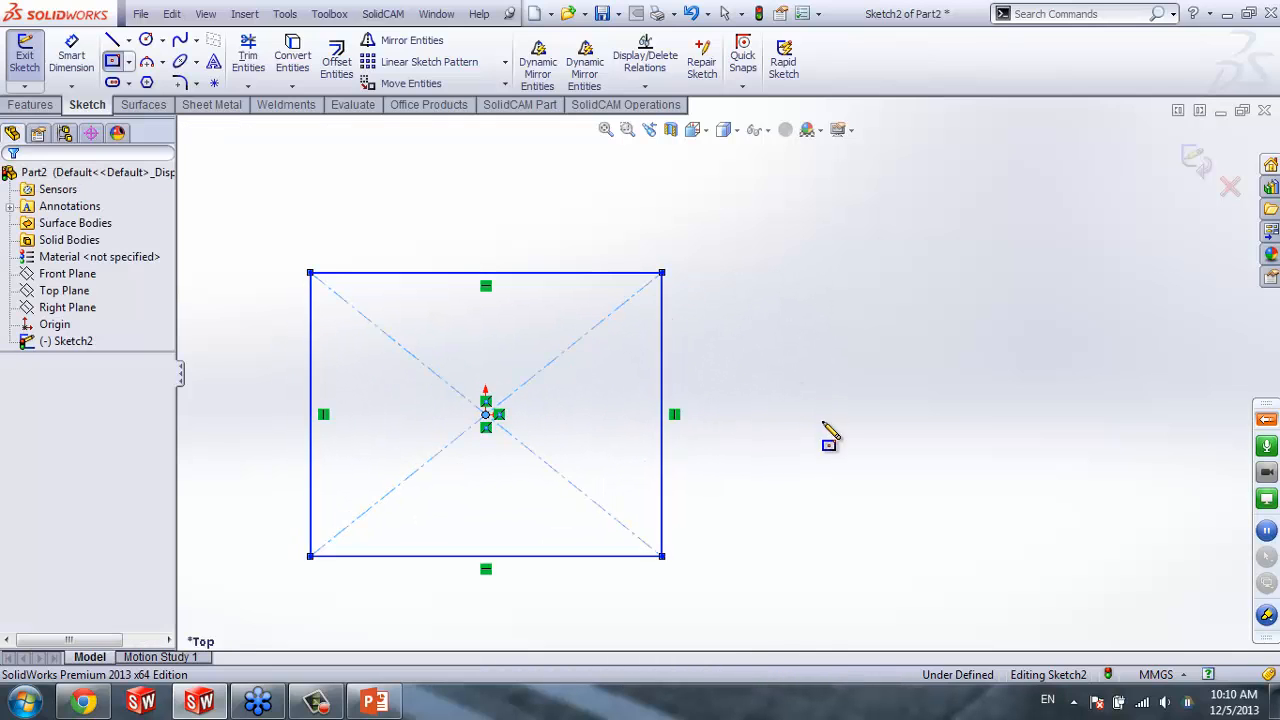
{"action": "scroll", "coordinate": [720, 430], "scroll_direction": "up", "scroll_amount": 3}
{"action": "scroll", "coordinate": [478, 417], "scroll_direction": "down", "scroll_amount": 3}
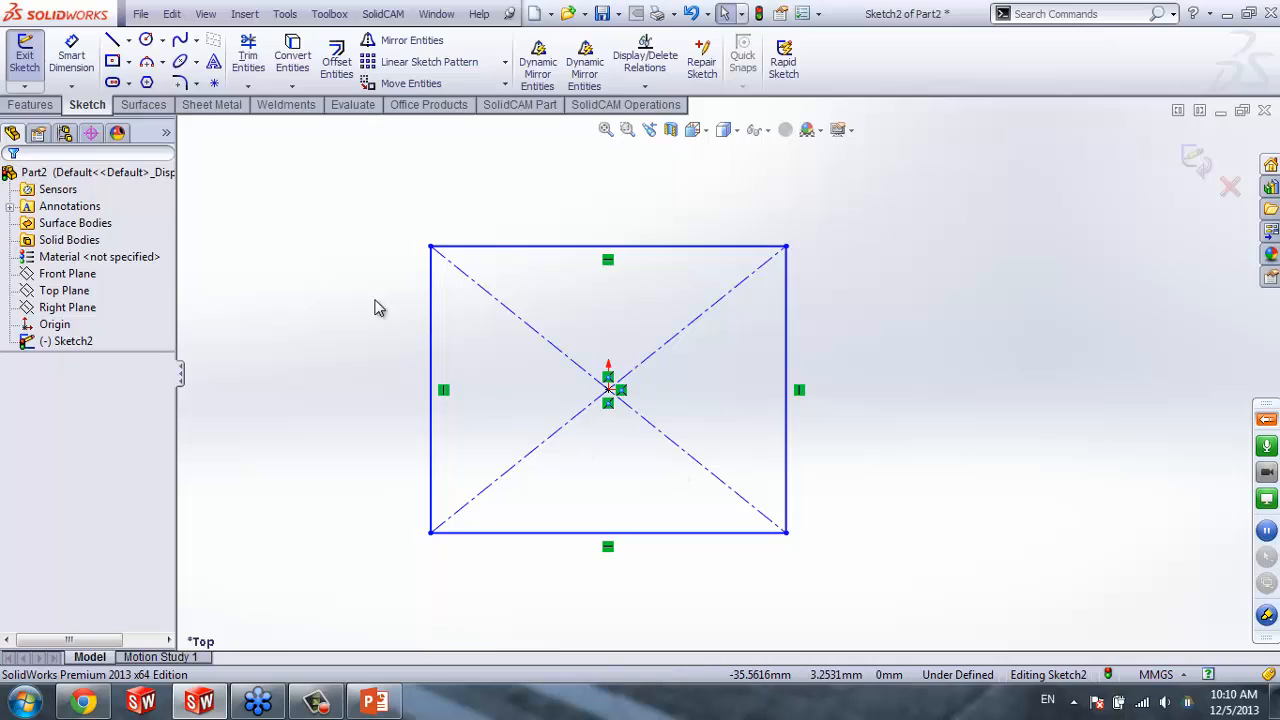
Apply Fully Define Sketch to all entities, with relations and Baseline horizontal and vertical dimensions referenced to the origin
{"action": "left_click", "coordinate": [287, 14]}
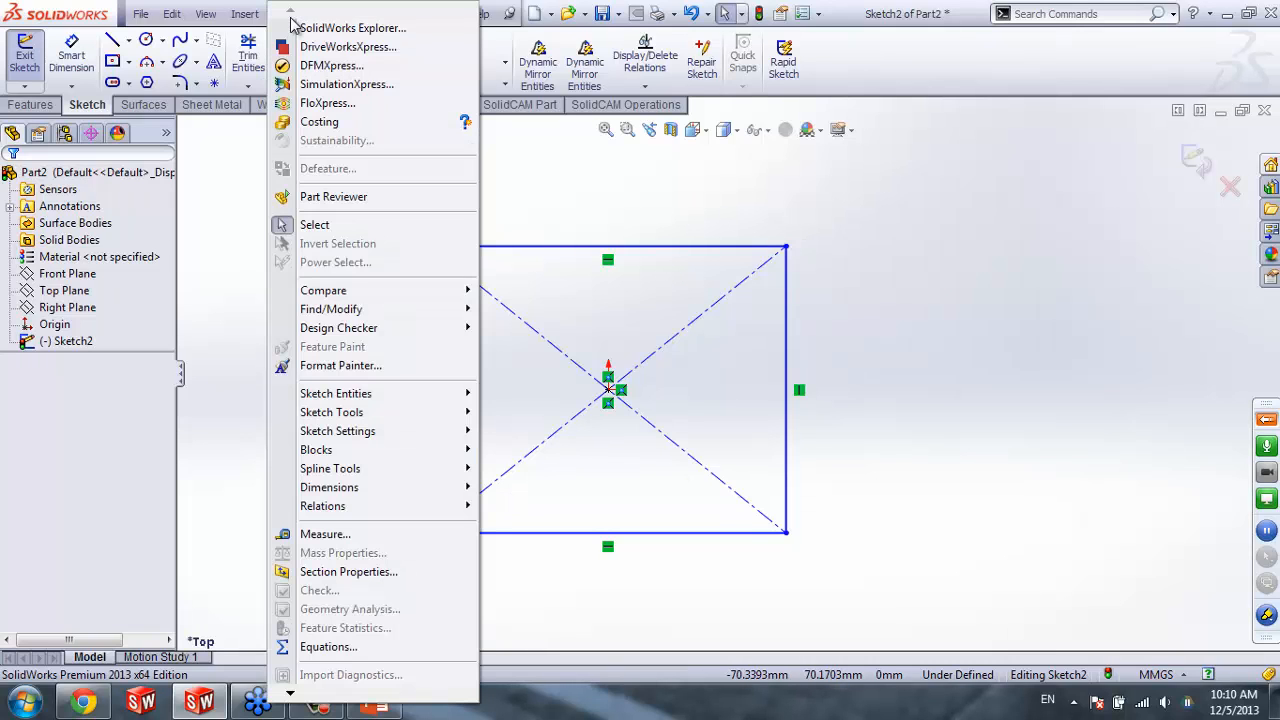
{"action": "mouse_move", "coordinate": [455, 490]}
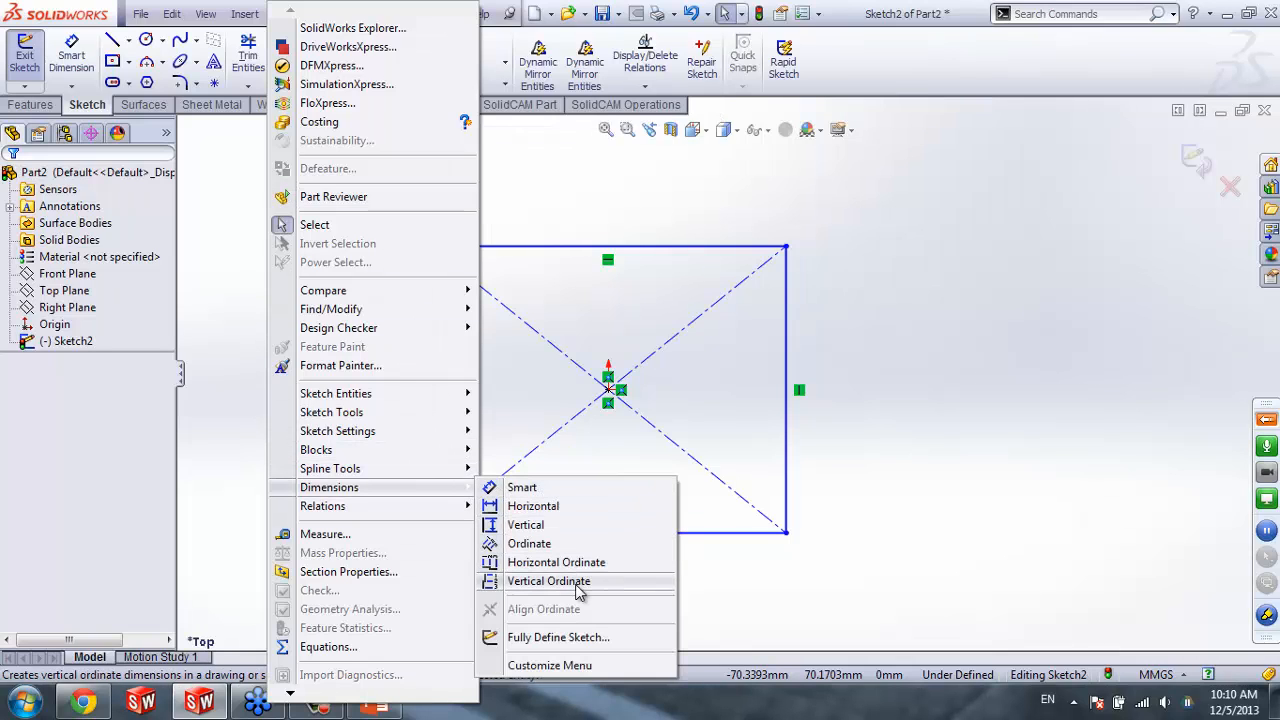
{"action": "left_click", "coordinate": [577, 640]}
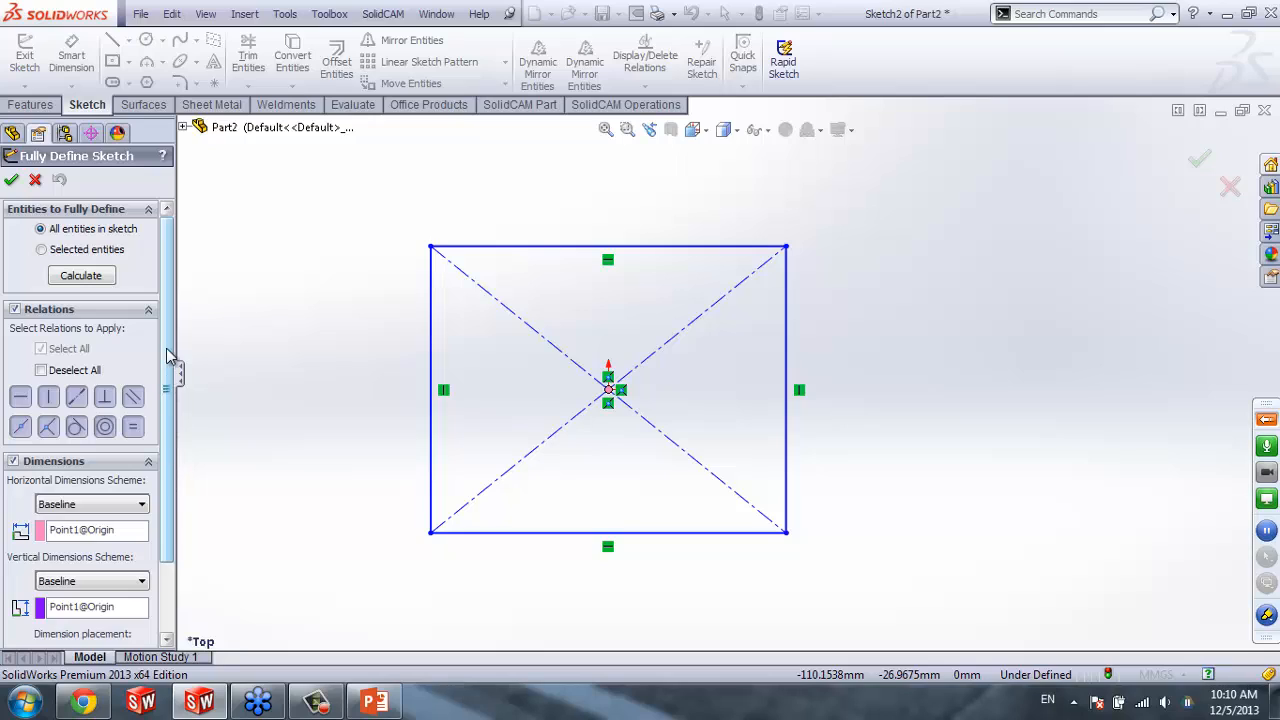
{"action": "left_click", "coordinate": [12, 181]}
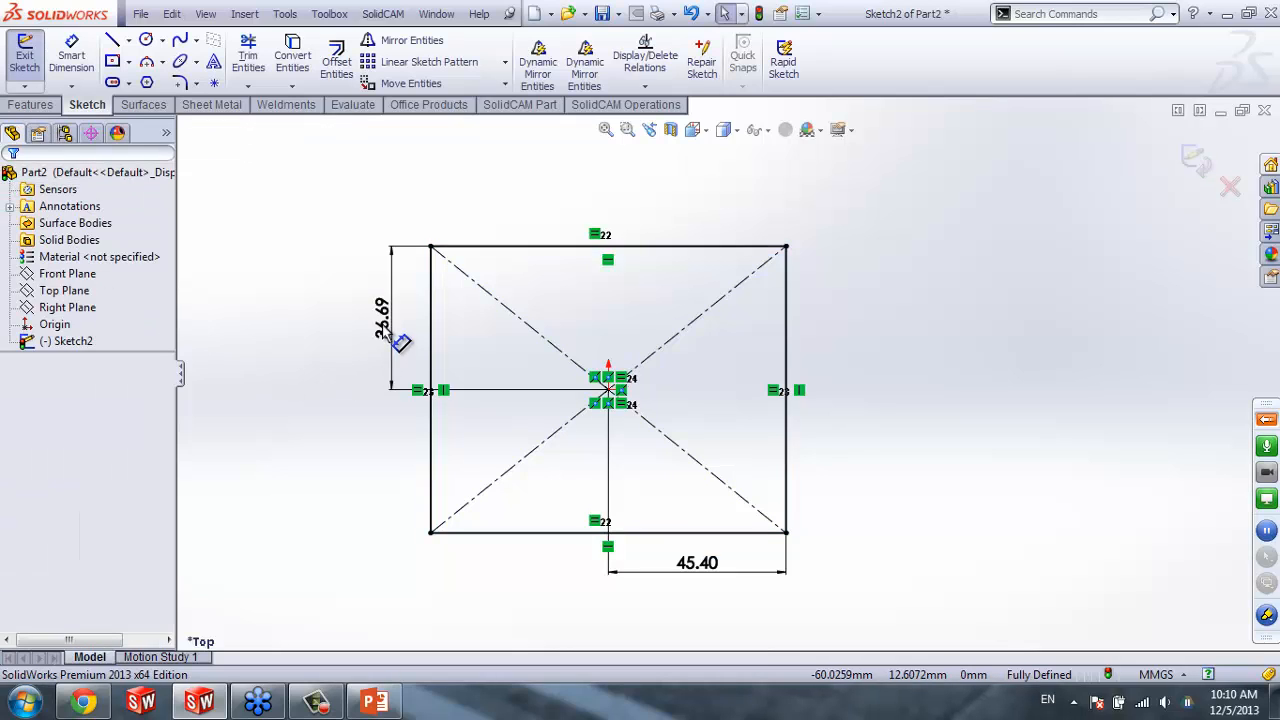
Reposition the vertical dimension farther left of the rectangle and the horizontal dimension farther below it
{"action": "left_click_drag", "start_coordinate": [392, 335], "coordinate": [302, 339]}
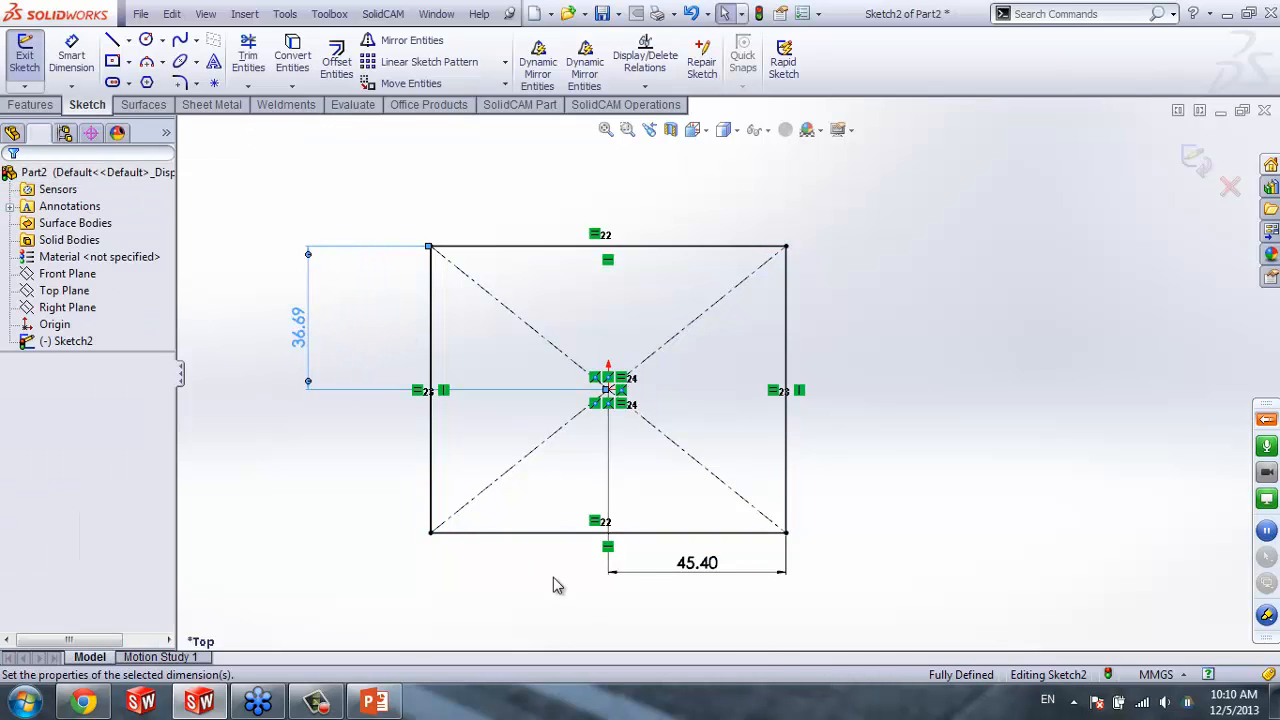
{"action": "left_click_drag", "start_coordinate": [705, 575], "coordinate": [712, 612]}
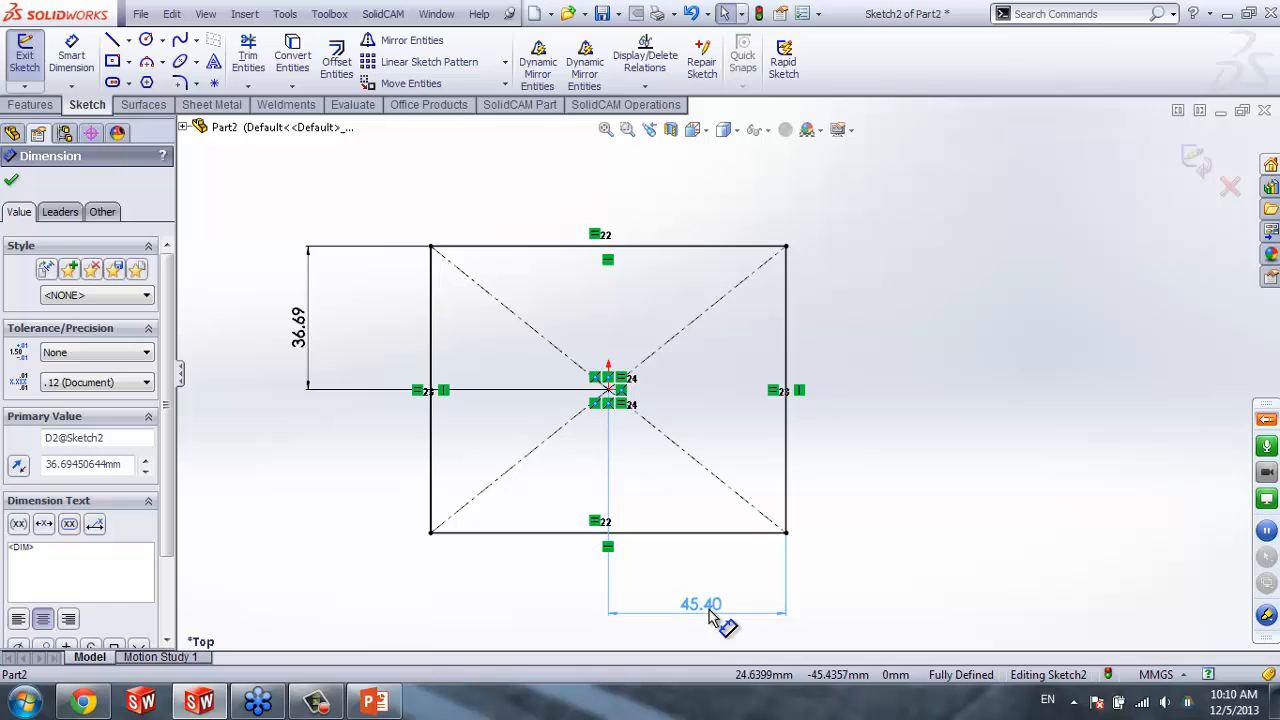
{"action": "left_click", "coordinate": [915, 593]}
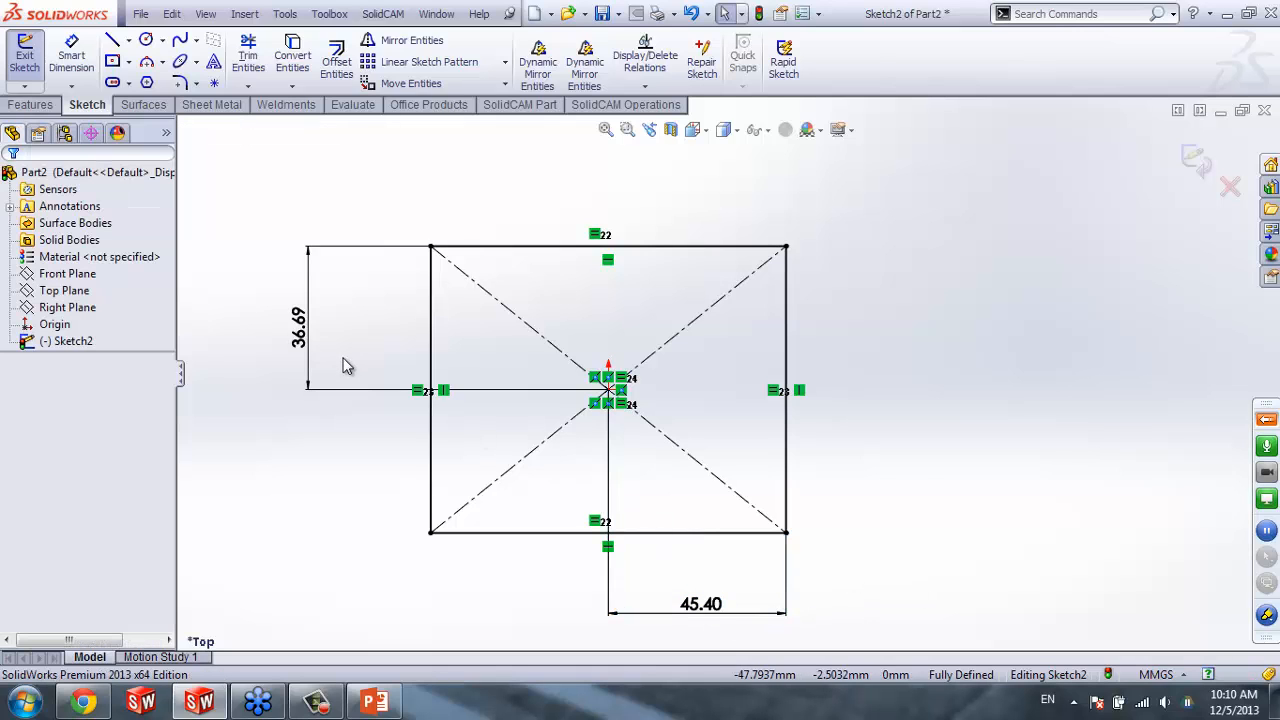
Set both the vertical and the horizontal dimension from the origin to 25 mm
{"action": "double_click", "coordinate": [310, 340]}
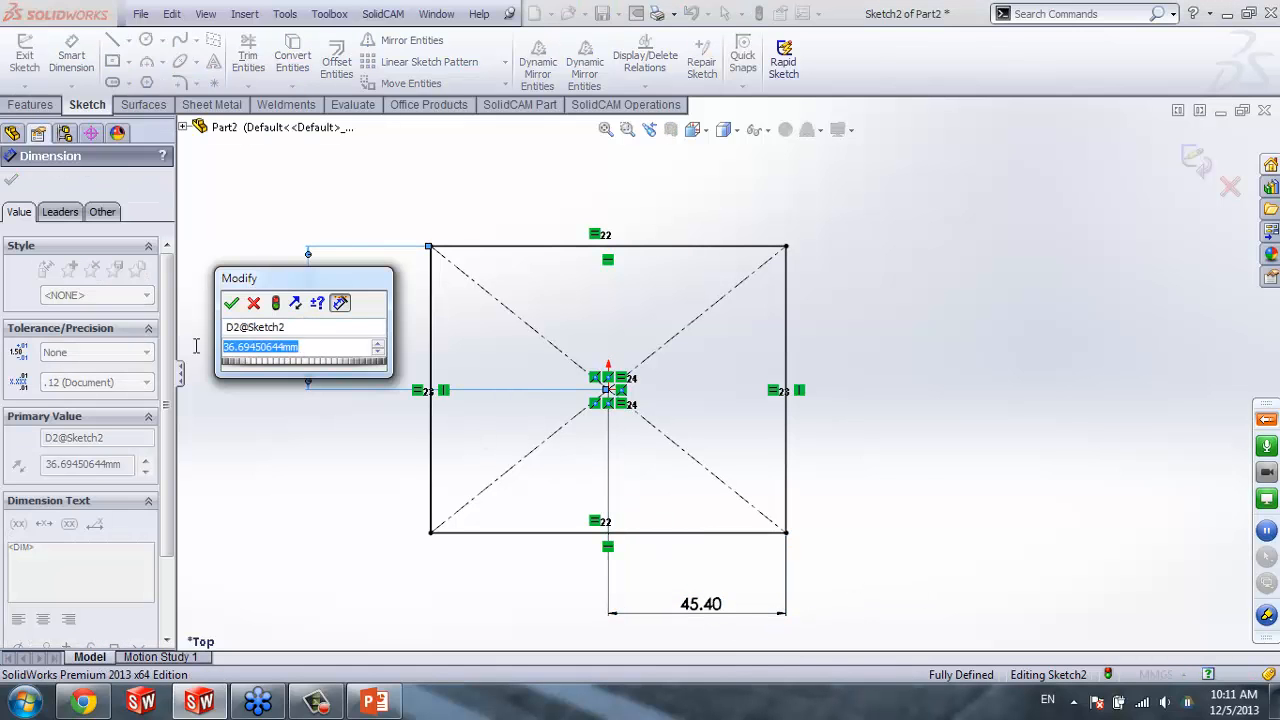
{"action": "type", "text": "50"}
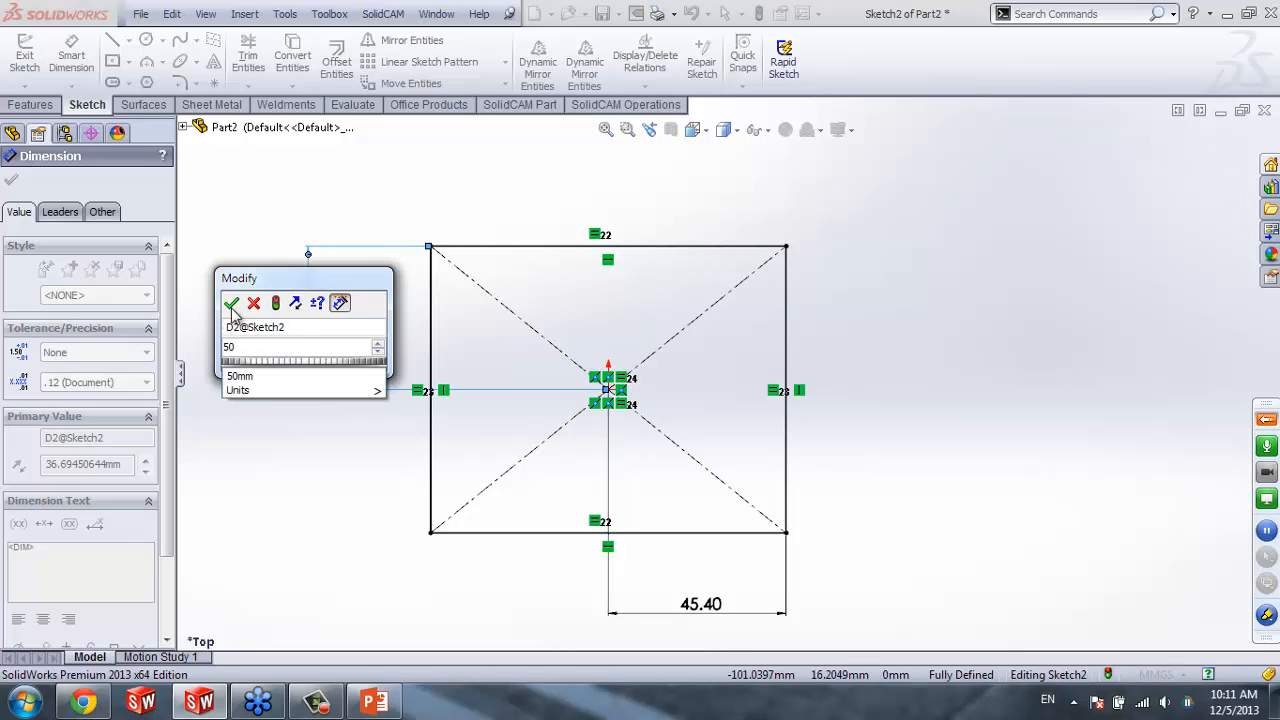
{"action": "left_click_drag", "start_coordinate": [246, 346], "coordinate": [187, 361]}
{"action": "type", "text": "25"}
{"action": "key", "text": "Return"}
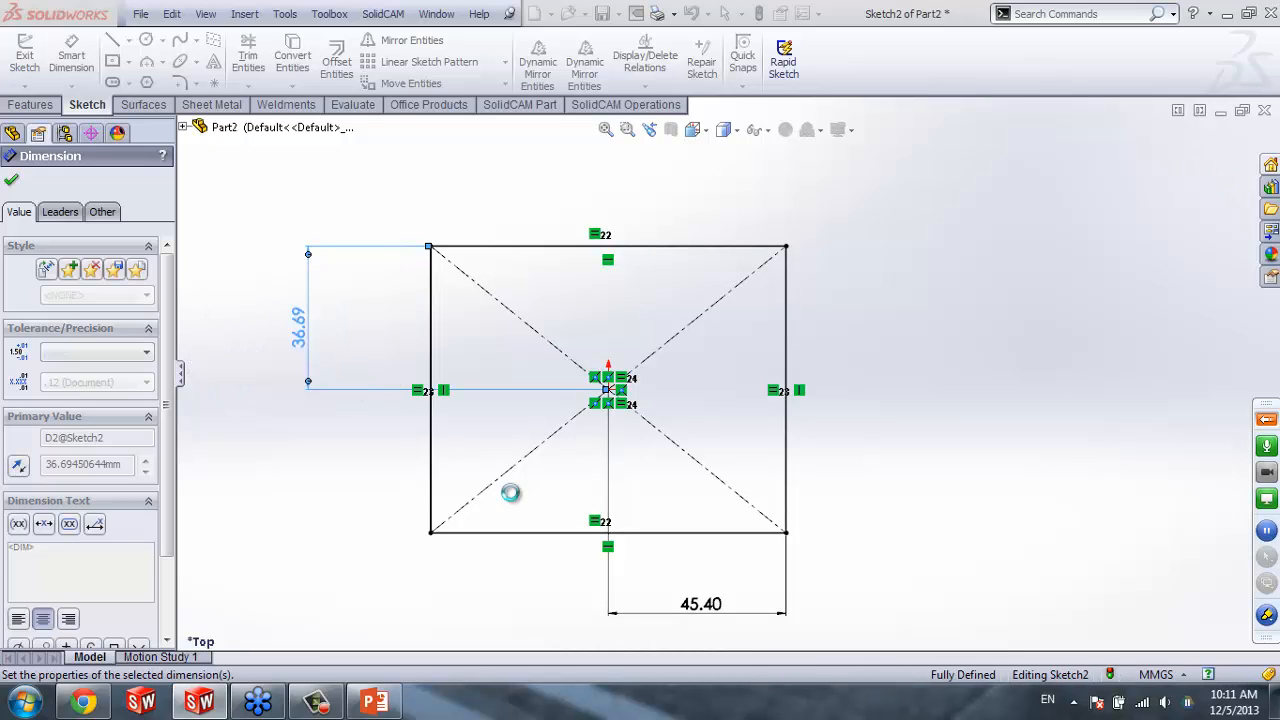
{"action": "type", "text": "25"}
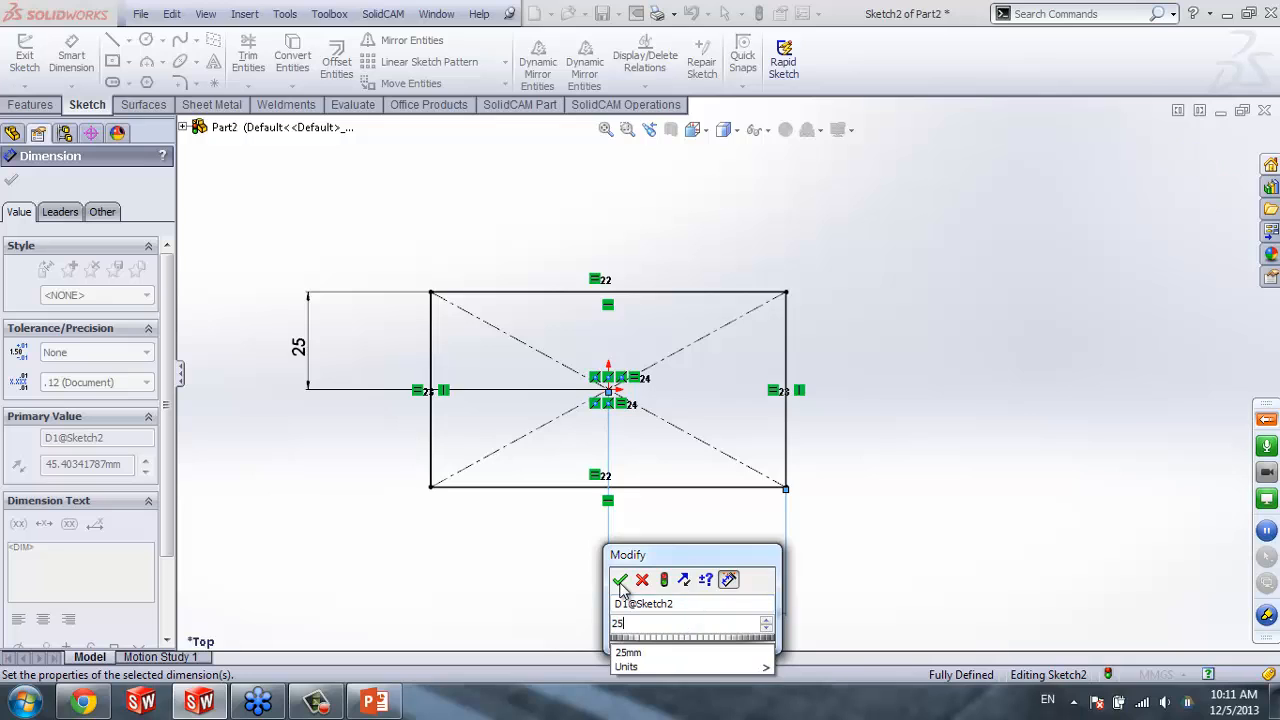
{"action": "key", "text": "Return"}
{"action": "left_click", "coordinate": [779, 512]}
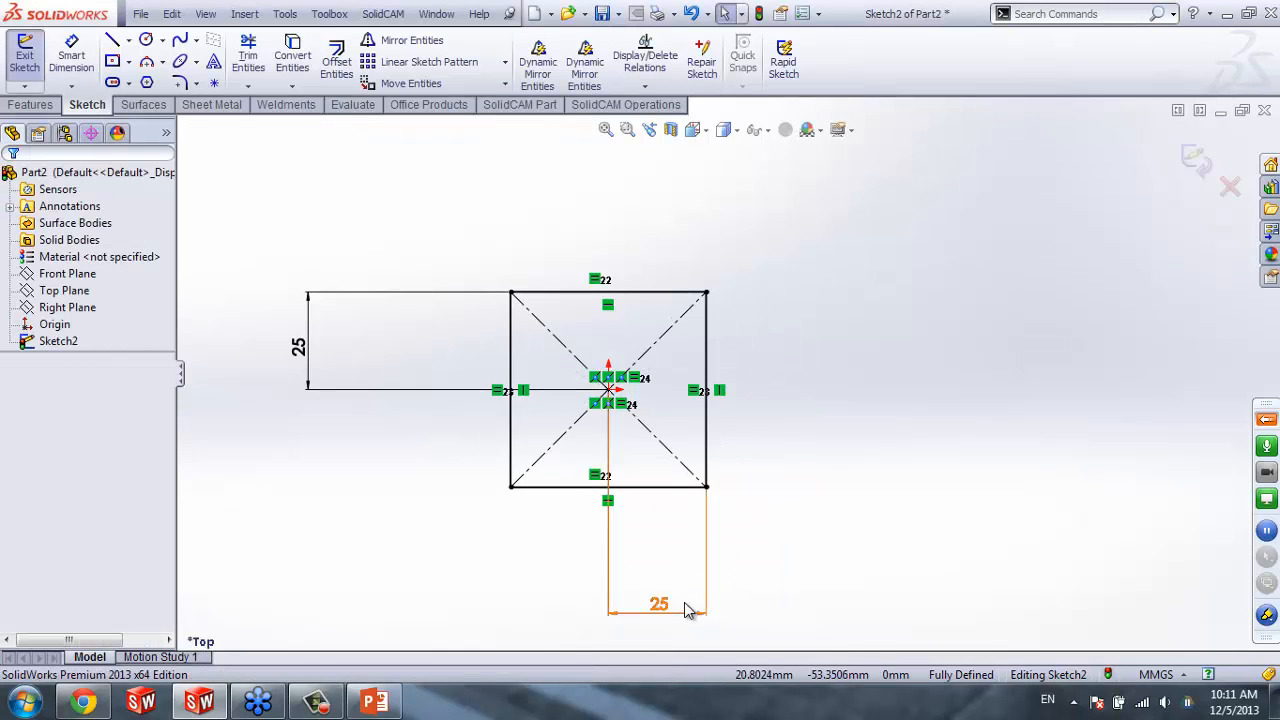
Place the horizontal 25 mm dimension just above the square and the vertical one close to its left edge
{"action": "left_click_drag", "start_coordinate": [686, 612], "coordinate": [672, 222]}
{"action": "left_click", "coordinate": [300, 325]}
{"action": "left_click_drag", "start_coordinate": [314, 352], "coordinate": [464, 348]}
{"action": "left_click", "coordinate": [560, 250]}
{"action": "left_click_drag", "start_coordinate": [655, 215], "coordinate": [663, 261]}
{"action": "left_click", "coordinate": [837, 325]}
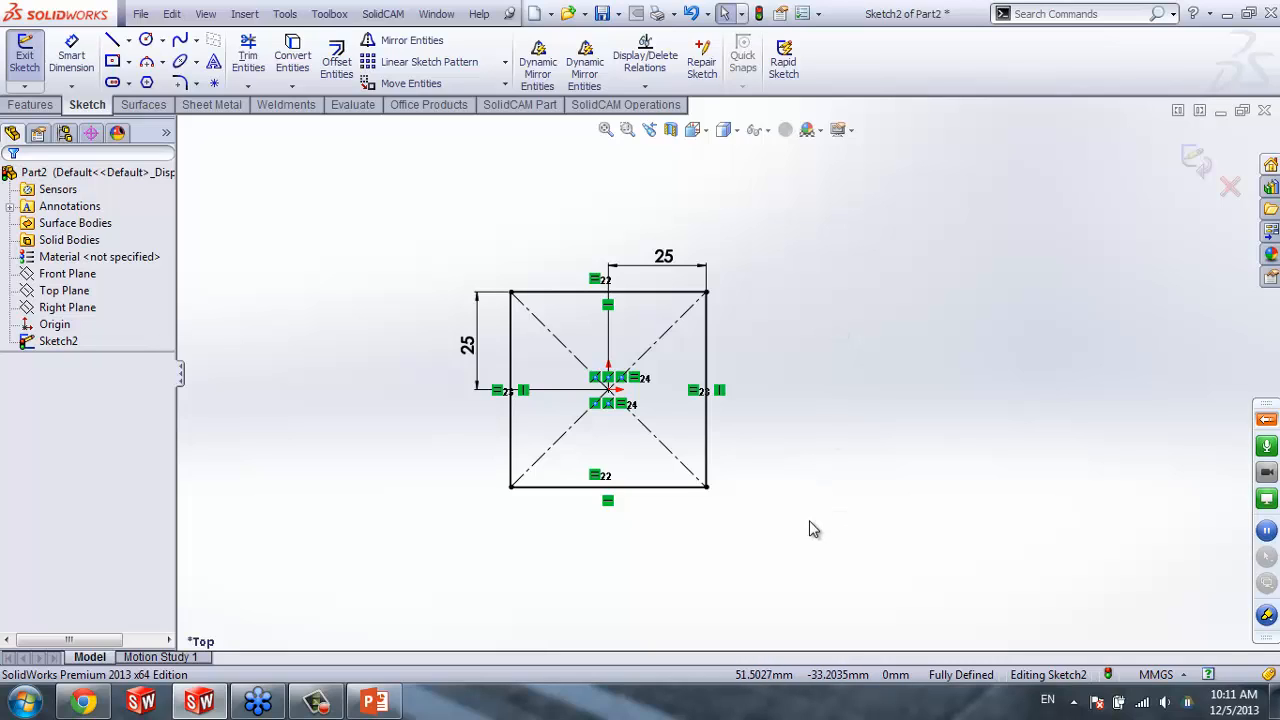
Delete the whole dimensioned square and sketch a new center rectangle from the origin, about 82 mm wide and 74 mm high
{"action": "mouse_move", "coordinate": [810, 521]}
{"action": "left_mouse_down"}
{"action": "mouse_move", "coordinate": [723, 491]}
{"action": "mouse_move", "coordinate": [623, 430]}
{"action": "mouse_move", "coordinate": [426, 248]}
{"action": "left_mouse_up"}
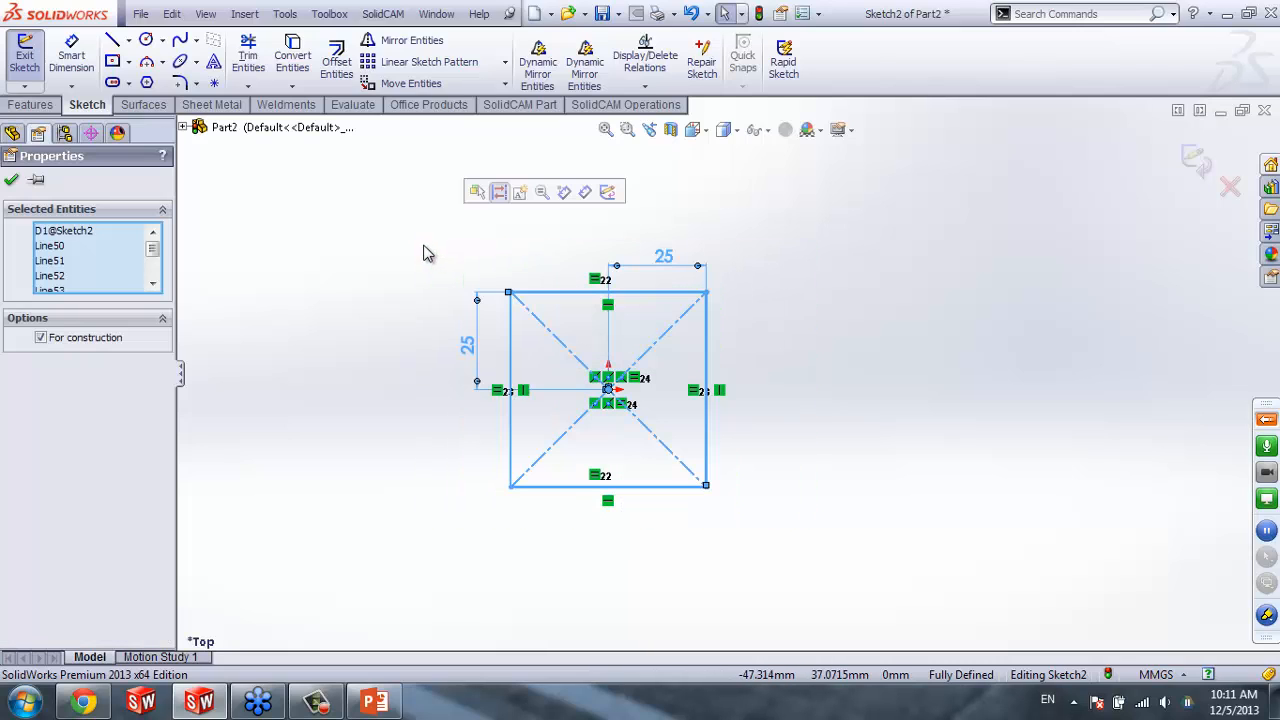
{"action": "key", "text": "Delete"}
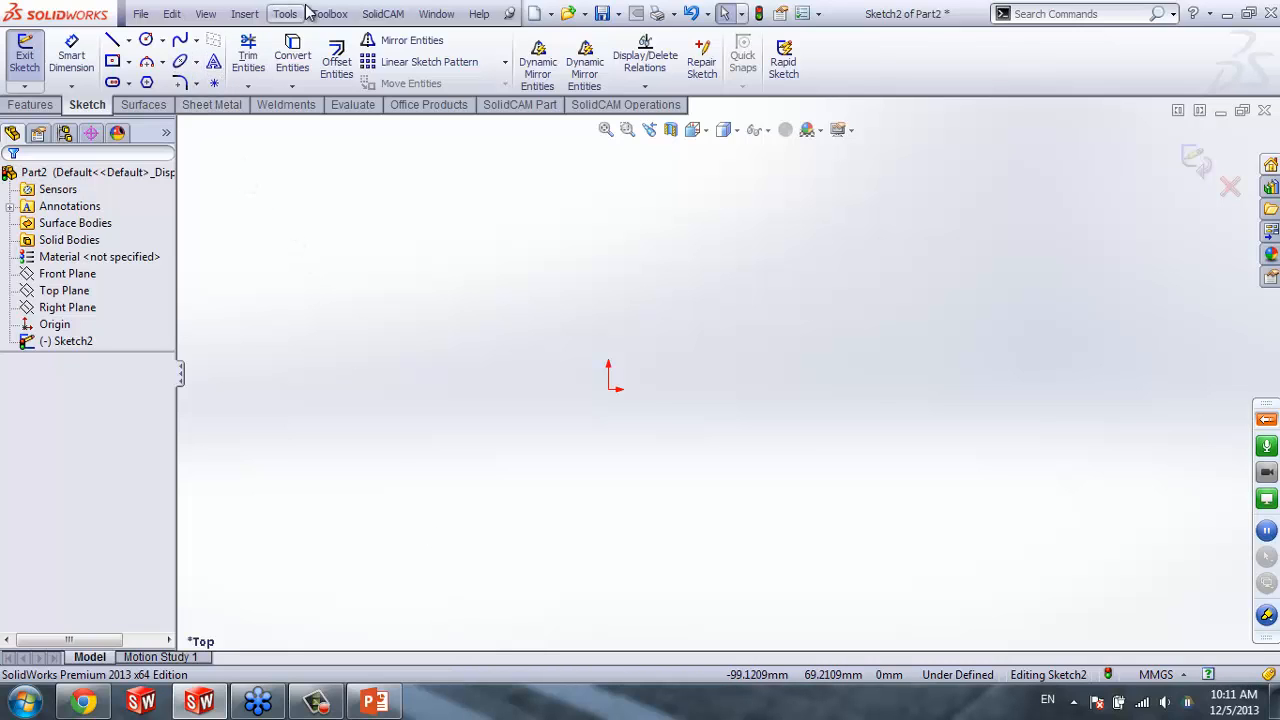
{"action": "left_click", "coordinate": [112, 61]}
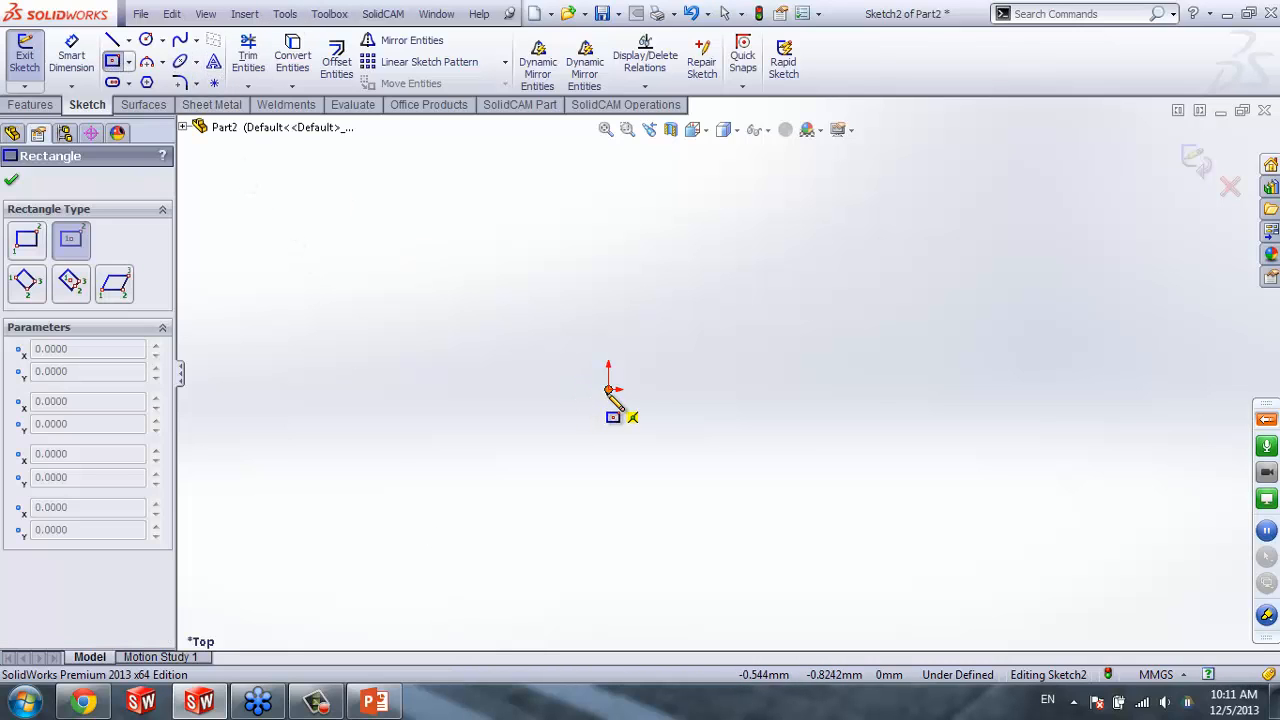
{"action": "left_click", "coordinate": [608, 390]}
{"action": "left_click", "coordinate": [769, 532]}
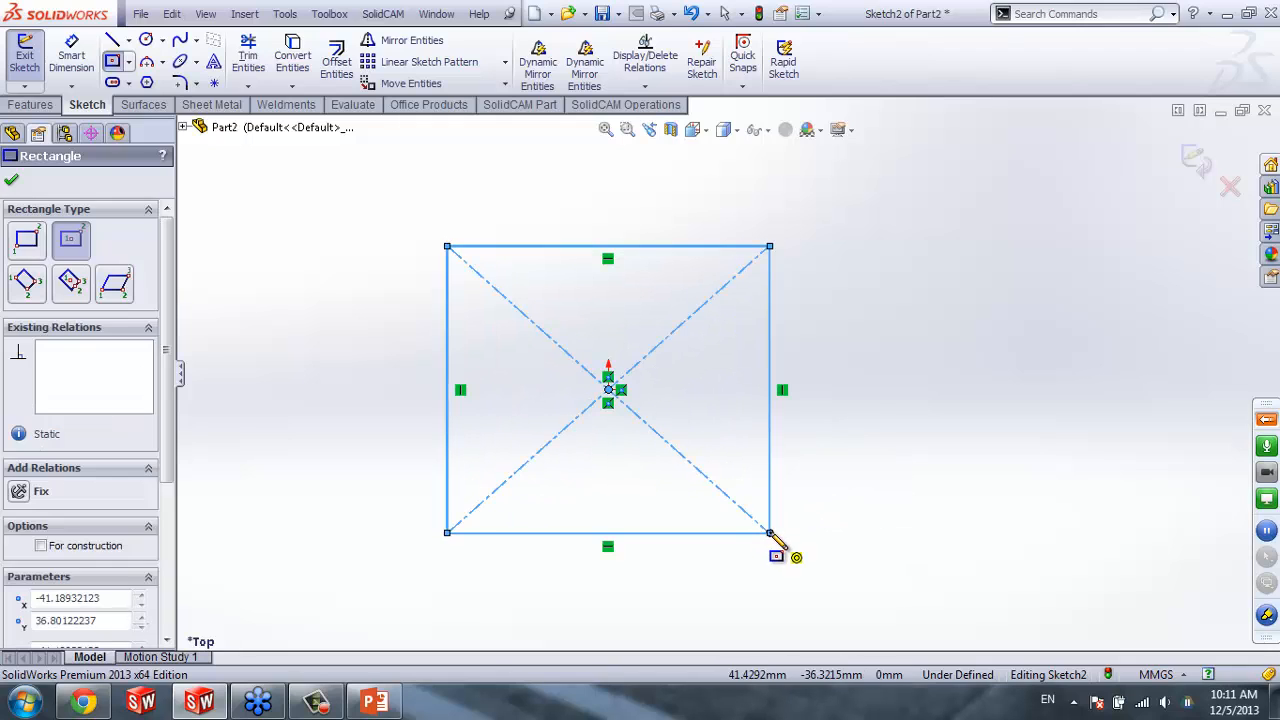
{"action": "key", "text": "Escape"}
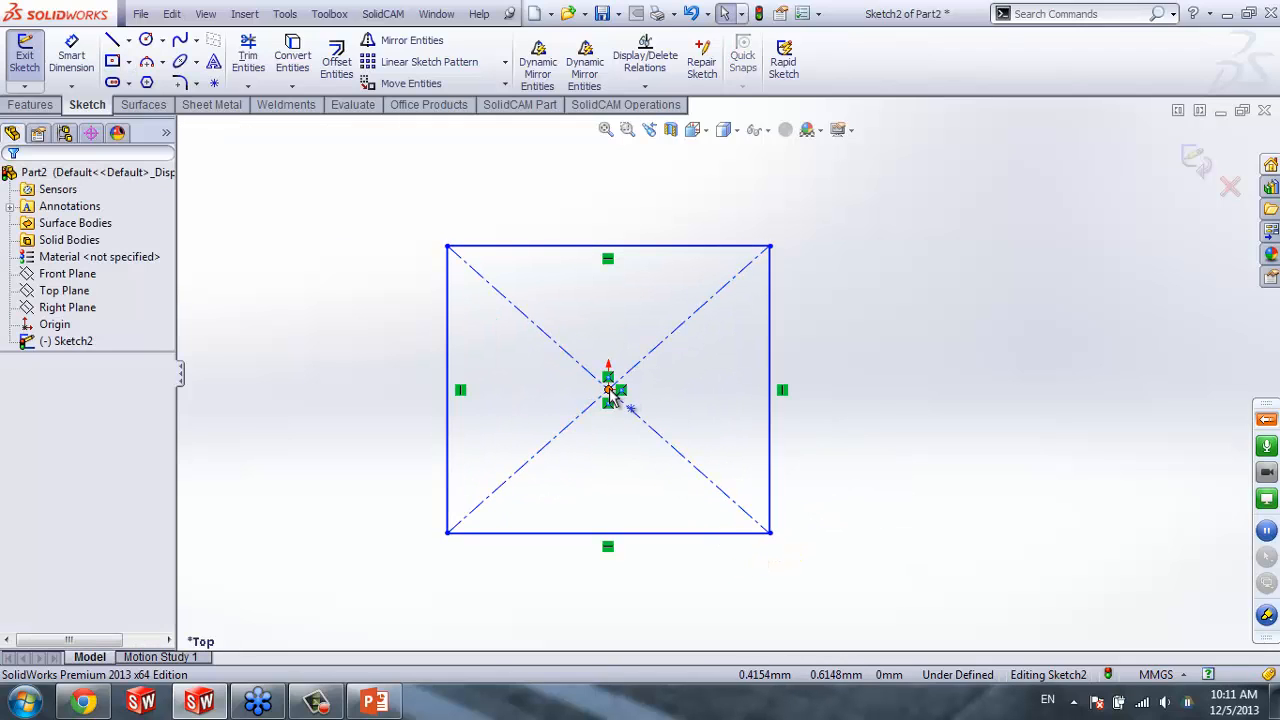
{"action": "left_click", "coordinate": [609, 390]}
{"action": "left_click", "coordinate": [409, 266]}
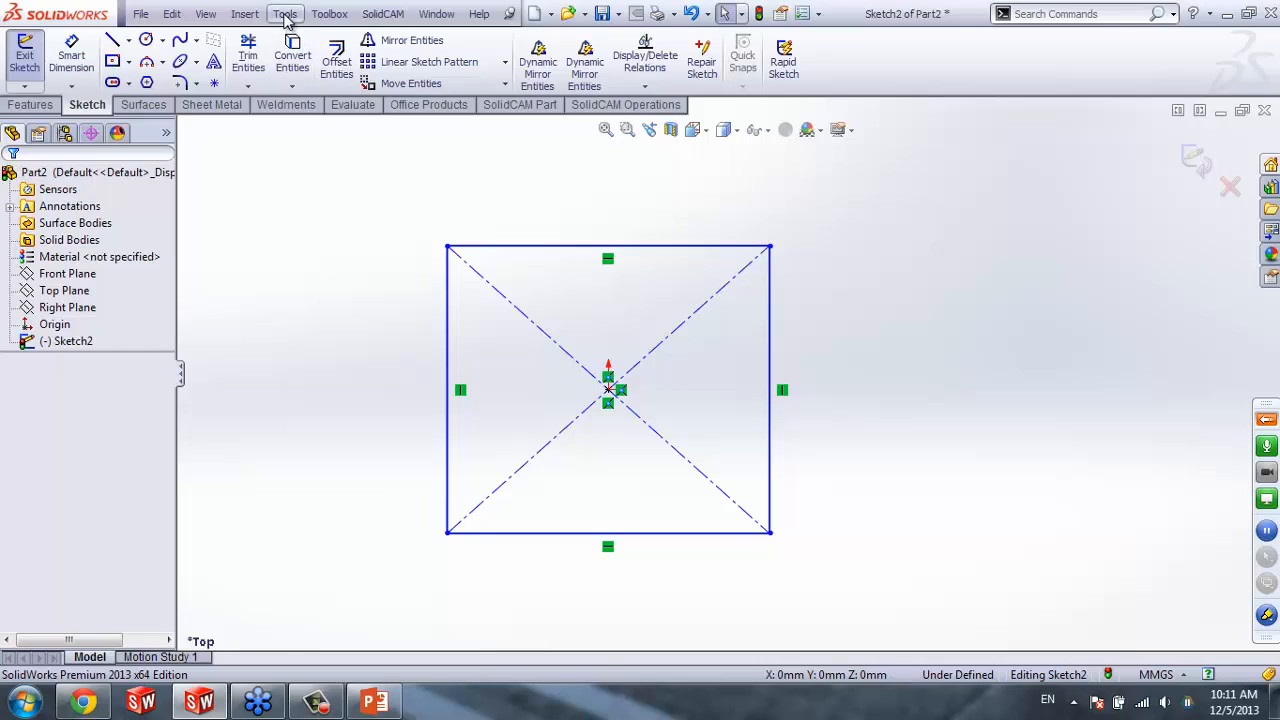
Turn off Automatic Solve in the sketch settings
{"action": "left_click", "coordinate": [285, 14]}
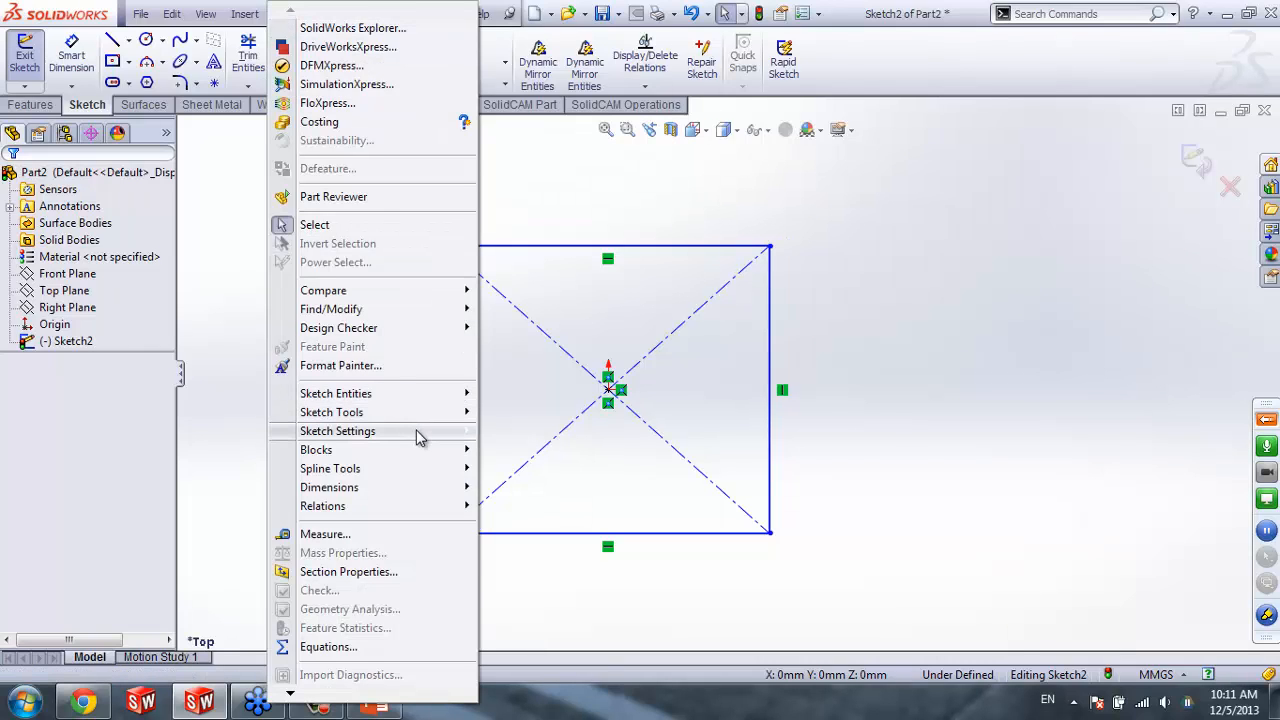
{"action": "mouse_move", "coordinate": [419, 439]}
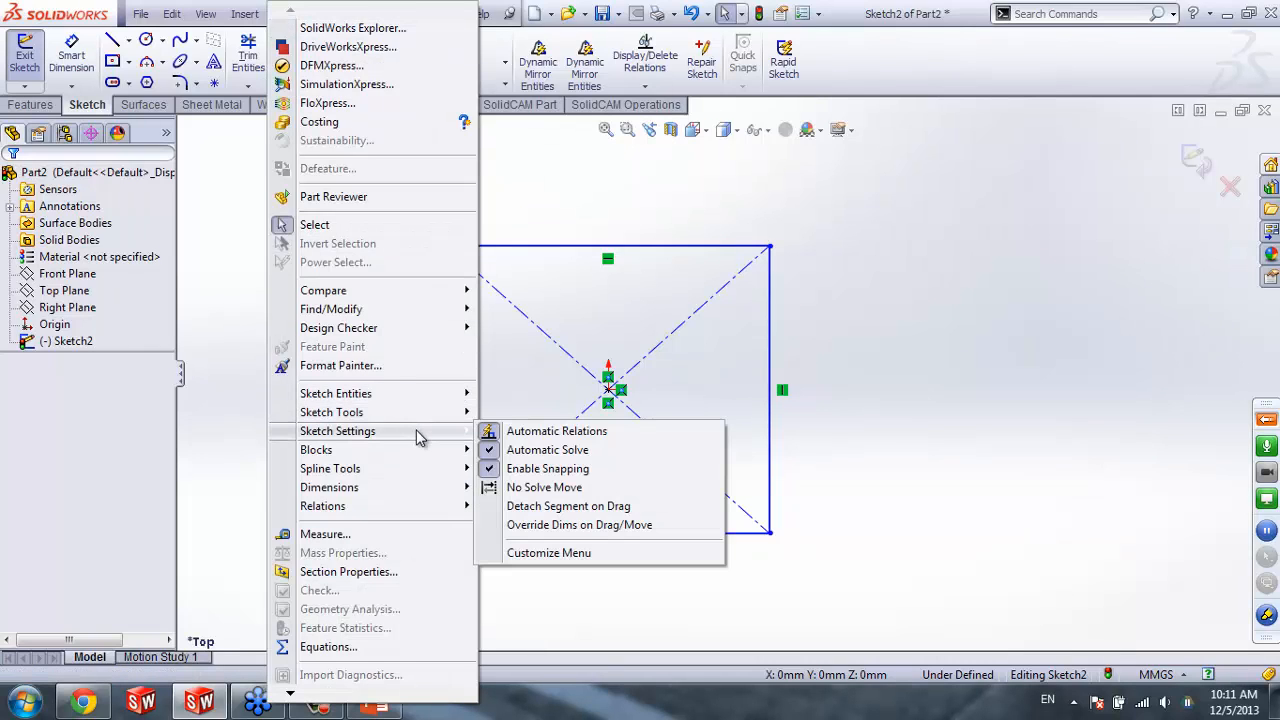
{"action": "left_click", "coordinate": [547, 450]}
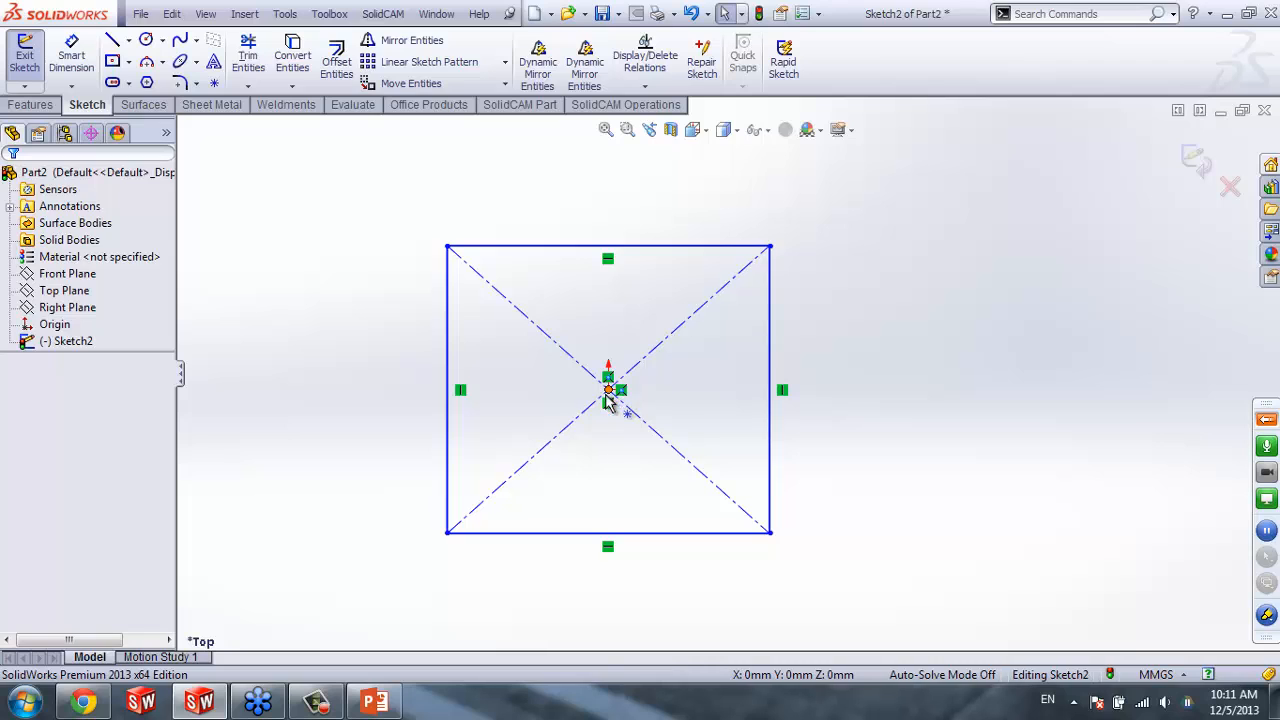
Try to resize the rectangle by moving its upper-right corner with Automatic Solve off
{"action": "left_click_drag", "start_coordinate": [608, 398], "coordinate": [612, 402]}
{"action": "left_click", "coordinate": [768, 369]}
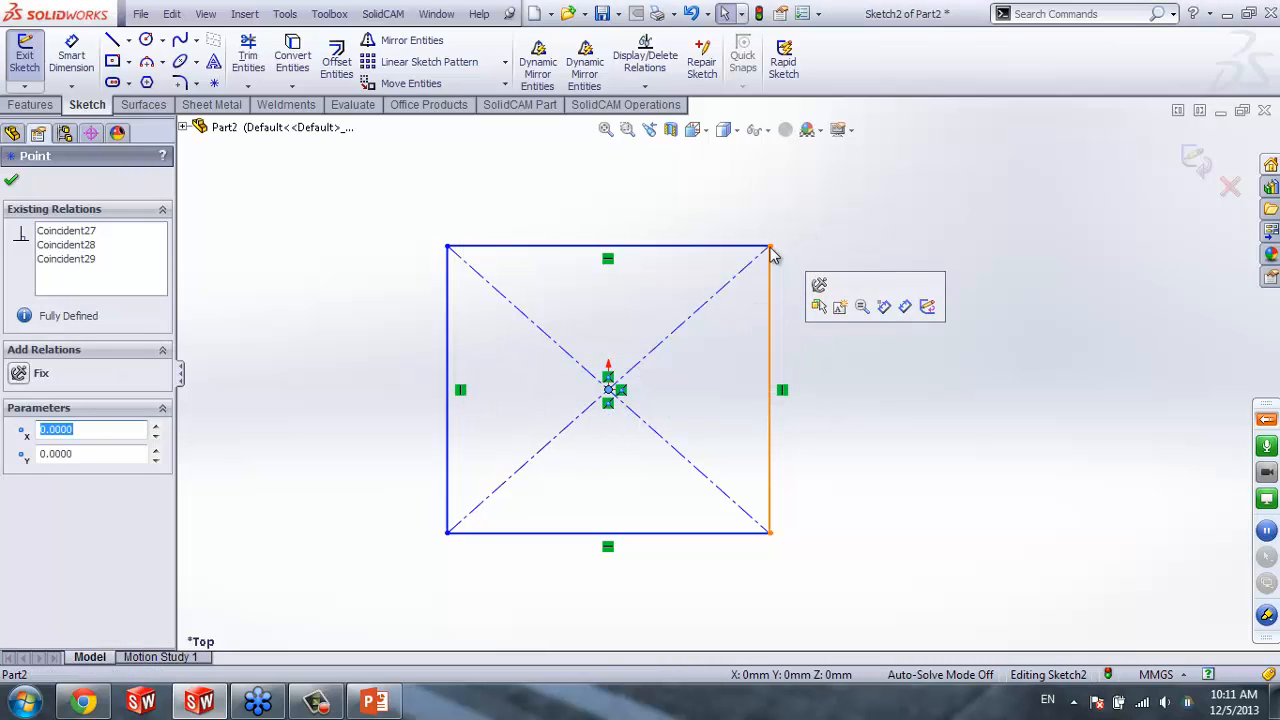
{"action": "left_click", "coordinate": [808, 246]}
{"action": "left_click_drag", "start_coordinate": [771, 246], "coordinate": [823, 329]}
{"action": "mouse_move", "coordinate": [700, 258]}
{"action": "left_mouse_down"}
{"action": "mouse_move", "coordinate": [682, 260]}
{"action": "mouse_move", "coordinate": [676, 338]}
{"action": "left_mouse_up"}
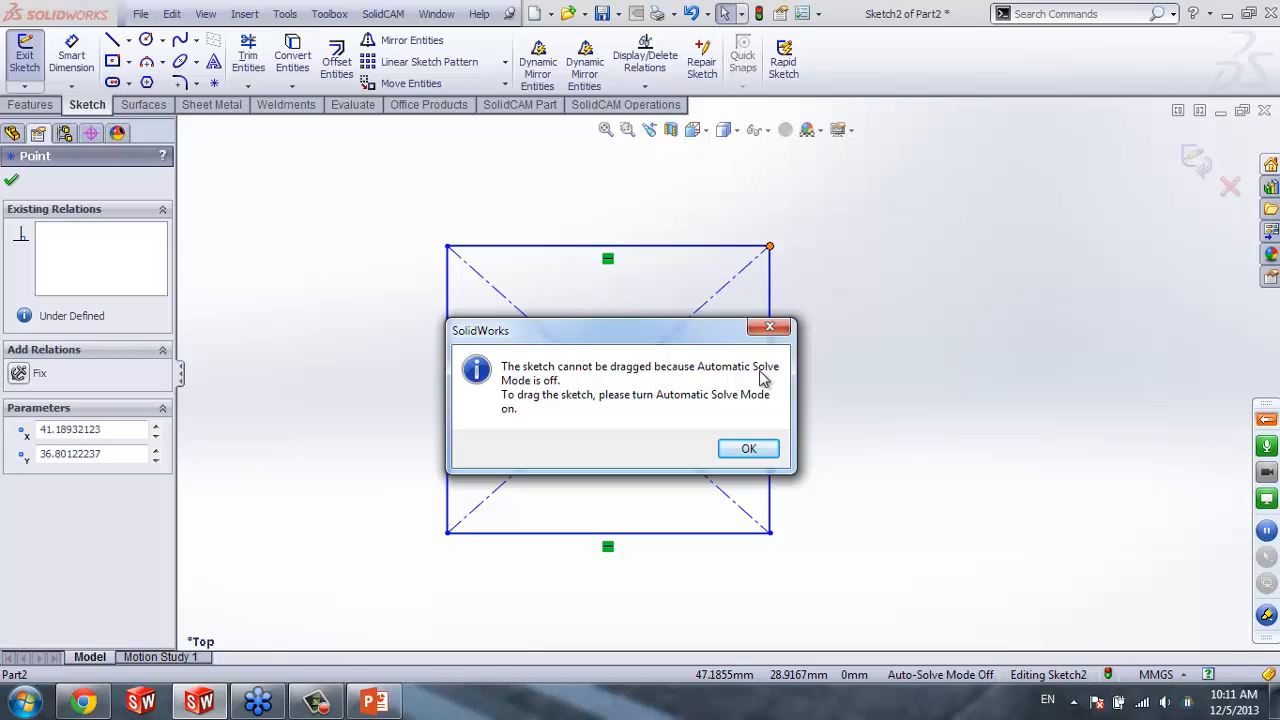
{"action": "left_click", "coordinate": [765, 453]}
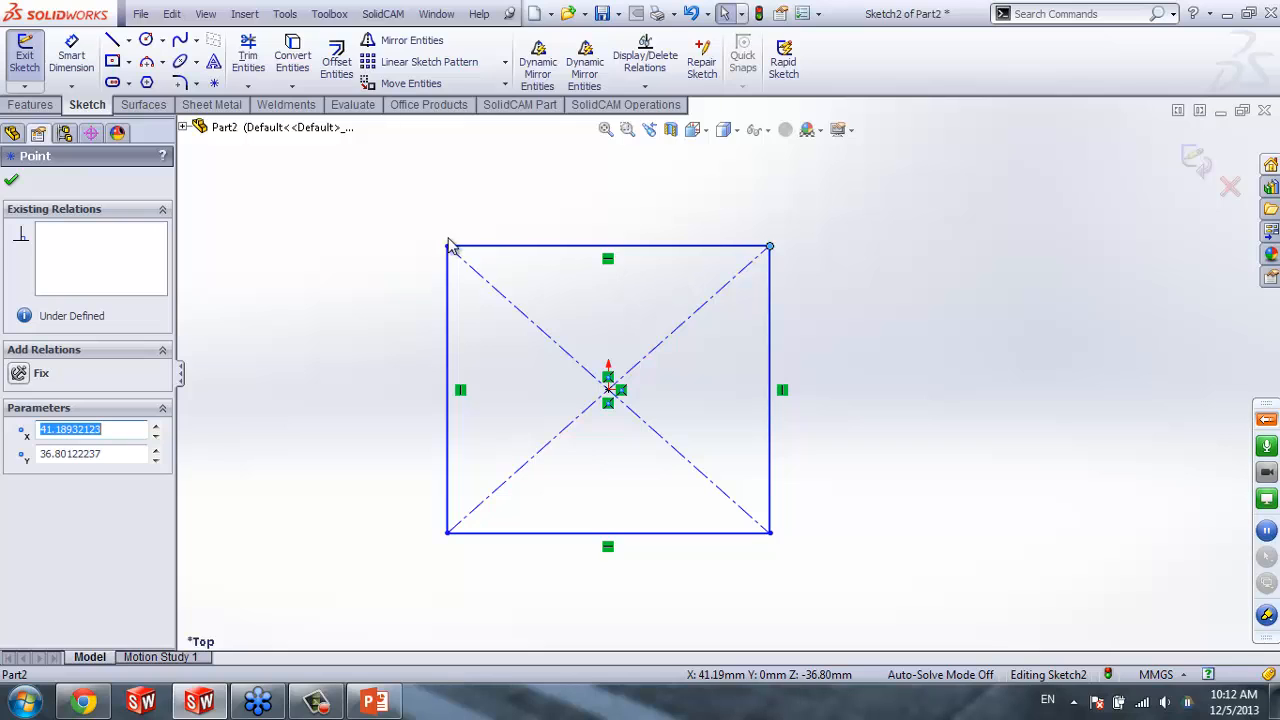
Turn Automatic Solve back on and resize the rectangle from its upper-right corner to about 81 by 71 mm
{"action": "left_click", "coordinate": [285, 14]}
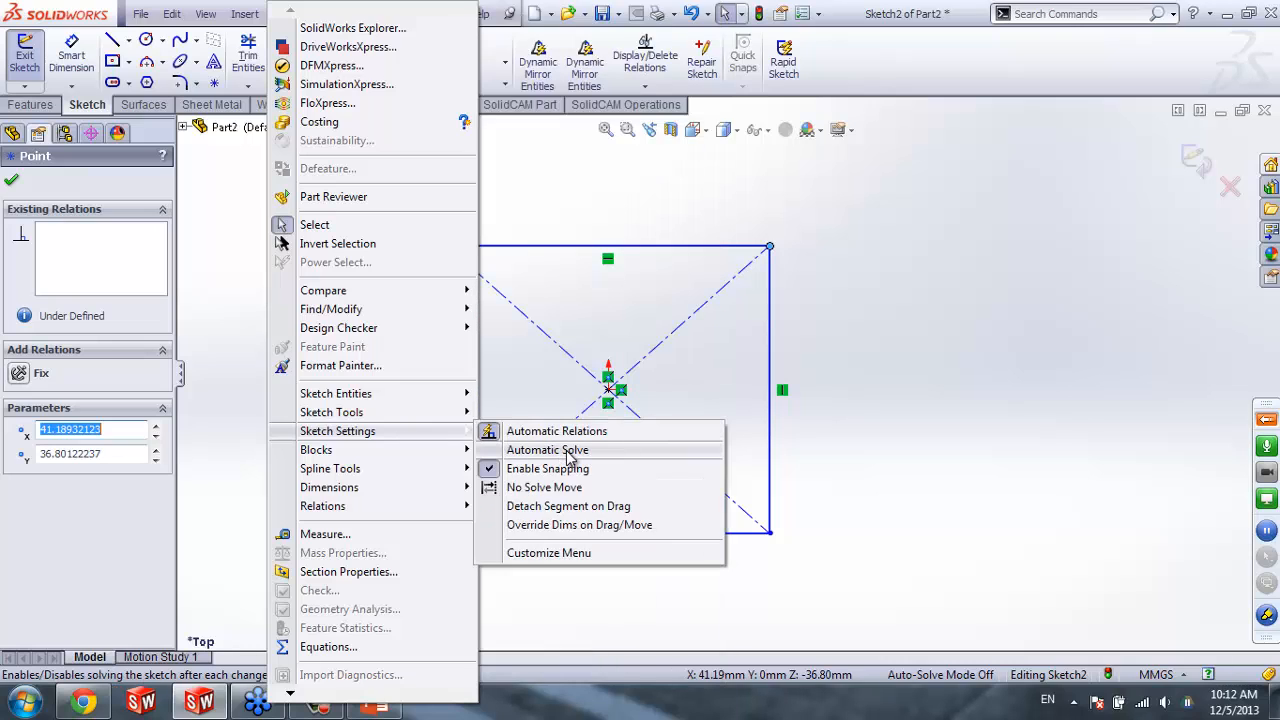
{"action": "left_click", "coordinate": [568, 452]}
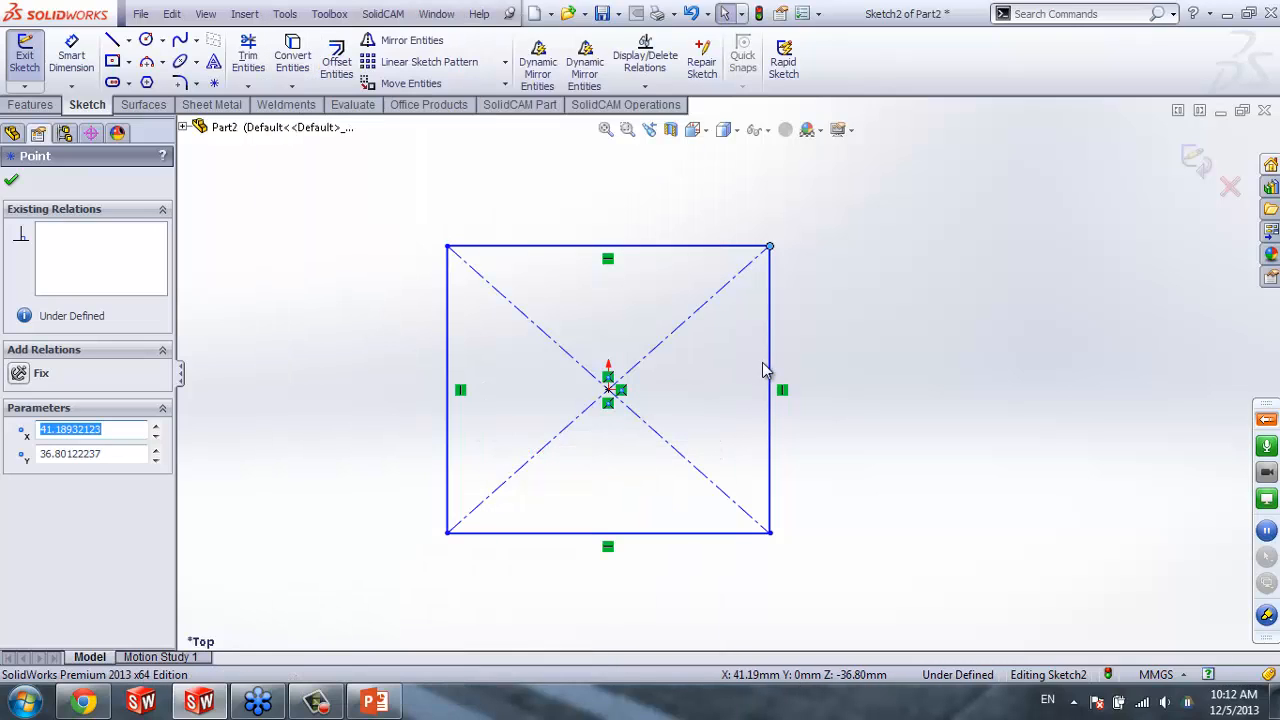
{"action": "left_click", "coordinate": [818, 326]}
{"action": "mouse_move", "coordinate": [770, 248]}
{"action": "left_mouse_down"}
{"action": "mouse_move", "coordinate": [714, 306]}
{"action": "mouse_move", "coordinate": [643, 345]}
{"action": "mouse_move", "coordinate": [628, 275]}
{"action": "mouse_move", "coordinate": [672, 232]}
{"action": "mouse_move", "coordinate": [764, 208]}
{"action": "mouse_move", "coordinate": [812, 230]}
{"action": "mouse_move", "coordinate": [810, 262]}
{"action": "mouse_move", "coordinate": [766, 254]}
{"action": "left_mouse_up"}
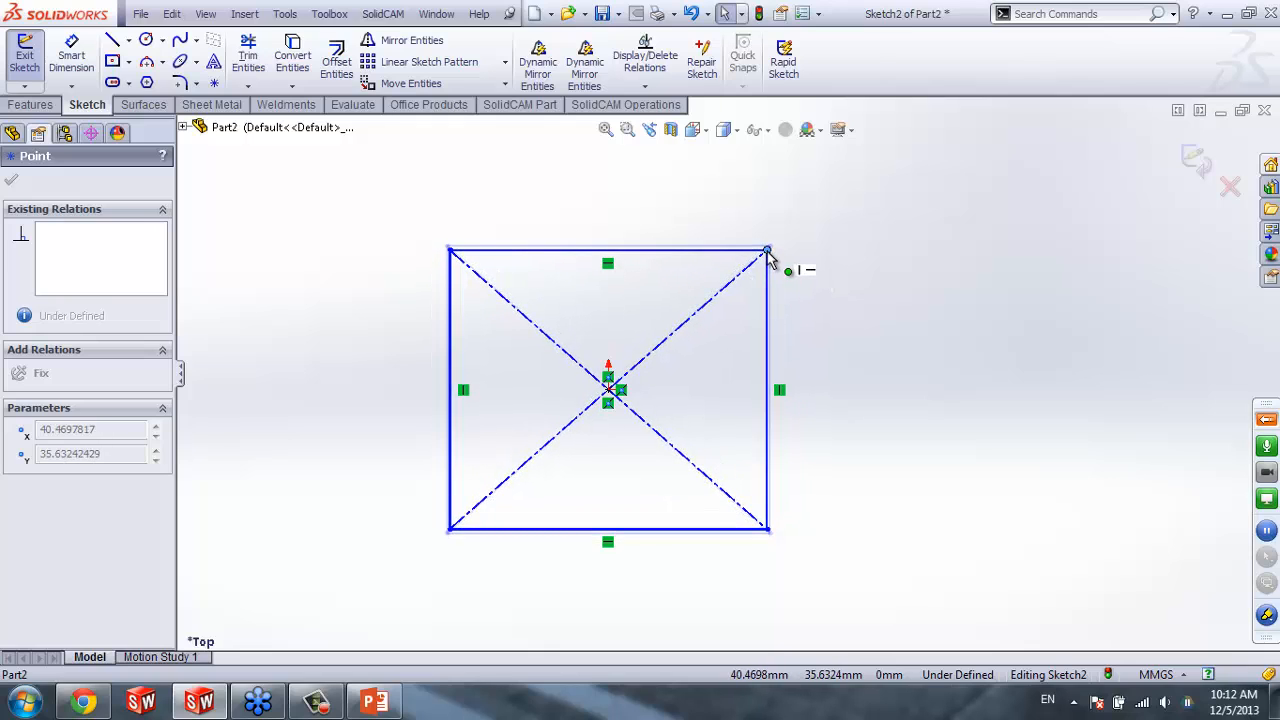
{"action": "left_click", "coordinate": [897, 297]}
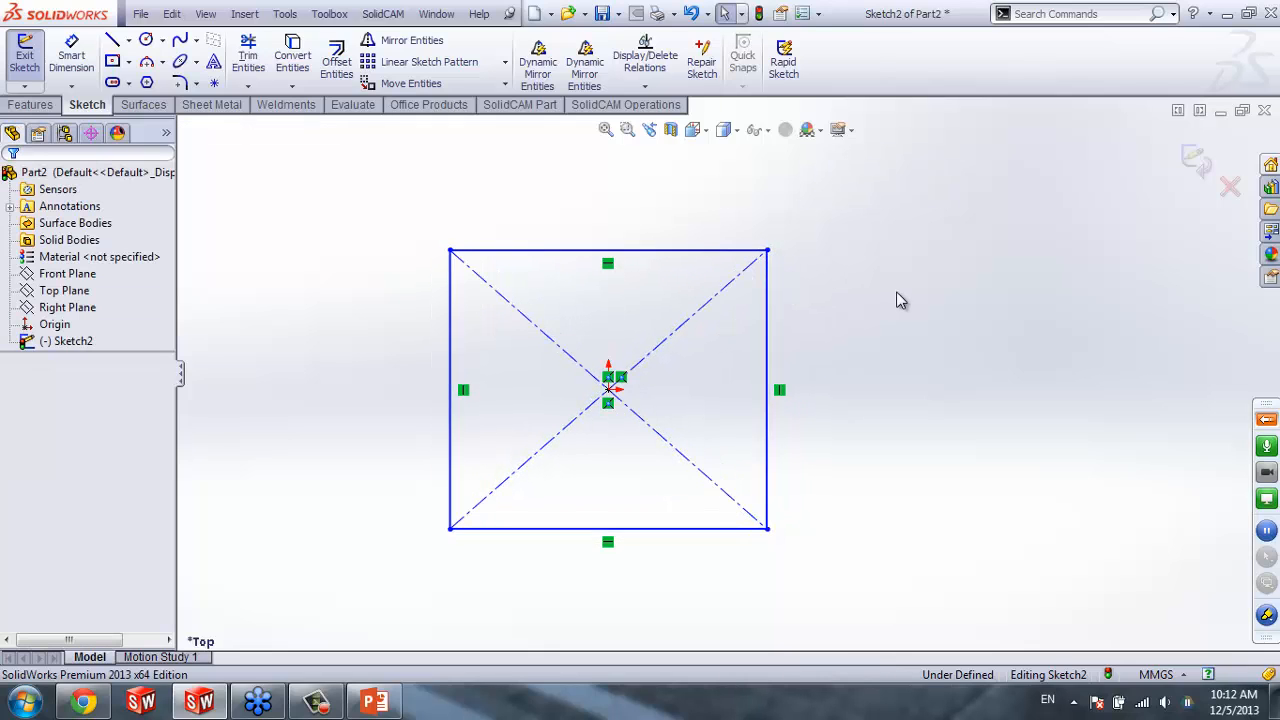
Dimension the rectangle's top edge to 50 mm, placed above it, and its right edge to 50 mm, placed beside it
{"action": "left_click", "coordinate": [62, 54]}
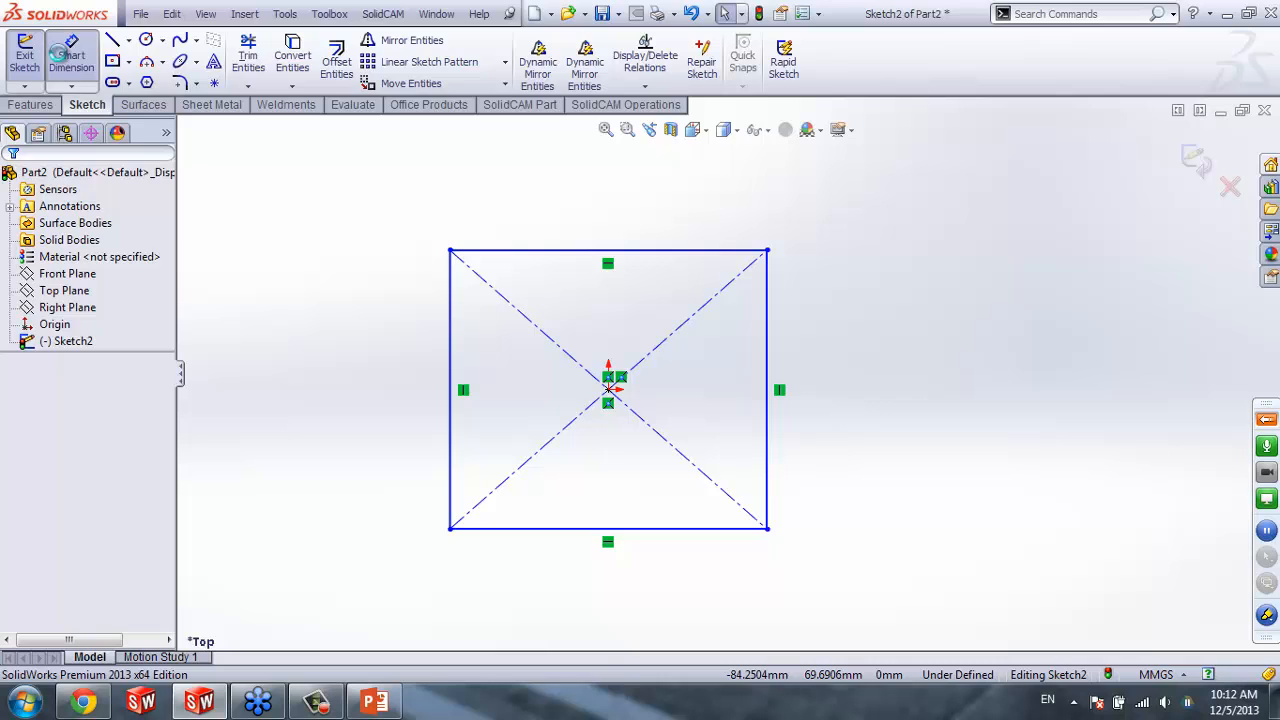
{"action": "left_click", "coordinate": [565, 250]}
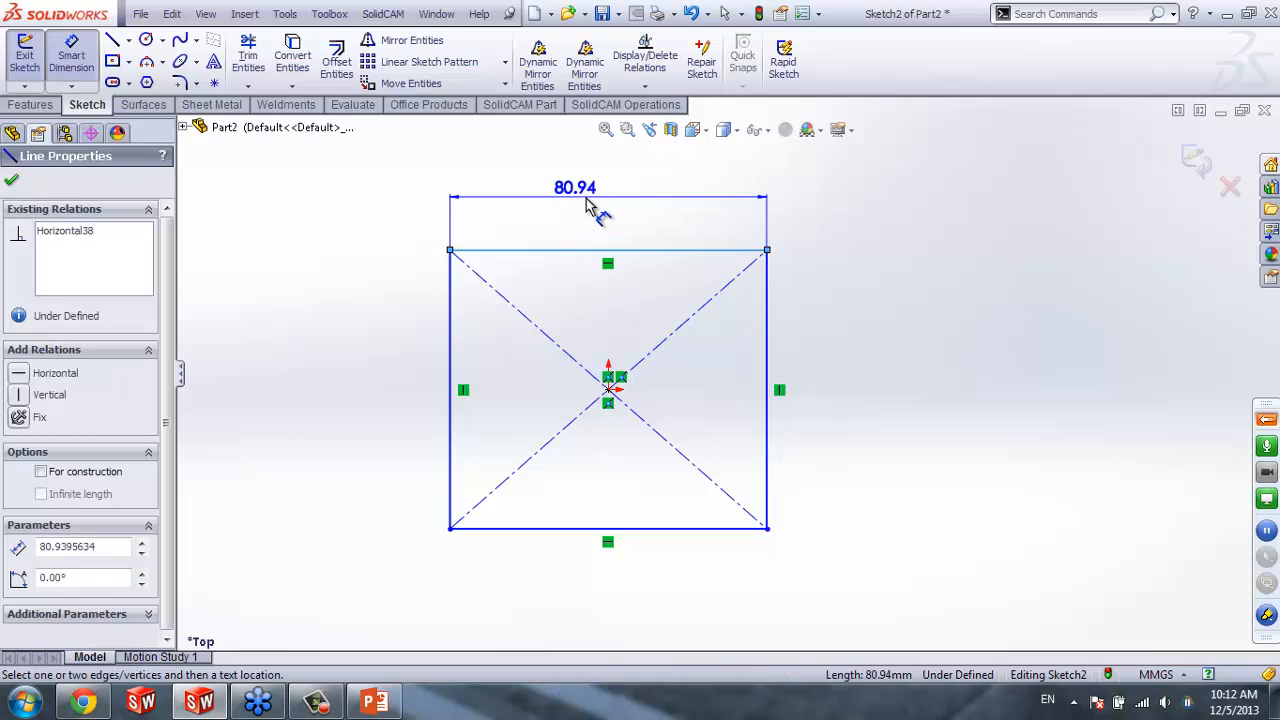
{"action": "left_click", "coordinate": [588, 205]}
{"action": "type", "text": "50"}
{"action": "key", "text": "Return"}
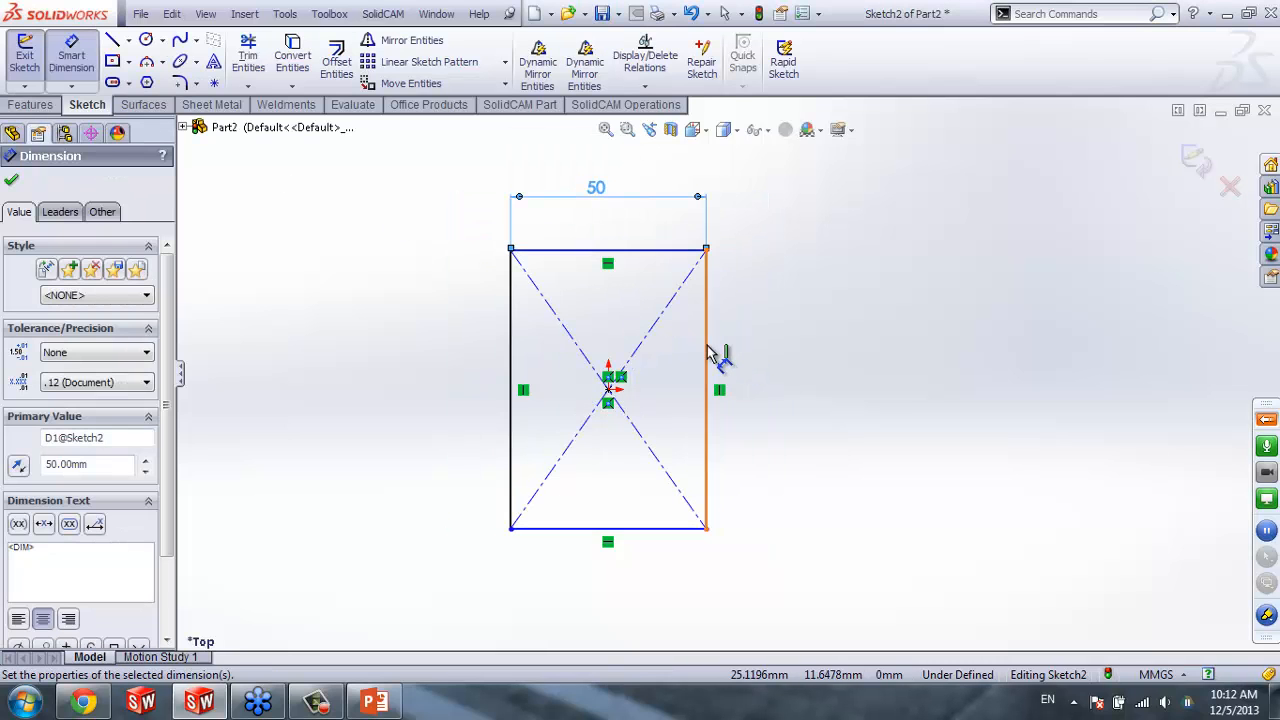
{"action": "left_click", "coordinate": [708, 352]}
{"action": "left_click", "coordinate": [809, 392]}
{"action": "type", "text": "50"}
{"action": "key", "text": "Return"}
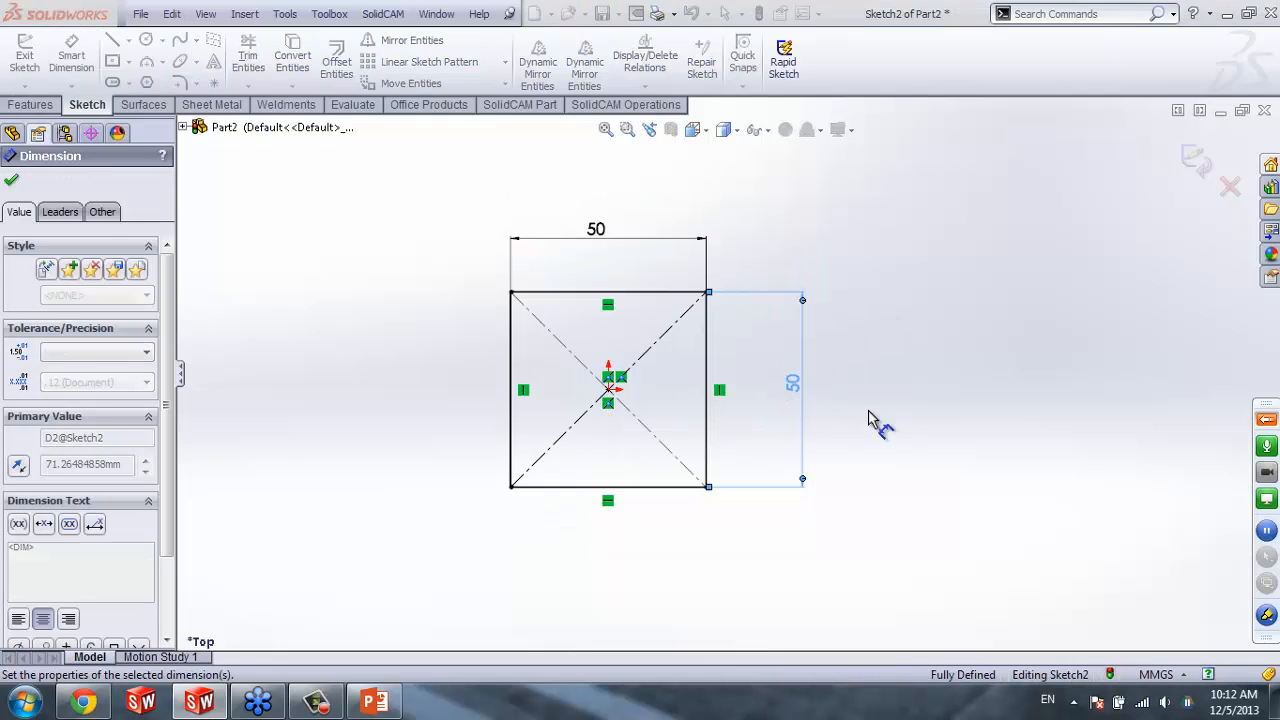
{"action": "left_click", "coordinate": [929, 406]}
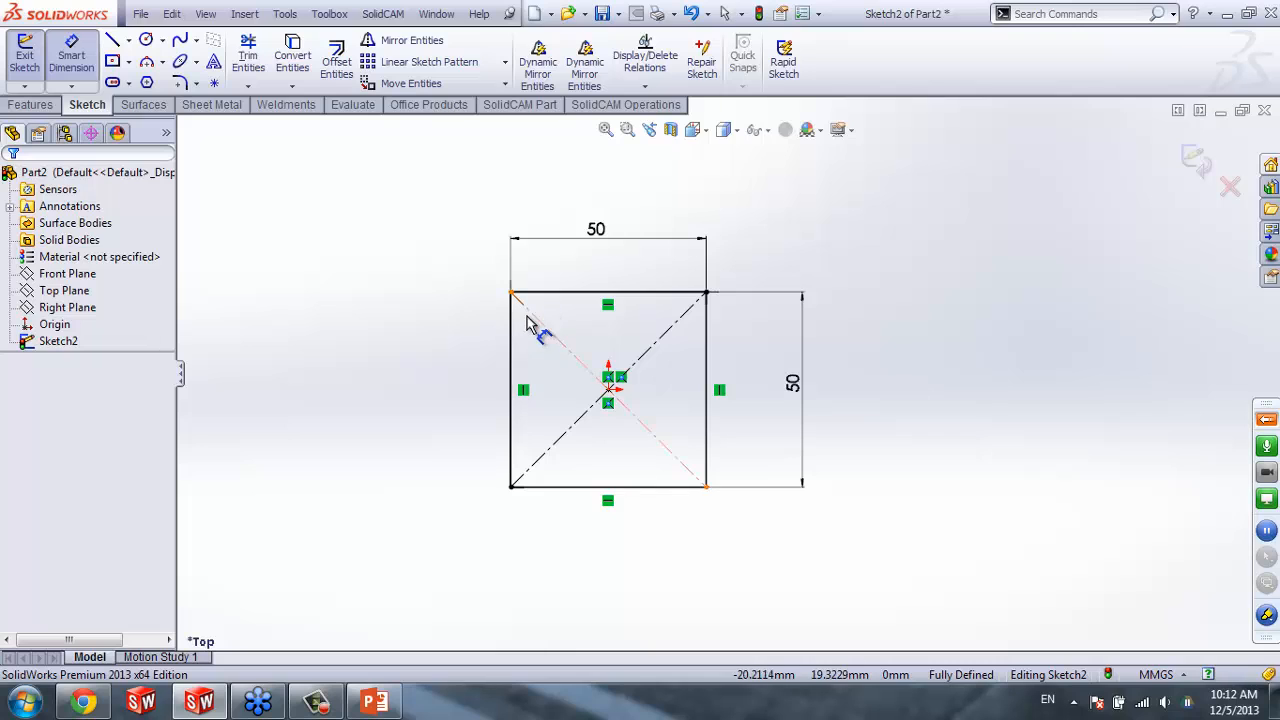
Add a redundant dimension to the rectangle's left edge and leave it driving
{"action": "left_click", "coordinate": [511, 335]}
{"action": "left_click", "coordinate": [418, 388]}
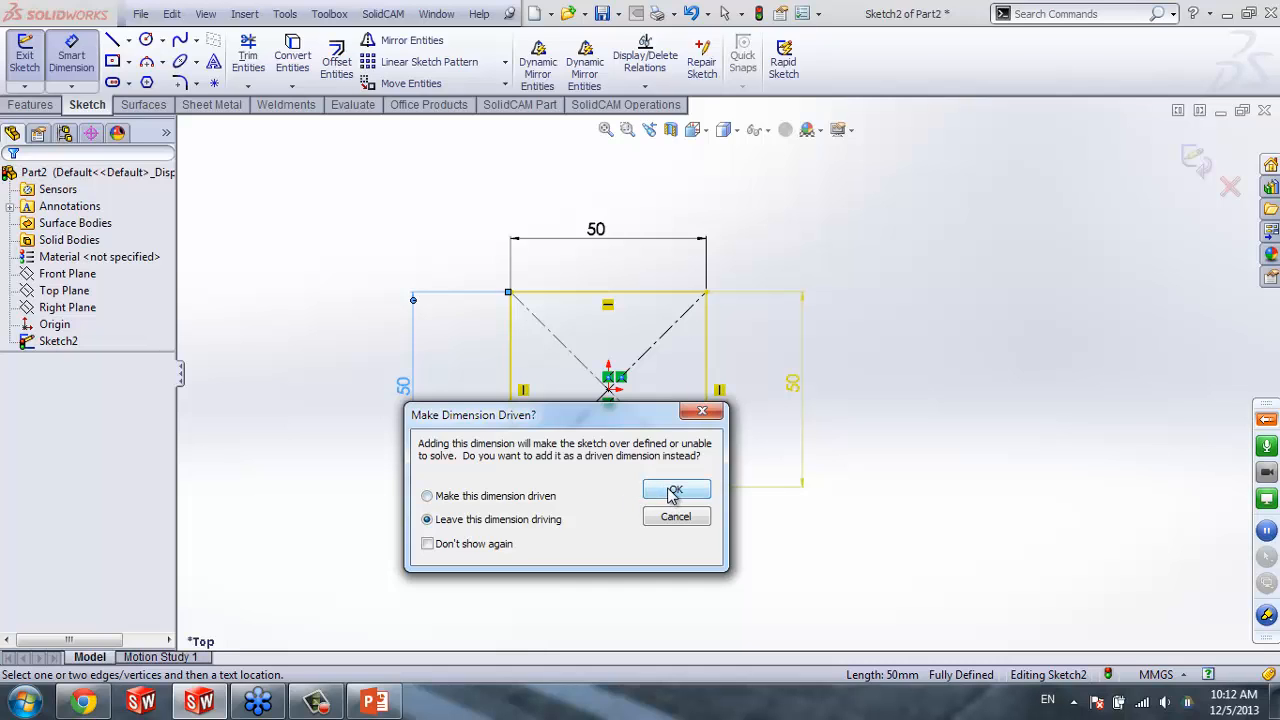
{"action": "left_click", "coordinate": [674, 491]}
{"action": "left_click", "coordinate": [605, 566]}
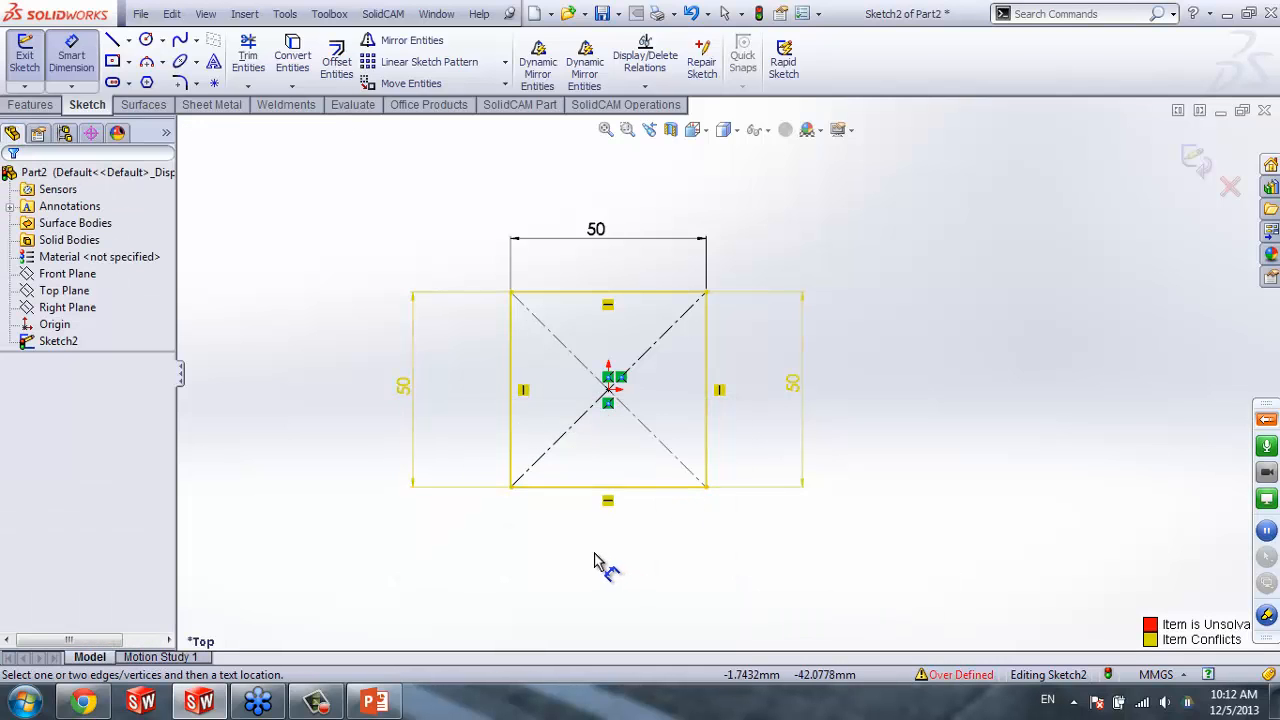
Exit the sketch and review the What's Wrong report for Sketch2
{"action": "left_click", "coordinate": [25, 55]}
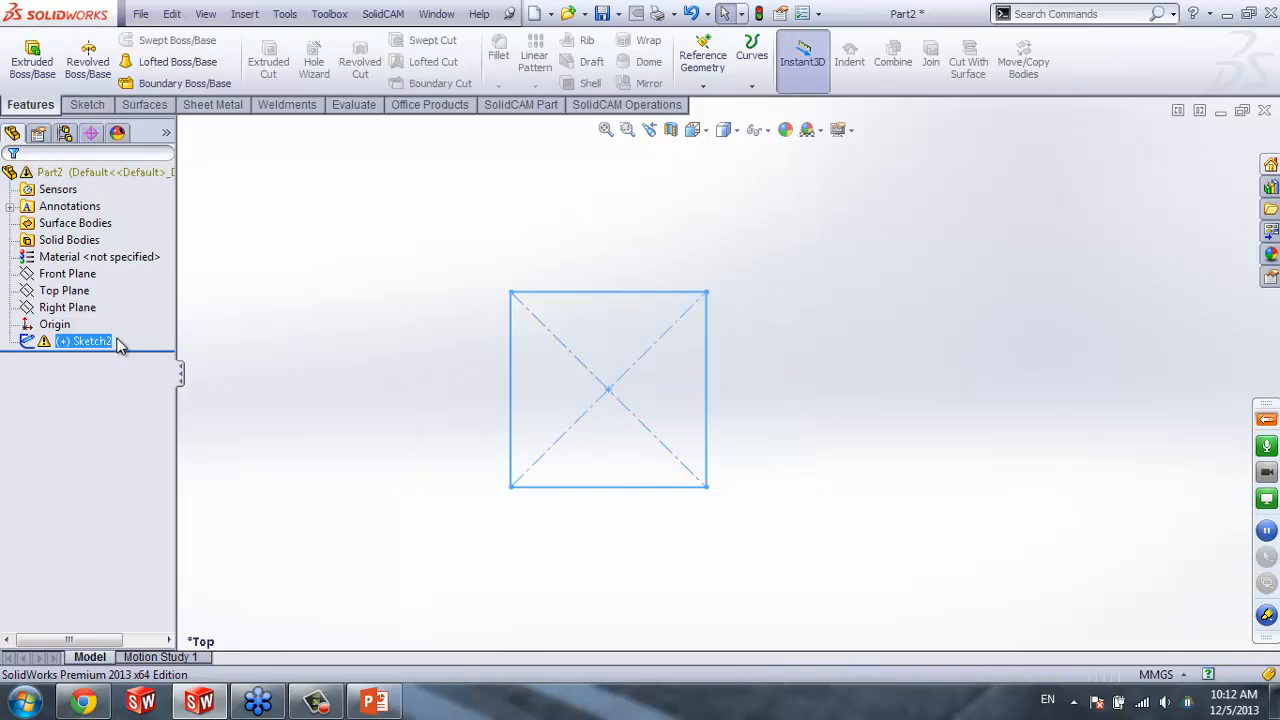
{"action": "left_click", "coordinate": [80, 341]}
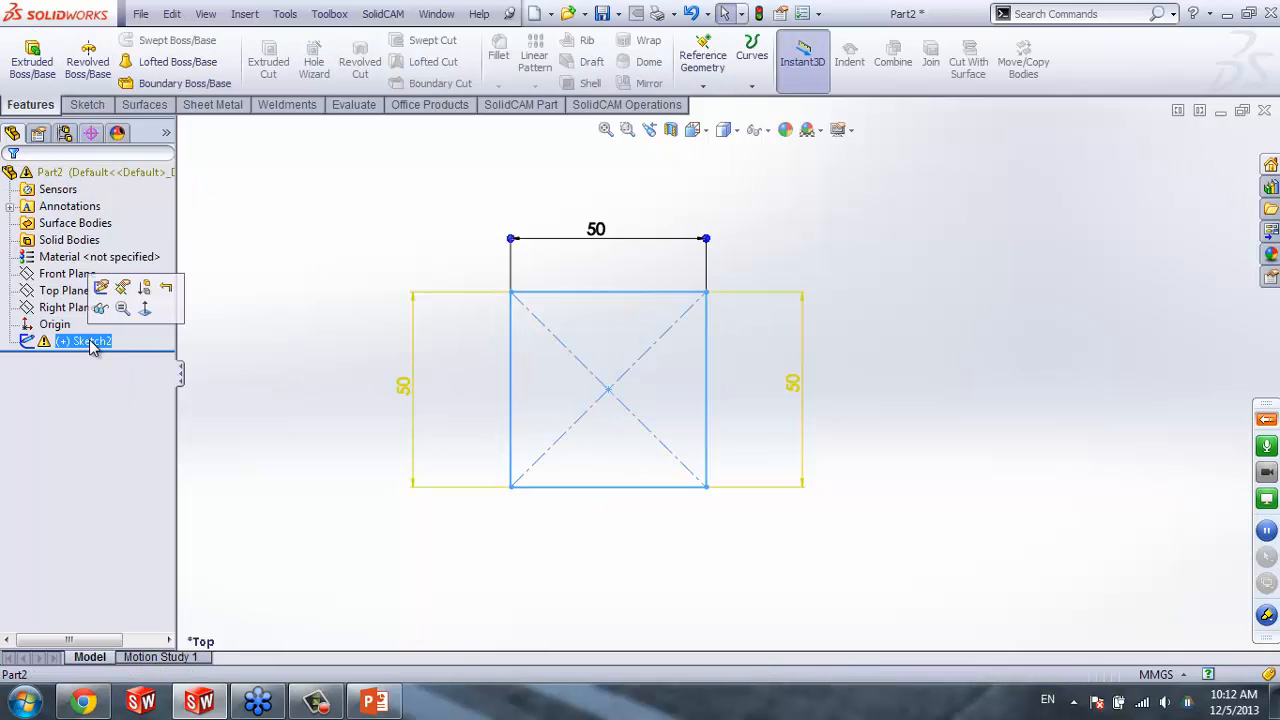
{"action": "left_click", "coordinate": [252, 366]}
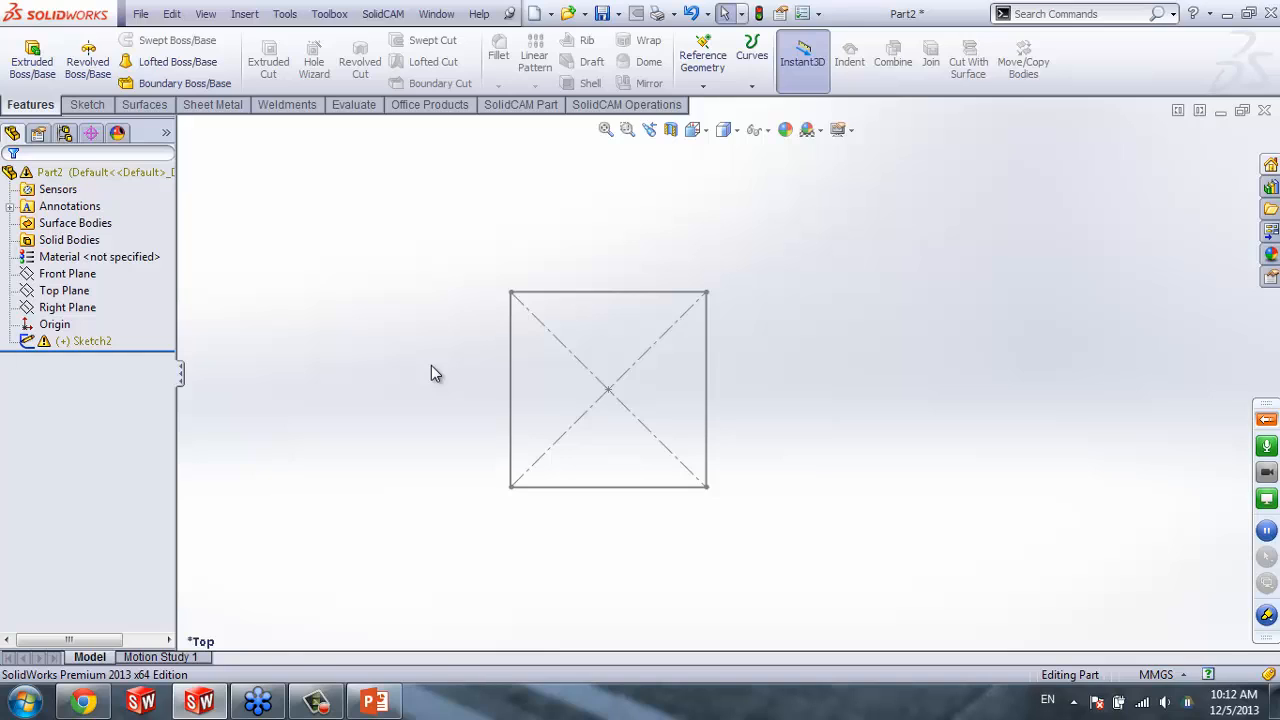
{"action": "right_click", "coordinate": [87, 342]}
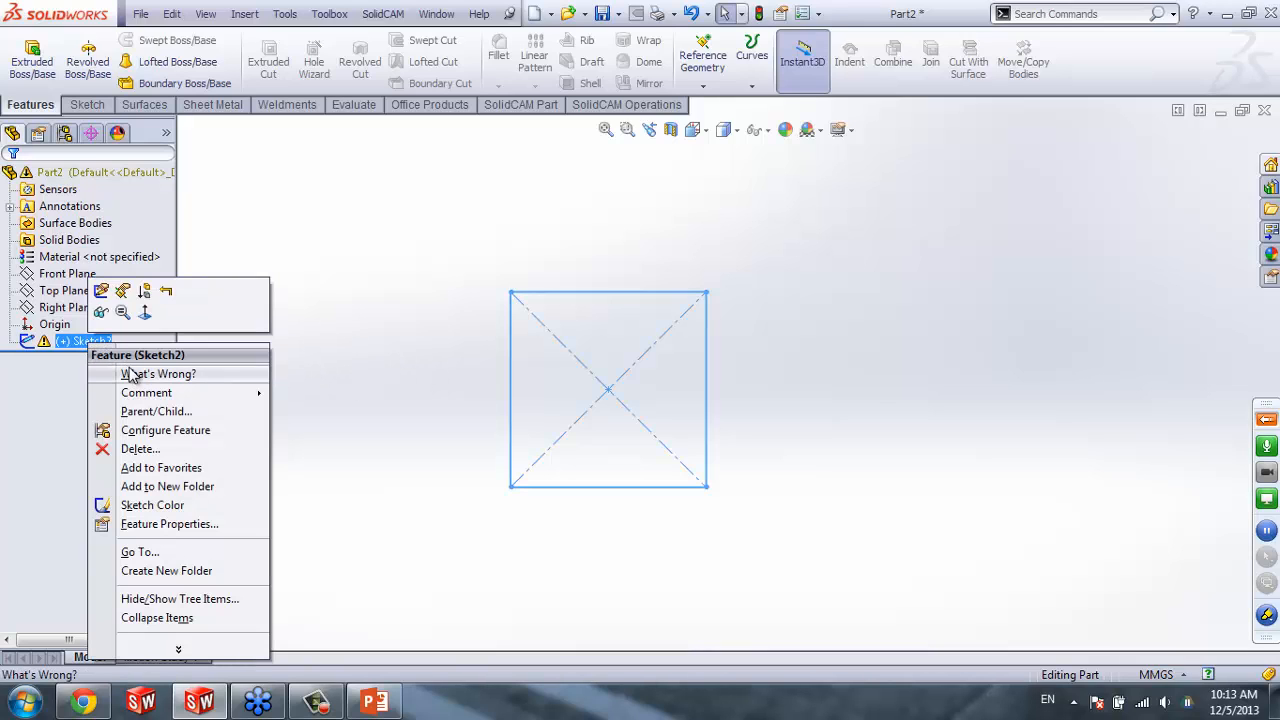
{"action": "left_click", "coordinate": [199, 373]}
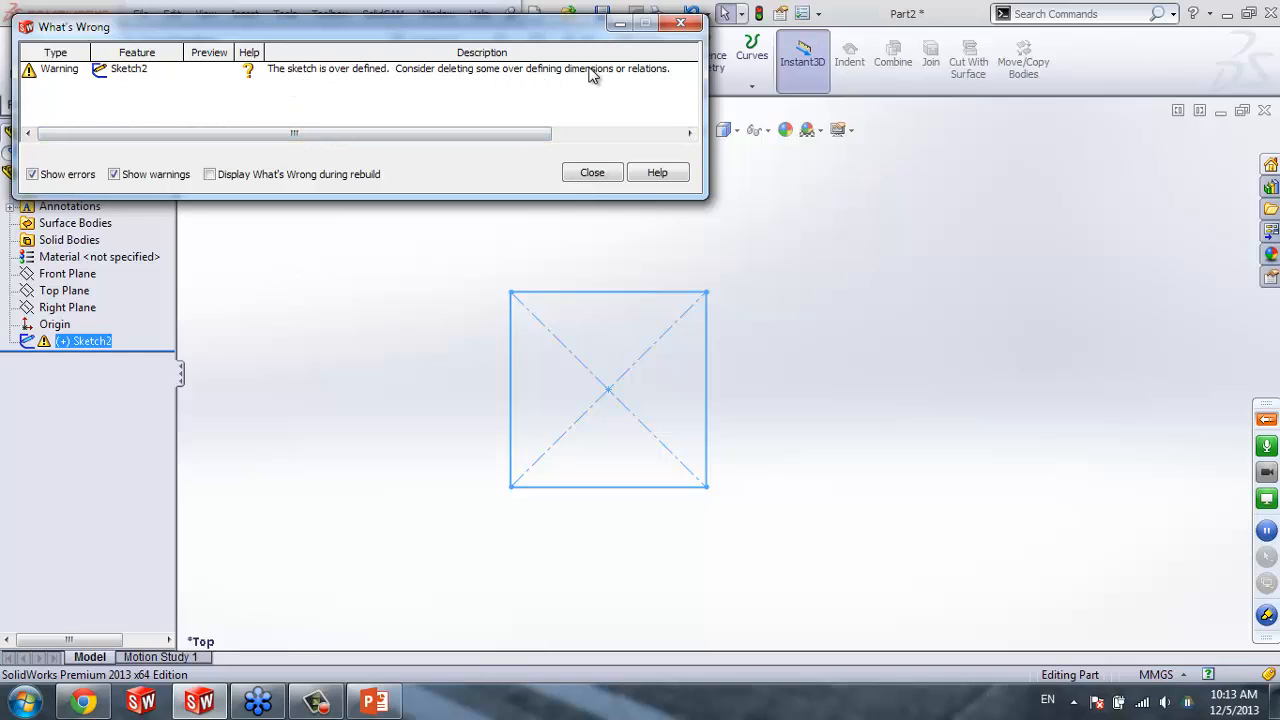
{"action": "left_click", "coordinate": [592, 173]}
Reopen Sketch2 for editing
{"action": "right_click", "coordinate": [110, 344]}
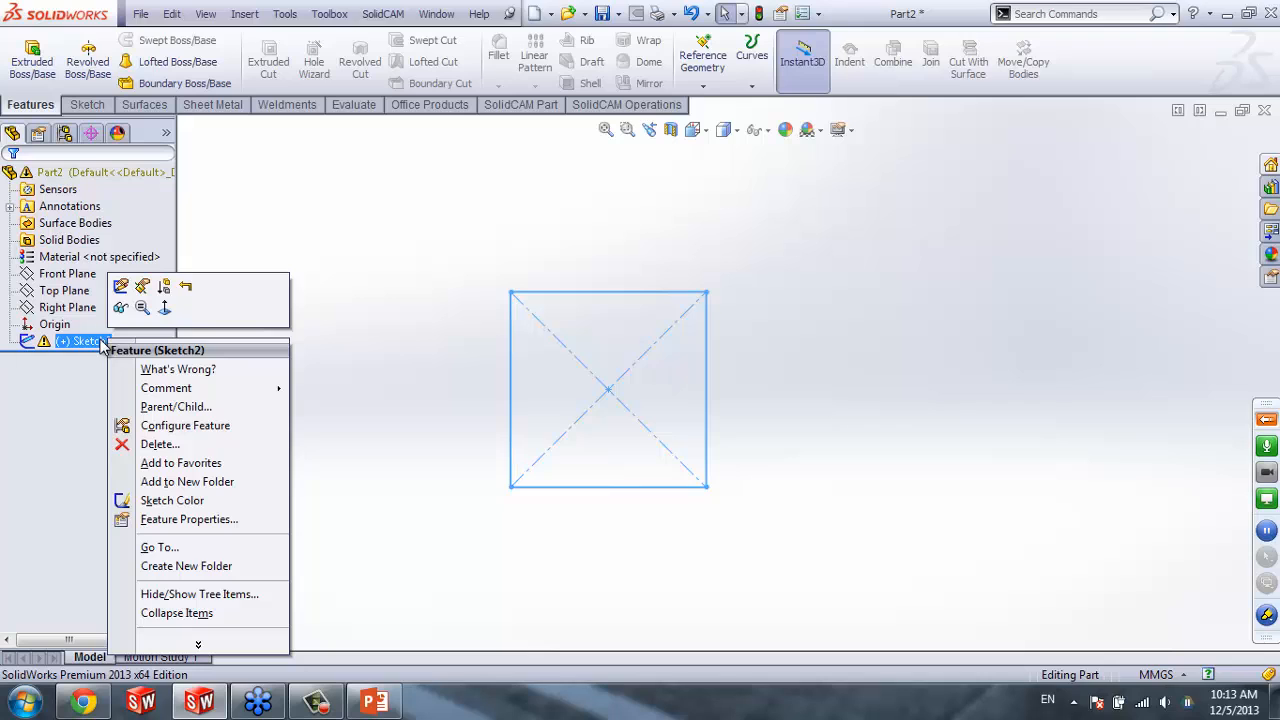
{"action": "left_click", "coordinate": [97, 346]}
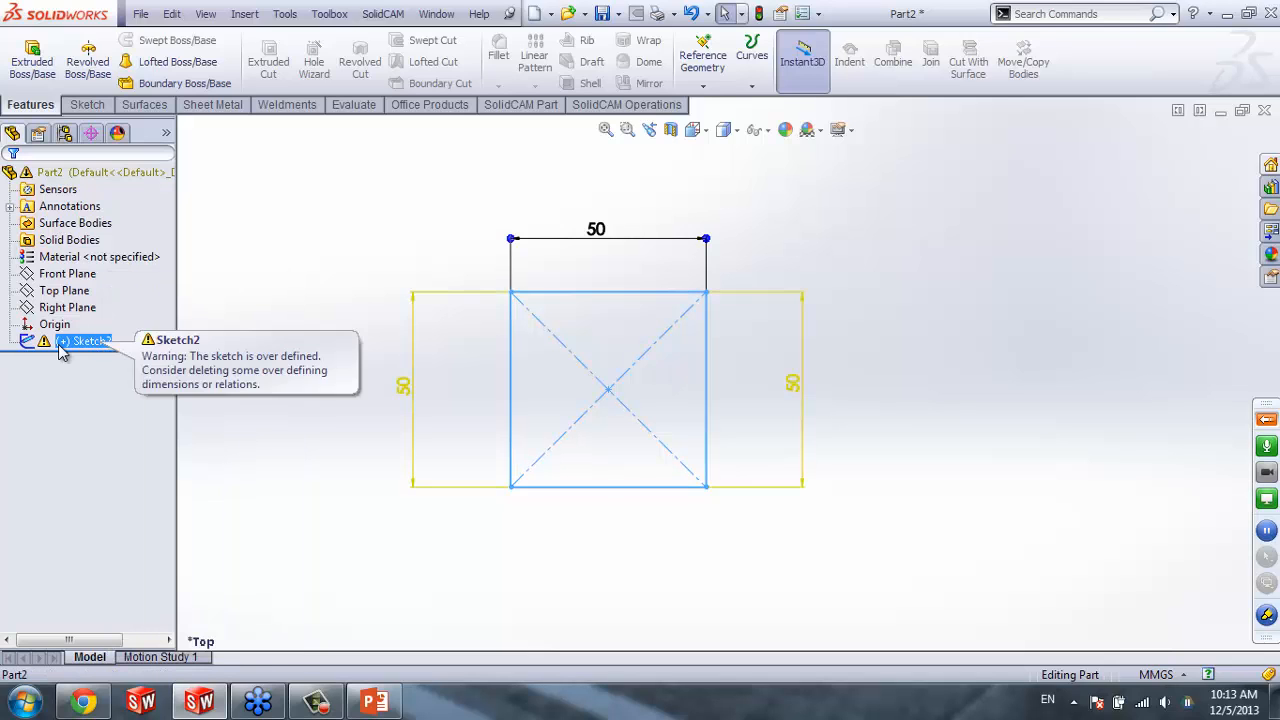
{"action": "right_click", "coordinate": [62, 346]}
{"action": "left_click", "coordinate": [70, 292]}
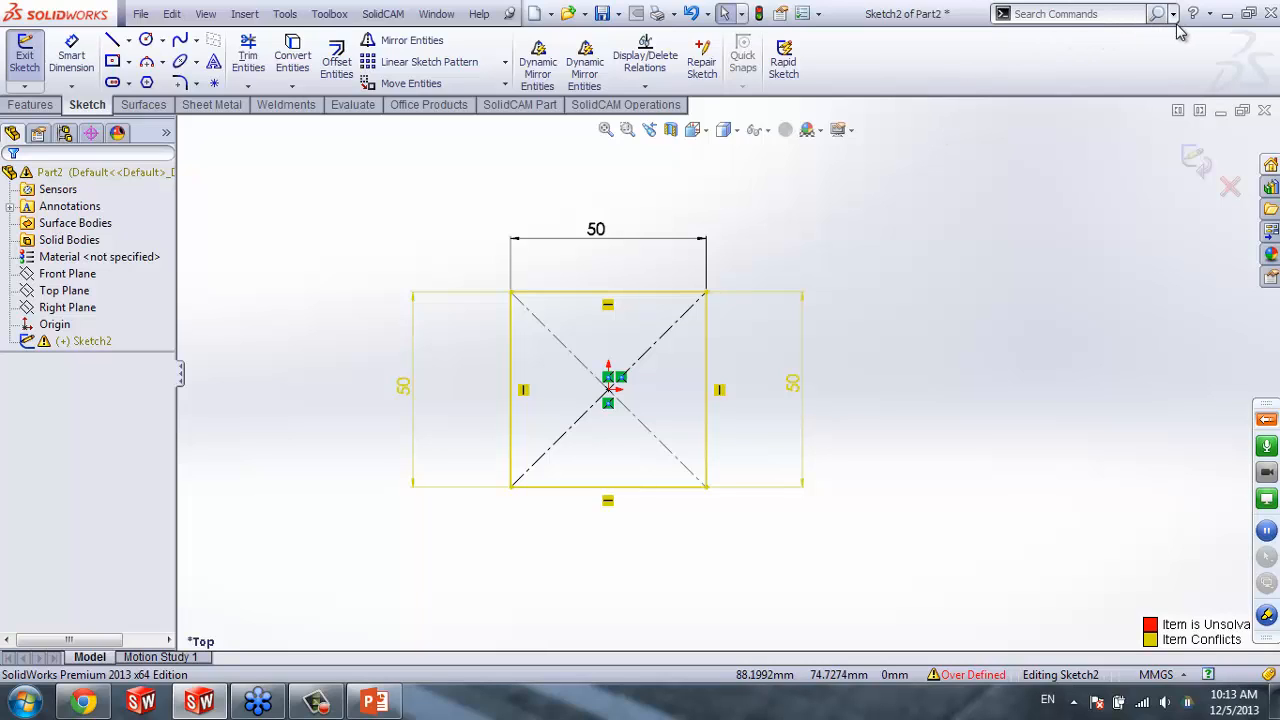
Search the commands for "sketc", start SketchXpert and diagnose the over-defined sketch
{"action": "left_click", "coordinate": [1119, 15]}
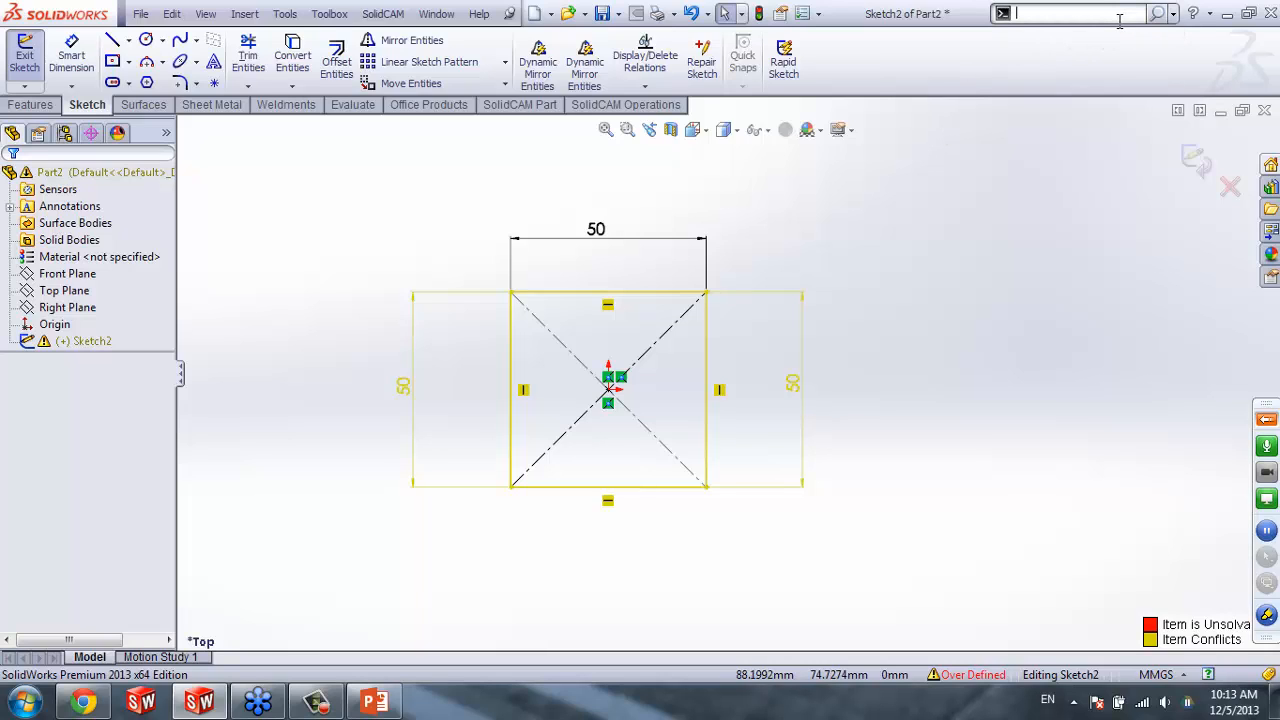
{"action": "type", "text": "sketc"}
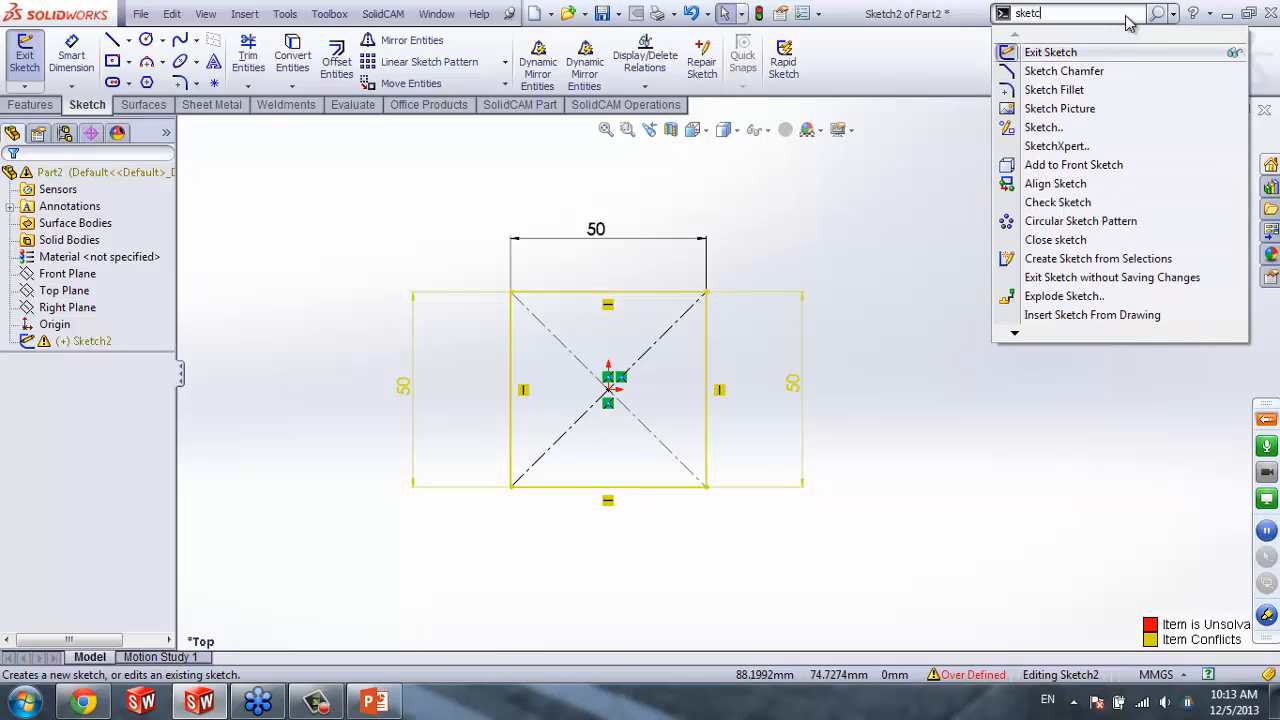
{"action": "left_click", "coordinate": [1062, 146]}
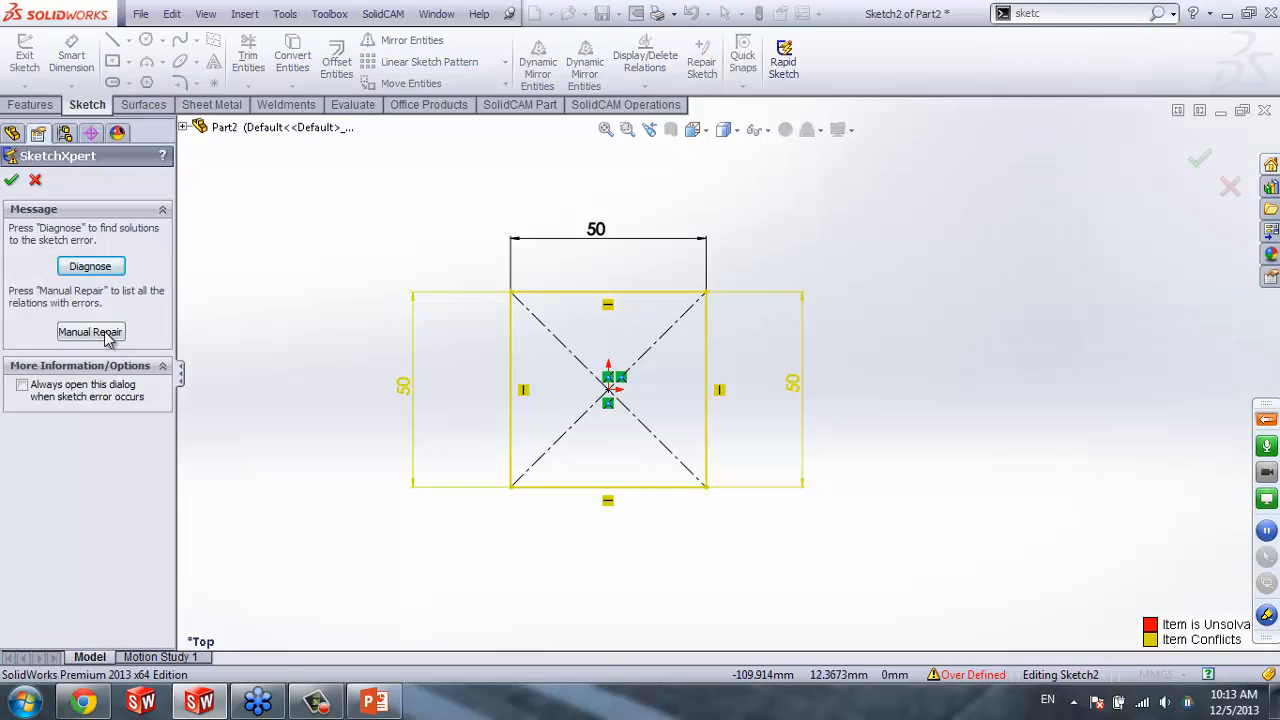
{"action": "left_click", "coordinate": [90, 266]}
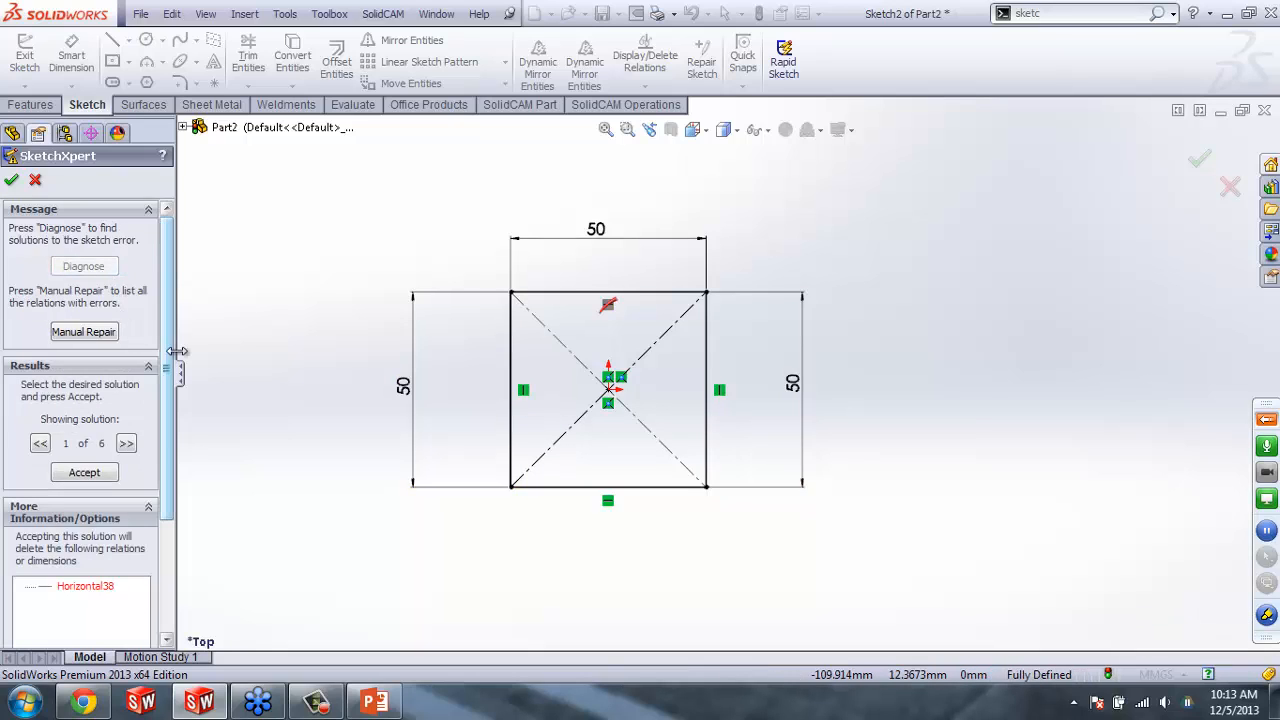
Step through all the SketchXpert solutions to compare which relation or dimension each one would delete
{"action": "left_click_drag", "start_coordinate": [168, 363], "coordinate": [165, 412]}
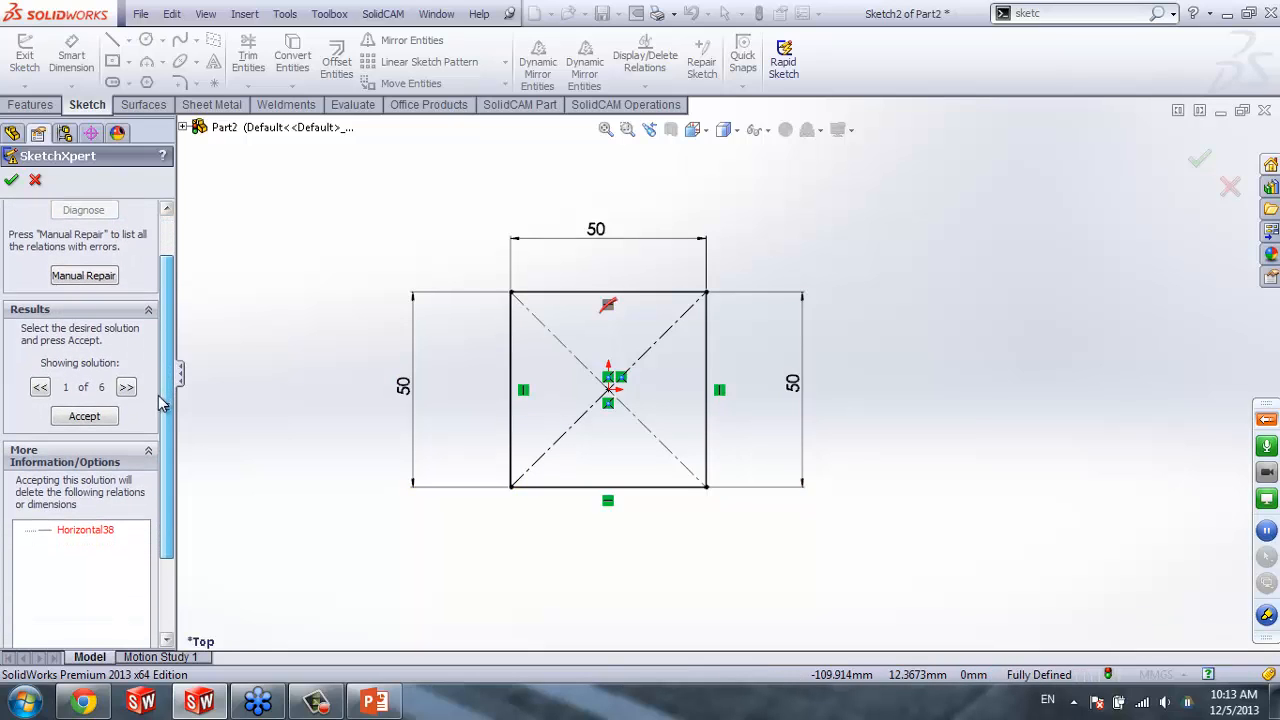
{"action": "left_click", "coordinate": [127, 388]}
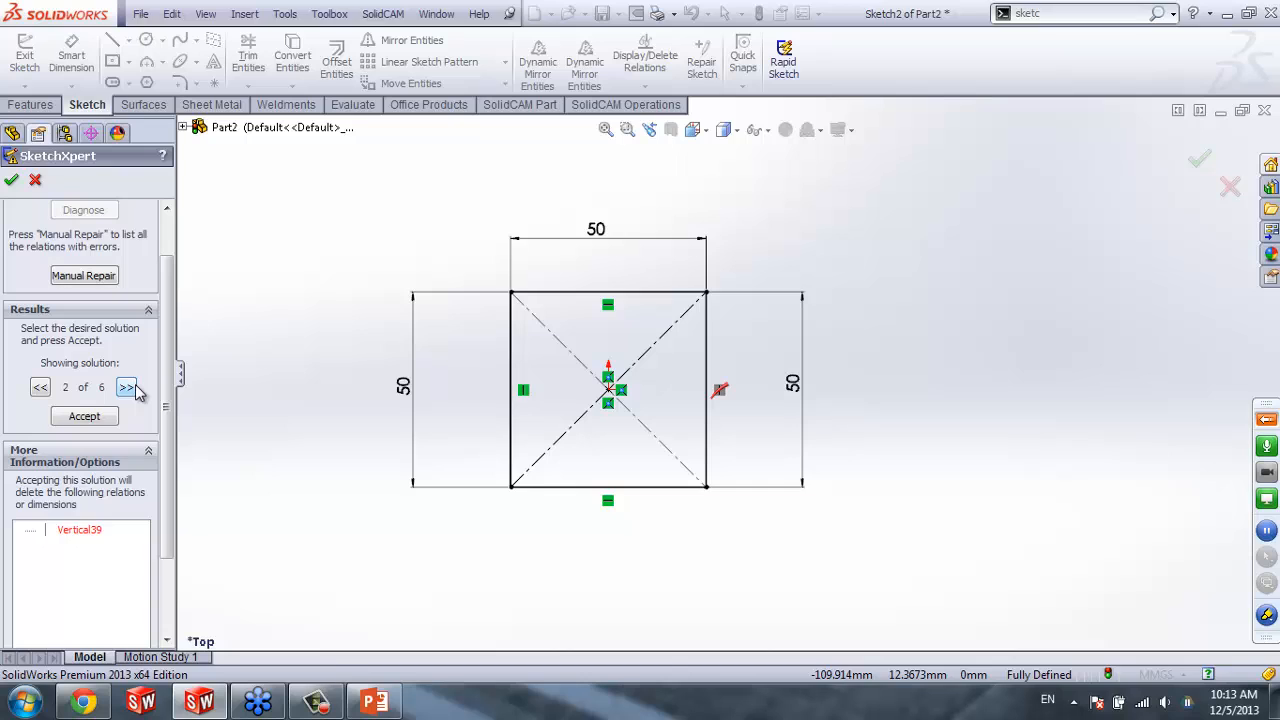
{"action": "left_click", "coordinate": [127, 388]}
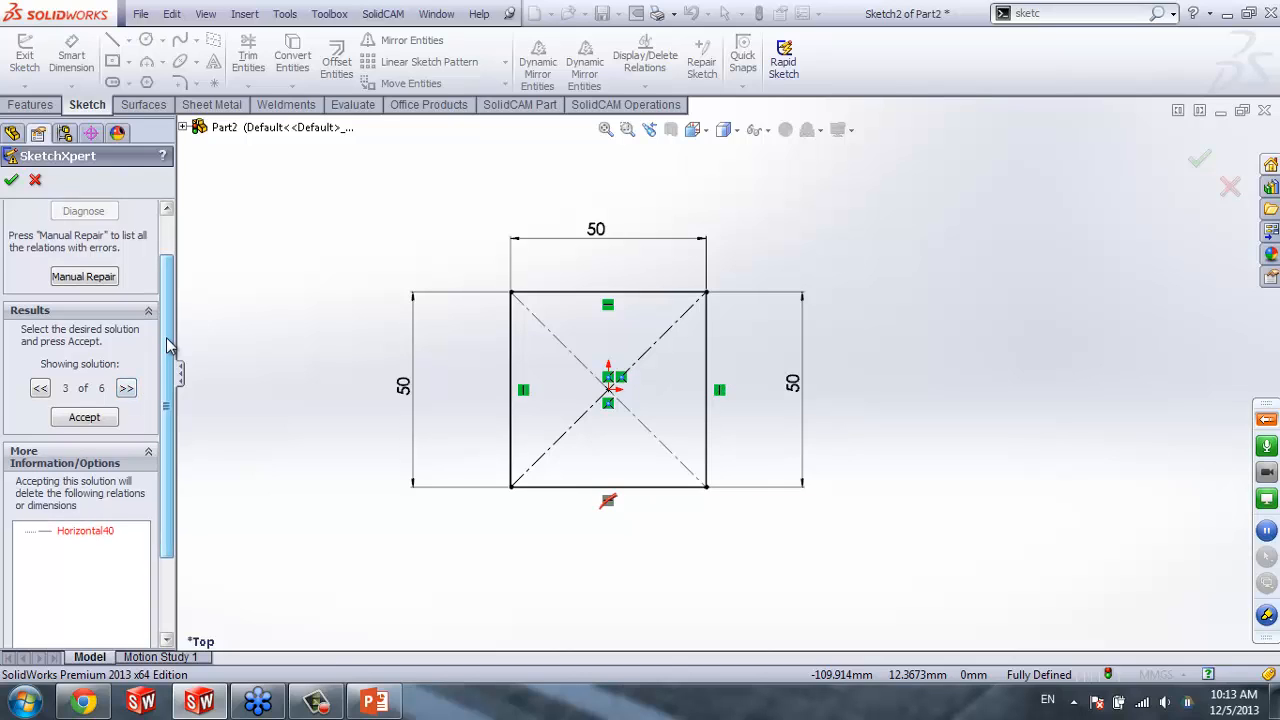
{"action": "mouse_move", "coordinate": [167, 342]}
{"action": "left_mouse_down"}
{"action": "mouse_move", "coordinate": [168, 312]}
{"action": "mouse_move", "coordinate": [166, 323]}
{"action": "left_mouse_up"}
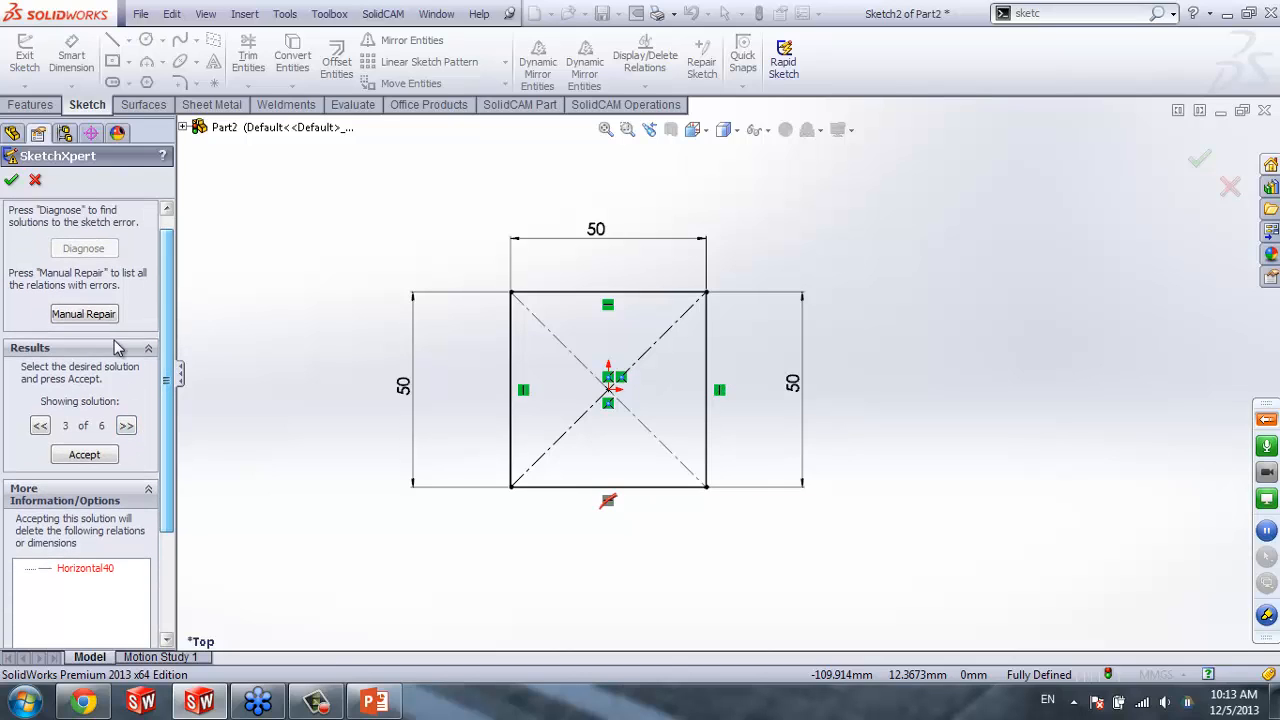
{"action": "left_click", "coordinate": [126, 426]}
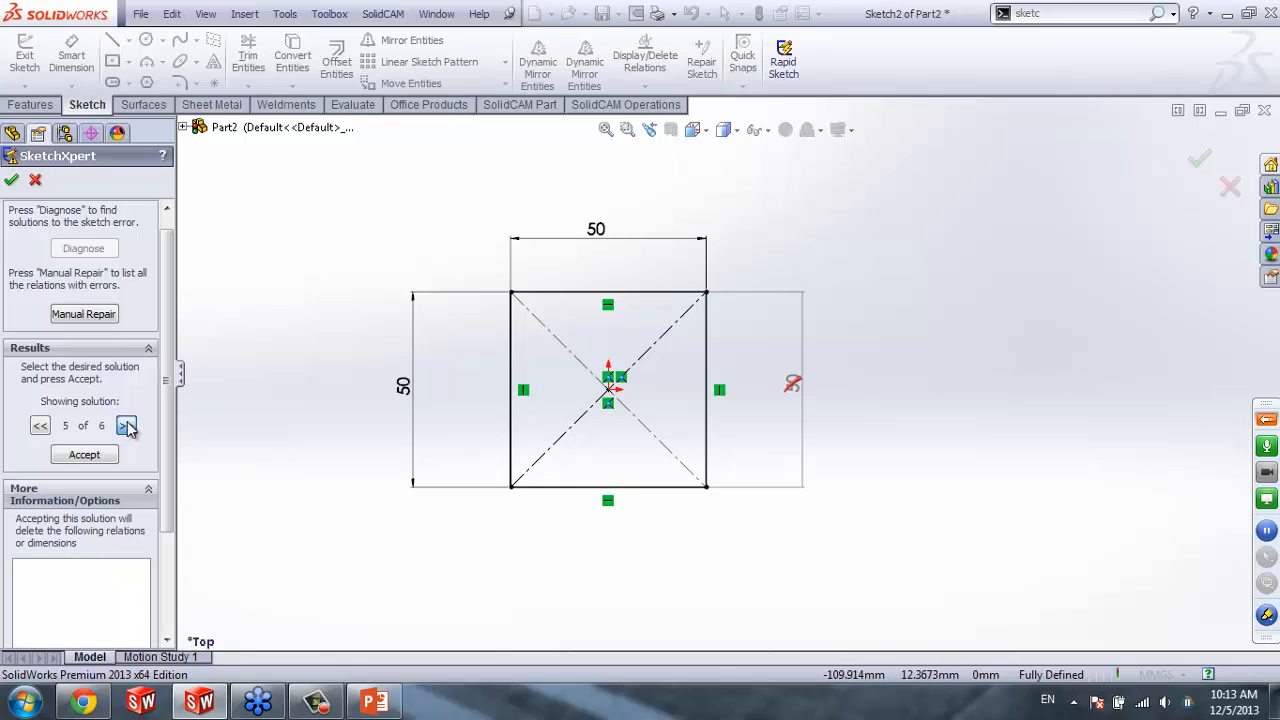
{"action": "left_click", "coordinate": [126, 426]}
{"action": "left_click", "coordinate": [126, 426]}
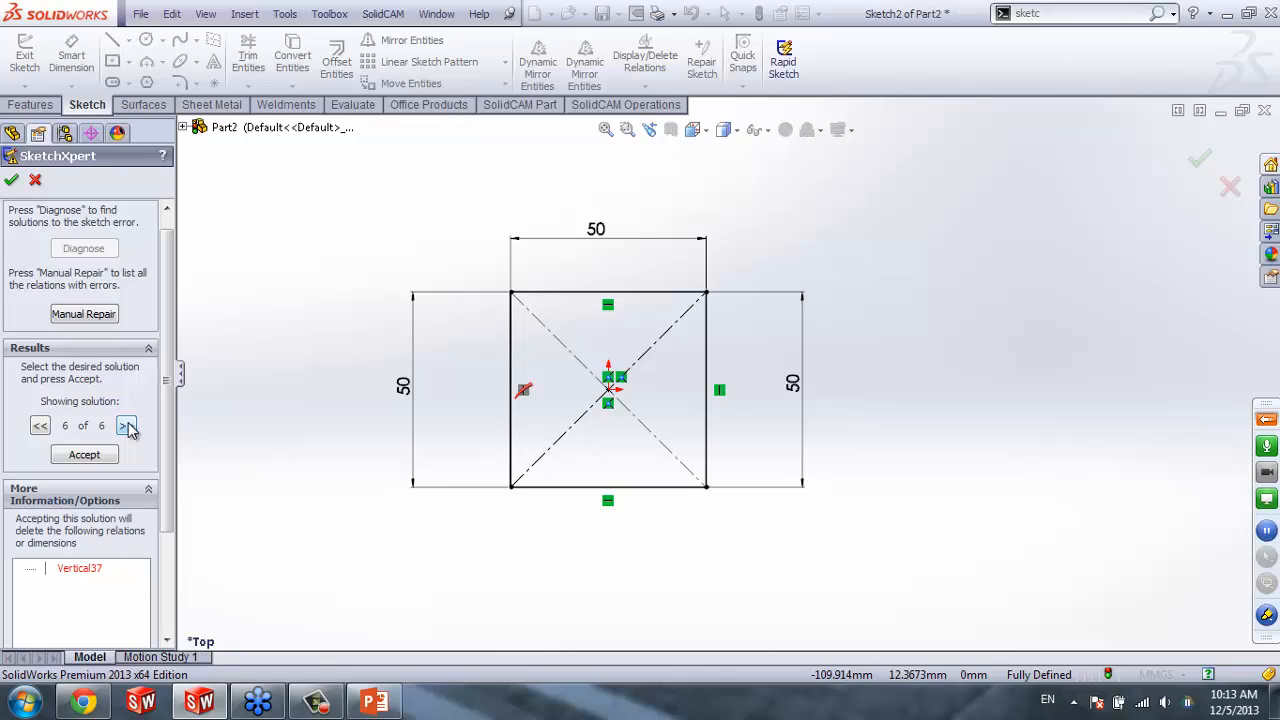
{"action": "left_click", "coordinate": [126, 426]}
Go back to the solution that deletes the rectangle's left vertical dimension, accept it and close SketchXpert
{"action": "left_click", "coordinate": [41, 427]}
{"action": "left_click", "coordinate": [41, 427]}
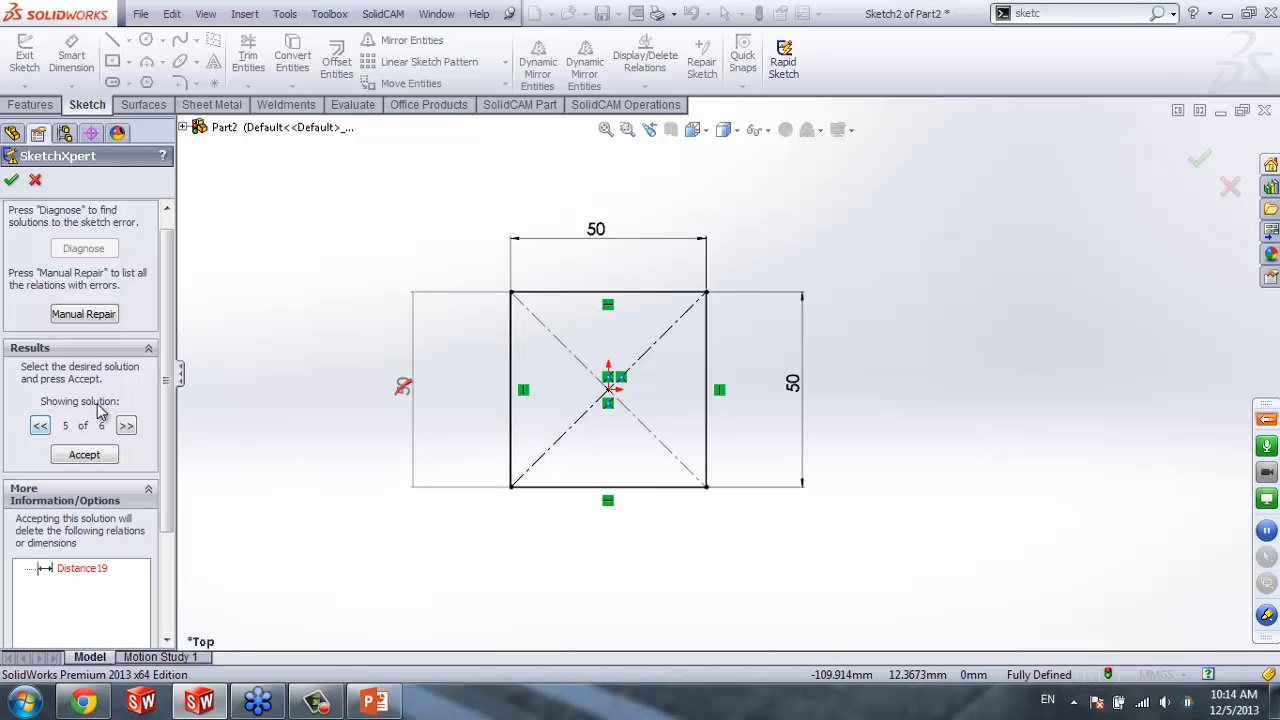
{"action": "scroll", "coordinate": [168, 425], "scroll_direction": "up", "scroll_amount": 1}
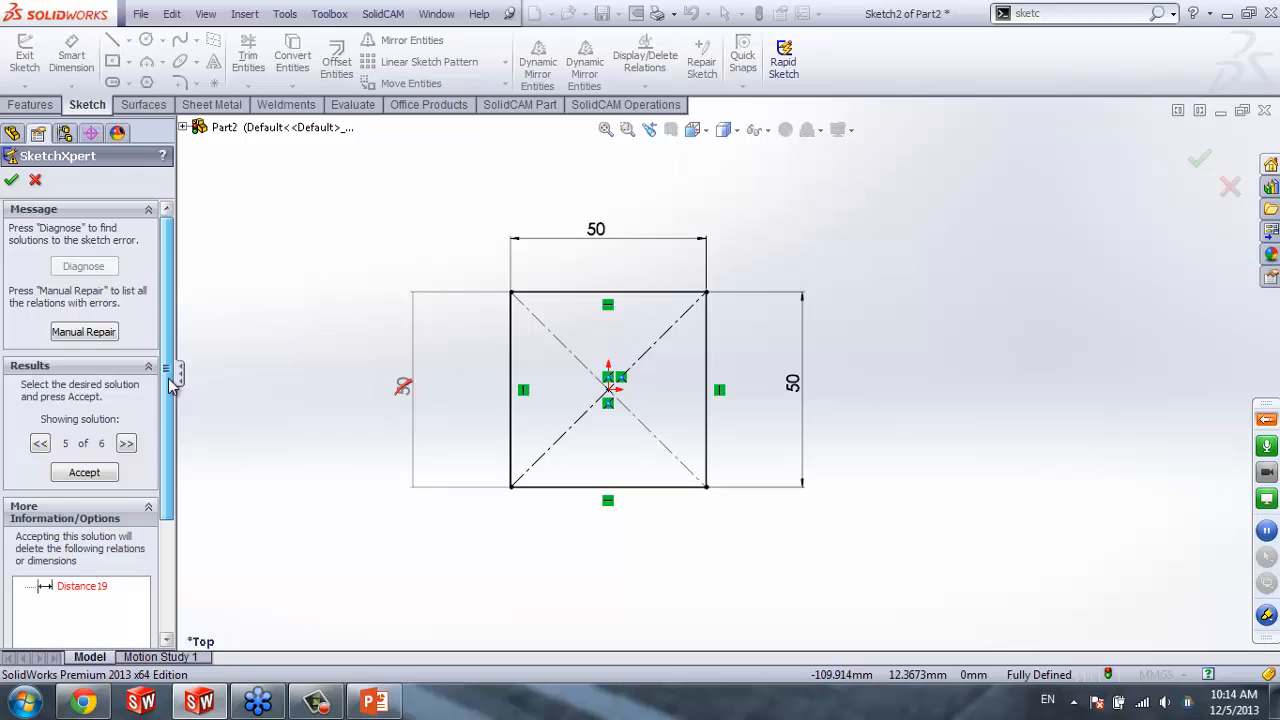
{"action": "left_click", "coordinate": [84, 472]}
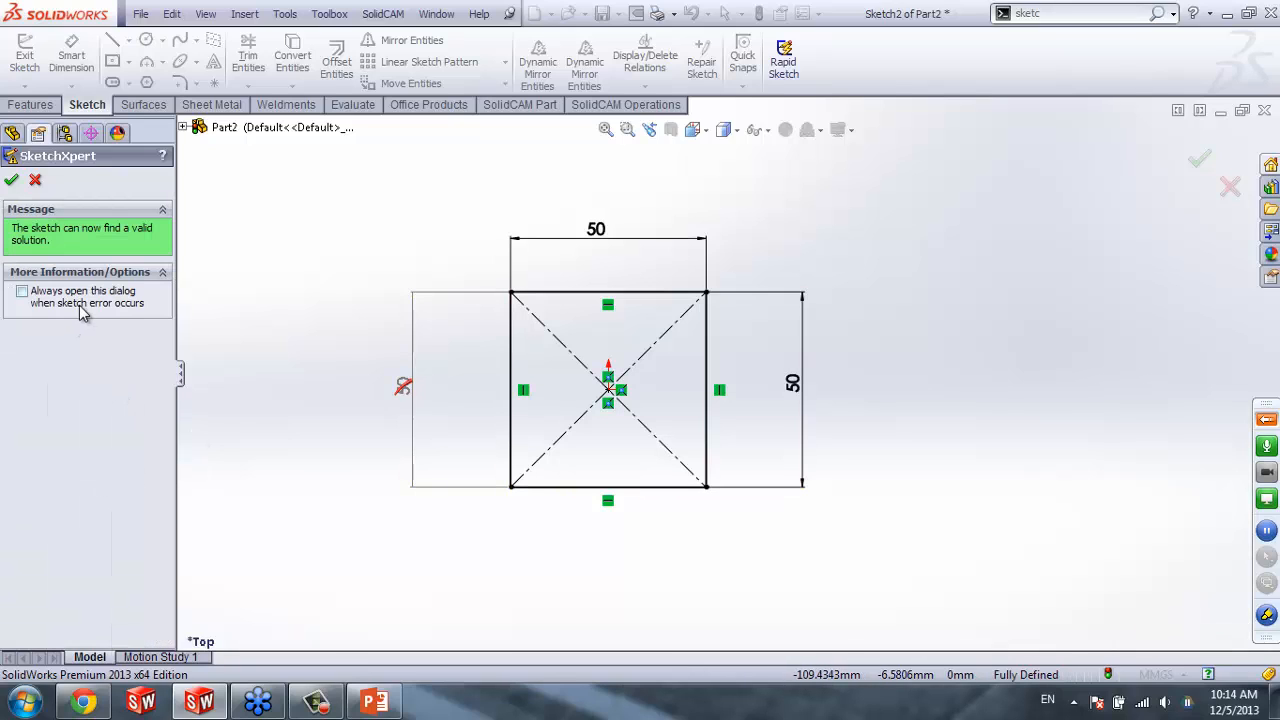
{"action": "left_click", "coordinate": [17, 184]}
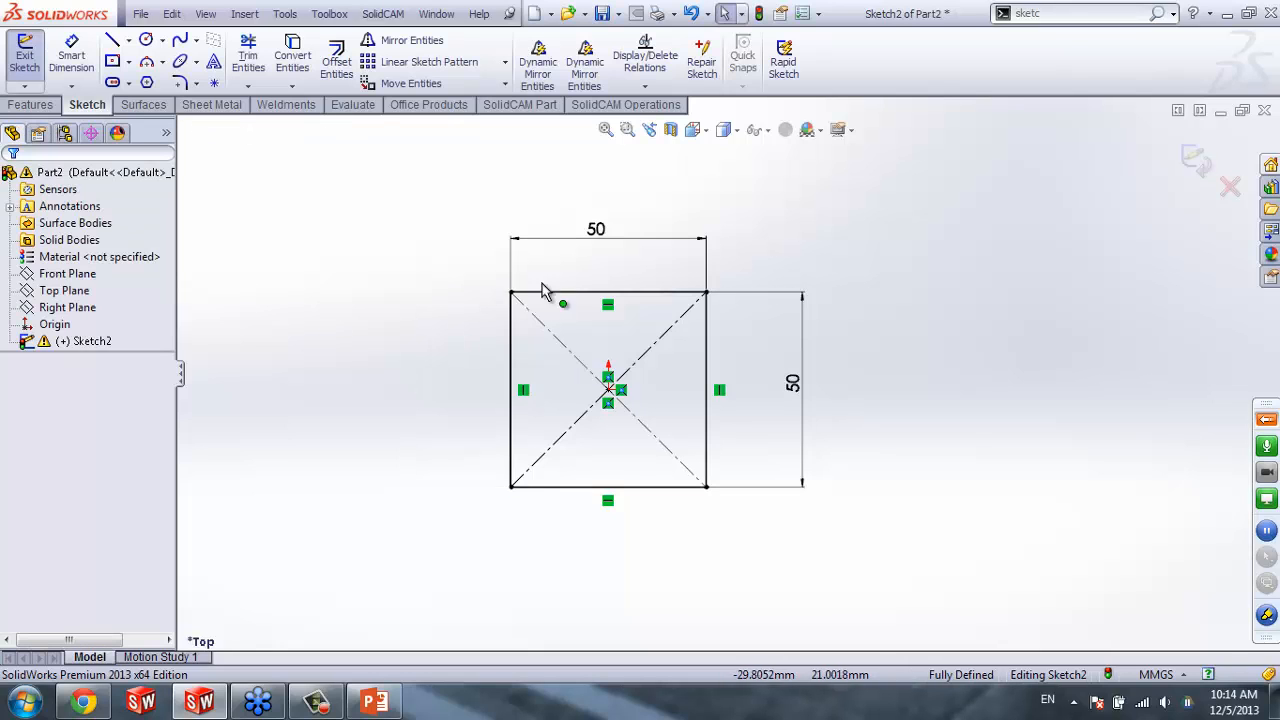
Move the rectangle's width and height dimensions closer to its top and right edges
{"action": "left_click_drag", "start_coordinate": [628, 248], "coordinate": [643, 268]}
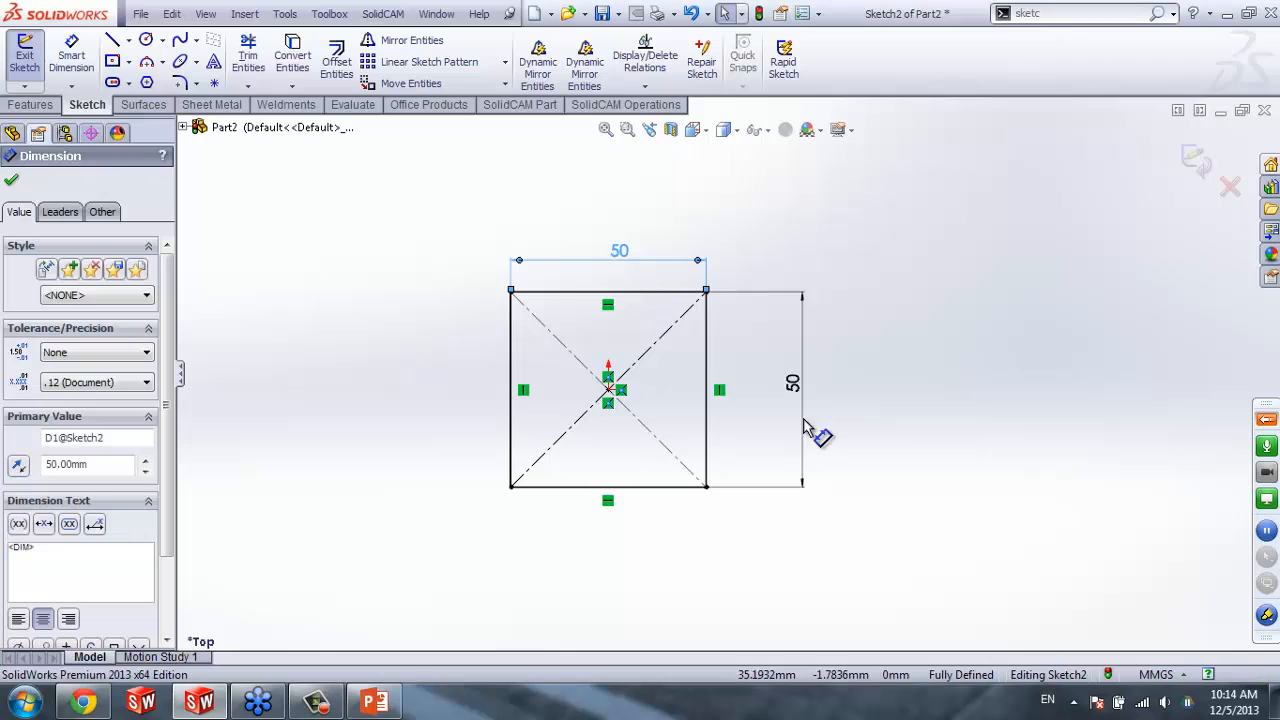
{"action": "left_click_drag", "start_coordinate": [814, 434], "coordinate": [740, 398]}
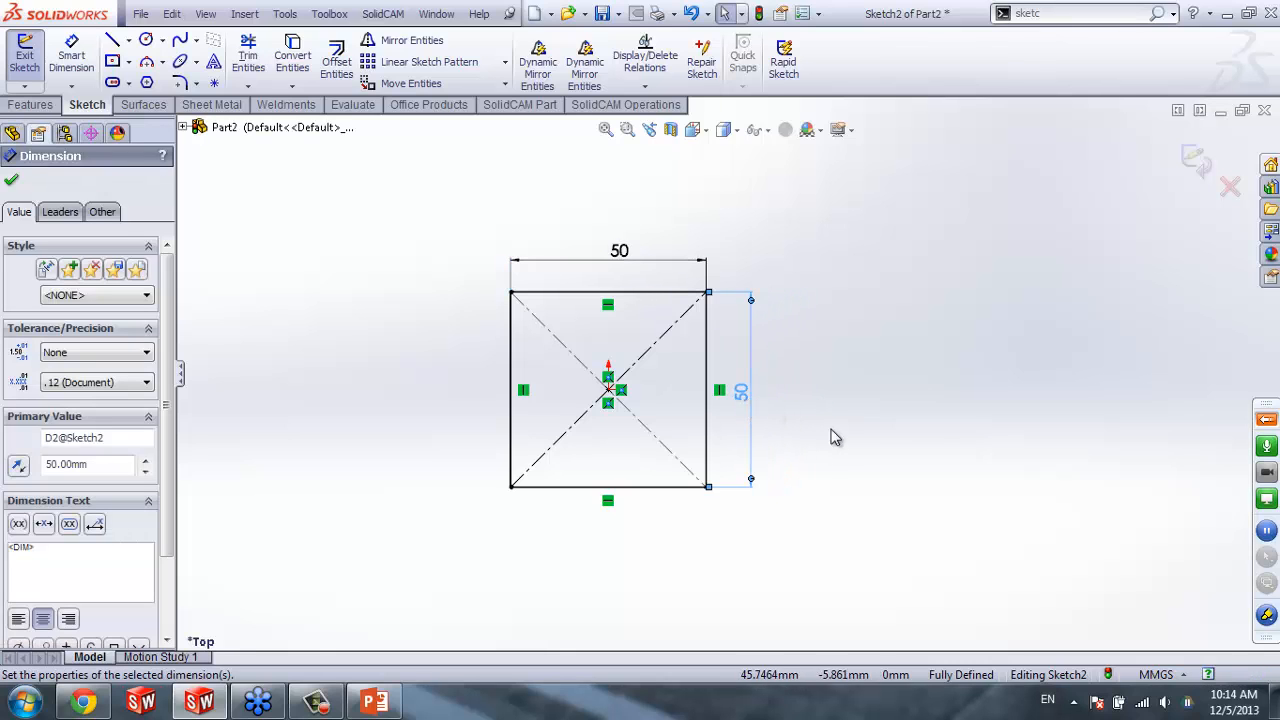
{"action": "left_click", "coordinate": [812, 447]}
Switch to the PowerPoint slide show, advance to the slide on how to fully define a sketch, and return to SolidWorks
{"action": "left_click", "coordinate": [374, 702]}
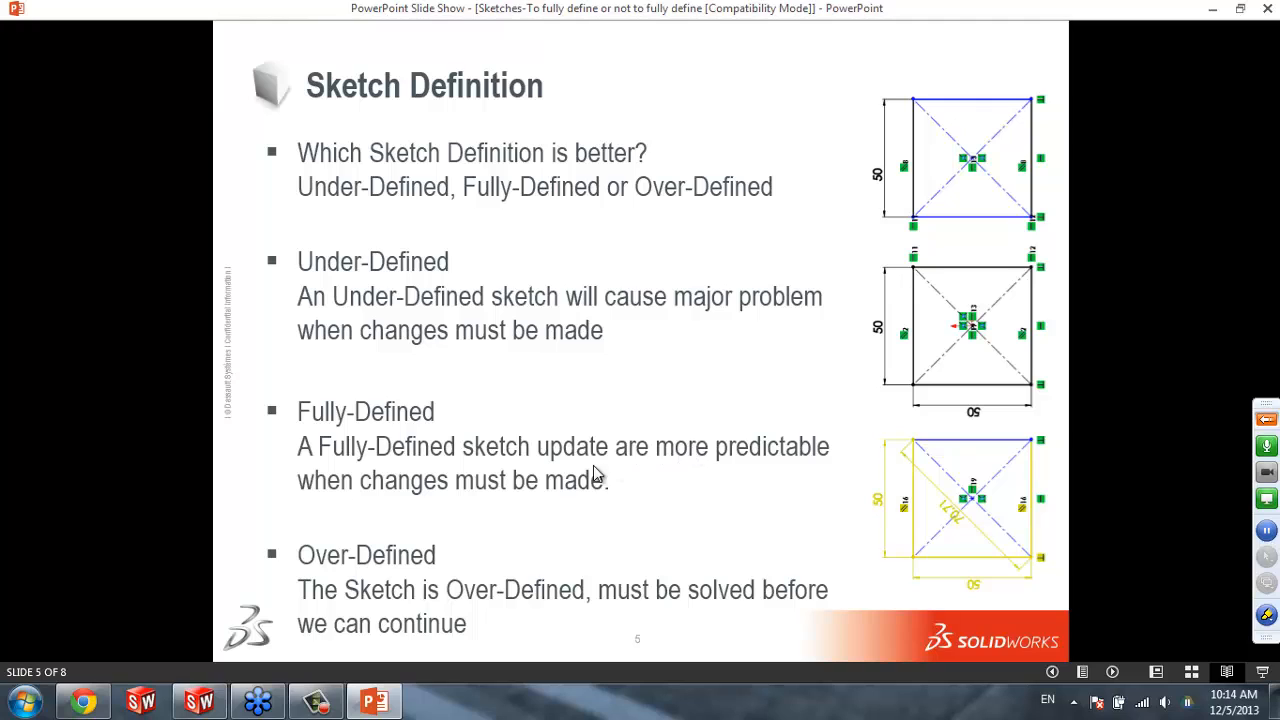
{"action": "left_click", "coordinate": [676, 447]}
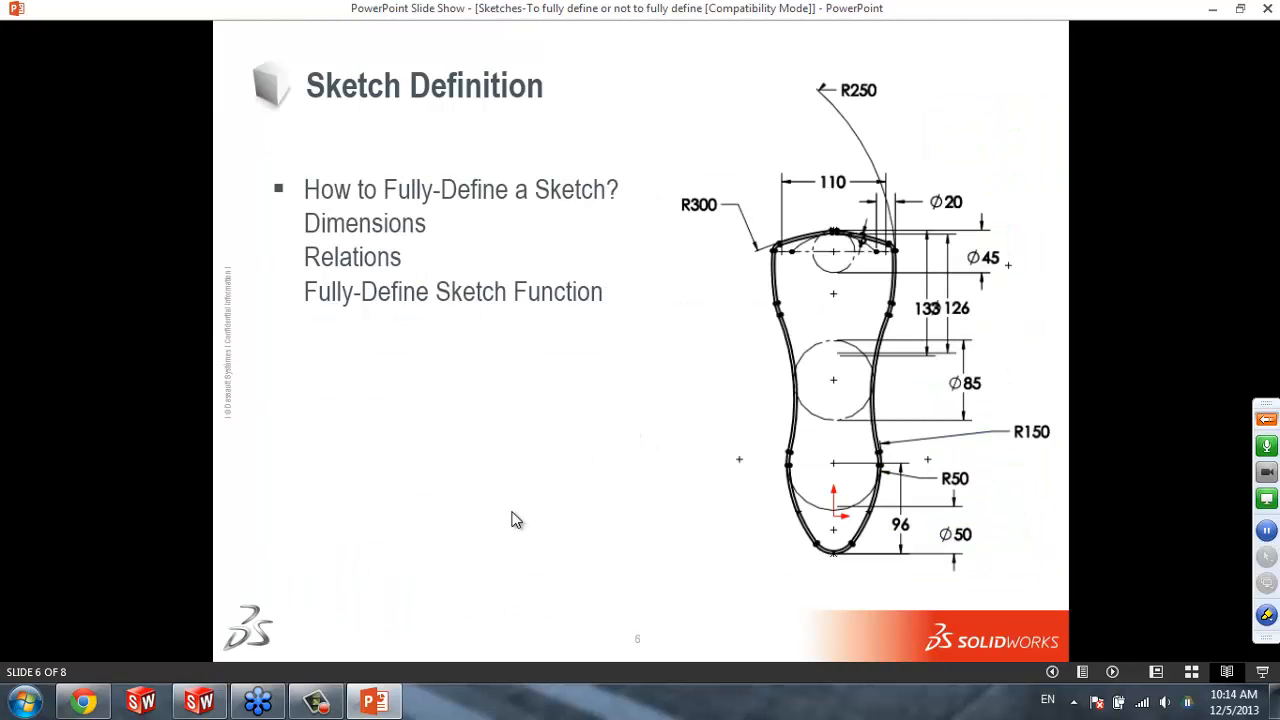
{"action": "left_click", "coordinate": [381, 708]}
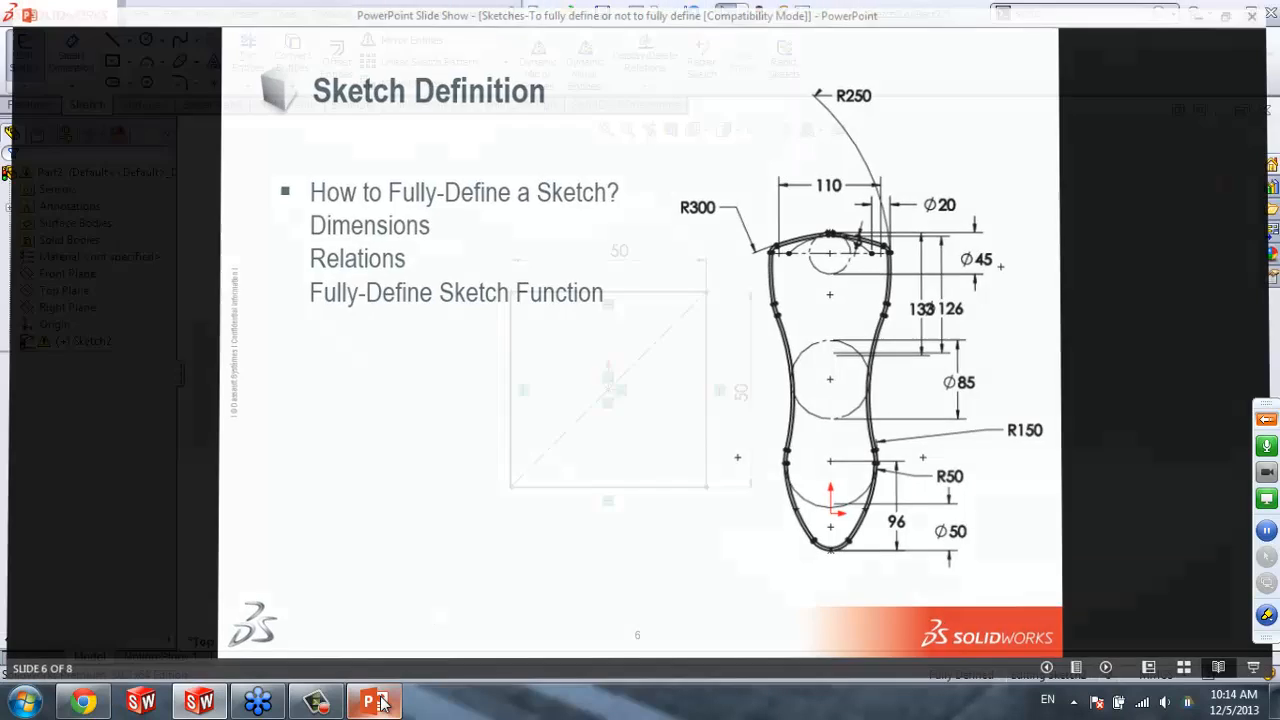
Select the whole rectangle with its centerlines and dimensions and delete it from the sketch
{"action": "mouse_move", "coordinate": [432, 251]}
{"action": "left_mouse_down"}
{"action": "mouse_move", "coordinate": [485, 343]}
{"action": "mouse_move", "coordinate": [843, 578]}
{"action": "left_mouse_up"}
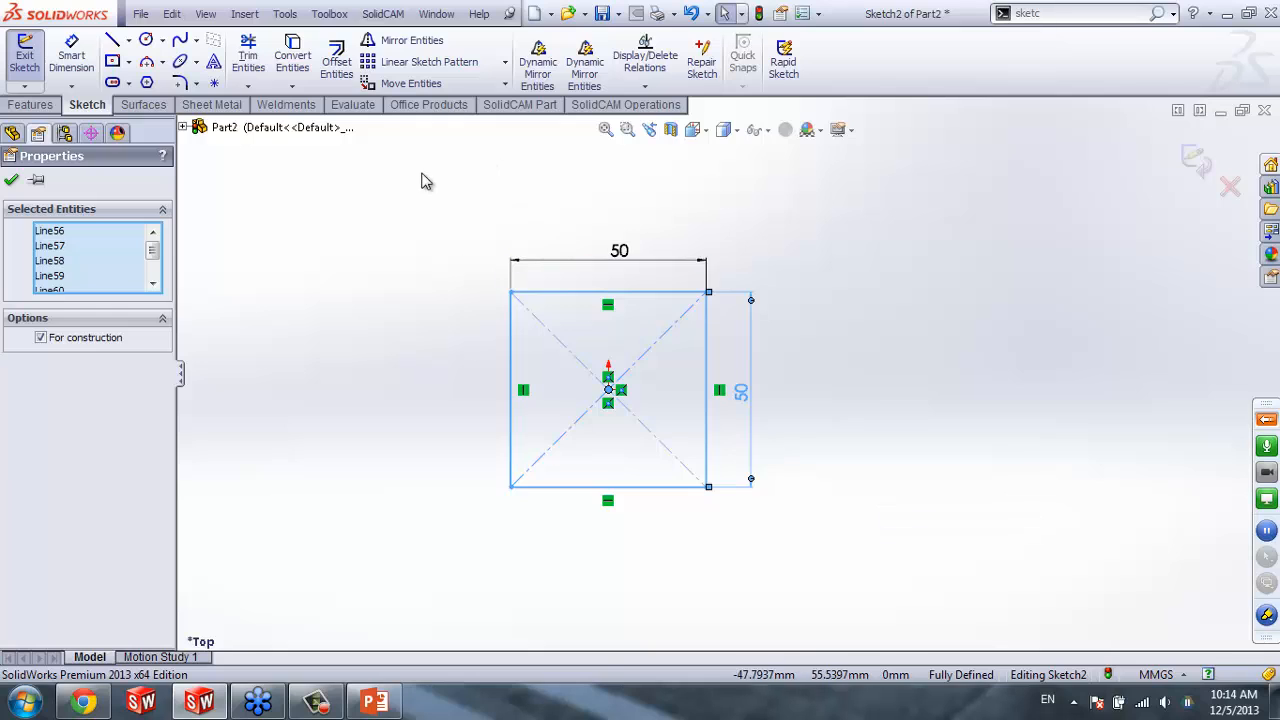
{"action": "left_click_drag", "start_coordinate": [423, 180], "coordinate": [823, 571]}
{"action": "key", "text": "Delete"}
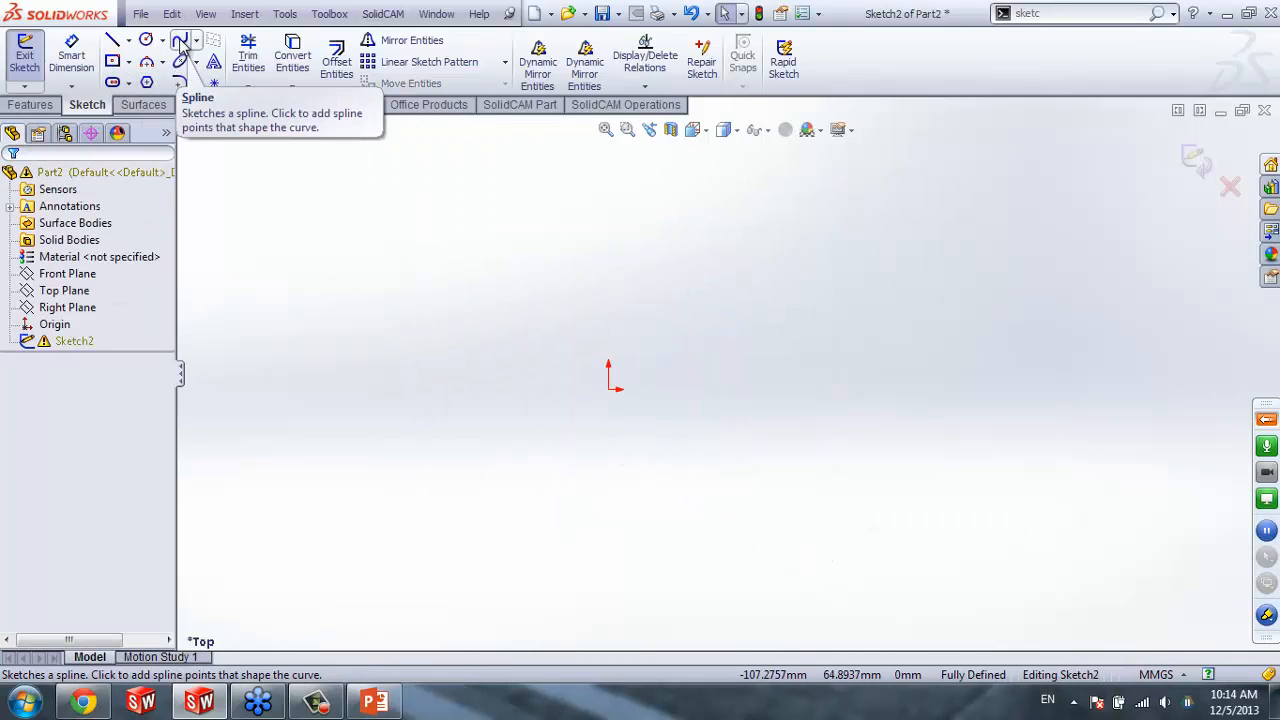
Sketch a four-point S-shaped spline from the origin to an end point at about X 123, Y 51 mm
{"action": "left_click", "coordinate": [181, 42]}
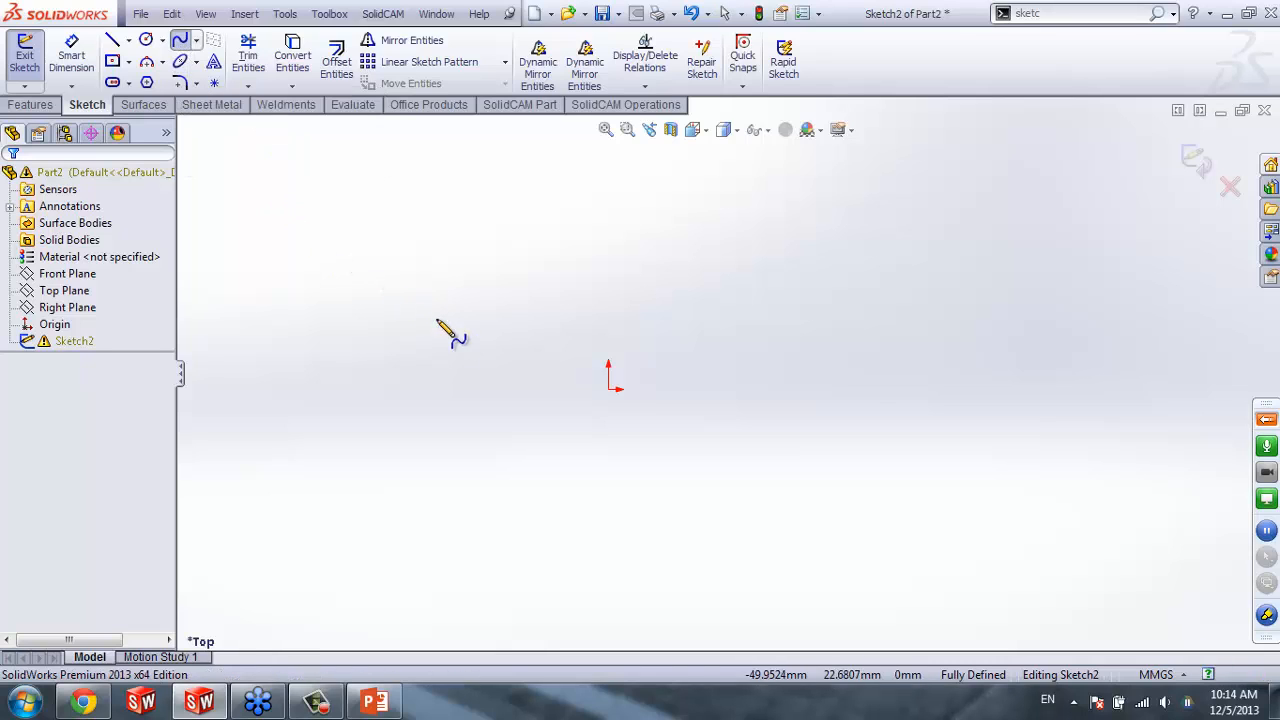
{"action": "left_click", "coordinate": [609, 389]}
{"action": "left_click", "coordinate": [843, 380]}
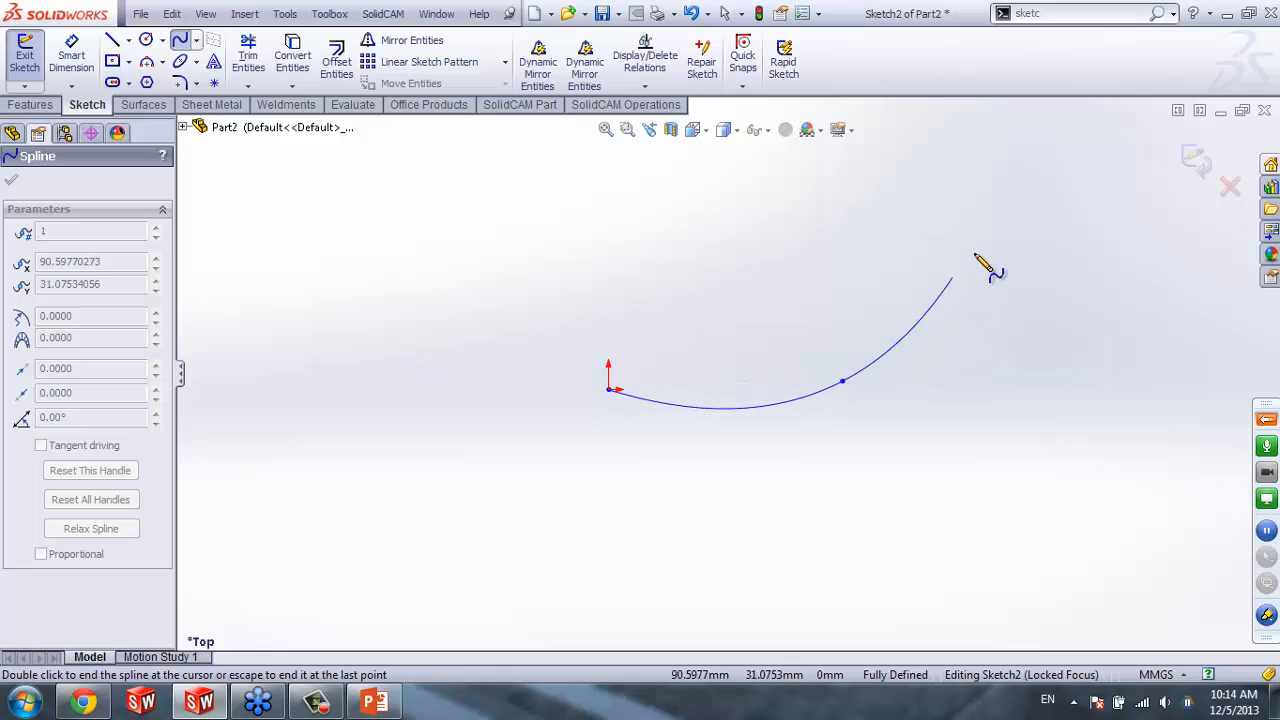
{"action": "left_click", "coordinate": [982, 240]}
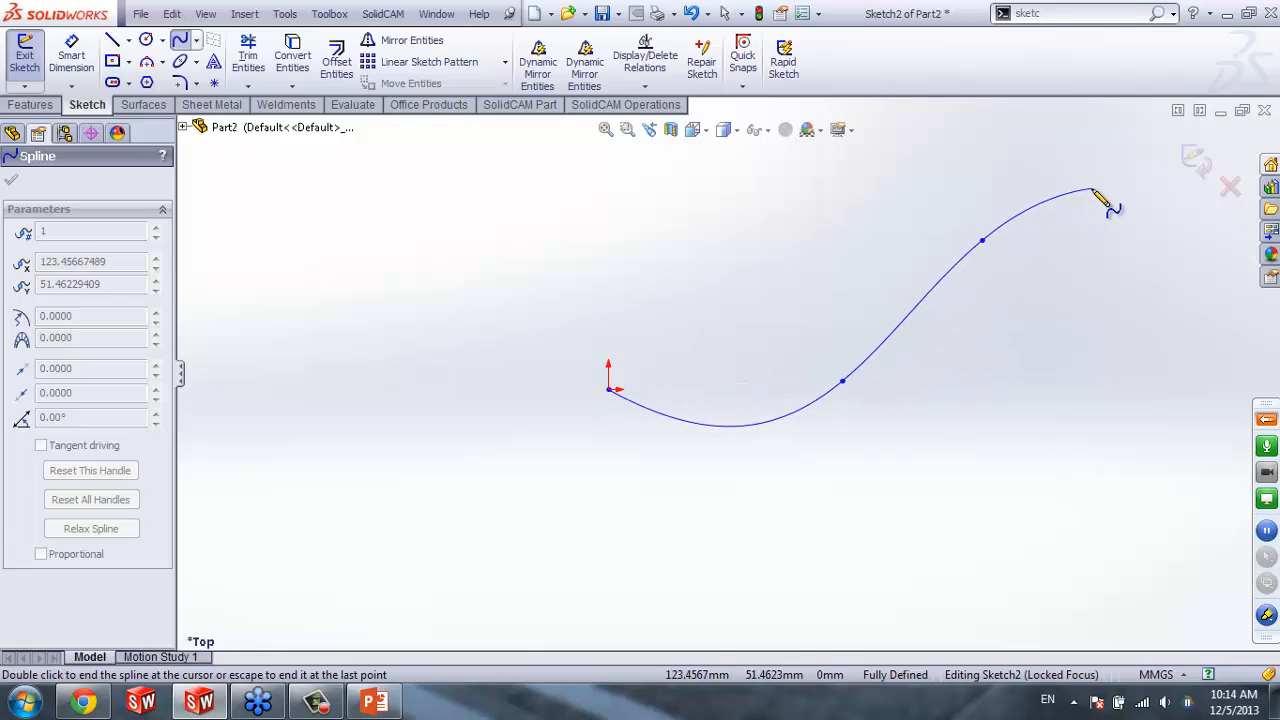
{"action": "double_click", "coordinate": [1093, 190]}
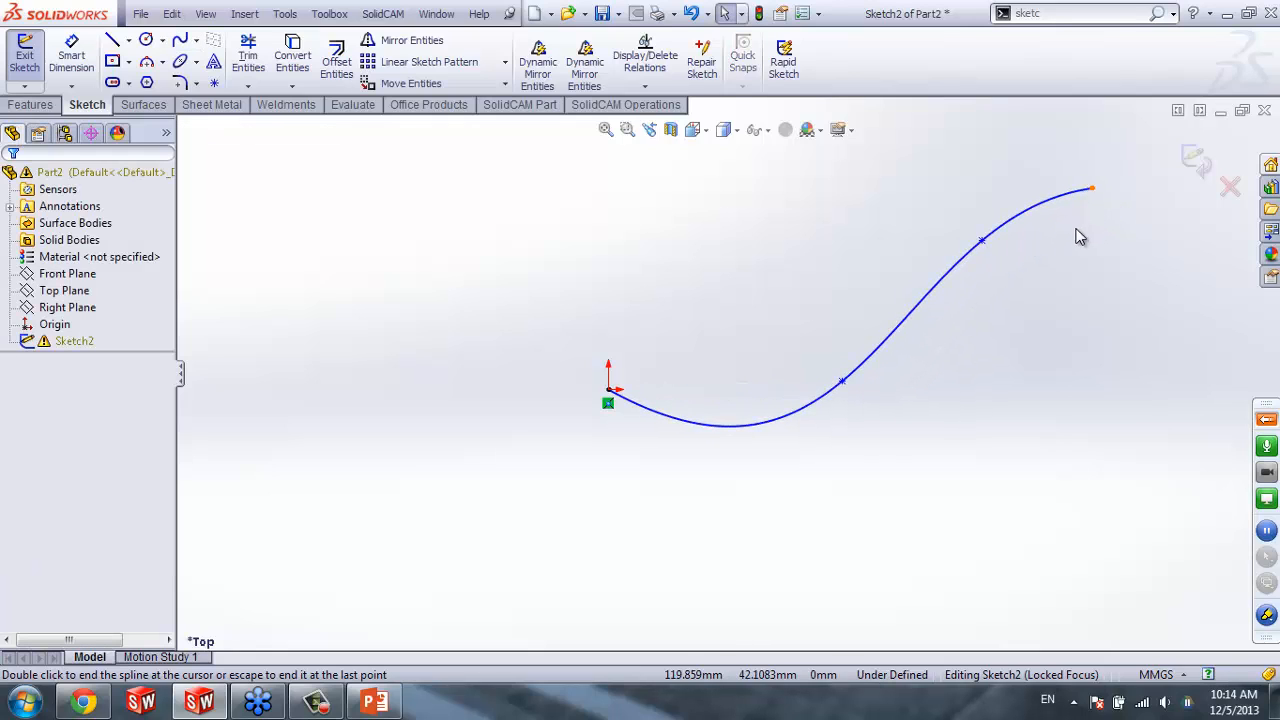
{"action": "left_click", "coordinate": [822, 399]}
{"action": "left_click", "coordinate": [928, 458]}
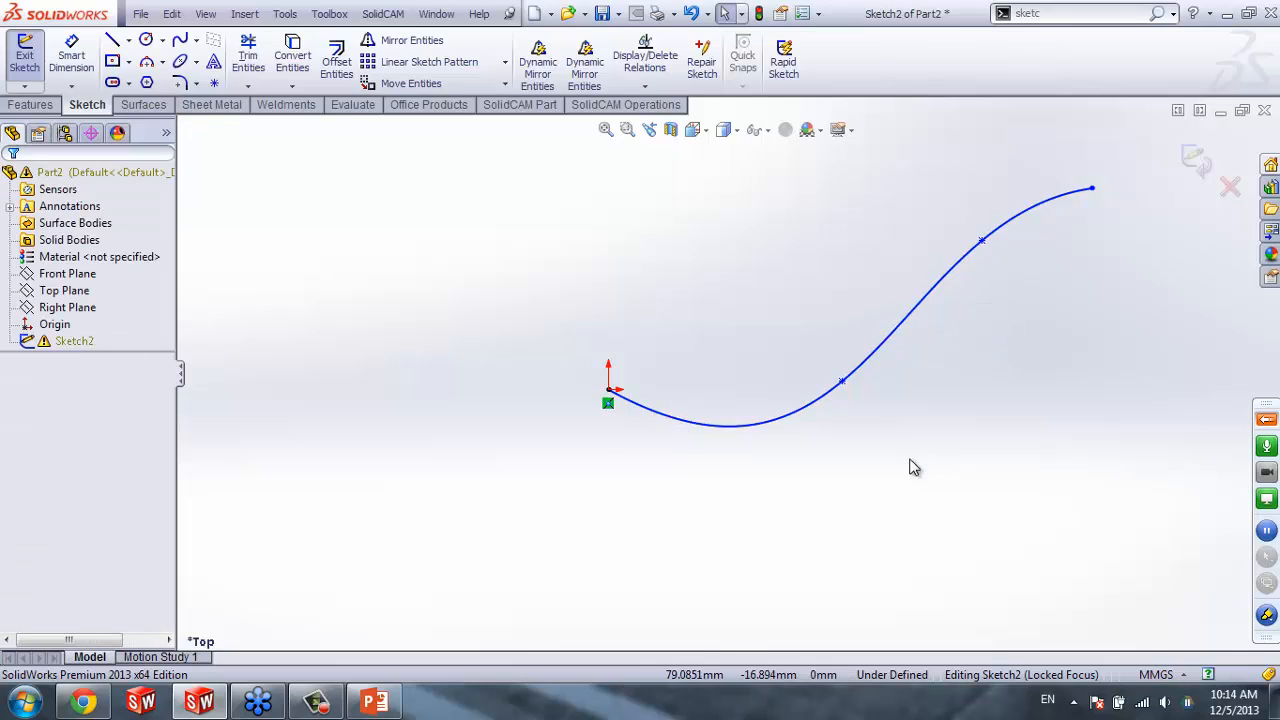
Adjust the tangent handle at the spline's start point and add a Horizontal relation to it
{"action": "left_click", "coordinate": [801, 416]}
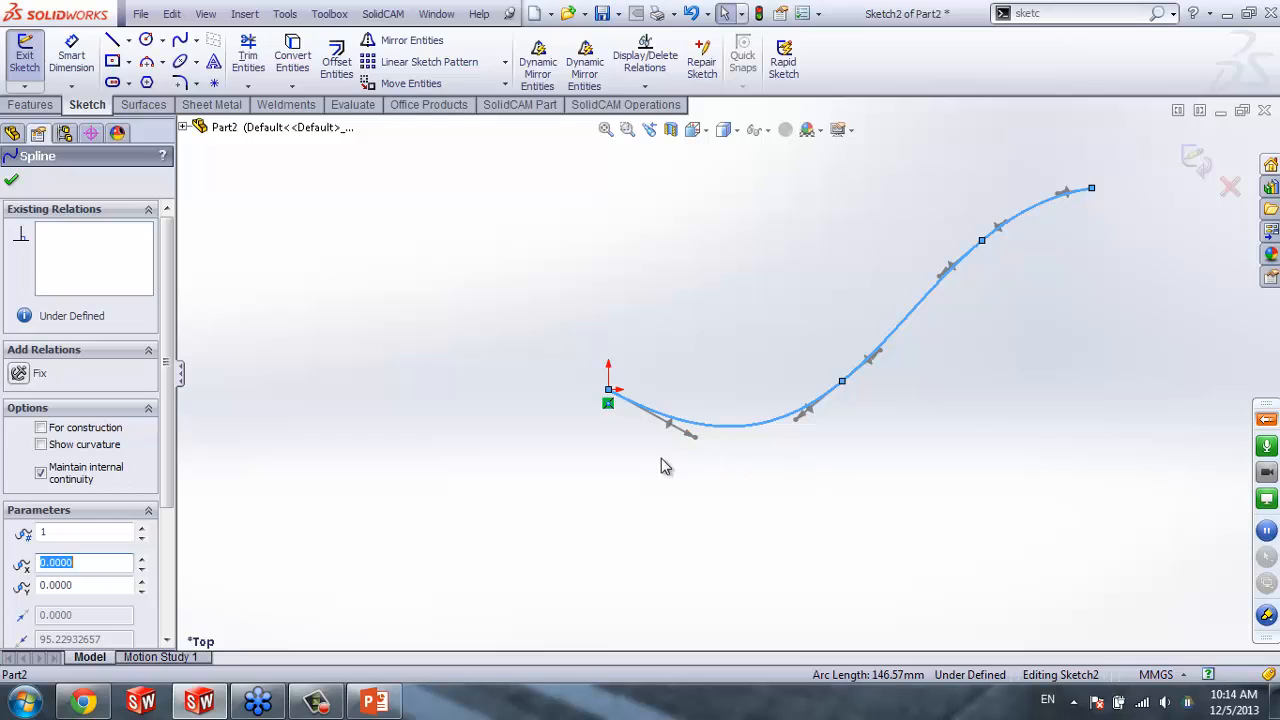
{"action": "scroll", "coordinate": [800, 422], "scroll_direction": "up", "scroll_amount": 1}
{"action": "scroll", "coordinate": [1030, 218], "scroll_direction": "down", "scroll_amount": 2}
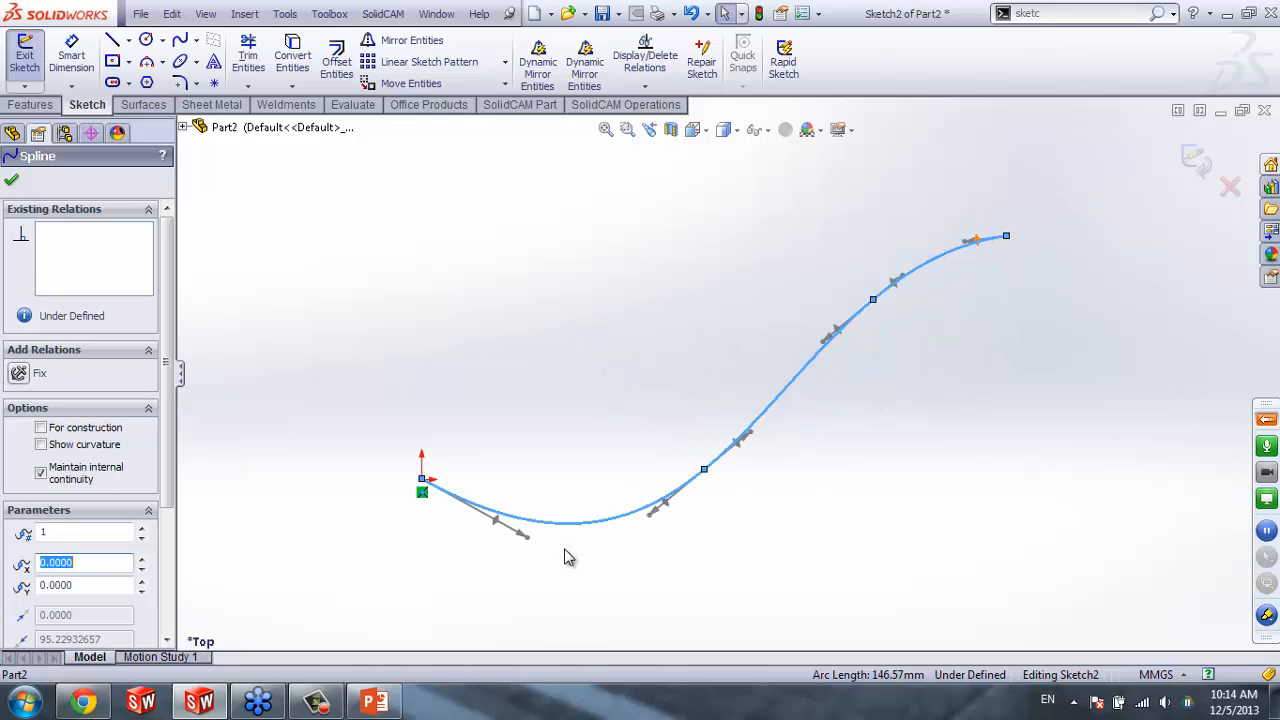
{"action": "left_click", "coordinate": [638, 558]}
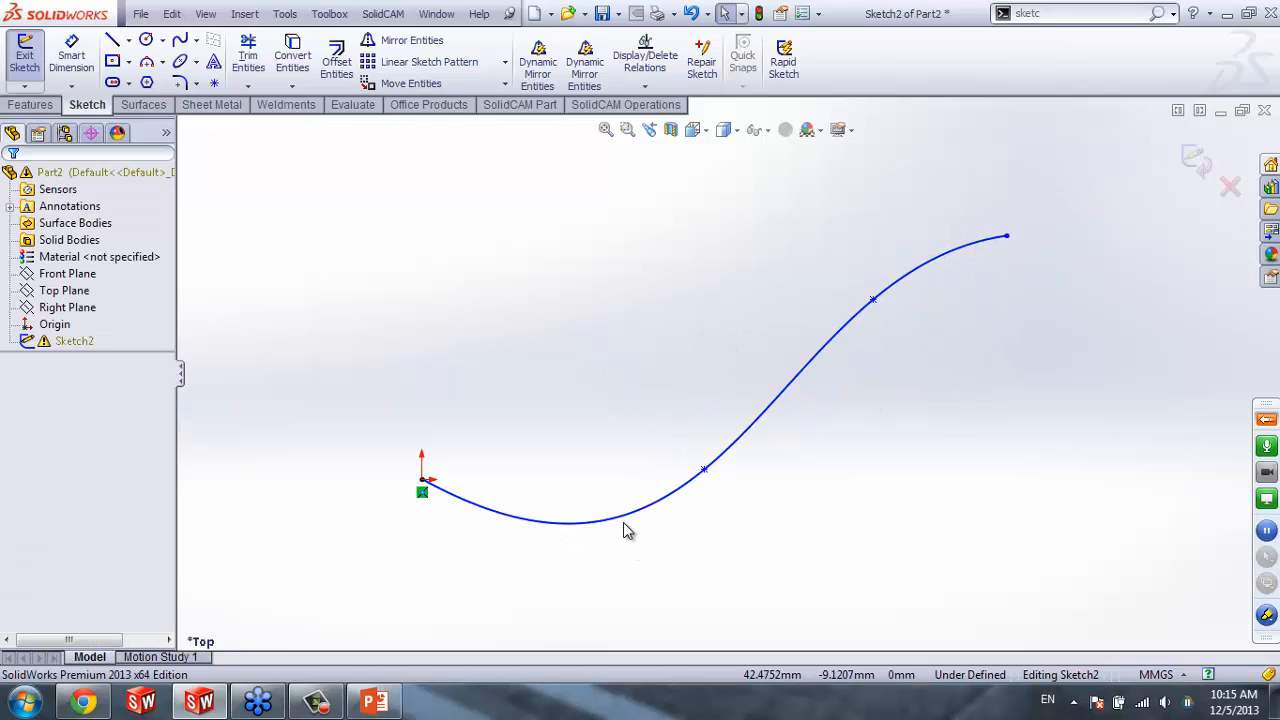
{"action": "left_click", "coordinate": [627, 523]}
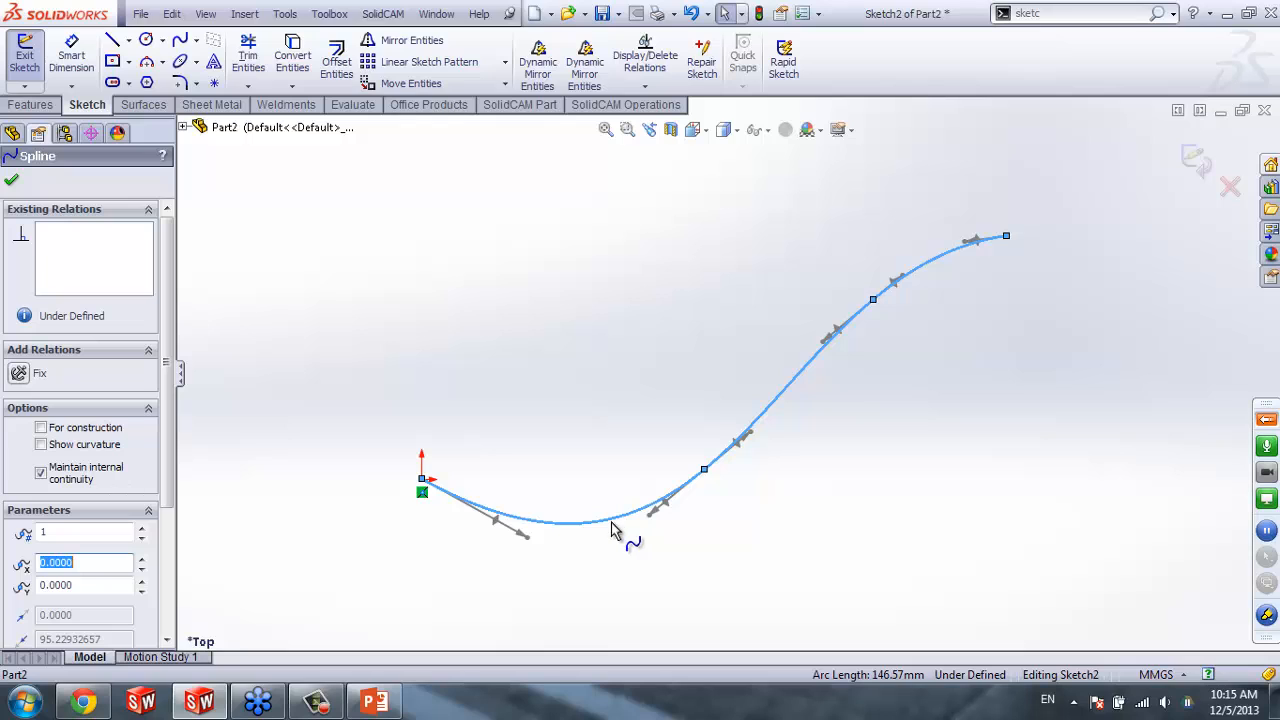
{"action": "mouse_move", "coordinate": [526, 538]}
{"action": "left_mouse_down"}
{"action": "mouse_move", "coordinate": [500, 551]}
{"action": "mouse_move", "coordinate": [519, 540]}
{"action": "left_mouse_up"}
{"action": "left_click", "coordinate": [510, 568]}
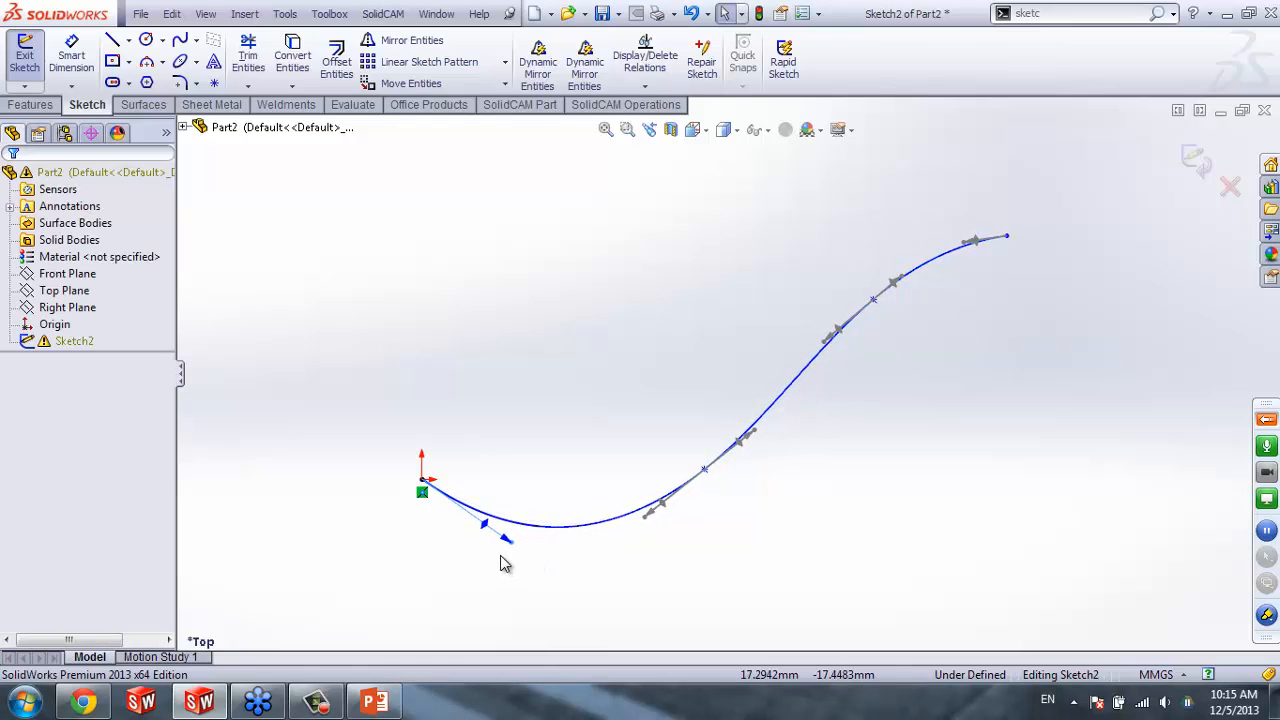
{"action": "left_click", "coordinate": [485, 530]}
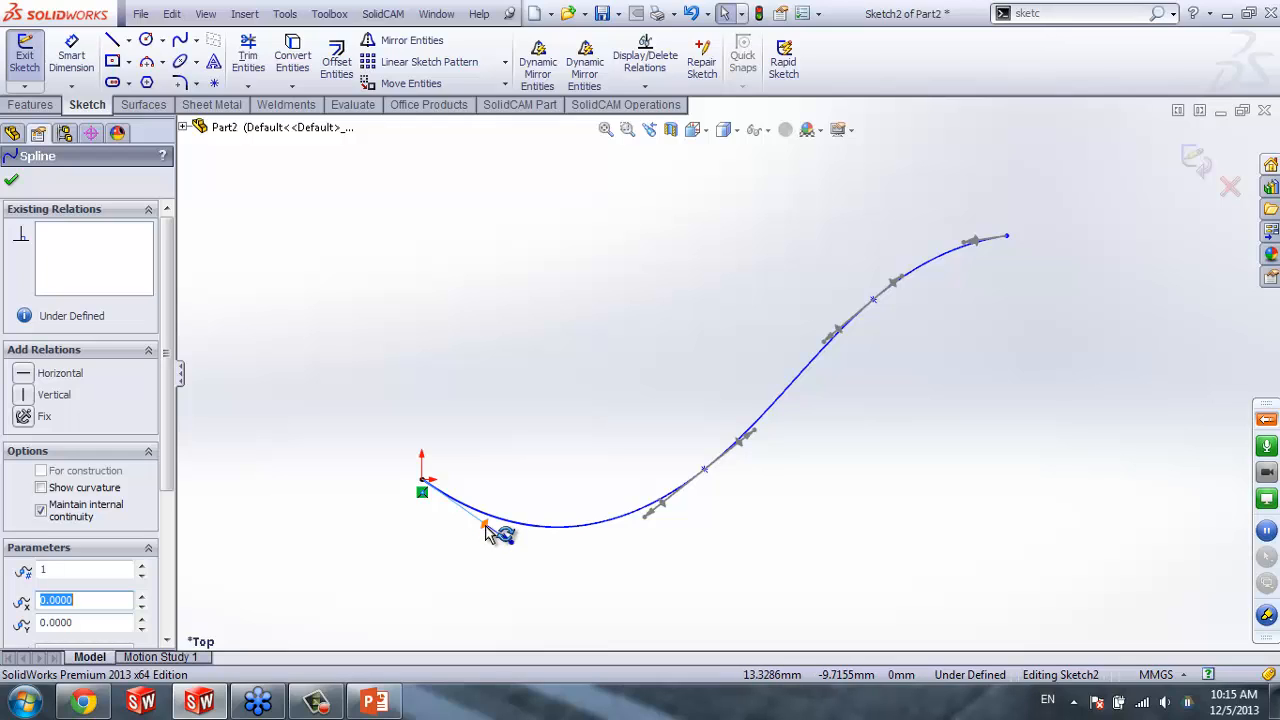
{"action": "left_click", "coordinate": [30, 373]}
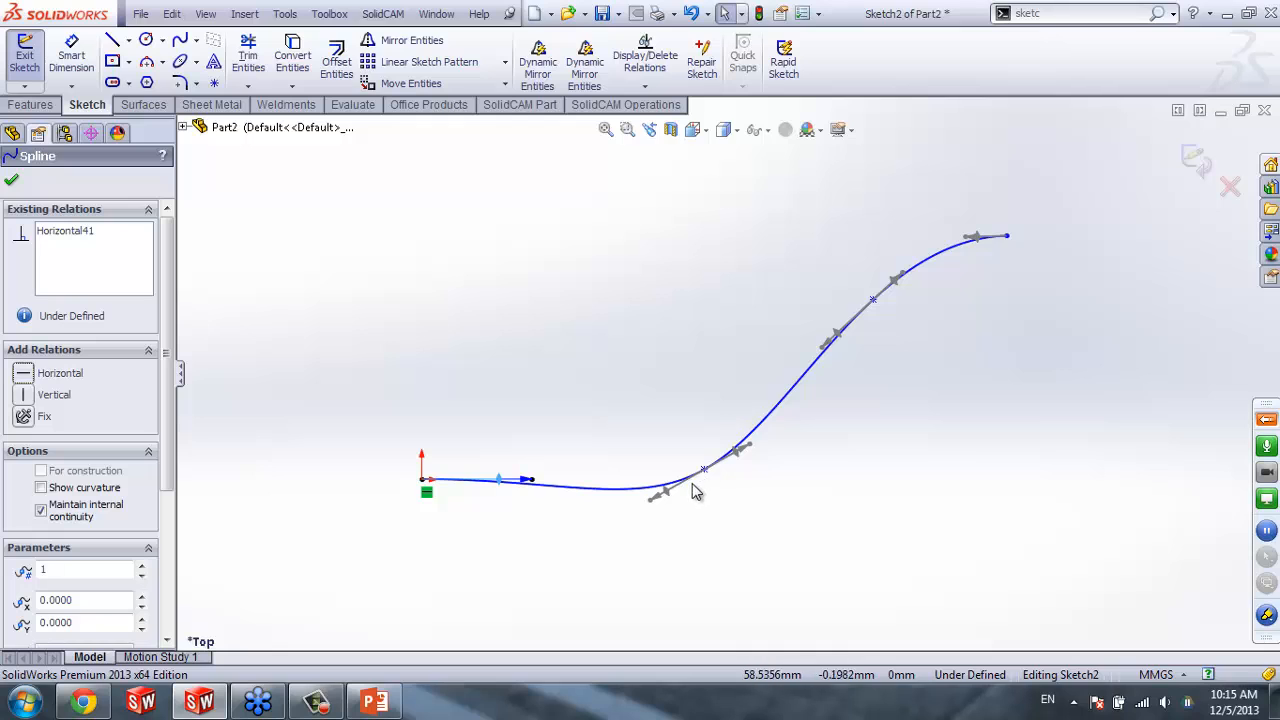
Move the second spline point to about X 63.29, Y 10.71 mm and make its tangent handle vertical
{"action": "left_click_drag", "start_coordinate": [704, 470], "coordinate": [722, 429]}
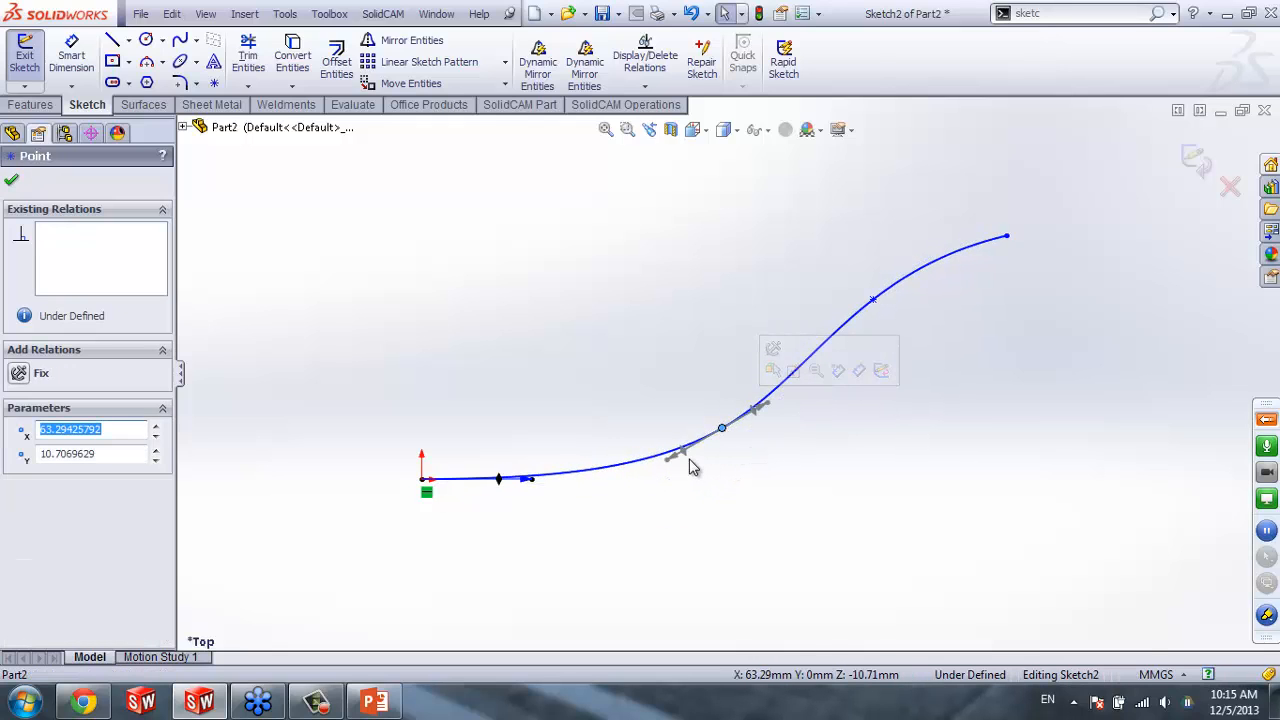
{"action": "left_click", "coordinate": [685, 452]}
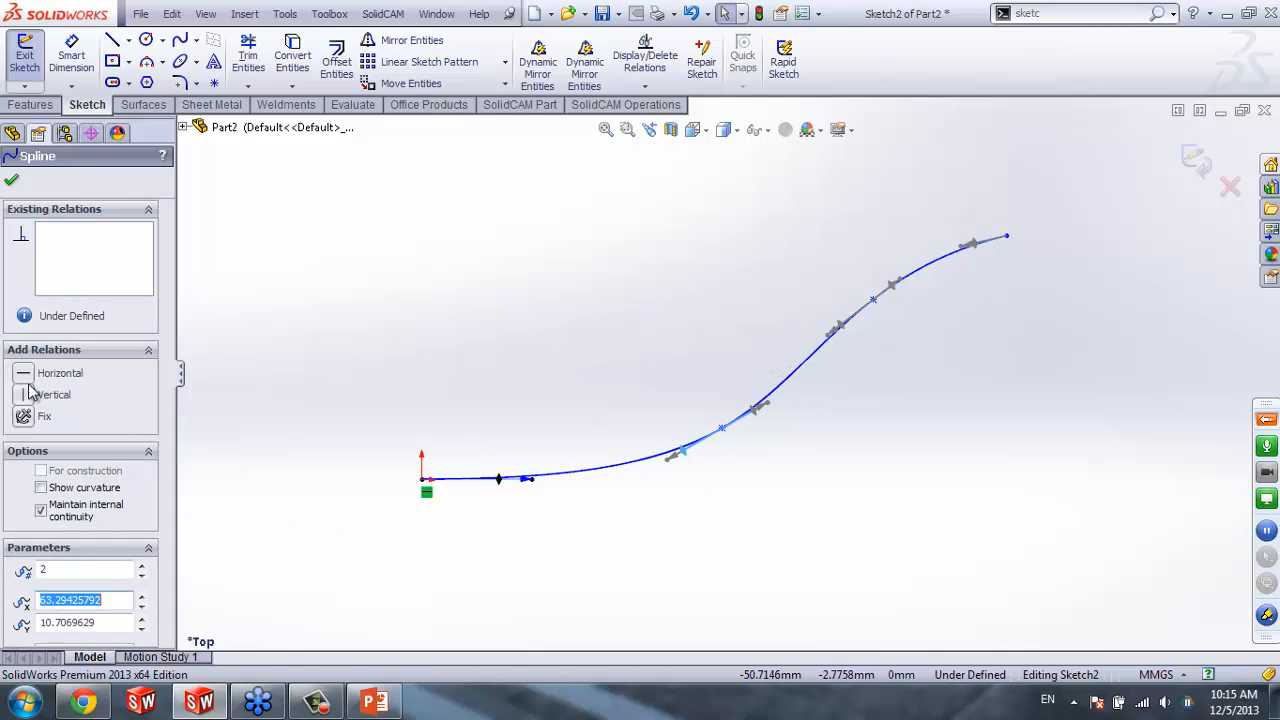
{"action": "left_click", "coordinate": [23, 395]}
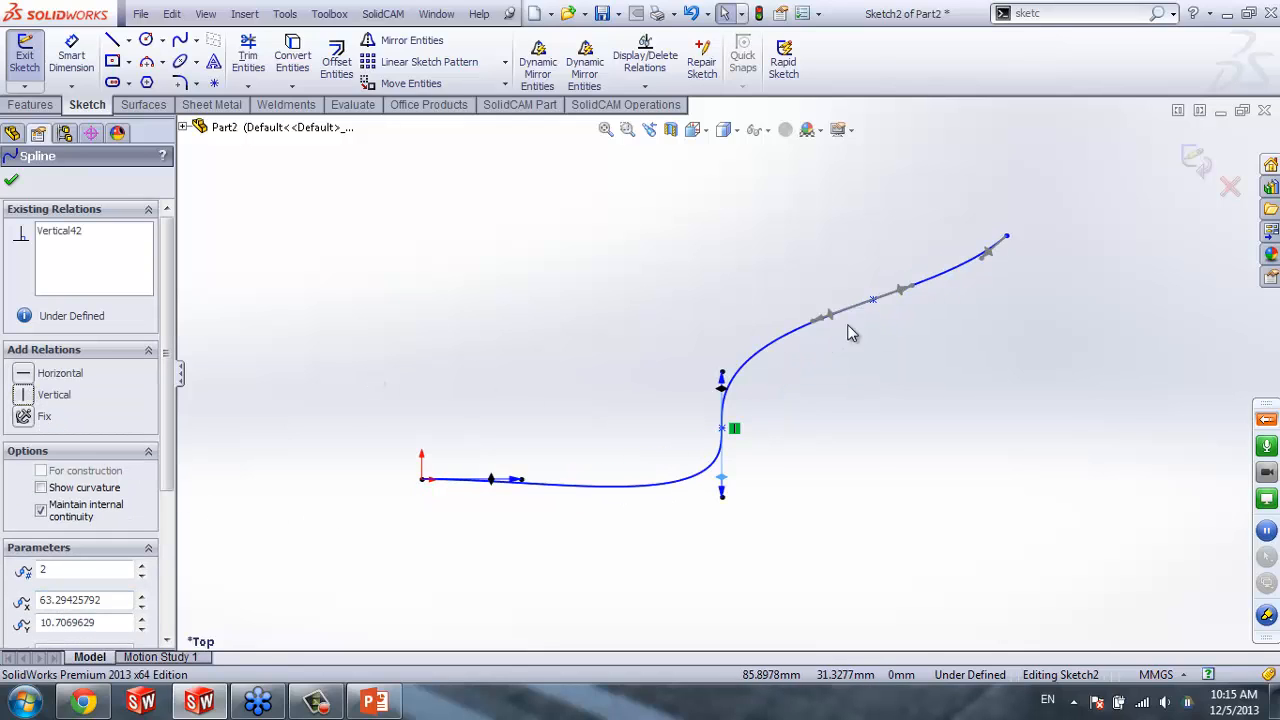
Make the third spline point's tangent handle horizontal and move the second point to about X 63.89, Y 15.27 mm
{"action": "left_click", "coordinate": [905, 296]}
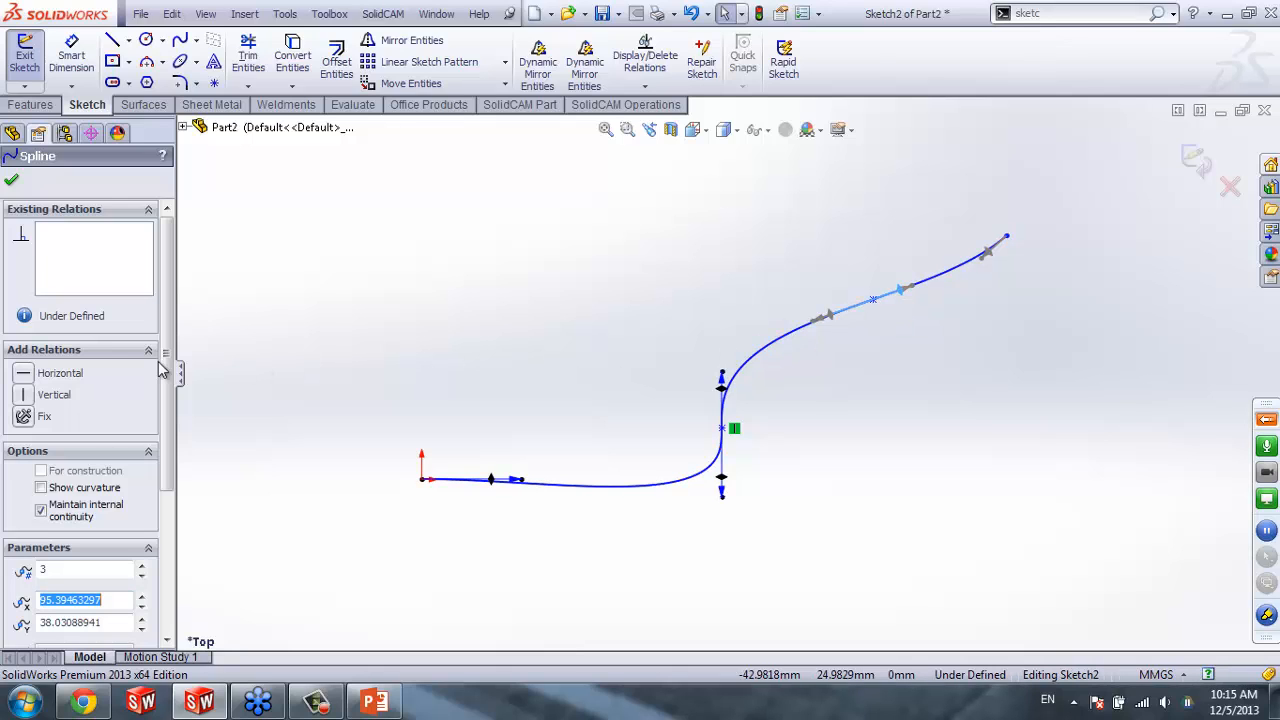
{"action": "left_click", "coordinate": [24, 375]}
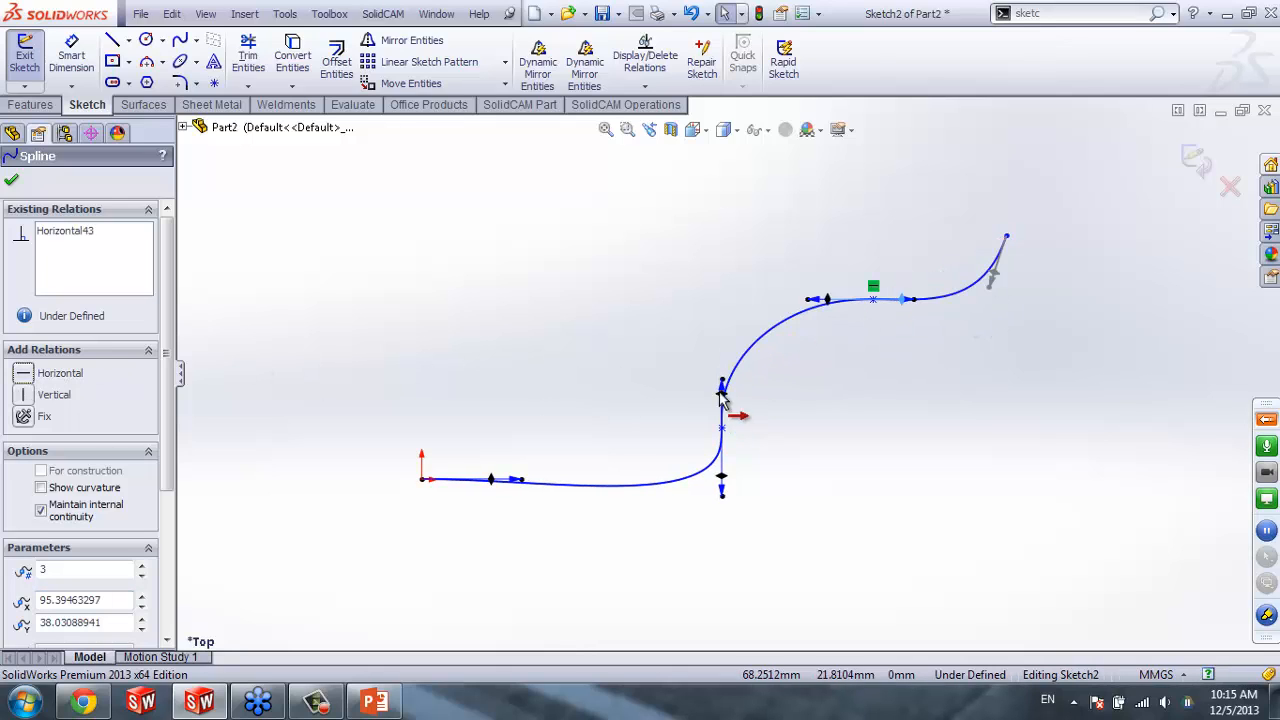
{"action": "left_click_drag", "start_coordinate": [722, 432], "coordinate": [724, 406]}
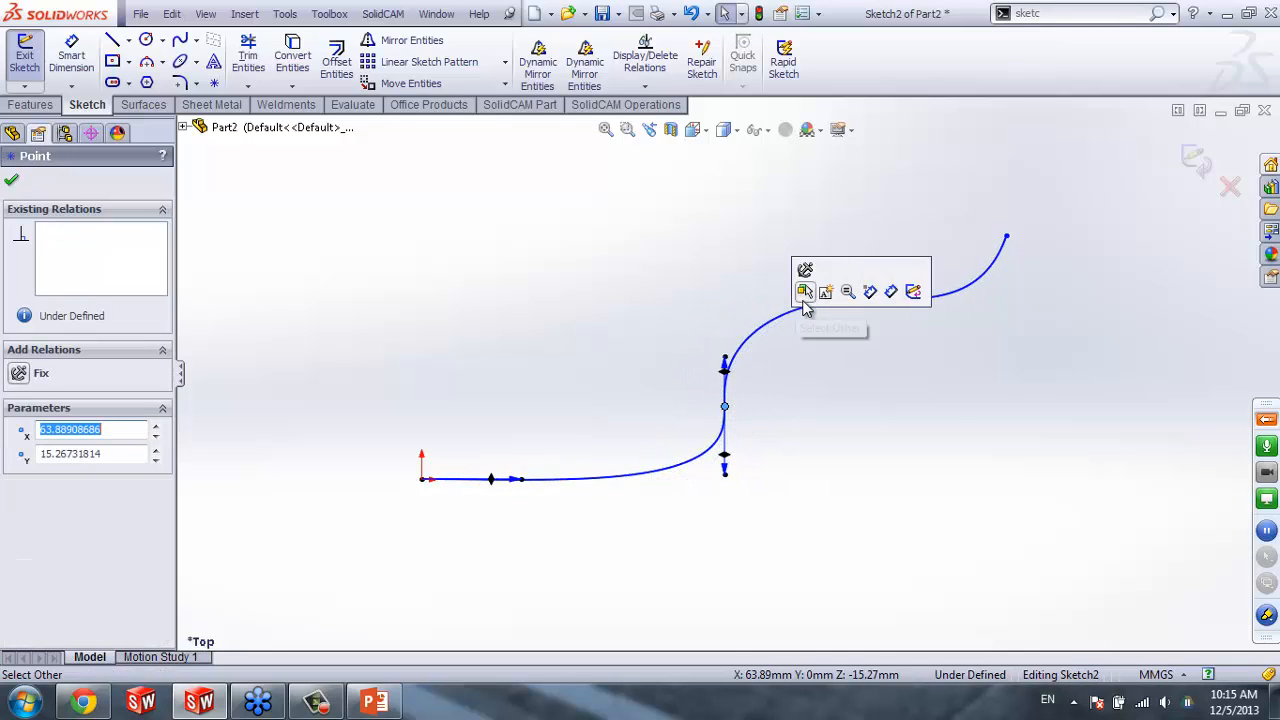
Adjust the third spline point's tangent handle and move the point to about X 101.36, Y 38.27 mm
{"action": "left_click", "coordinate": [634, 418]}
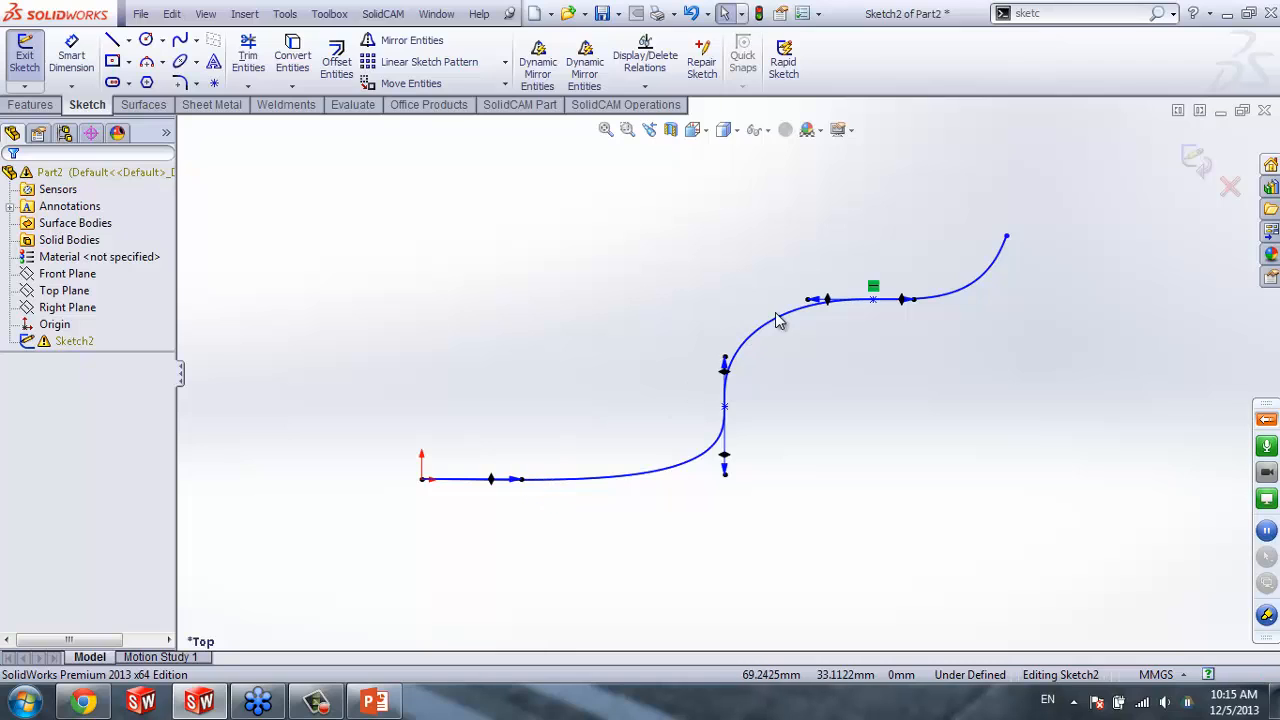
{"action": "left_click_drag", "start_coordinate": [808, 305], "coordinate": [817, 340]}
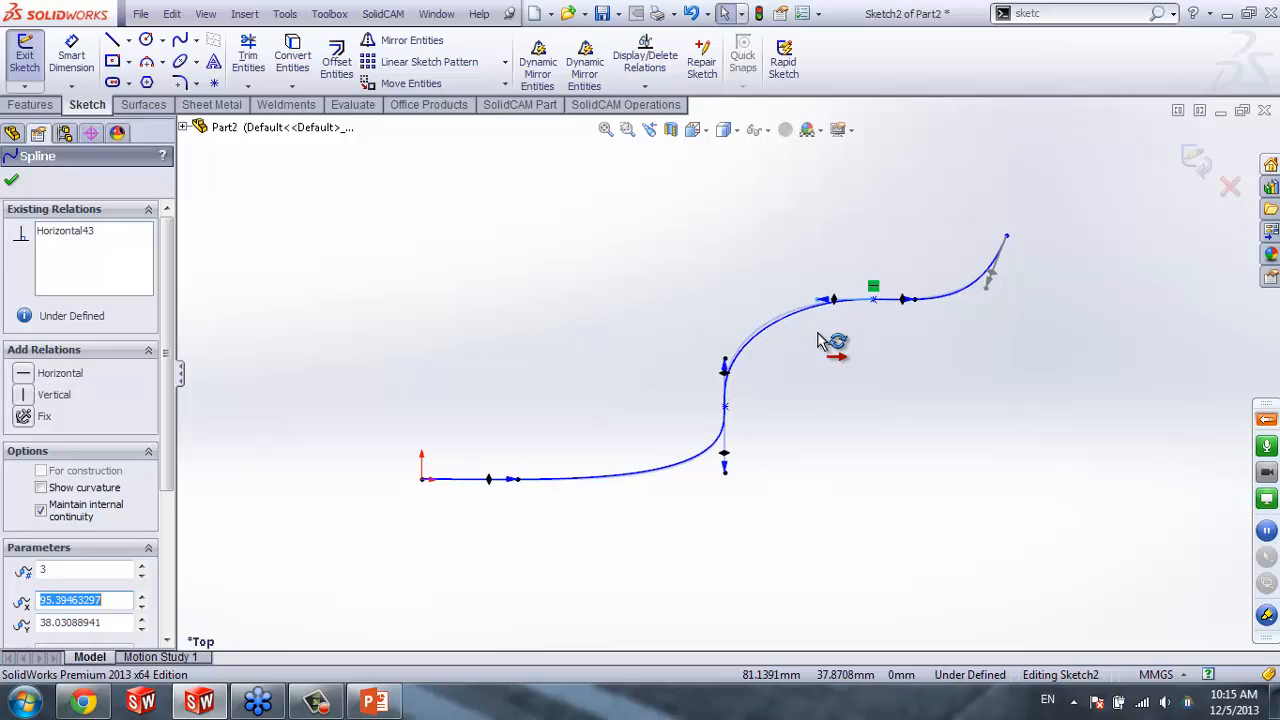
{"action": "left_click_drag", "start_coordinate": [817, 340], "coordinate": [903, 298]}
{"action": "left_click", "coordinate": [860, 348]}
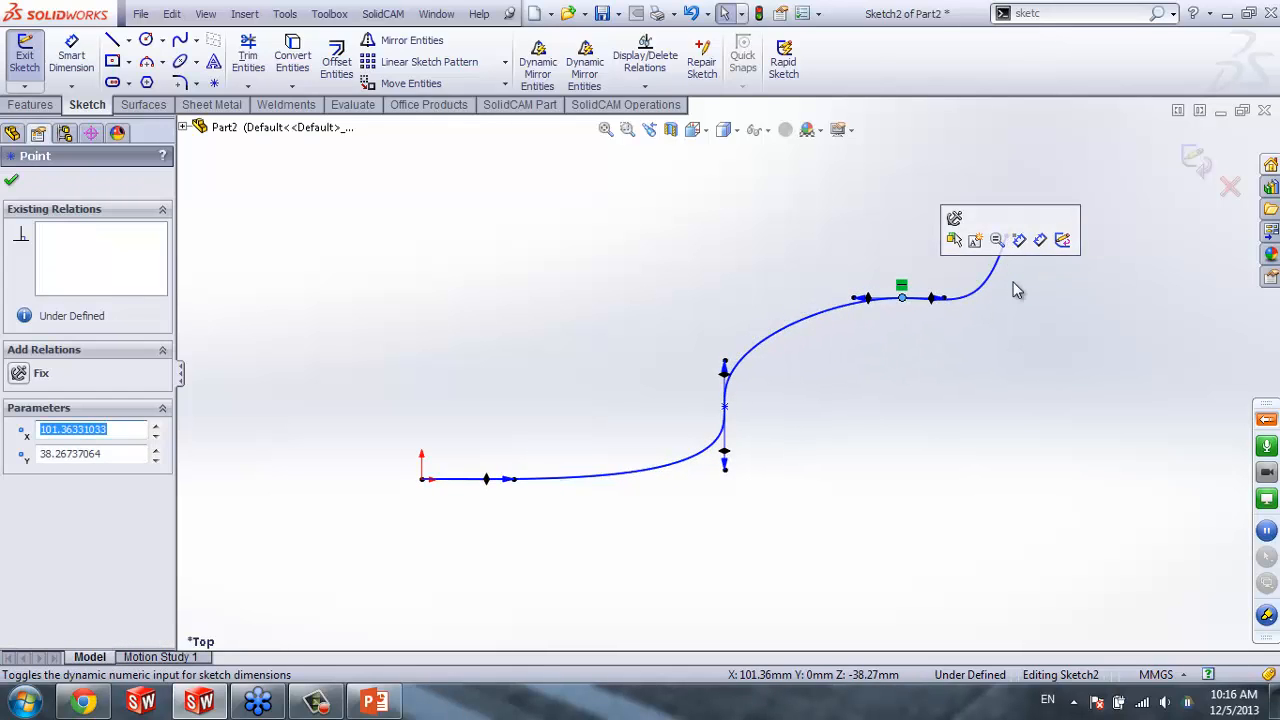
{"action": "left_click", "coordinate": [1013, 281]}
Move the spline's end point up and outward to about 149 mm from the origin and add a Vertical relation to its tangent handle
{"action": "left_click_drag", "start_coordinate": [1007, 238], "coordinate": [1055, 211]}
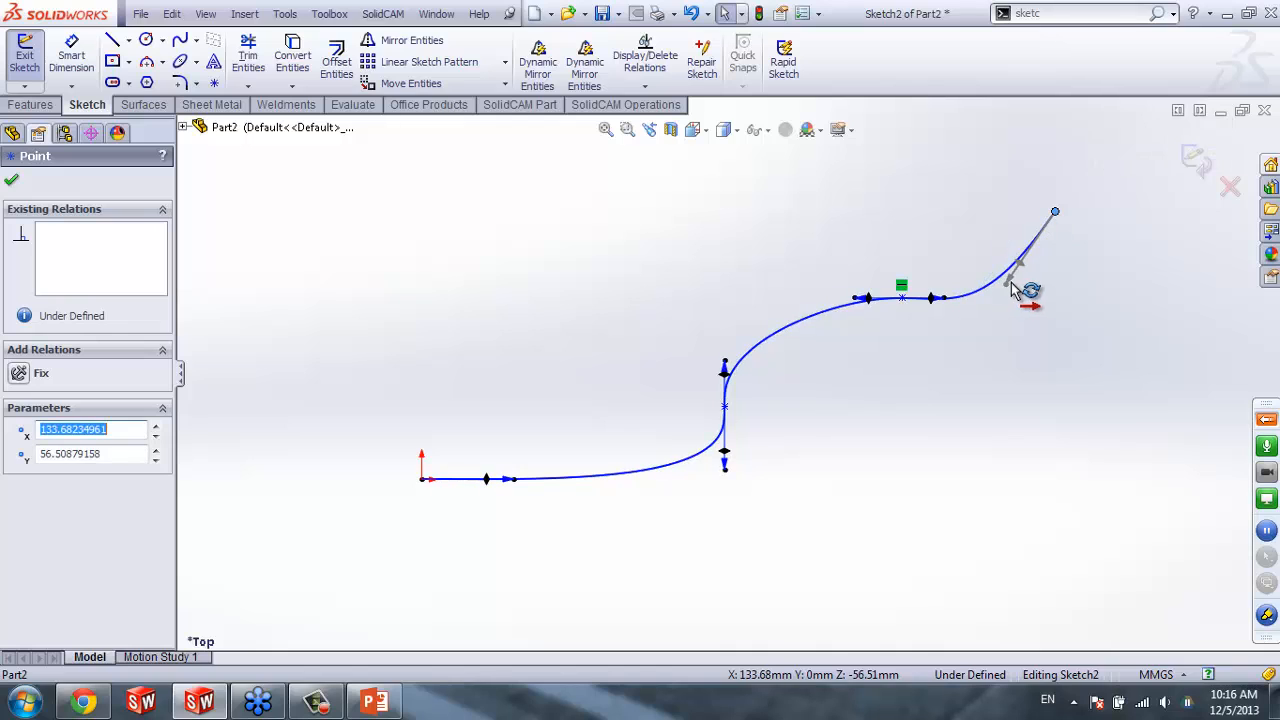
{"action": "left_click", "coordinate": [1013, 285]}
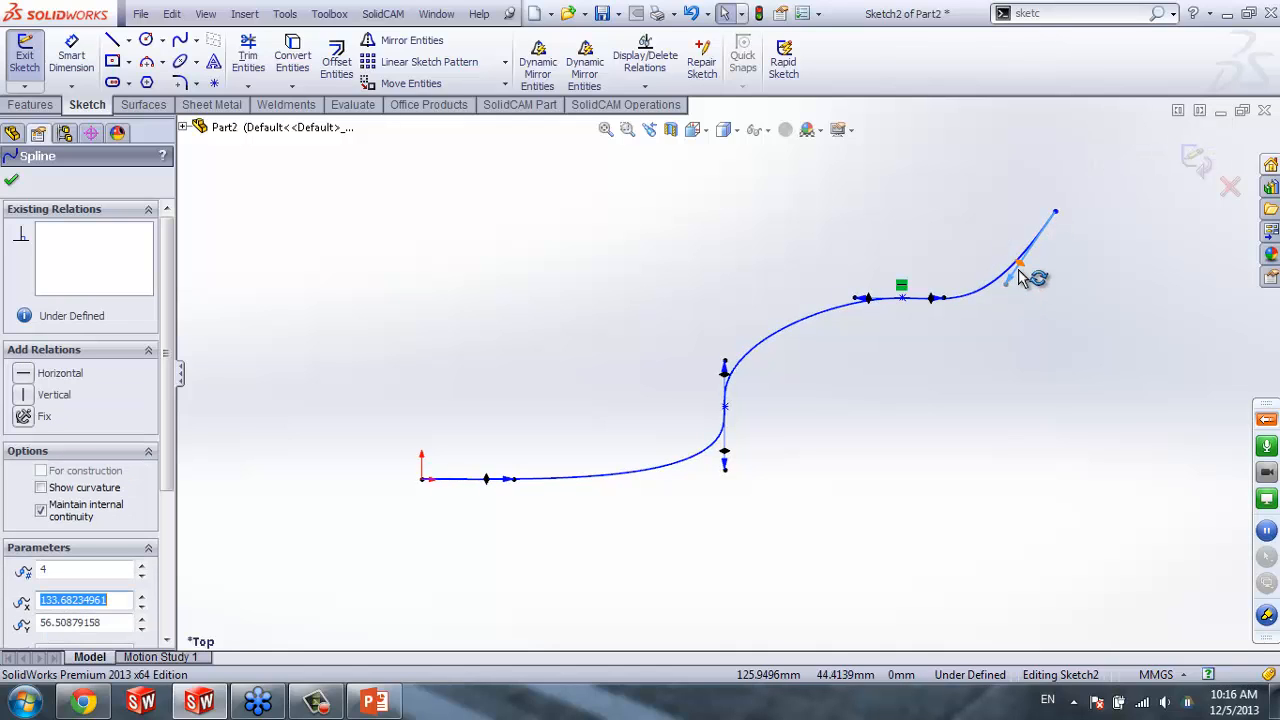
{"action": "left_click", "coordinate": [30, 395]}
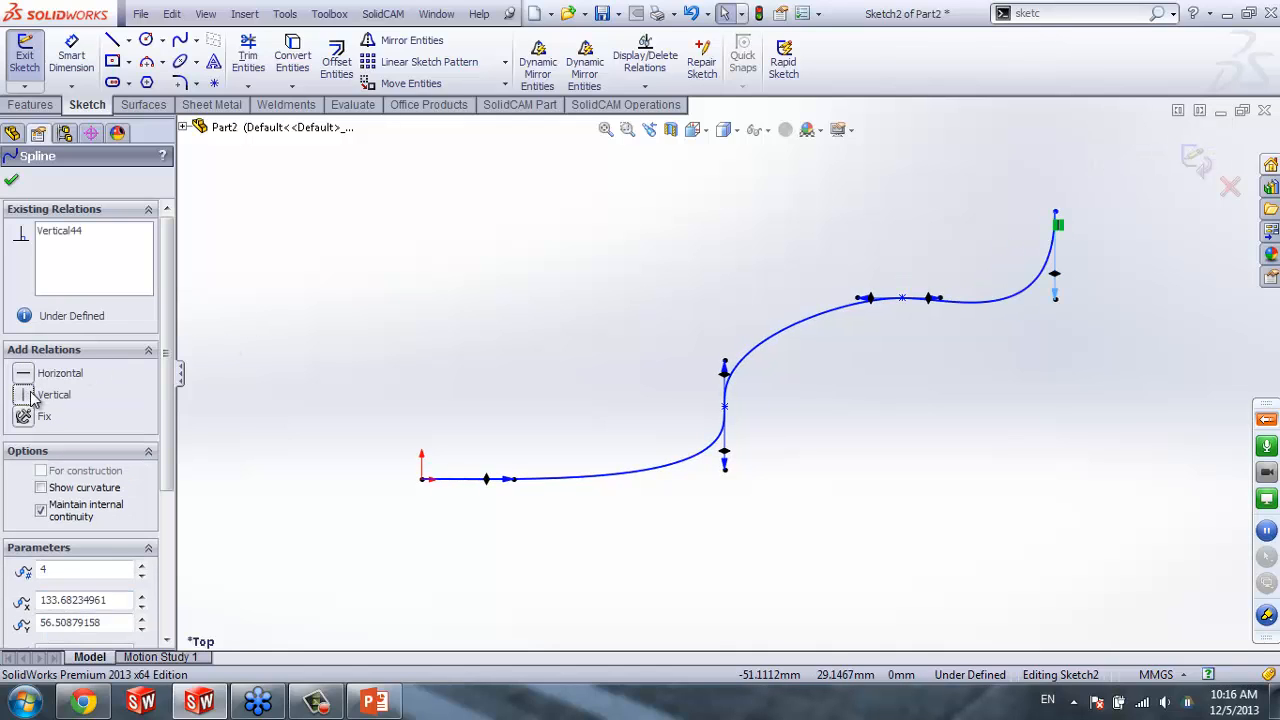
{"action": "left_click", "coordinate": [868, 388]}
{"action": "left_click_drag", "start_coordinate": [1057, 214], "coordinate": [1059, 170]}
{"action": "left_click", "coordinate": [979, 428]}
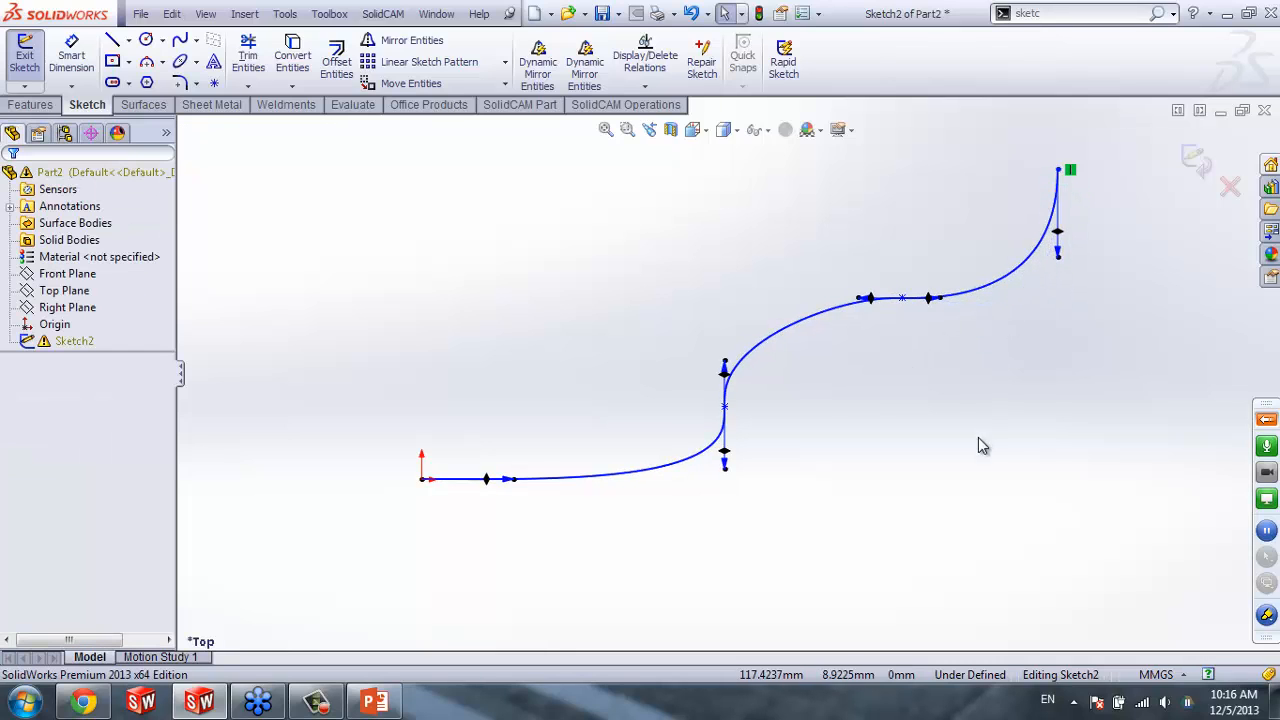
Sketch a straight line about 149 mm long from the origin to the spline's end point
{"action": "scroll", "coordinate": [980, 434], "scroll_direction": "up", "scroll_amount": 2}
{"action": "scroll", "coordinate": [987, 173], "scroll_direction": "down", "scroll_amount": 2}
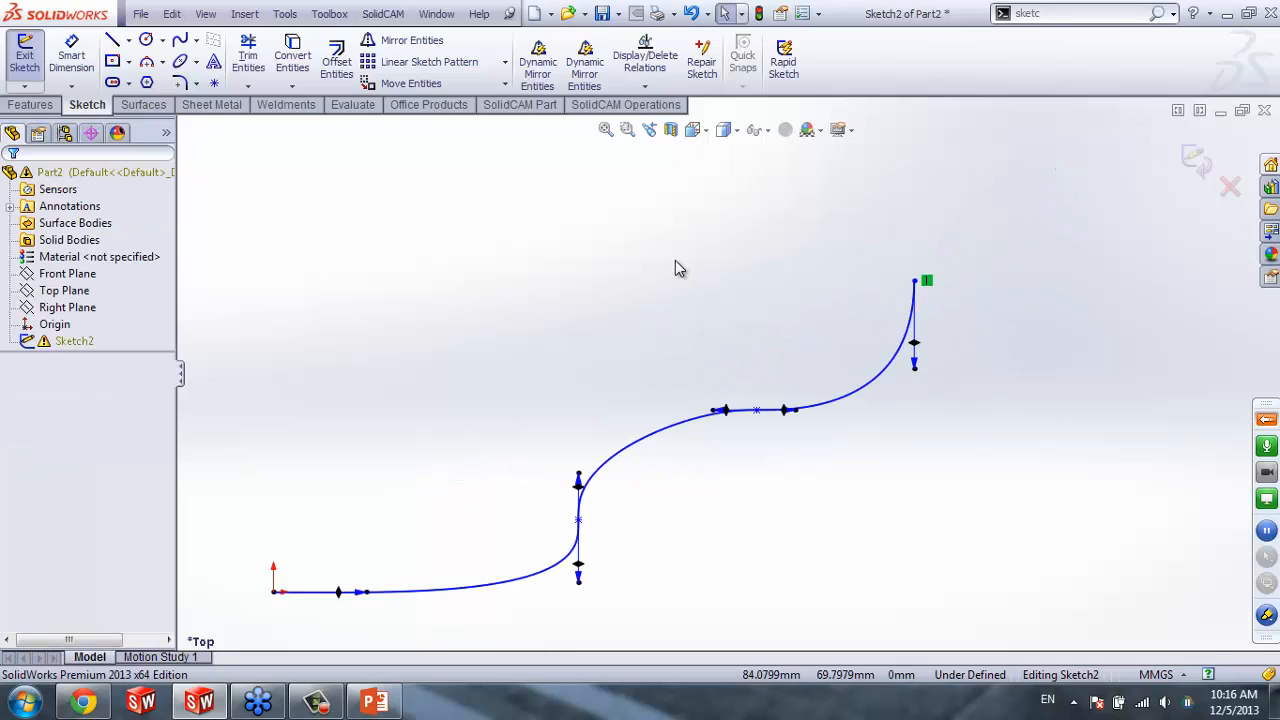
{"action": "left_click", "coordinate": [112, 39]}
{"action": "left_click", "coordinate": [273, 592]}
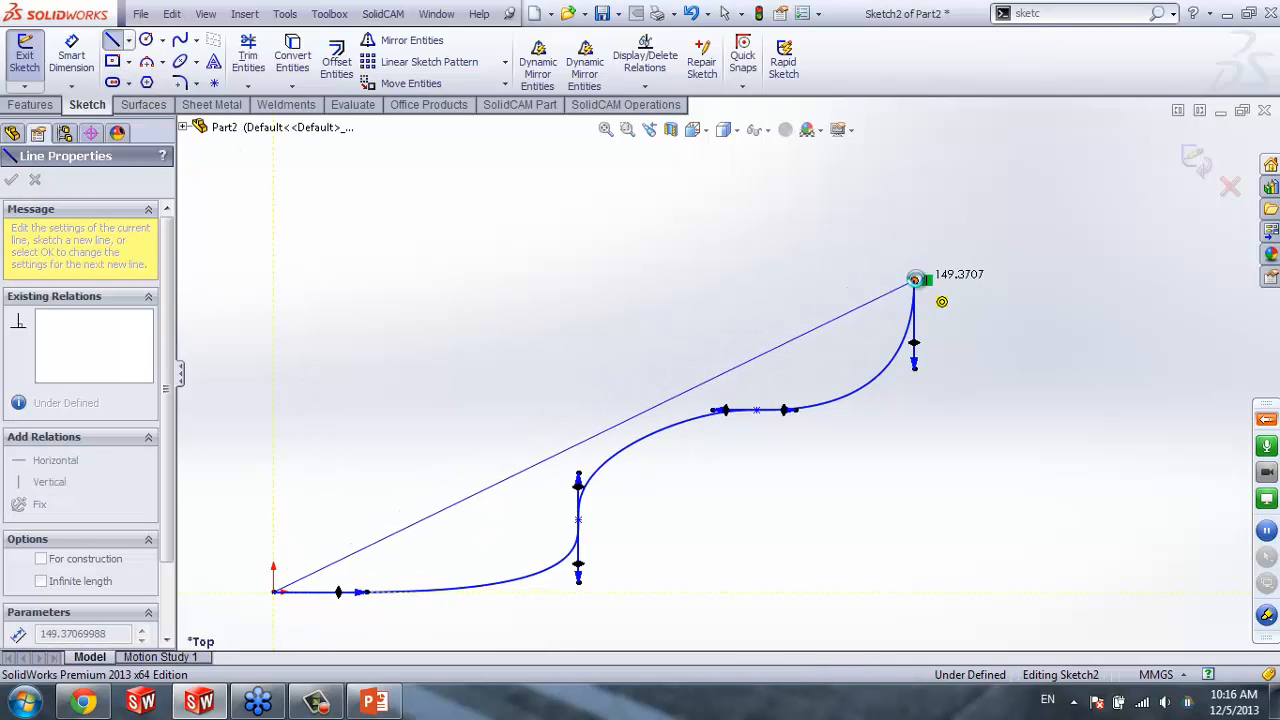
{"action": "double_click", "coordinate": [914, 281]}
{"action": "key", "text": "Escape"}
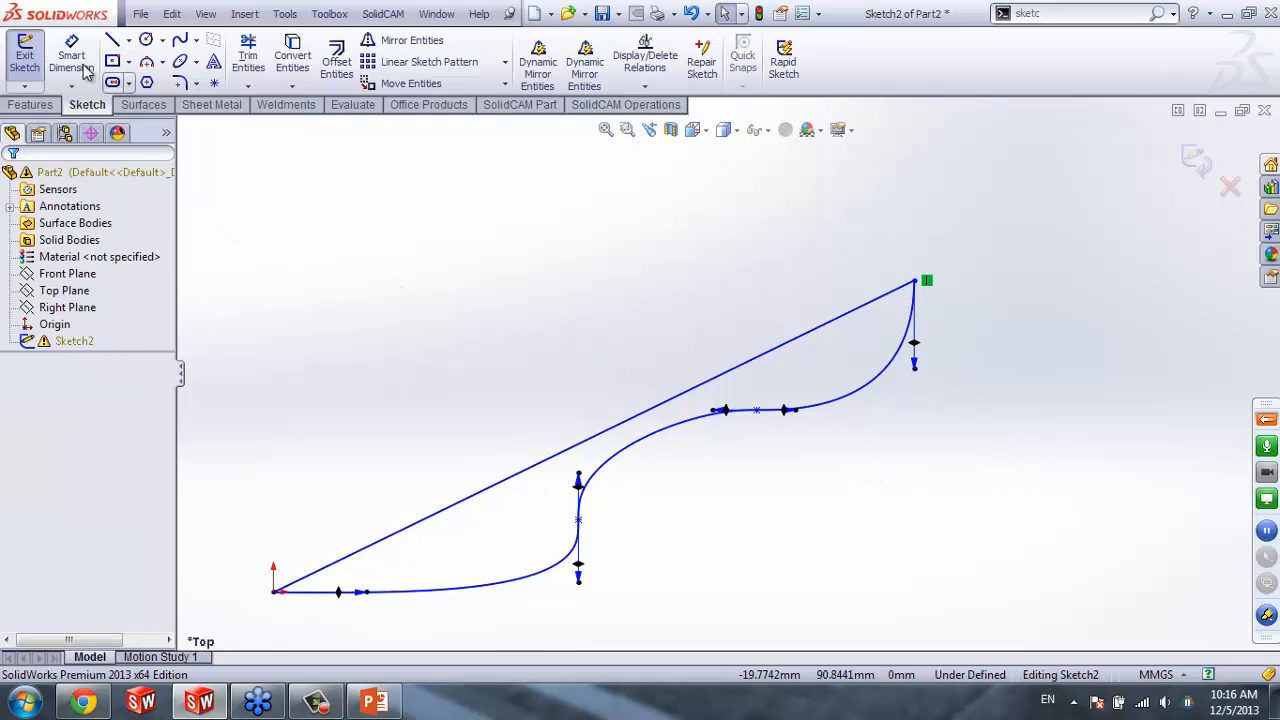
Dimension the length of the straight line between the spline's ends and set it to 150 mm
{"action": "left_click", "coordinate": [78, 62]}
{"action": "left_click", "coordinate": [613, 430]}
{"action": "left_click", "coordinate": [613, 428]}
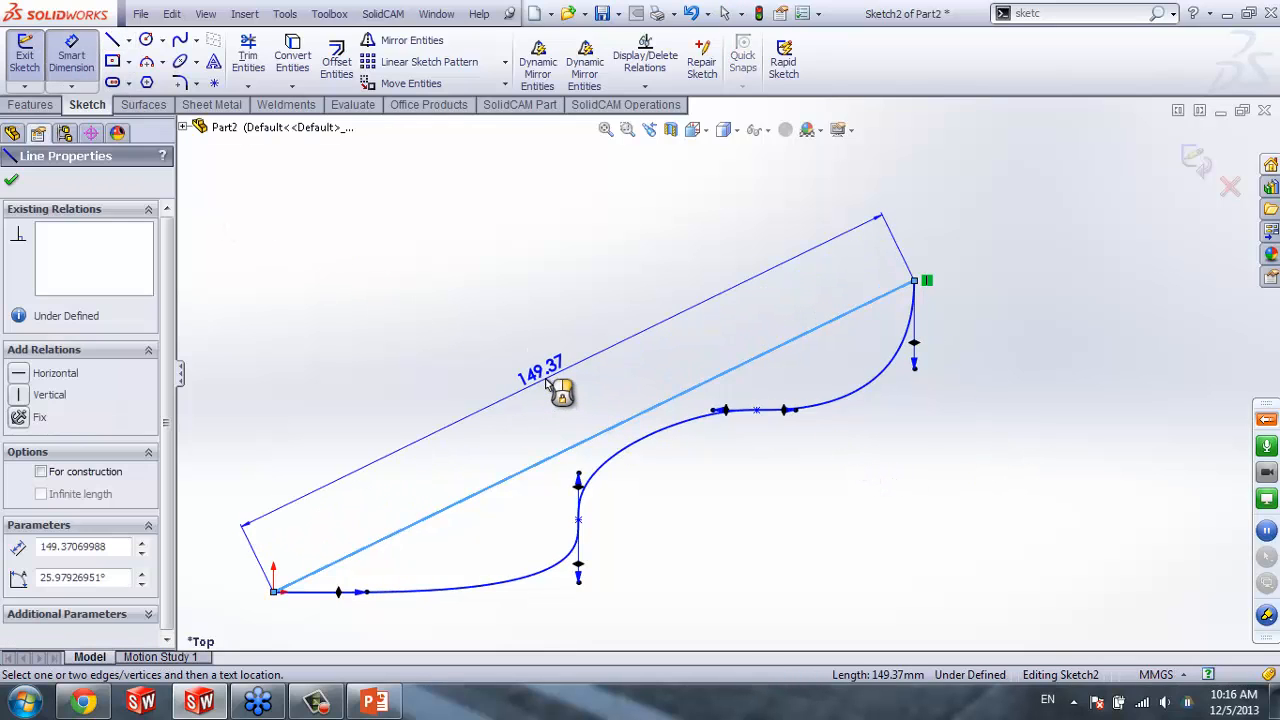
{"action": "left_click", "coordinate": [566, 390]}
{"action": "type", "text": "150"}
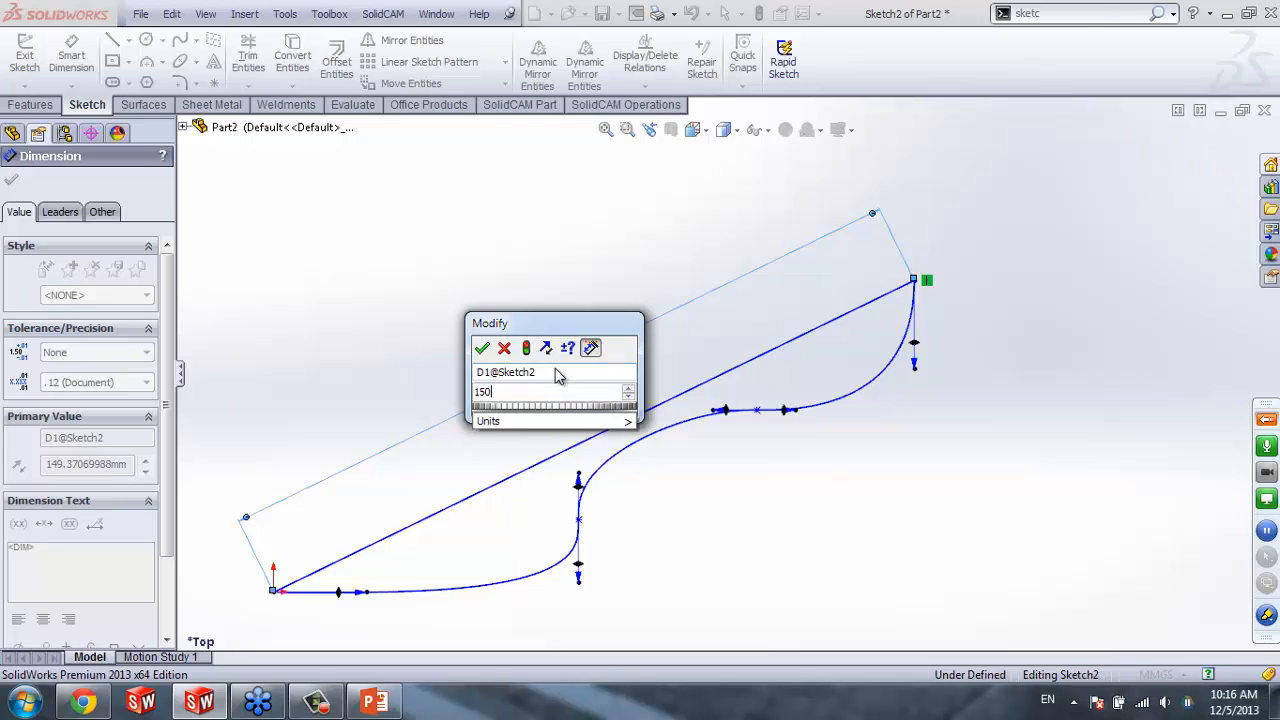
{"action": "key", "text": "Return"}
{"action": "key", "text": "Escape"}
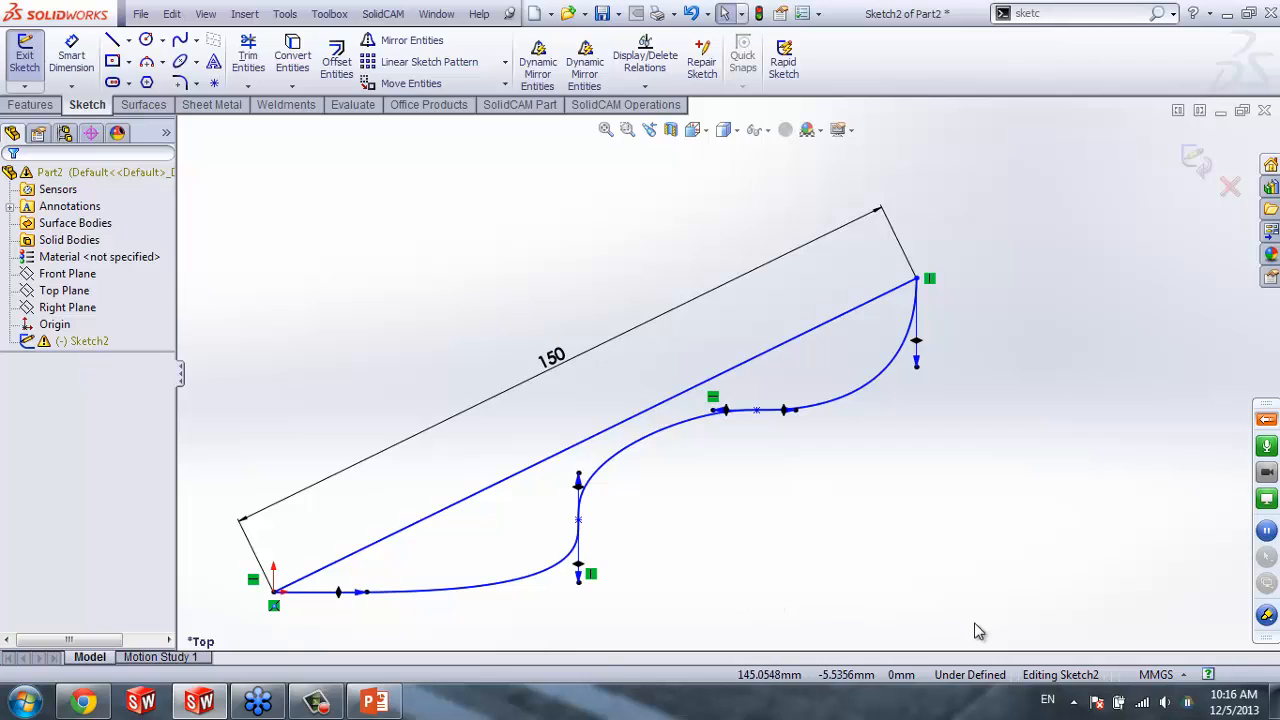
Select the spline, the line and its dimension together and delete them all from the sketch
{"action": "left_click_drag", "start_coordinate": [1001, 625], "coordinate": [238, 172]}
{"action": "key", "text": "Delete"}
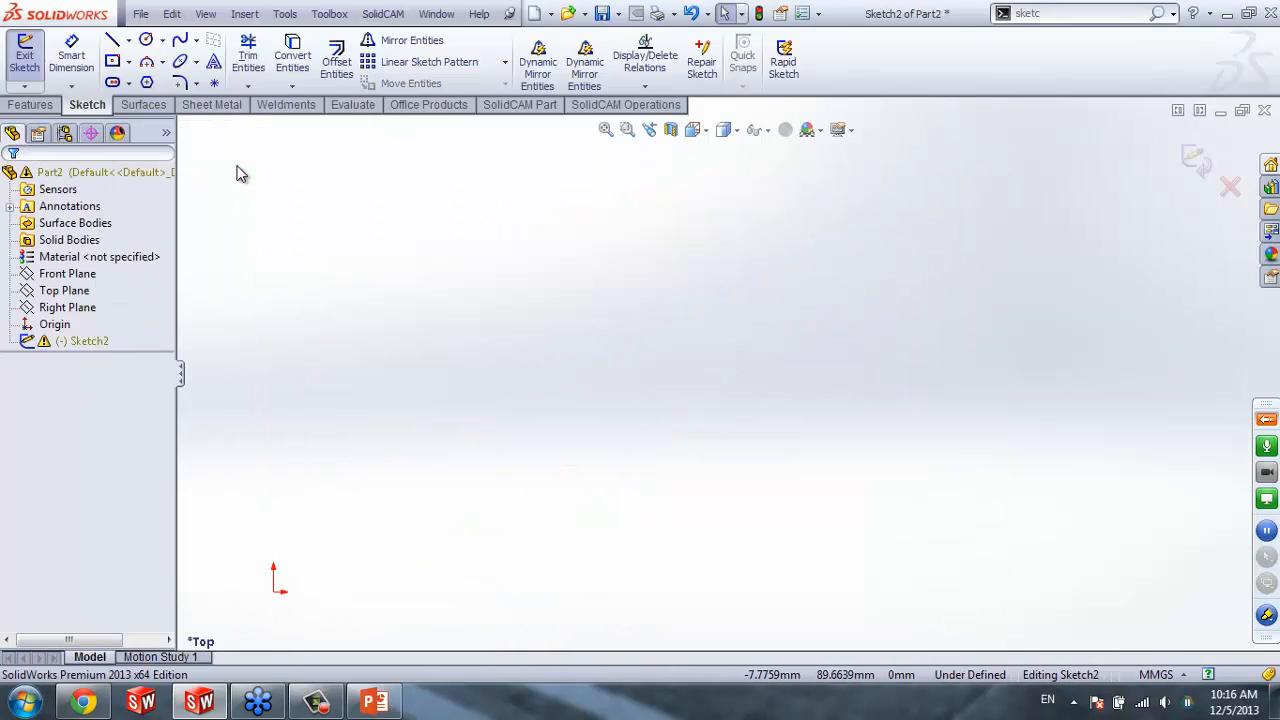
{"action": "scroll", "coordinate": [622, 411], "scroll_direction": "up", "scroll_amount": 1}
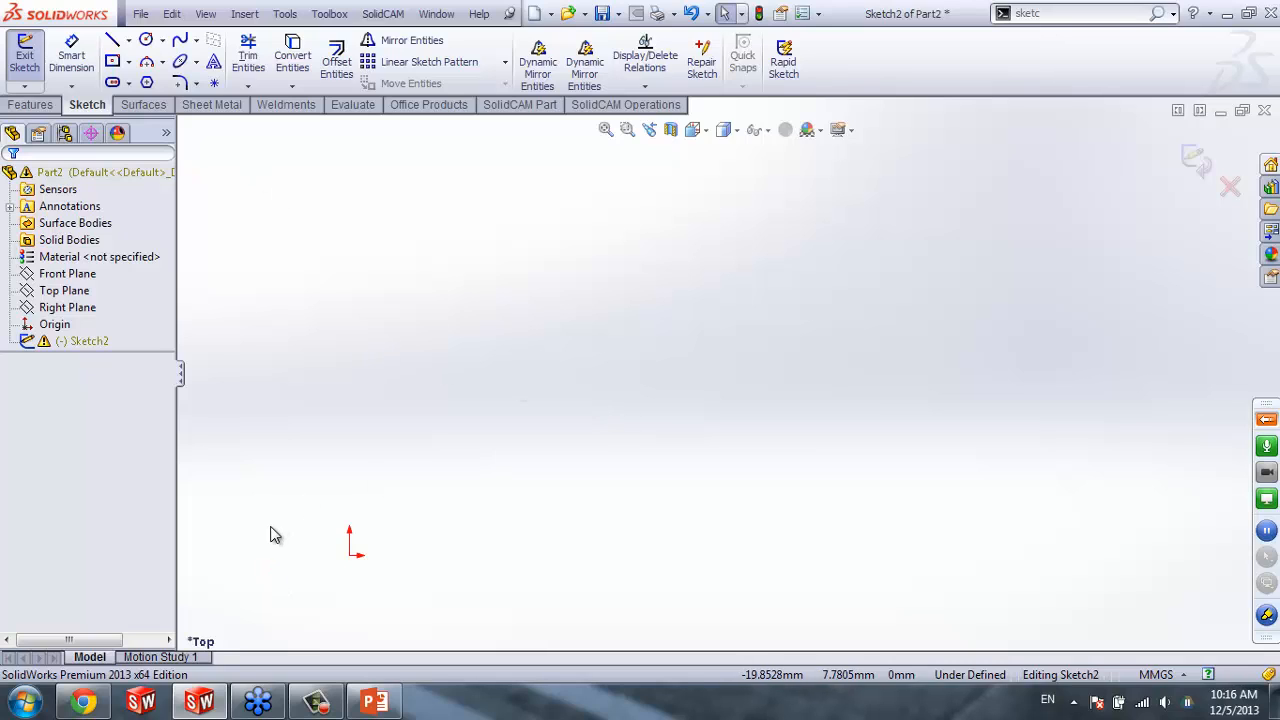
{"action": "scroll", "coordinate": [276, 538], "scroll_direction": "down", "scroll_amount": 2}
{"action": "scroll", "coordinate": [312, 600], "scroll_direction": "down", "scroll_amount": 2}
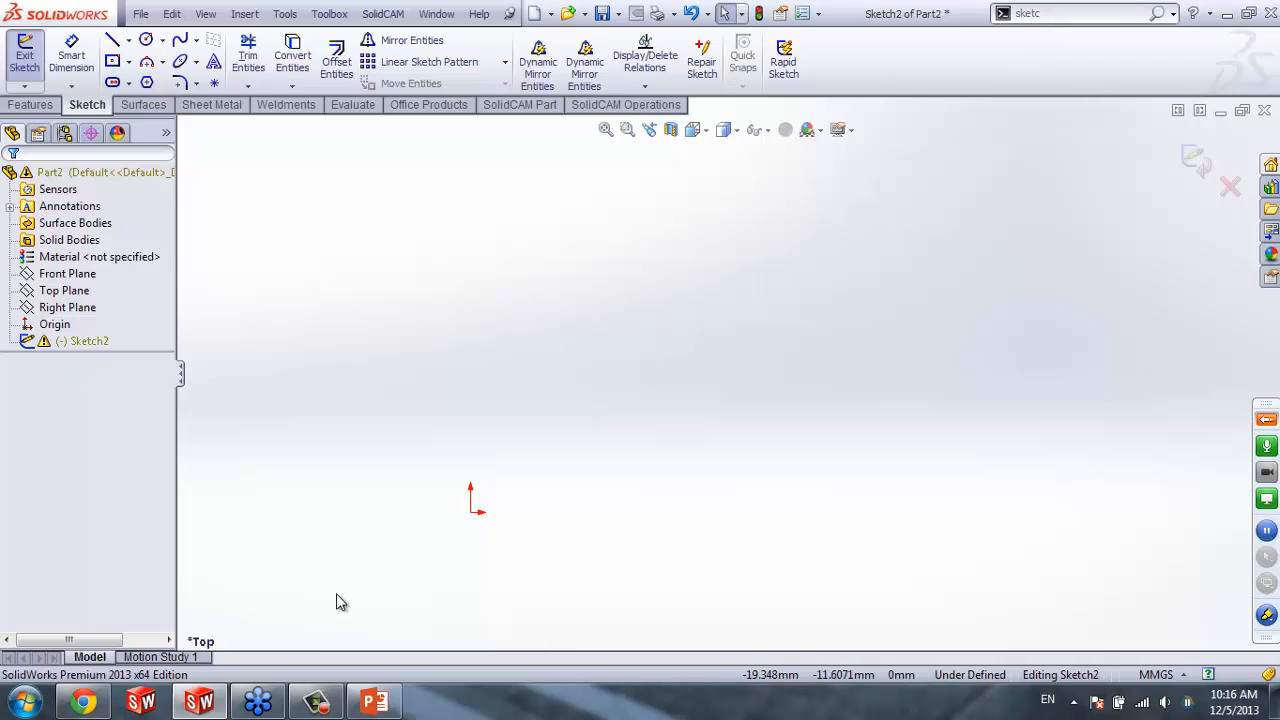
Switch to the PowerPoint slide show and advance from the Sketch Definition slide to the Q&A slide
{"action": "left_click", "coordinate": [374, 701]}
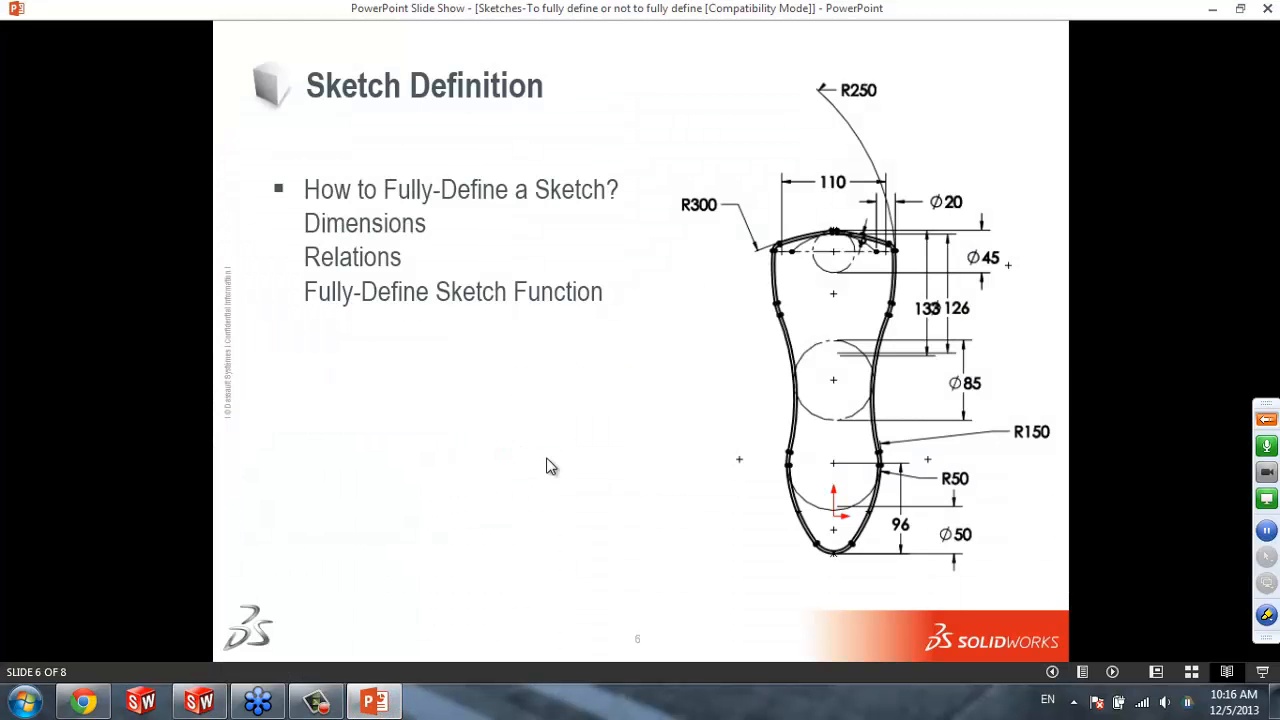
{"action": "left_click", "coordinate": [549, 466]}
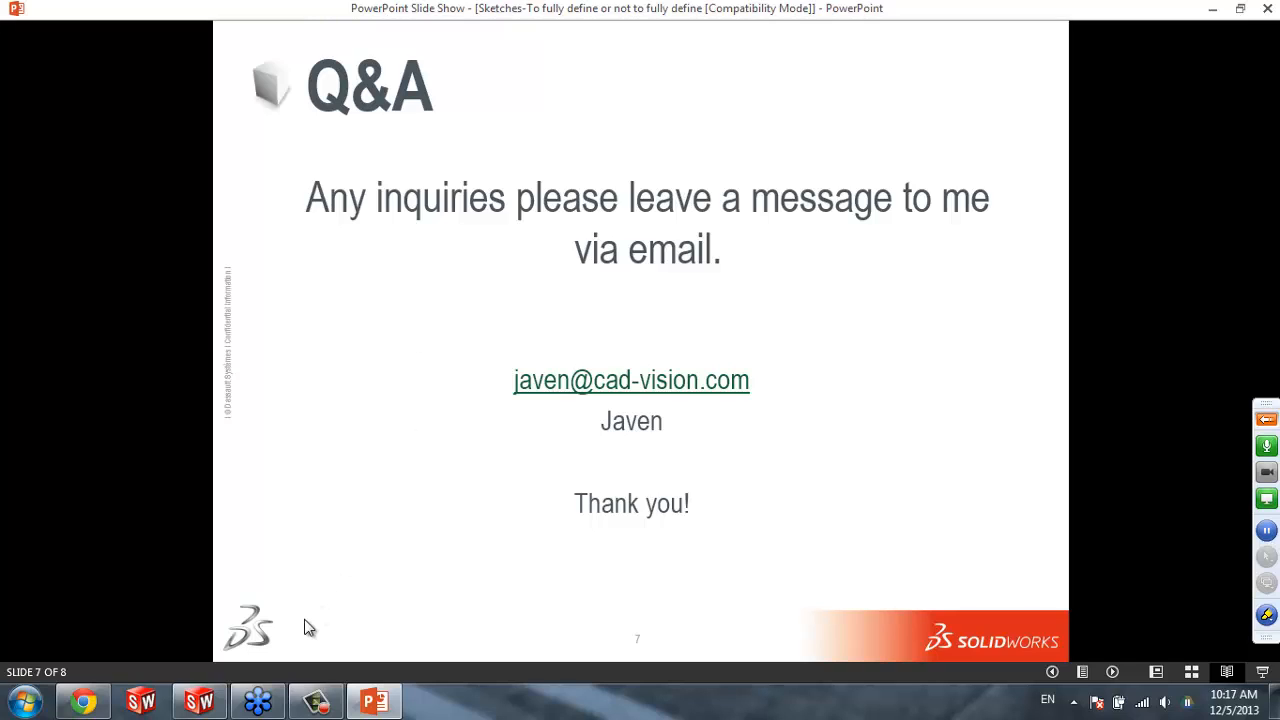
{"action": "left_click", "coordinate": [263, 704]}
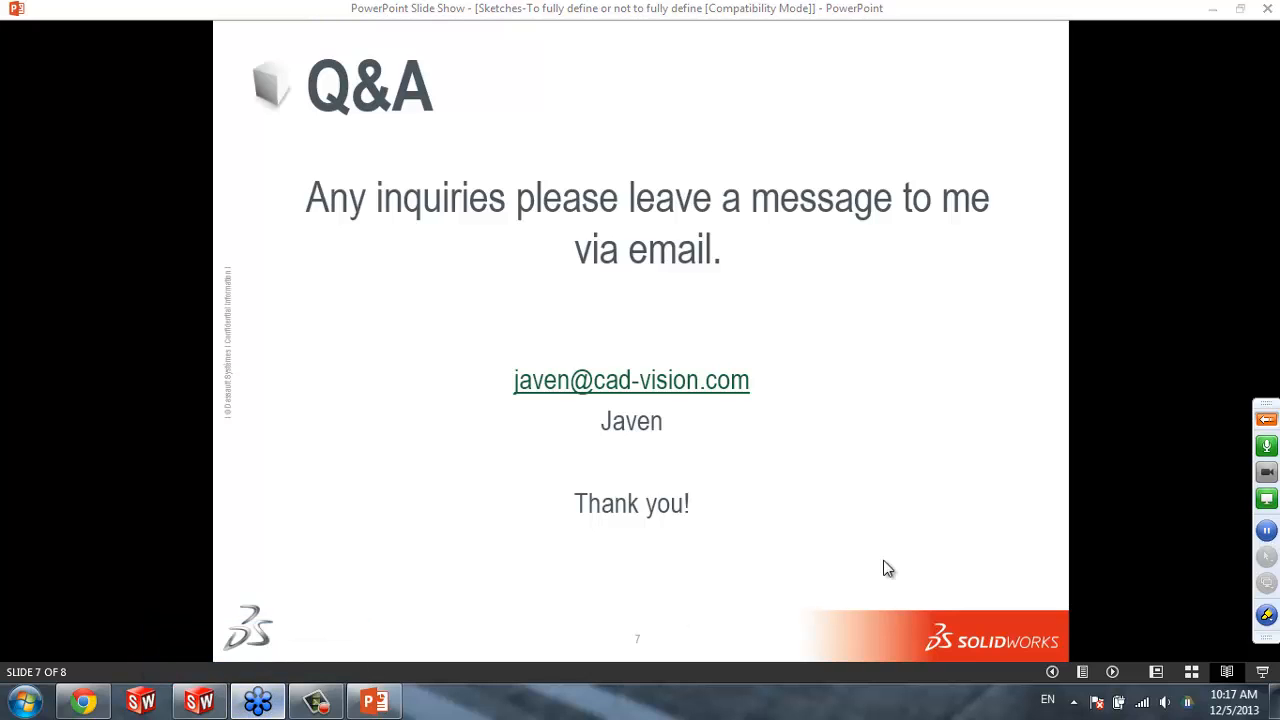